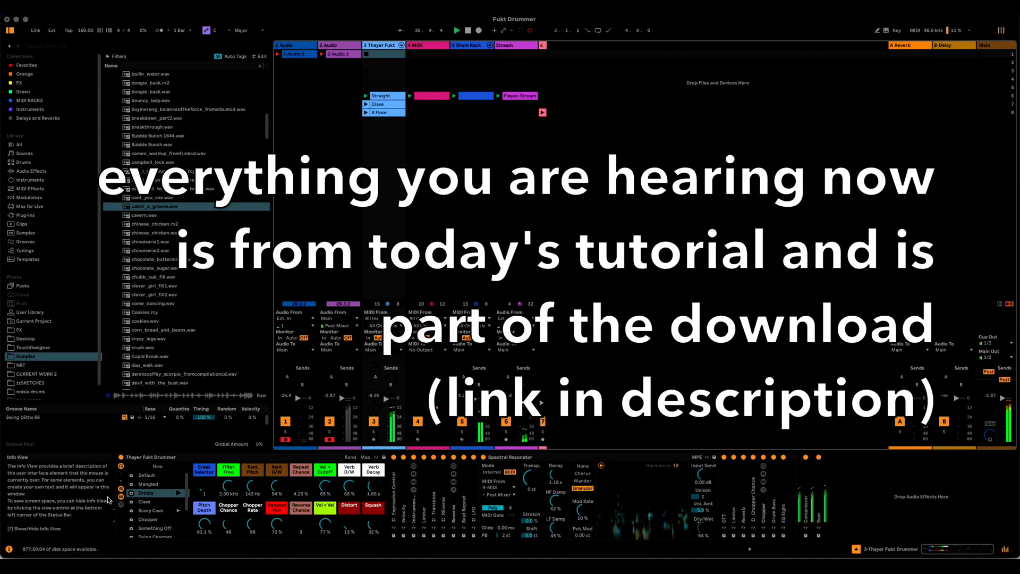
Step: Hide the devices inside the Thayer Fukt Drummer rack and deactivate the Stream track
left_click(121, 497)
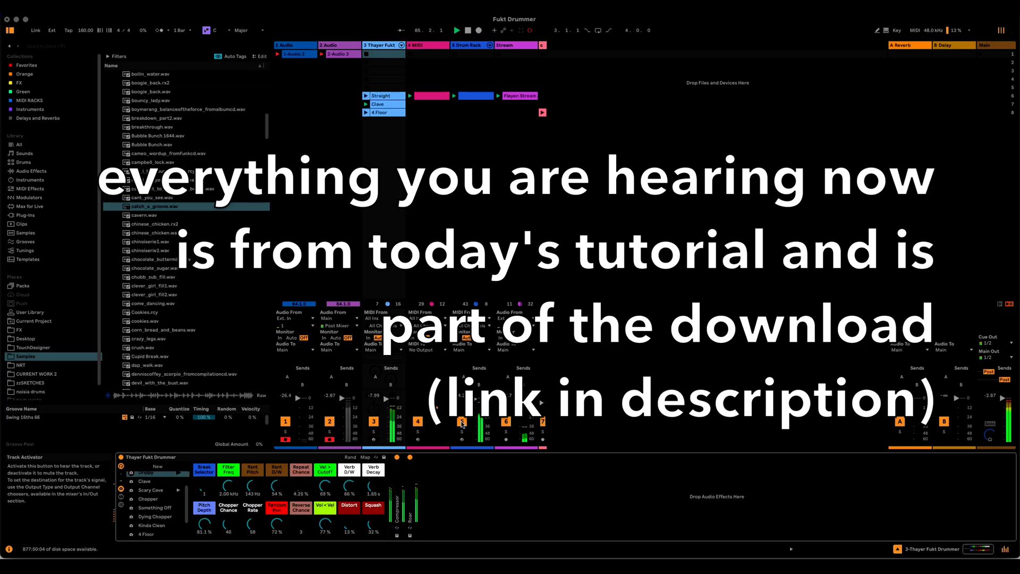
left_click(462, 422)
left_click(506, 422)
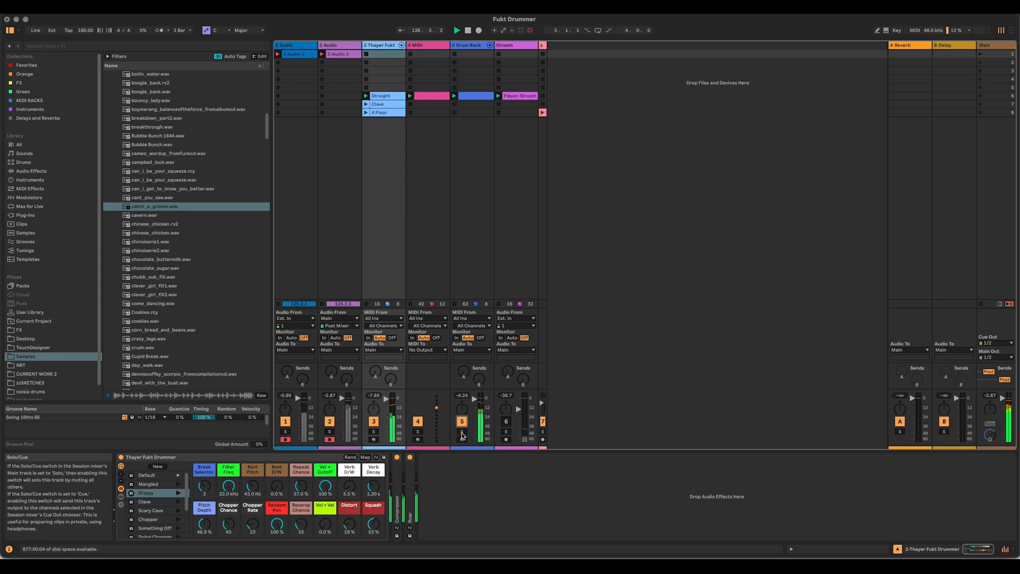
Step: Audition the Drum Rack track in solo, release the solo, and stop the clips on the Drum Rack and Stream tracks
left_click(461, 432)
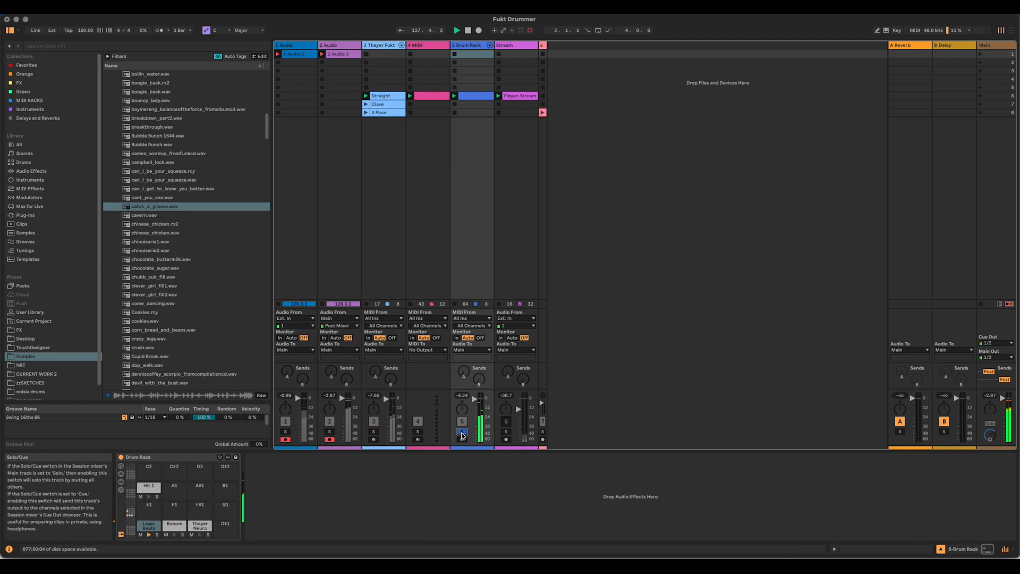
left_click(461, 432)
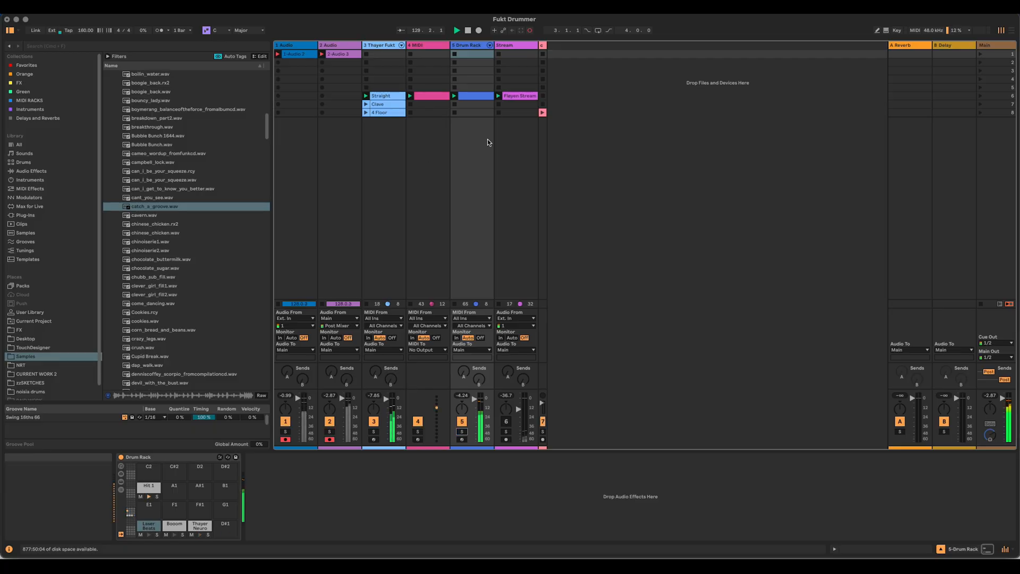
left_click(455, 105)
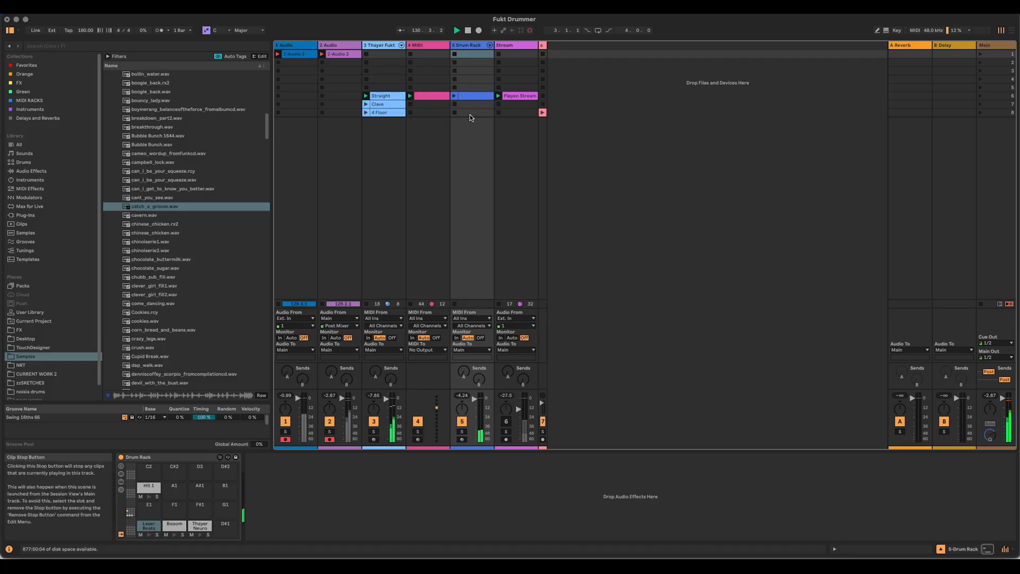
left_click(499, 105)
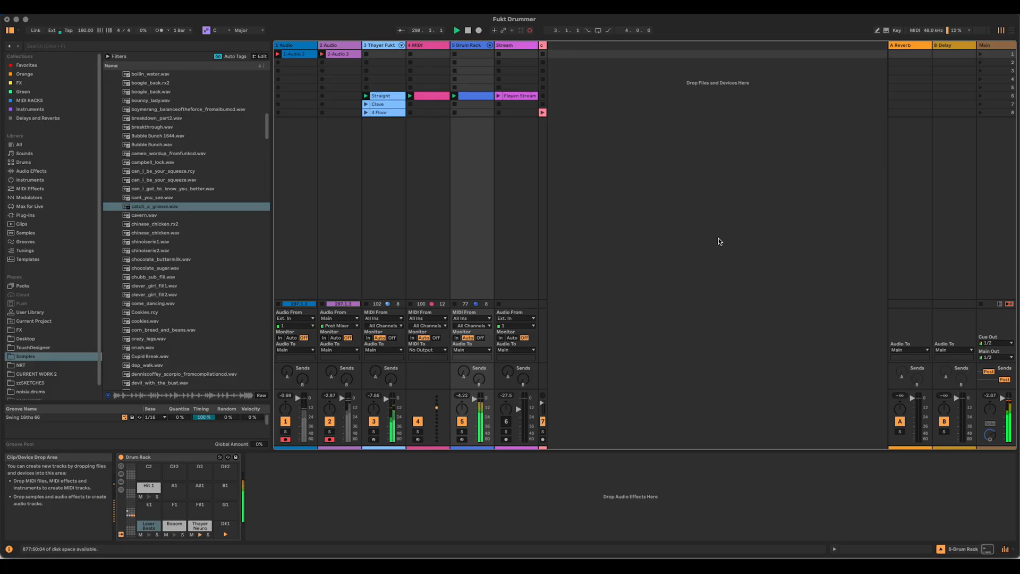
Step: Stop the playing clips on the Thayer Fukt, MIDI and Drum Rack tracks and deactivate those three tracks
left_click(366, 87)
left_click(410, 88)
left_click(455, 88)
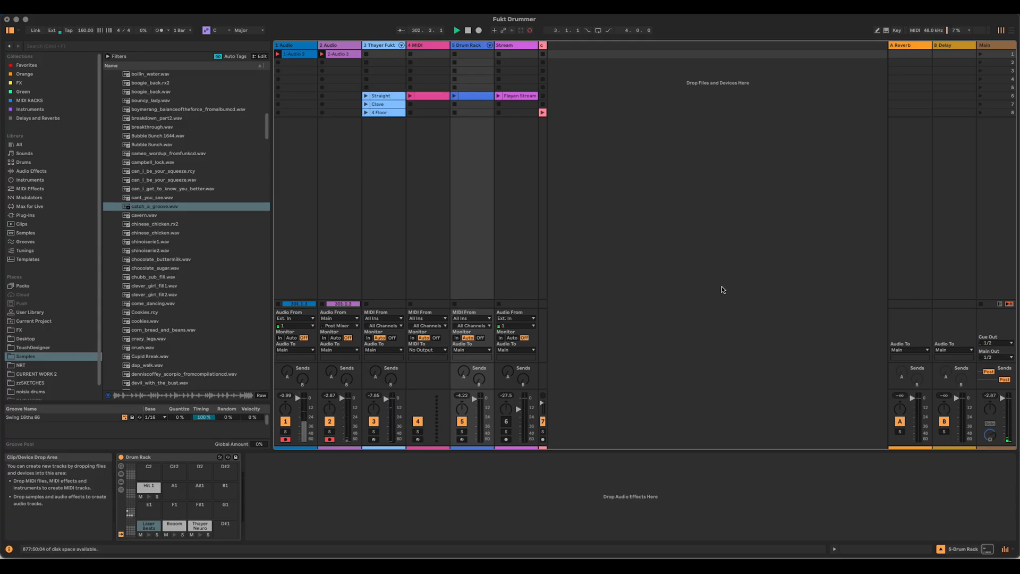
left_click(373, 421)
left_click(418, 421)
left_click(461, 421)
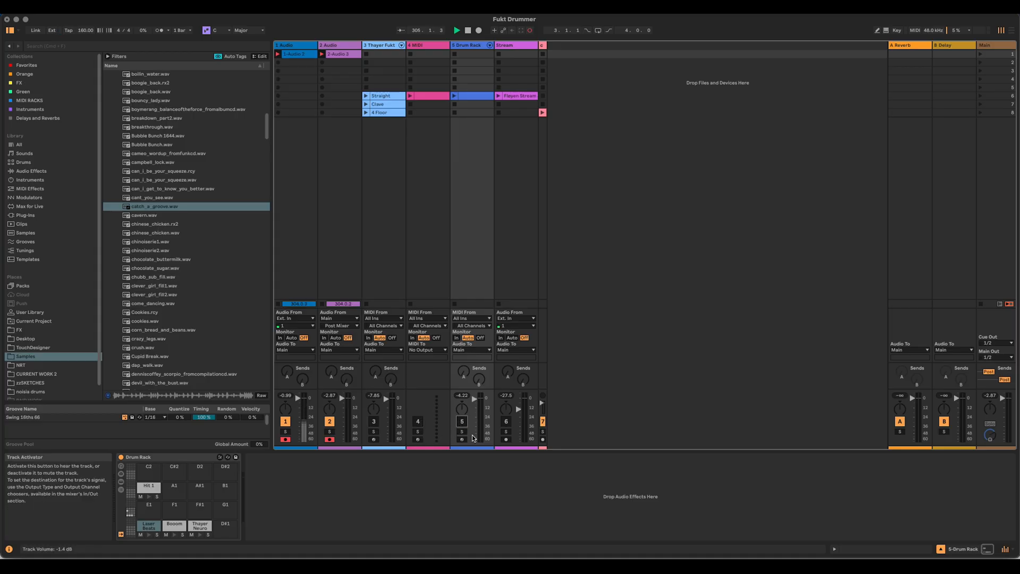
Step: Collapse the Thayer Fukt, MIDI, Drum Rack and Stream tracks to minimum width and widen the catch_a_groove track
left_click_drag(406, 45, 370, 46)
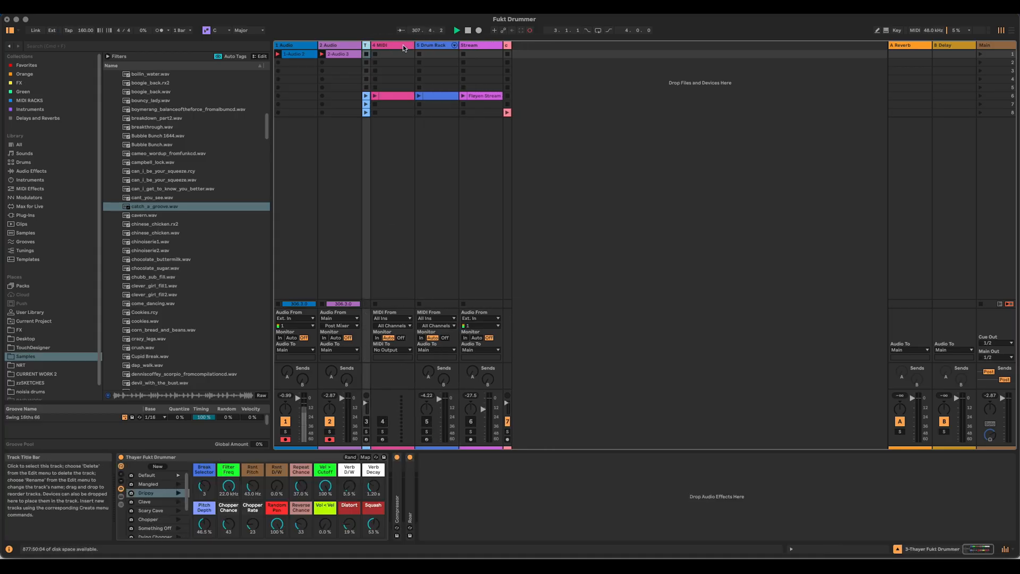
left_click_drag(370, 45, 405, 45)
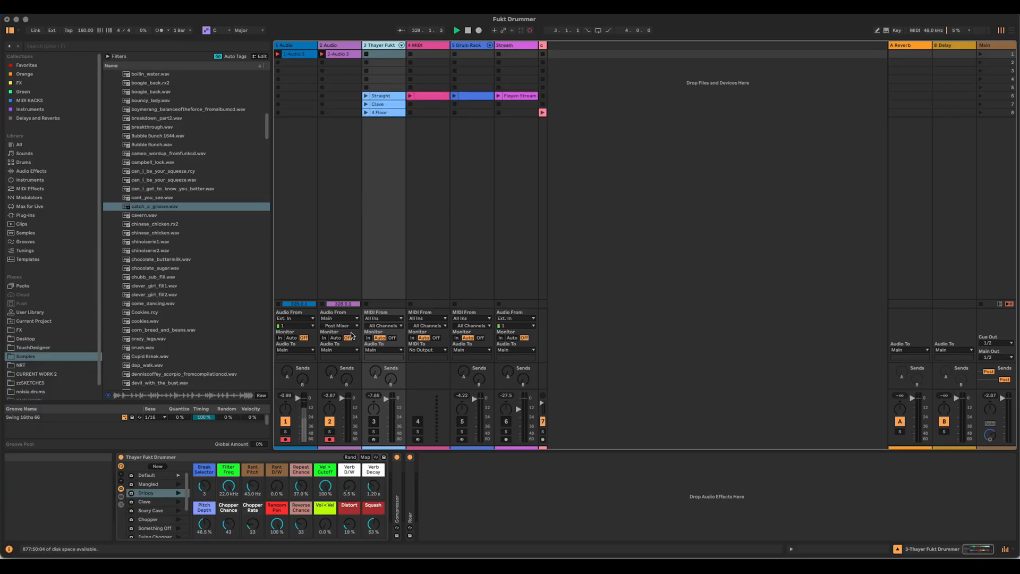
left_click_drag(405, 45, 375, 50)
left_click(417, 46)
left_click(420, 46)
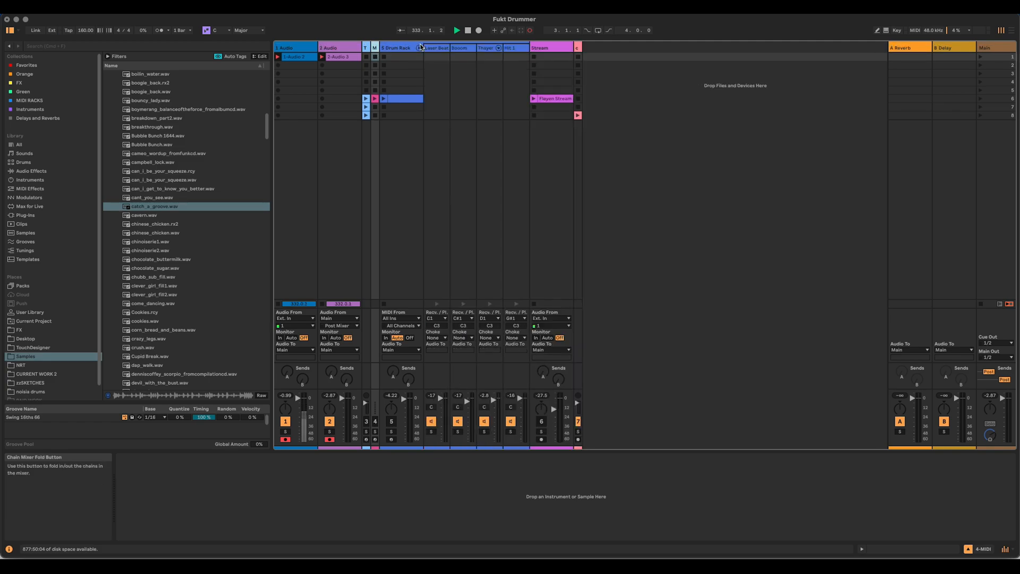
left_click(420, 48)
left_click_drag(421, 44, 390, 45)
left_click(431, 45)
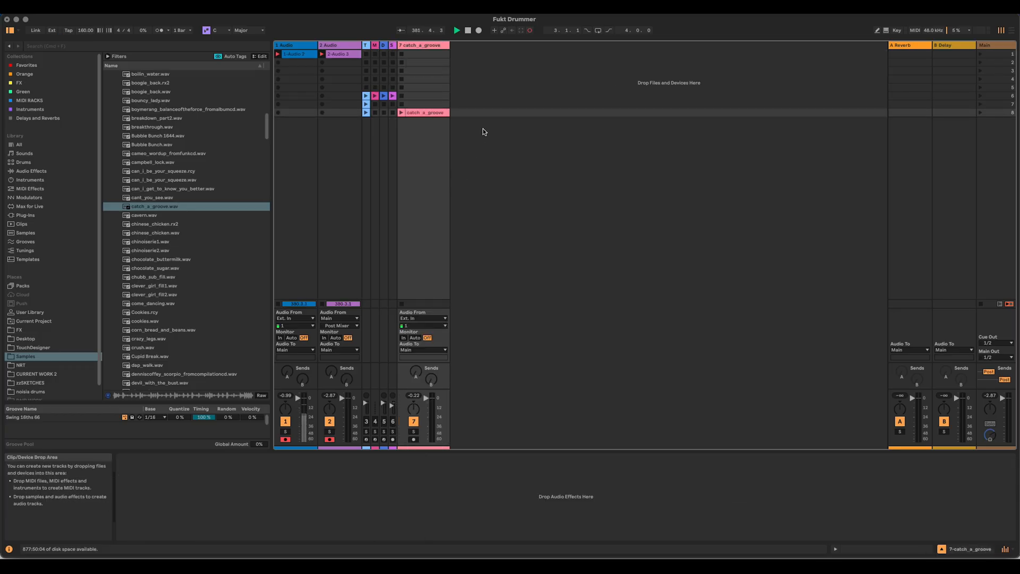
Step: Audition the catch_a_groove clip with Warp switched off, and switch Warp back on
left_click(425, 113)
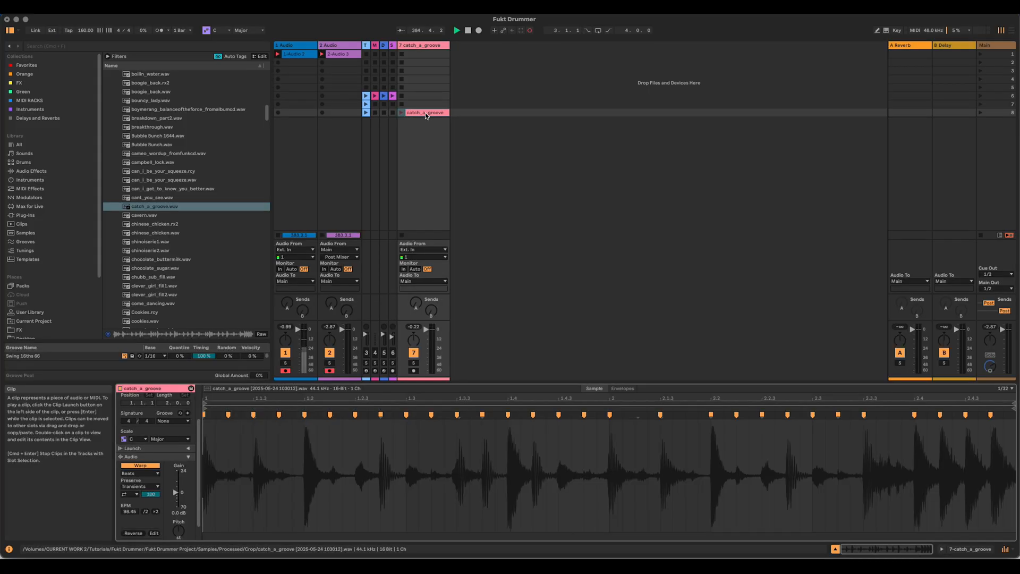
left_click(151, 467)
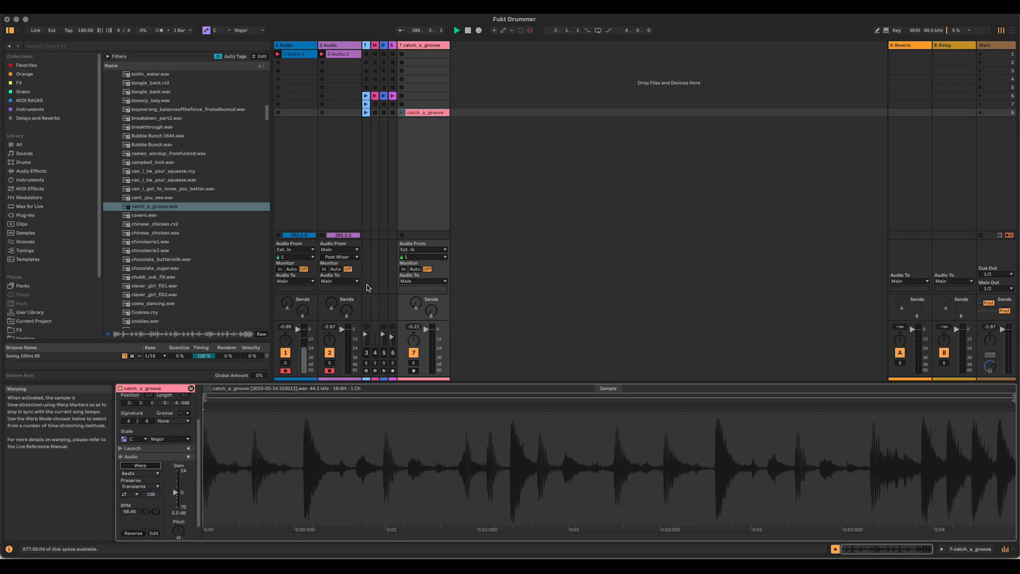
left_click(402, 113)
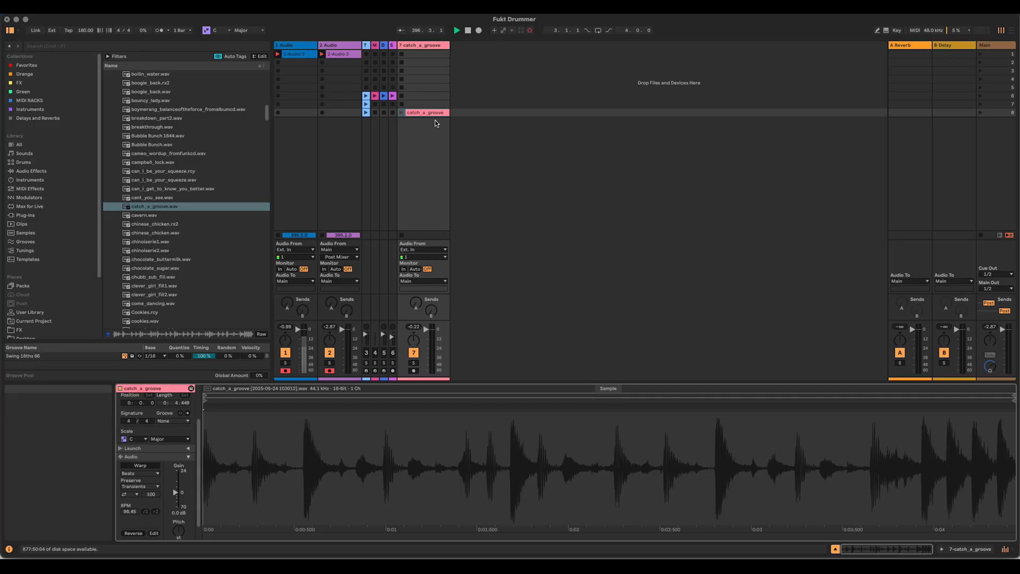
left_click(140, 465)
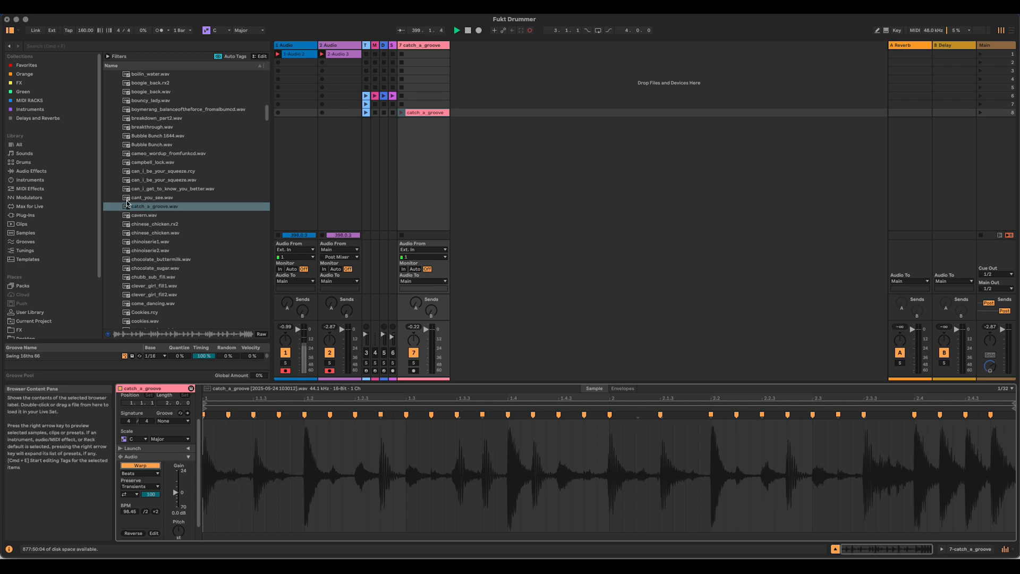
Step: Add a Simpler instrument on a new MIDI track and load the catch_a_groove clip into it as its sample
left_click(38, 180)
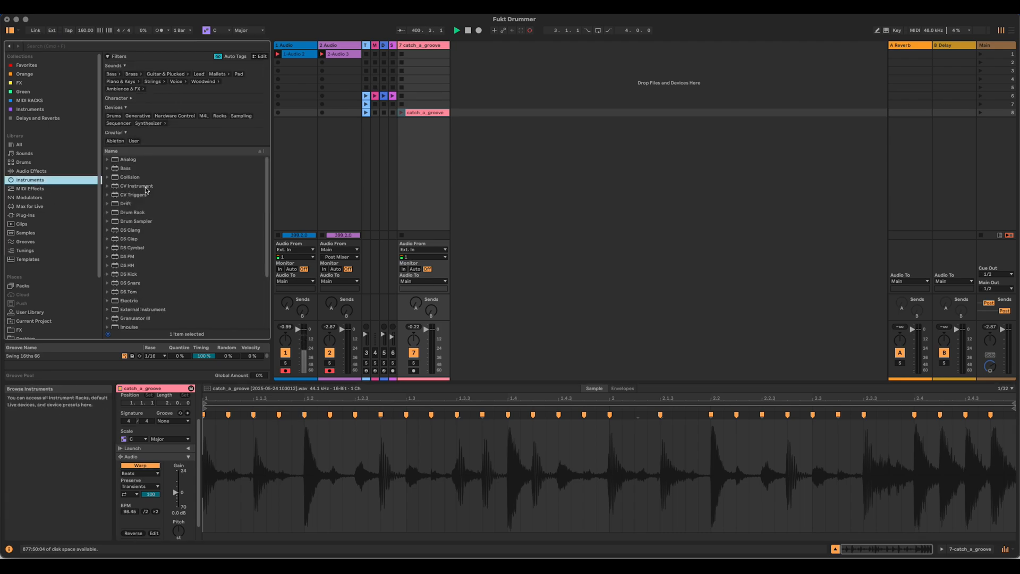
left_click_drag(132, 306, 584, 127)
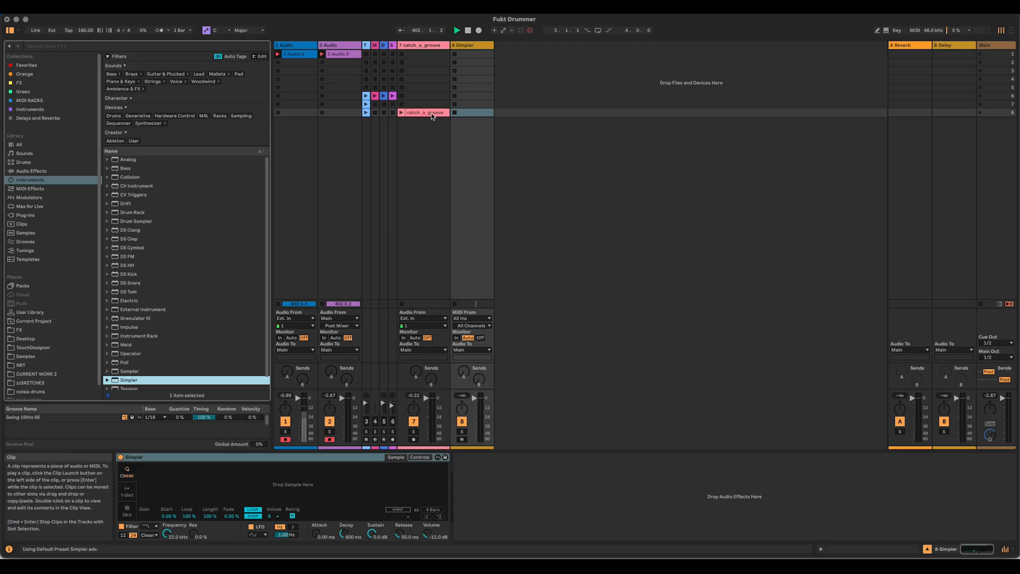
left_click_drag(326, 450, 325, 486)
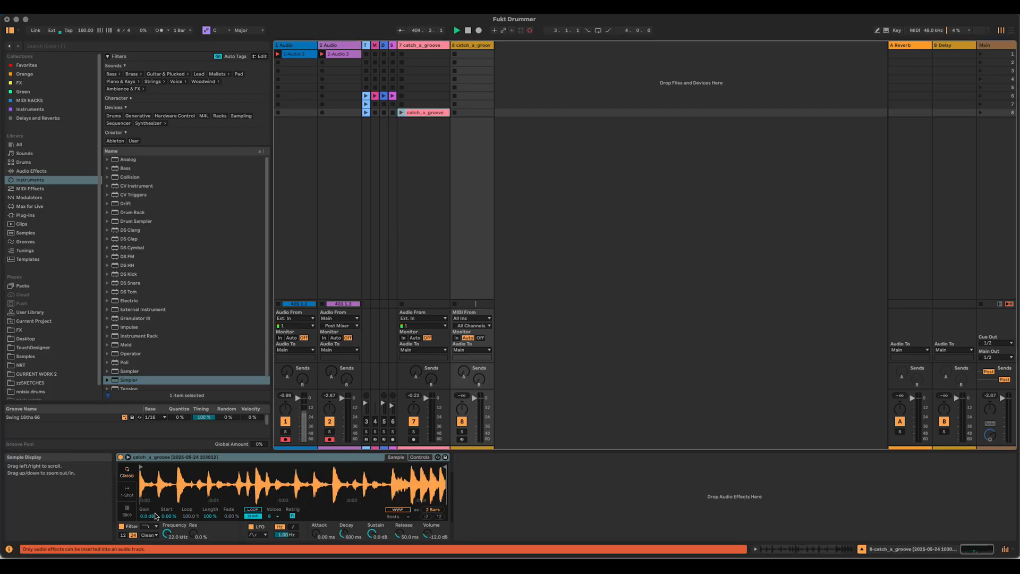
Step: Switch Simpler to Slice mode and slice the sample by Beat with a 1/16 division
left_click(126, 512)
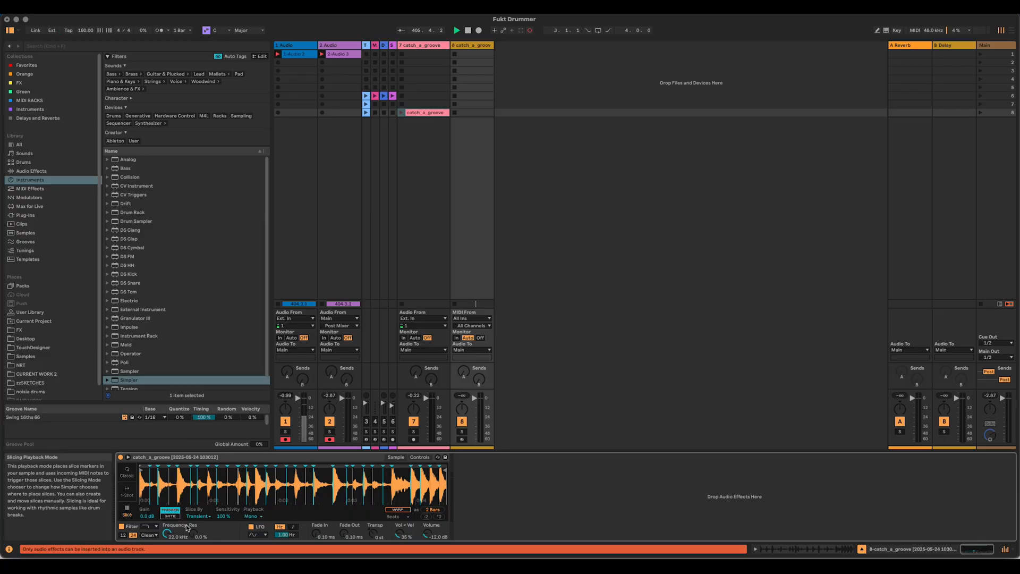
left_click(198, 516)
left_click(200, 528)
left_click(219, 516)
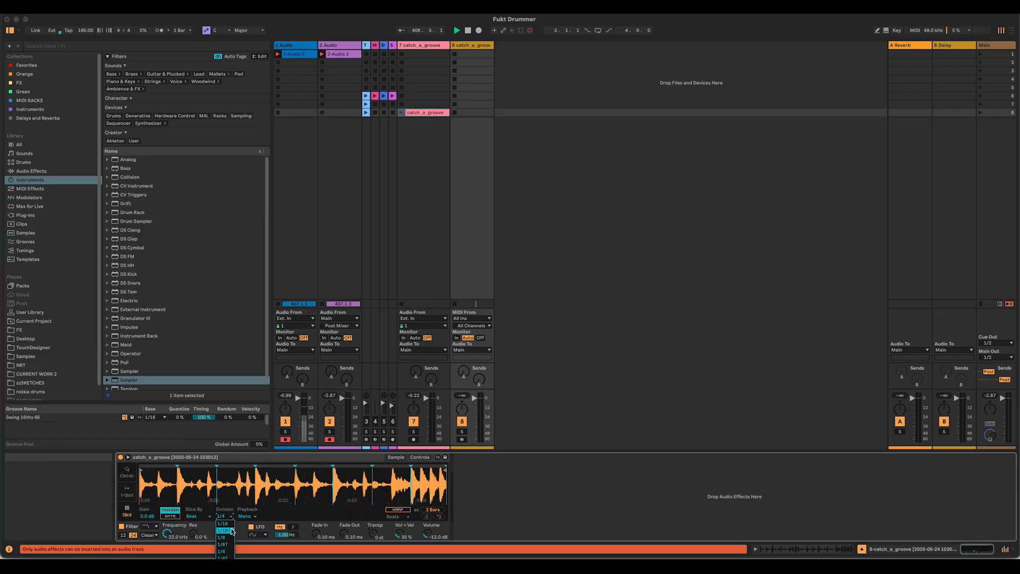
left_click(230, 524)
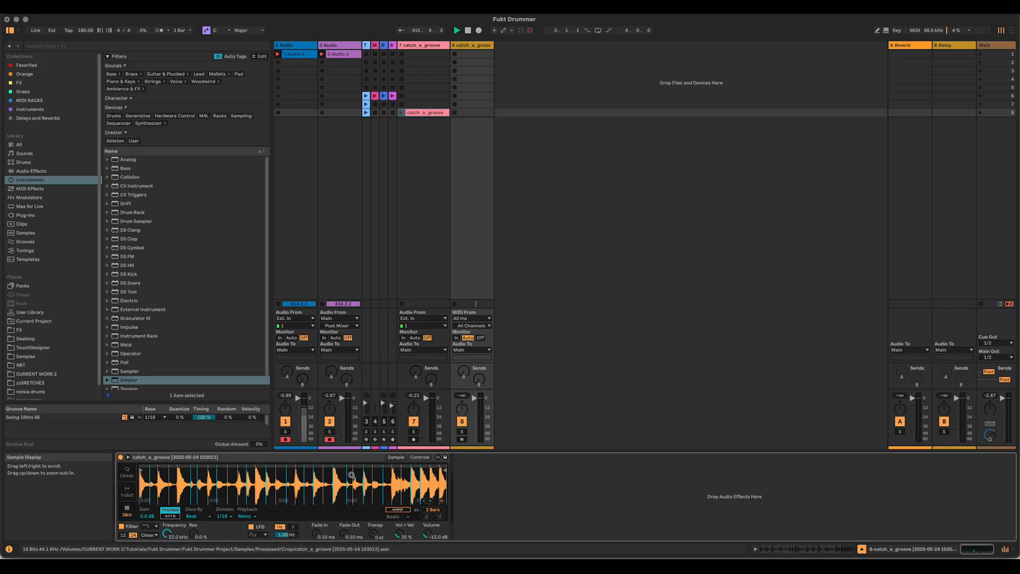
Step: Inspect the catch_a_groove sample up close in Simpler and align its slice markers with the drum hits from start to end
left_click_drag(355, 475, 353, 533)
left_click_drag(307, 473, 287, 420)
left_click_drag(147, 473, 146, 537)
left_click_drag(263, 481, 264, 457)
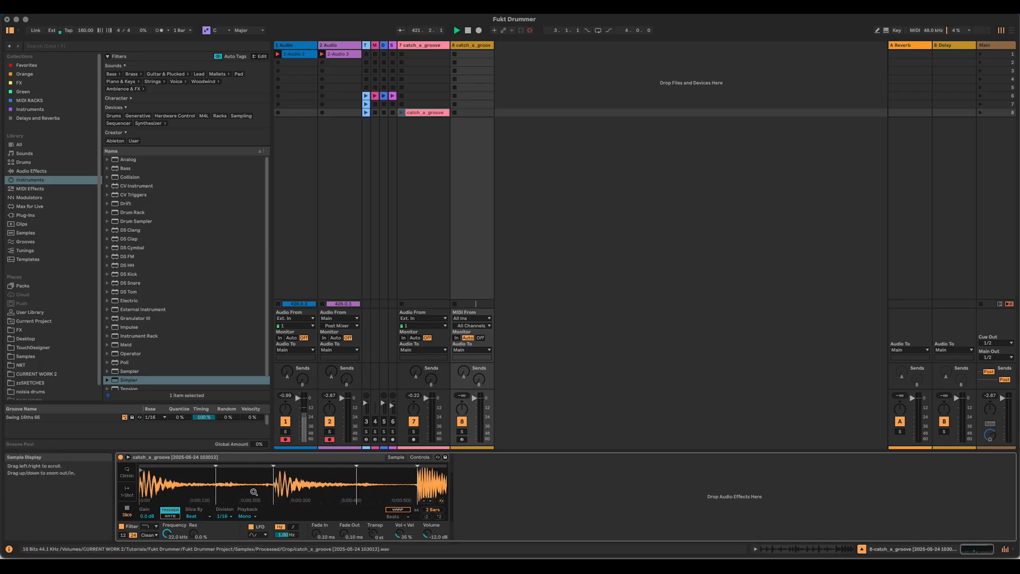
mouse_move(402, 480)
left_mouse_down()
mouse_move(340, 470)
mouse_move(277, 485)
mouse_move(293, 488)
left_mouse_up()
left_click_drag(419, 488, 335, 484)
left_click_drag(401, 484, 146, 495)
left_click_drag(301, 475, 301, 482)
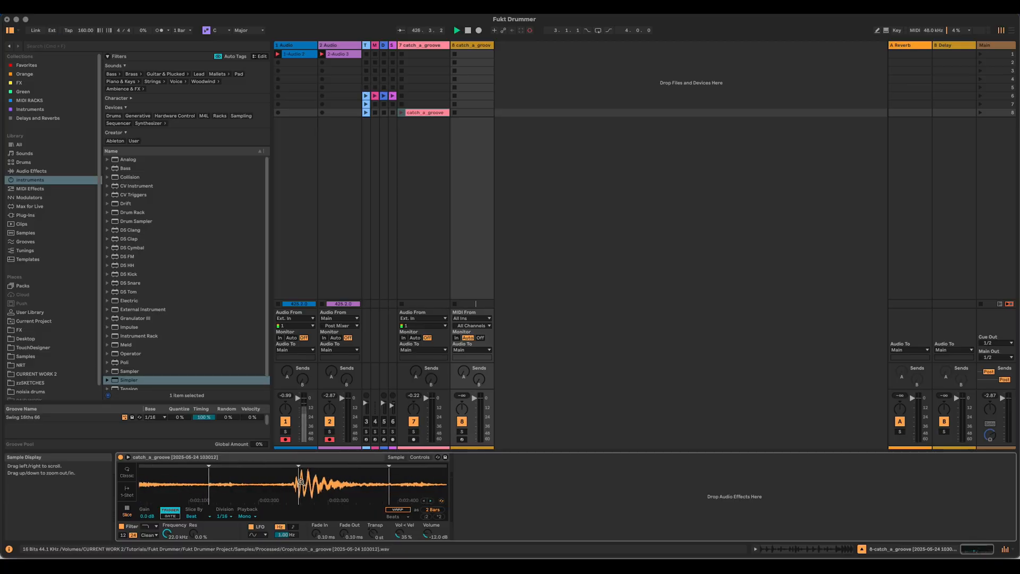
left_click_drag(229, 492, 229, 488)
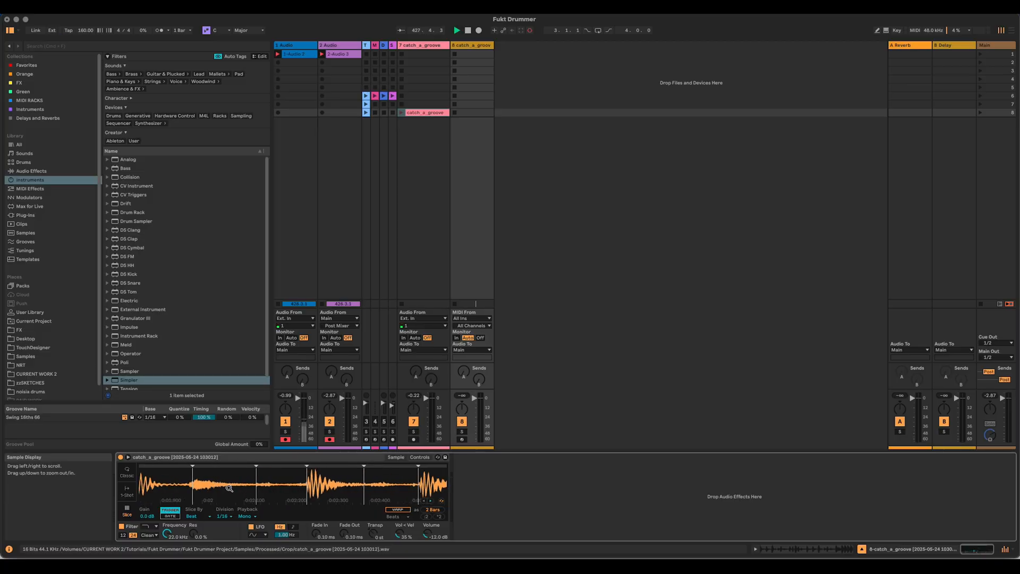
left_click_drag(156, 482, 248, 482)
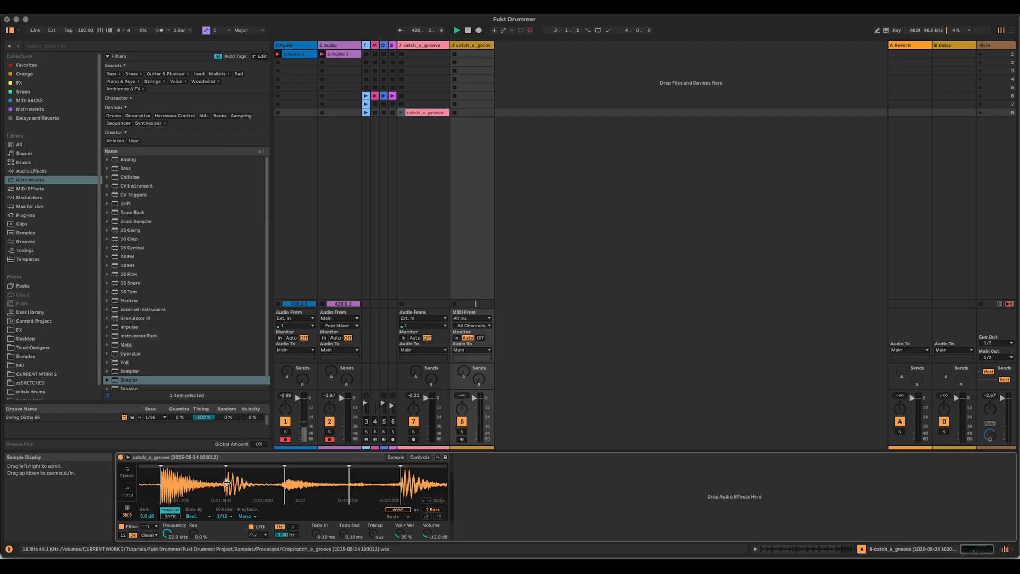
left_click_drag(215, 486, 367, 494)
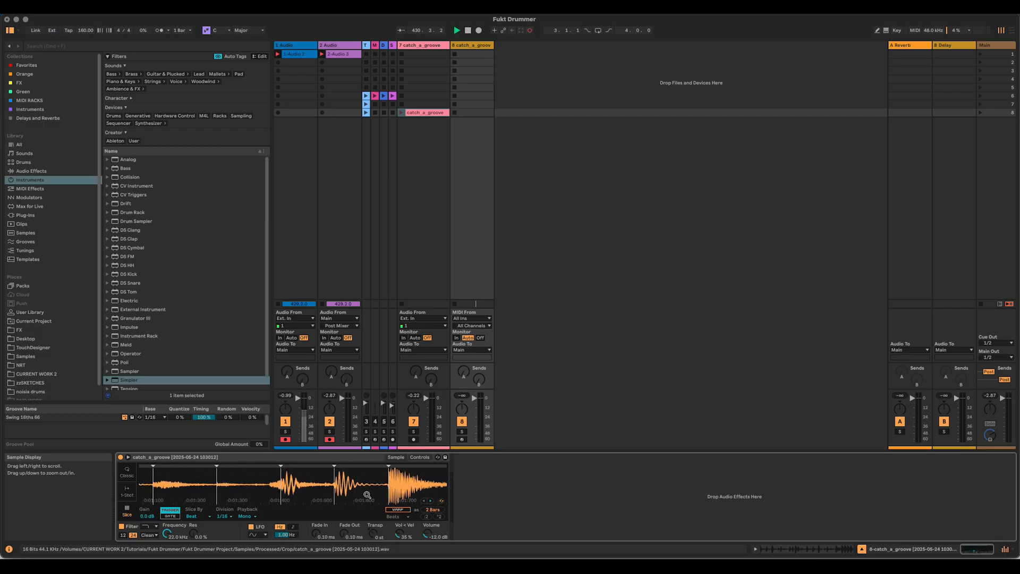
left_click_drag(306, 481, 269, 484)
left_click_drag(386, 489, 321, 479)
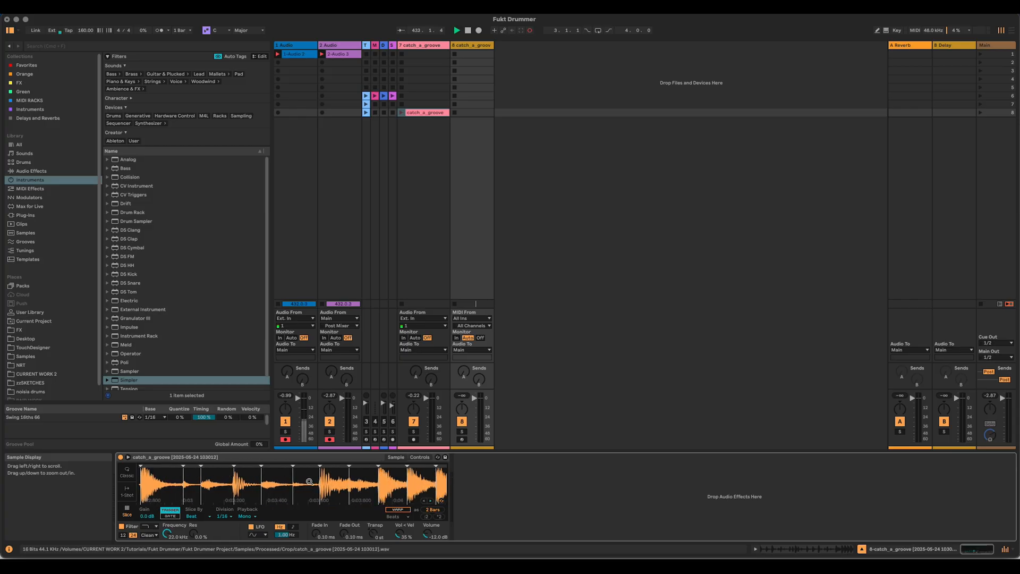
mouse_move(243, 484)
left_mouse_down()
mouse_move(201, 486)
mouse_move(215, 480)
mouse_move(215, 460)
left_mouse_up()
left_click_drag(413, 479, 316, 474)
left_click_drag(414, 484, 133, 501)
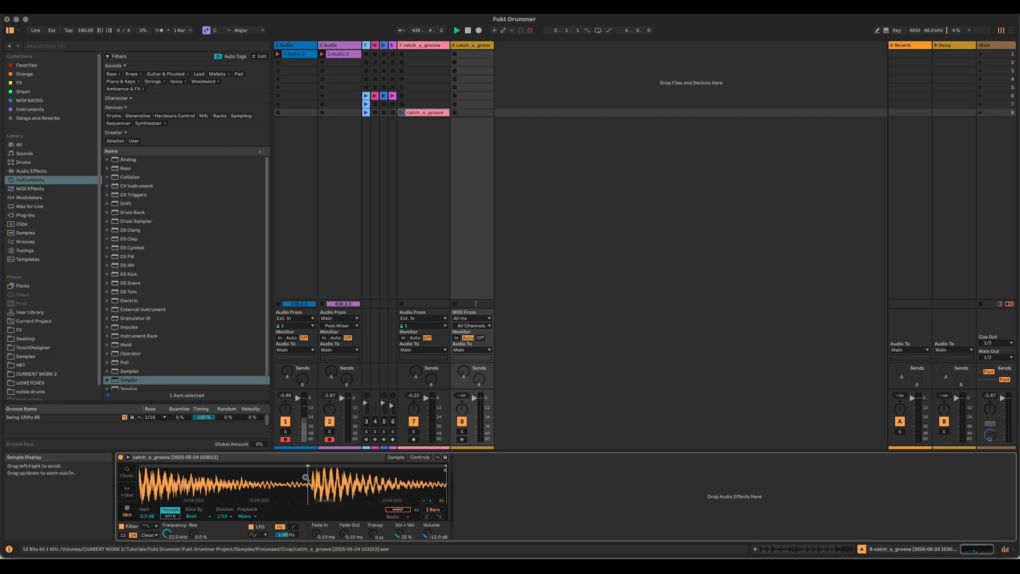
left_click_drag(307, 478, 371, 442)
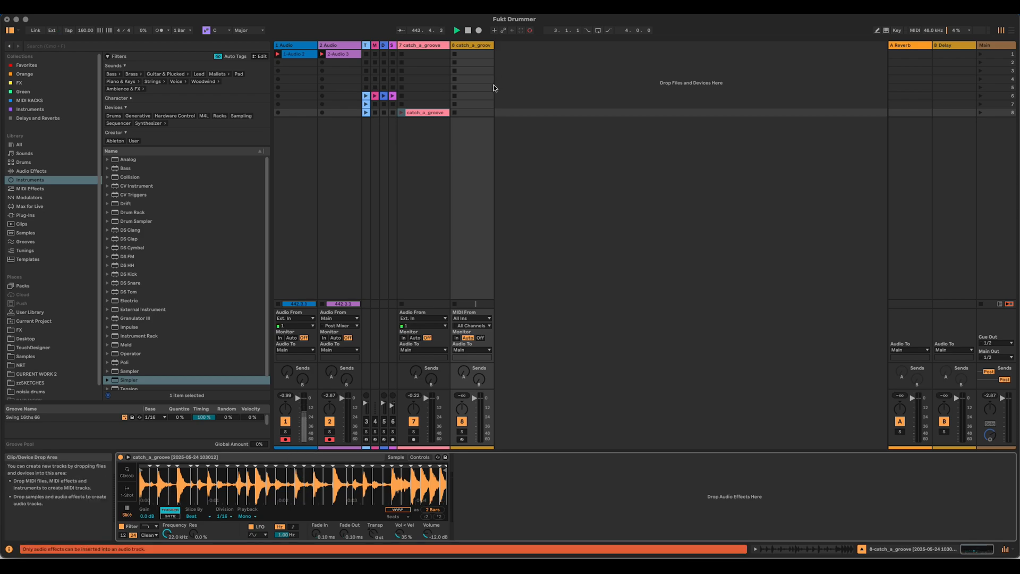
Step: Deactivate the catch_a_groove audio track, collapse it to minimum width, and widen the Simpler track
left_click(413, 422)
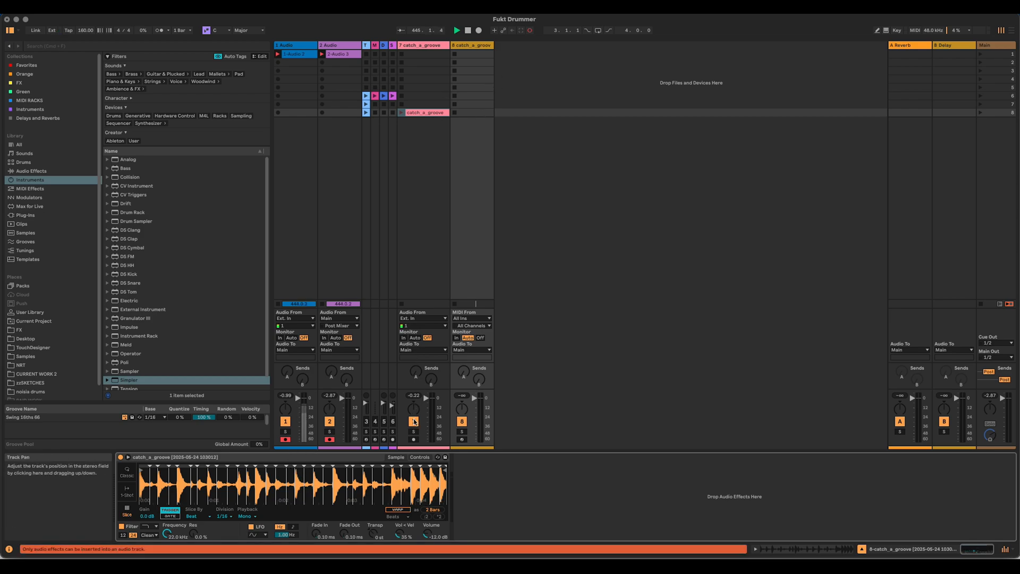
left_click_drag(446, 43, 406, 43)
left_click(455, 46)
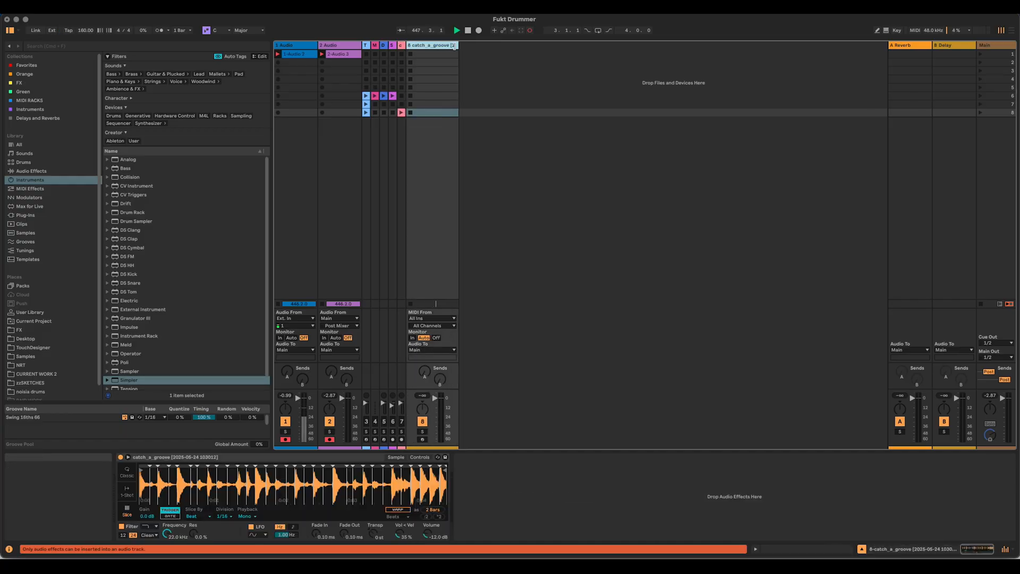
Step: Create a MIDI clip in the Simpler track's eighth slot and enter four consecutive 1/16 notes rising chromatically from C1 to D#1
double_click(436, 111)
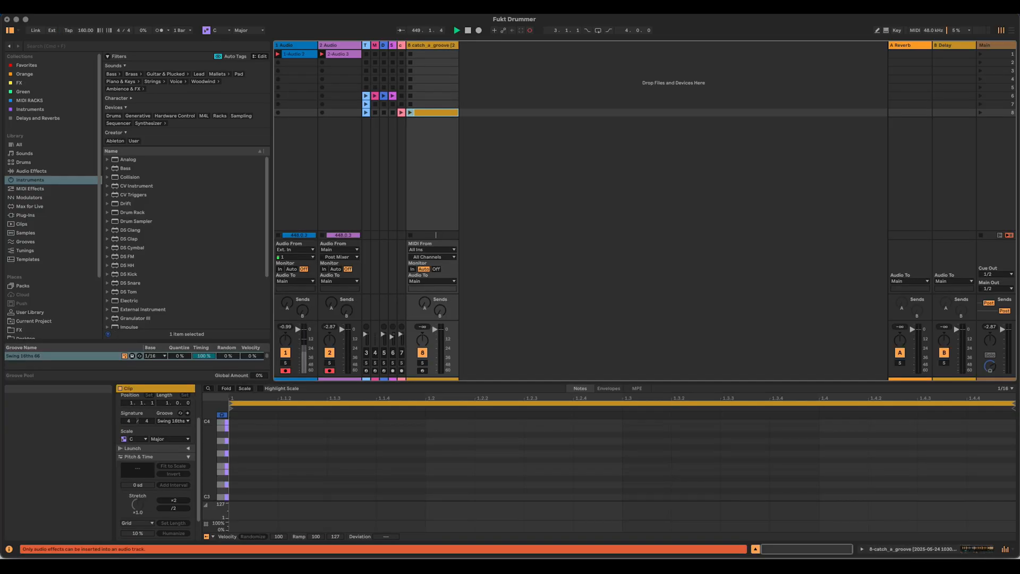
scroll(244, 481, "down", 5)
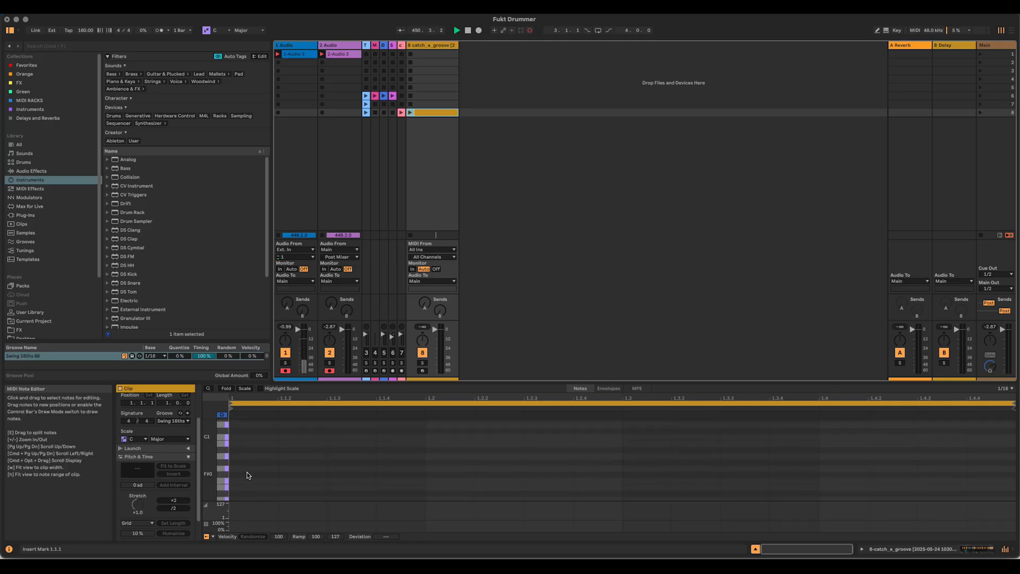
double_click(240, 436)
scroll(315, 451, "up", 1)
left_click(295, 453)
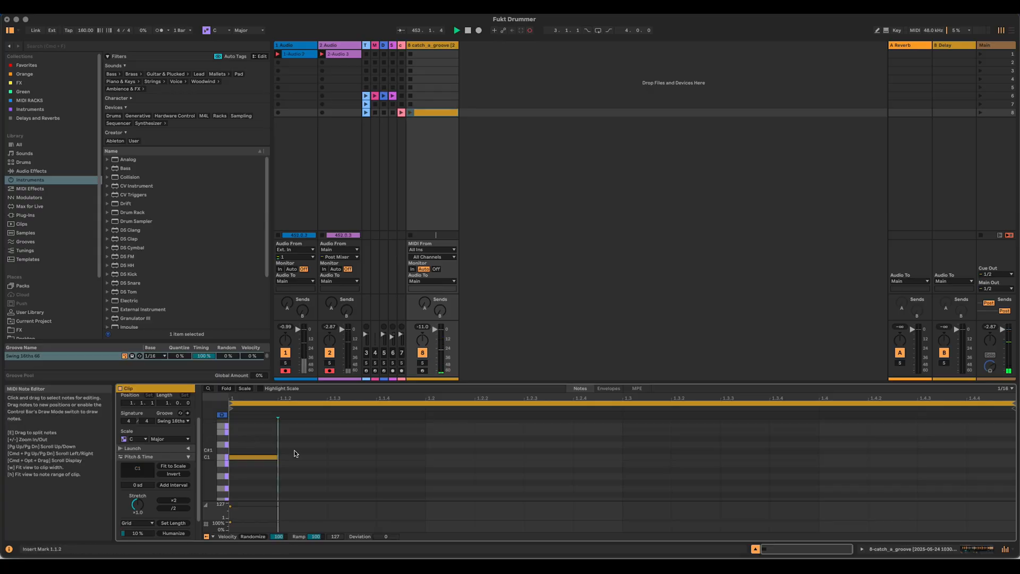
double_click(296, 451)
double_click(341, 443)
left_click(397, 436)
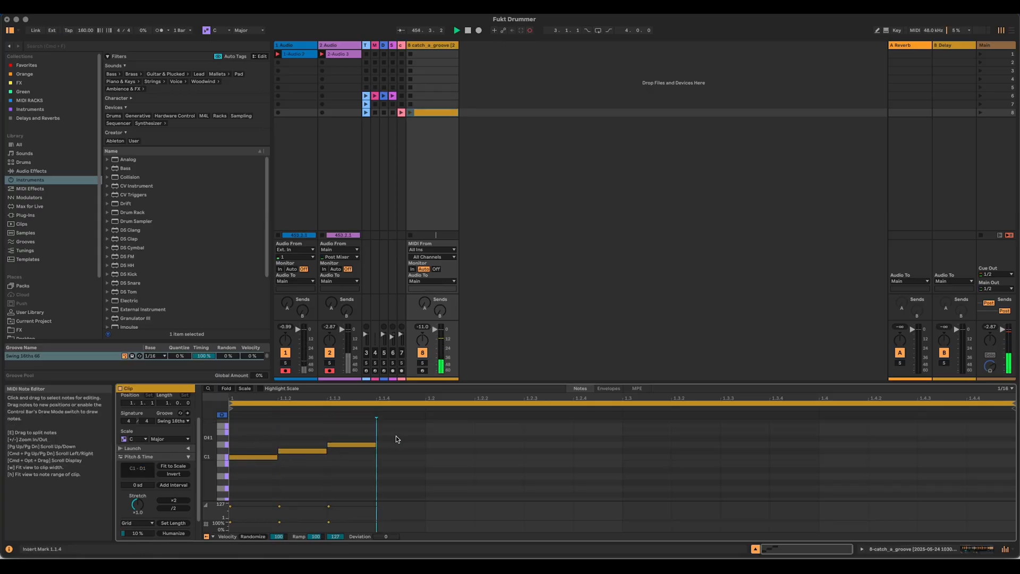
double_click(396, 436)
Step: Duplicate the four-note group three times, transposing each copy upward so the chromatic run climbs through the whole bar to D#2
key("super+a")
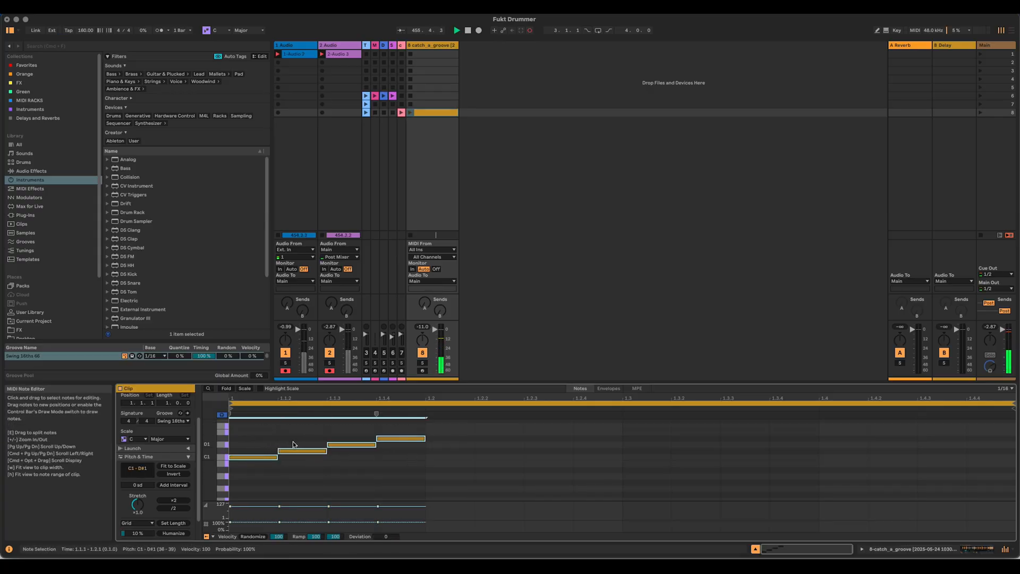
key("super+d")
key("Up")
key("Up")
key("Up")
key("Up")
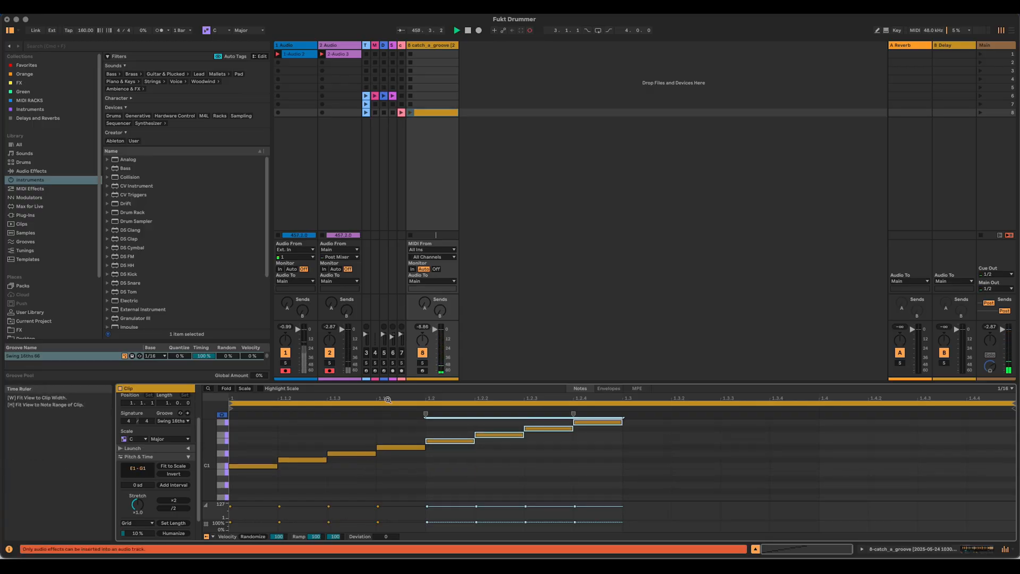
key("super+d")
key("Up")
key("Up")
key("Up")
key("Up")
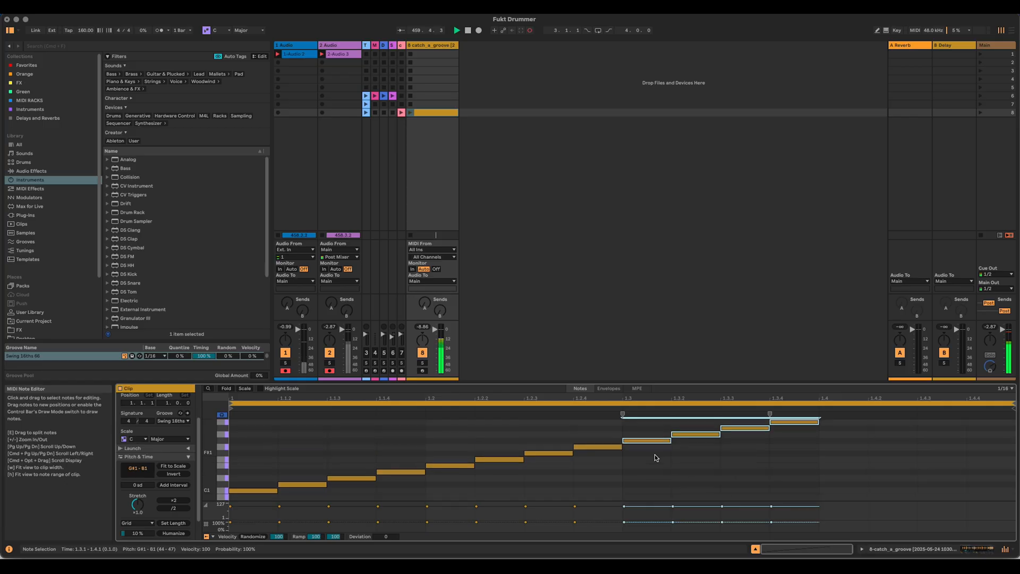
key("super+d")
key("Up")
key("Up")
key("Up")
key("Up")
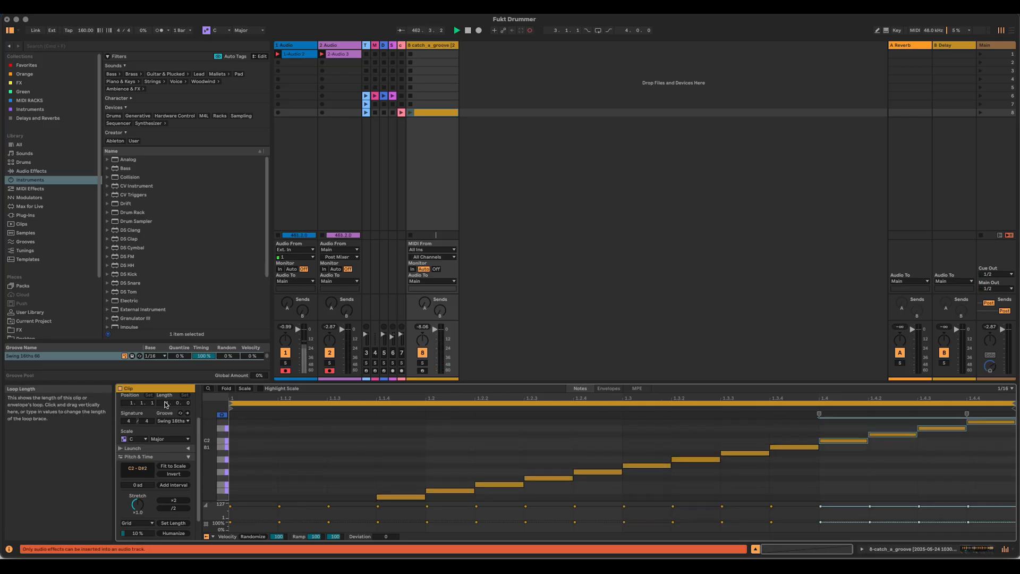
Step: Extend the clip loop to 2 bars and duplicate all sixteen notes into the second bar, transposed up to E2–G3
left_click_drag(168, 404, 167, 399)
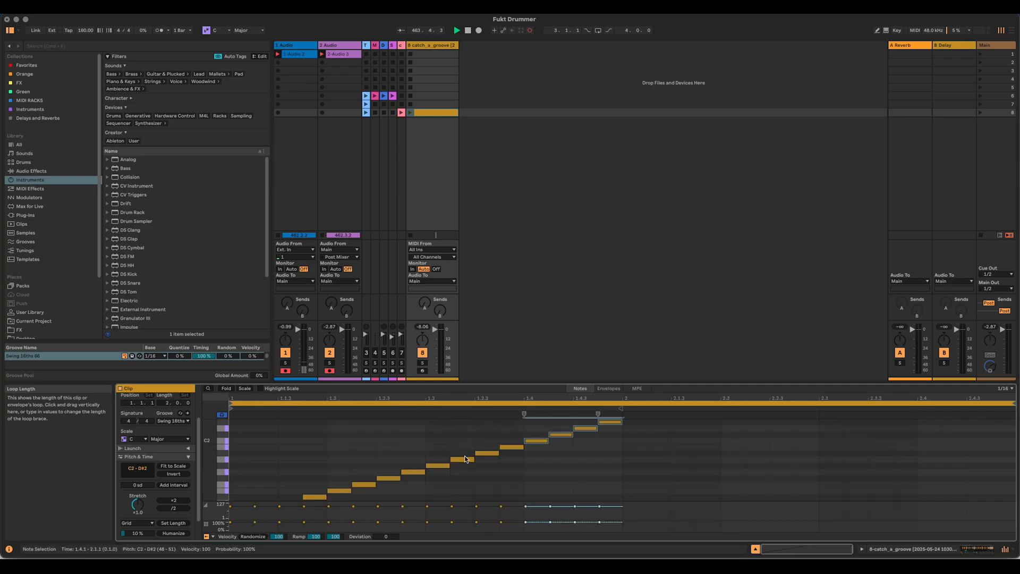
left_click_drag(542, 382, 558, 212)
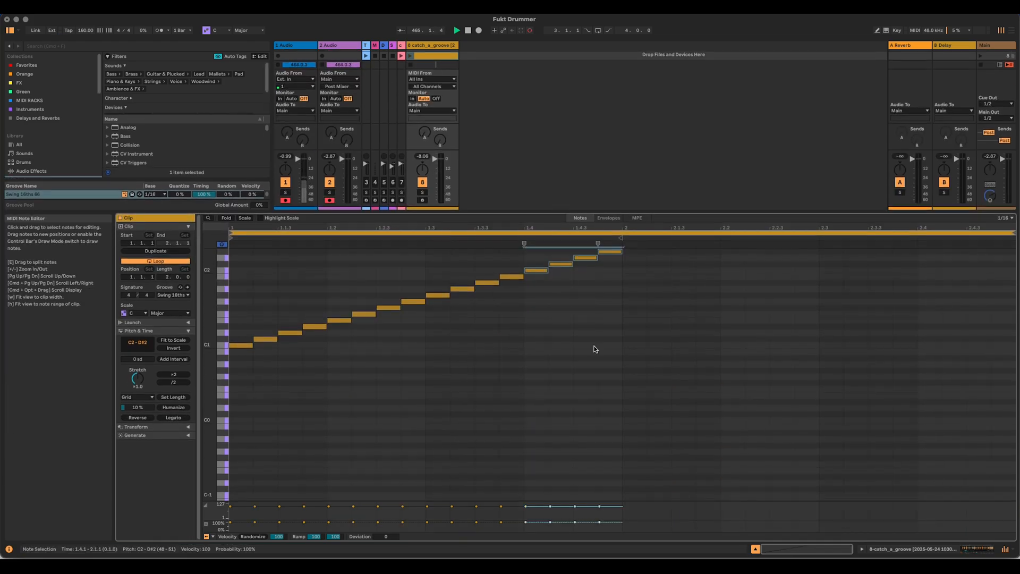
left_click_drag(605, 405, 142, 204)
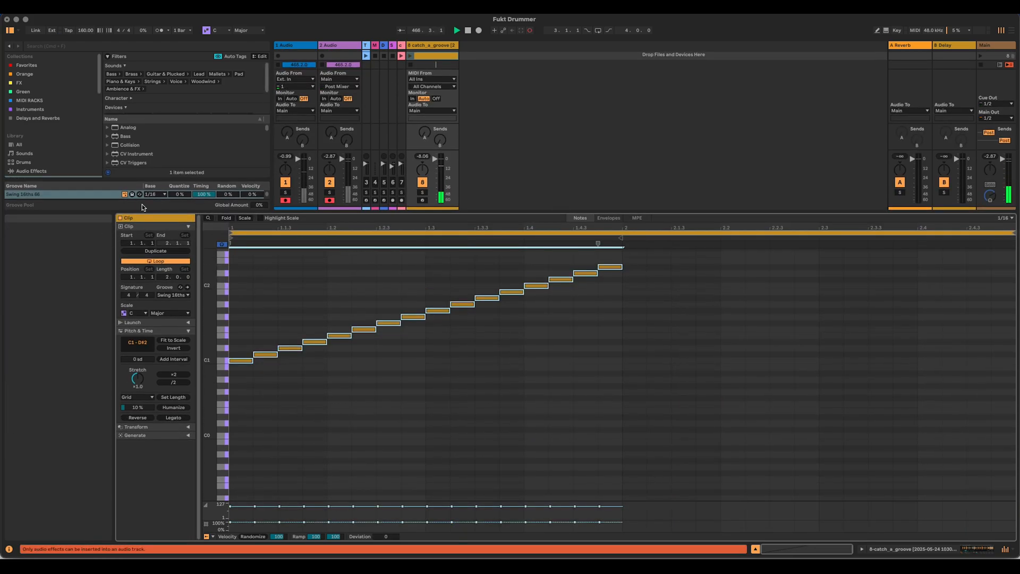
key("super+d")
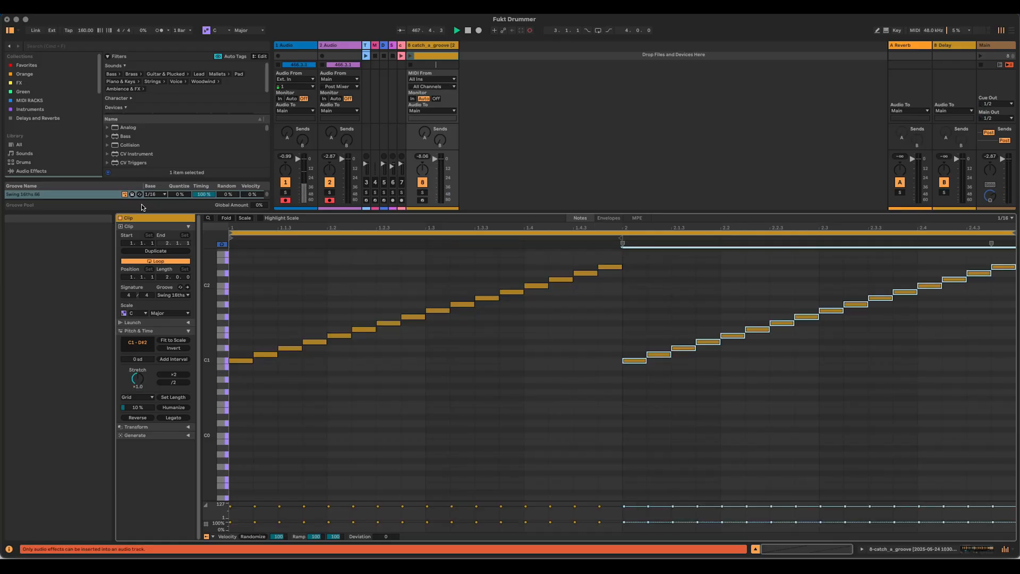
key("shift+Up")
key("Up")
key("Up")
key("Up")
key("Up")
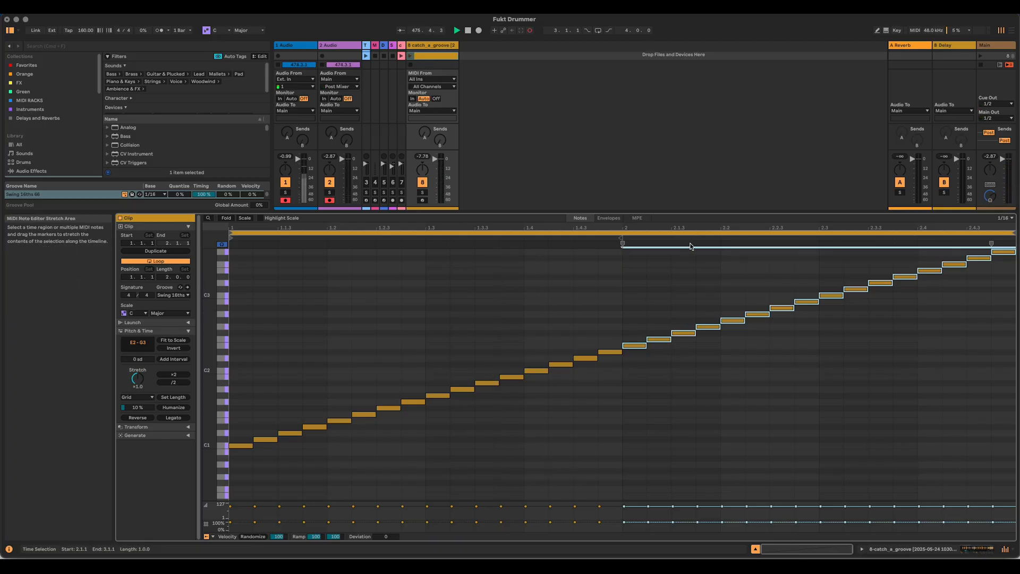
Step: Select every note except the first of each beat across both bars and lower the trigger chance of the selected notes
left_click_drag(710, 210, 720, 190)
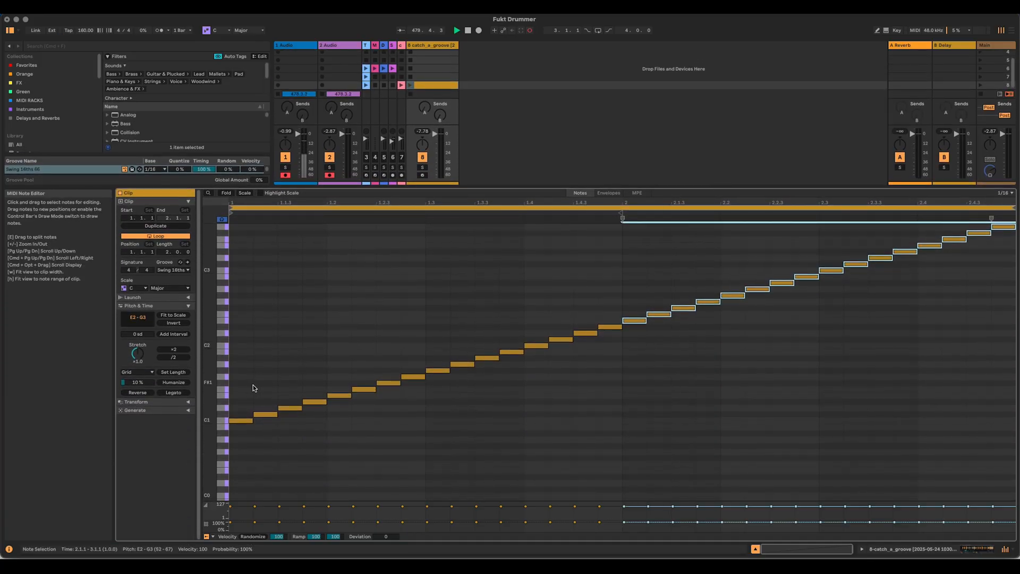
left_click_drag(253, 385, 318, 444)
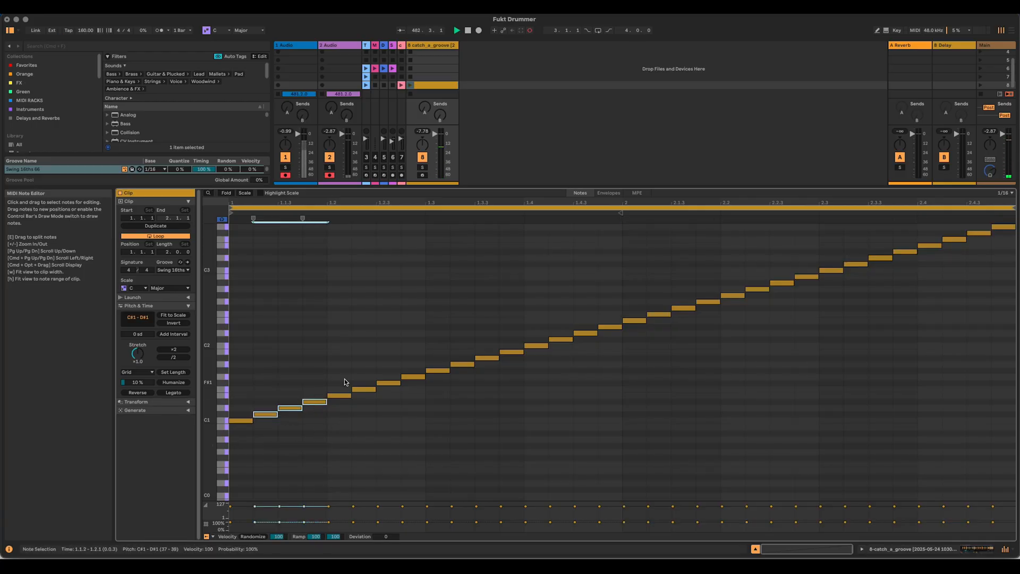
left_click_drag(365, 366, 419, 432)
left_click_drag(458, 325, 502, 387)
left_click_drag(566, 313, 604, 367)
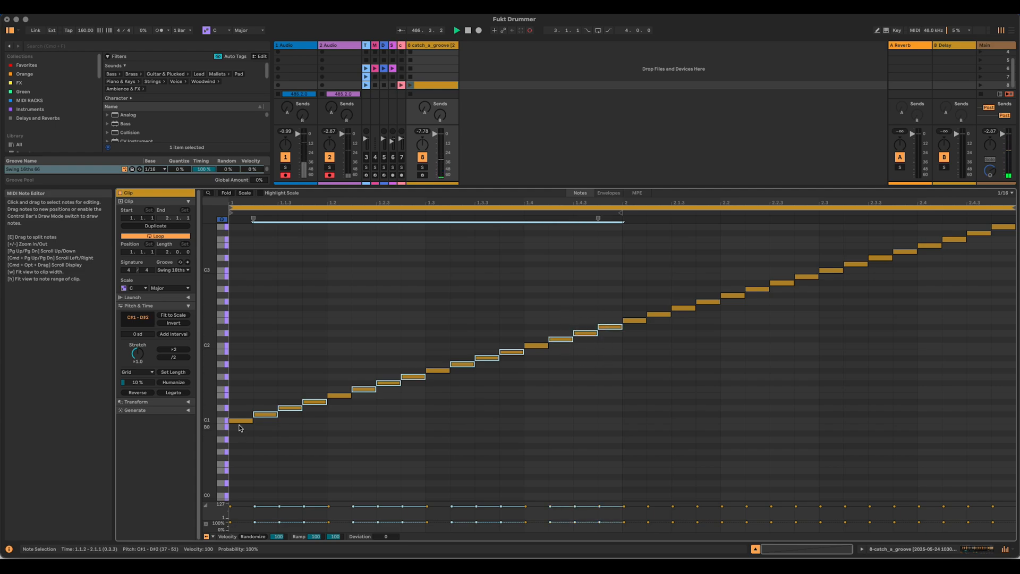
left_click_drag(648, 290, 702, 355)
left_click_drag(751, 262, 806, 315)
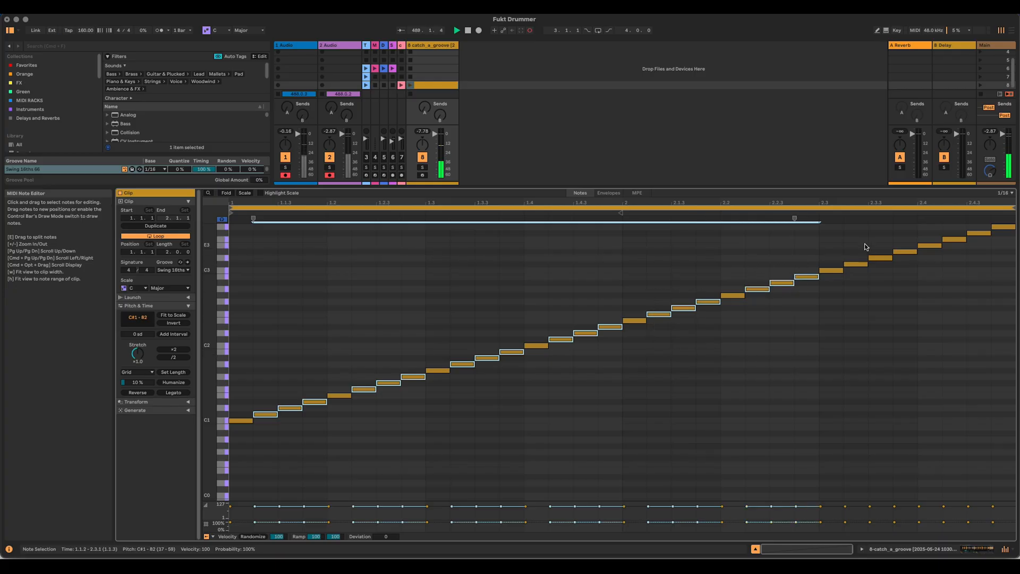
left_click_drag(855, 237, 903, 305)
left_click_drag(946, 270, 1013, 222)
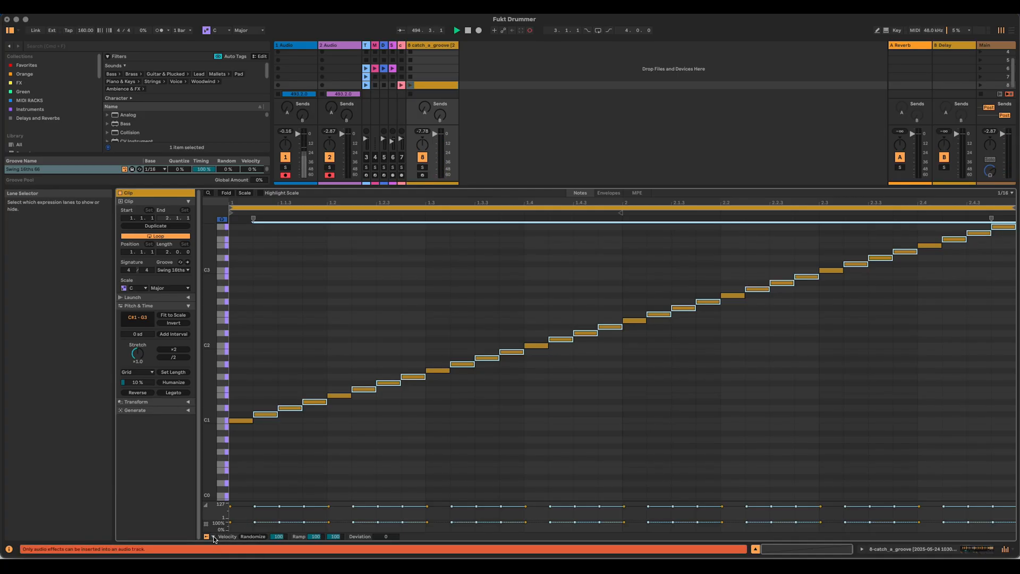
left_click_drag(255, 522, 255, 526)
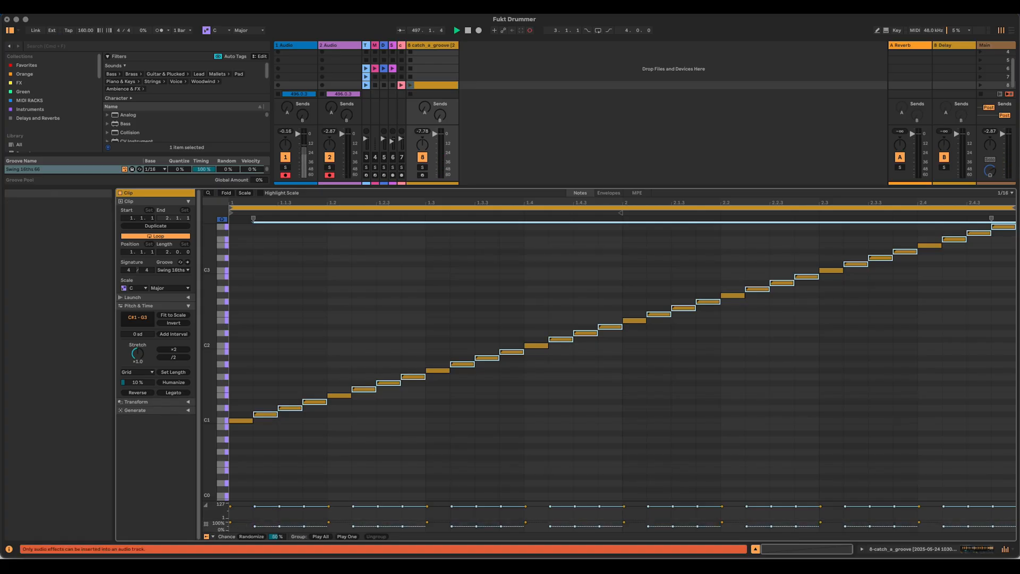
Step: Set Simpler's slice playback mode to Thru, audition the clip and stop it
left_click(976, 553)
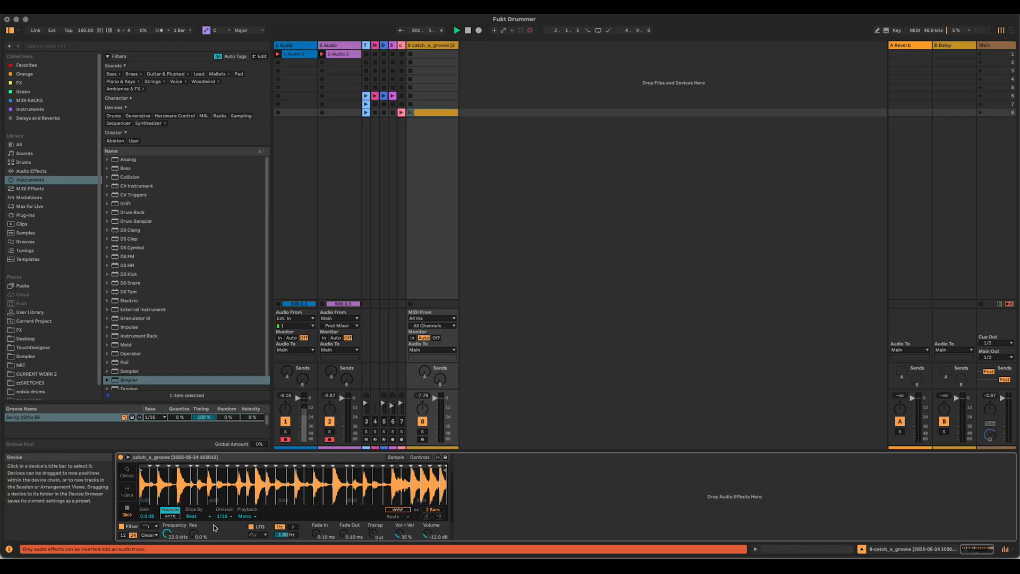
left_click(247, 516)
left_click(248, 536)
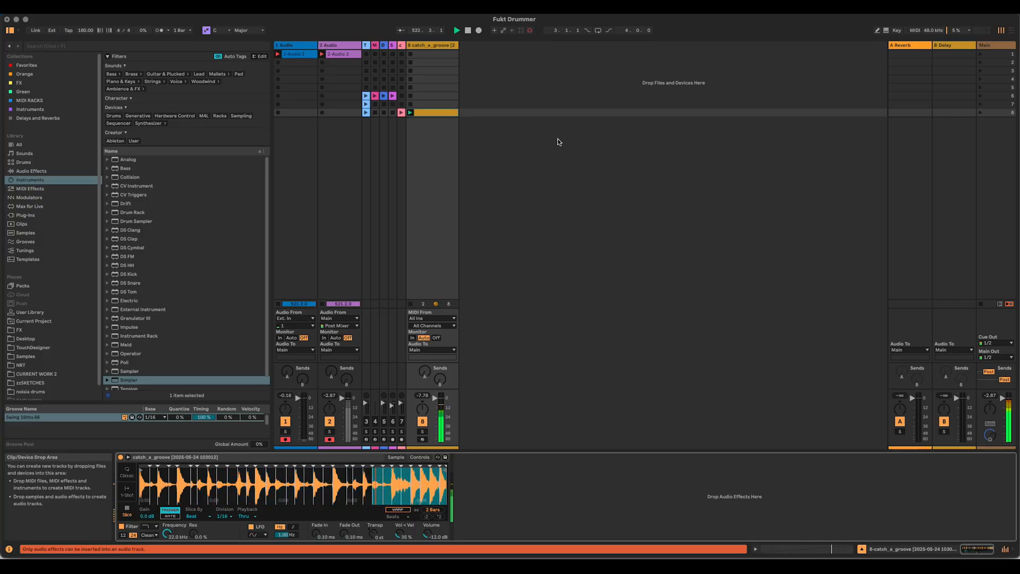
left_click(410, 104)
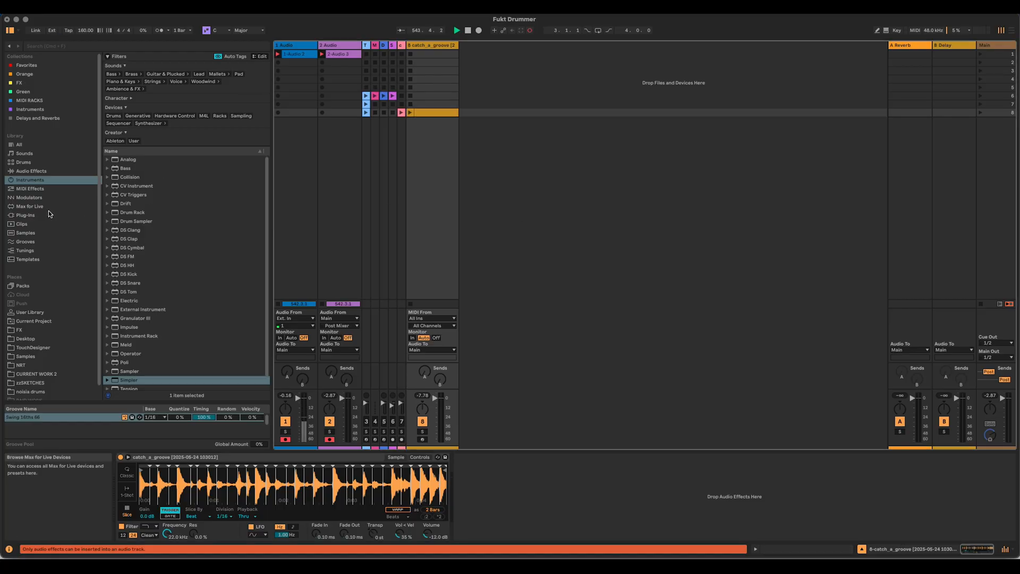
Step: Add an LFO audio effect after Simpler and give it a Random waveform with a synced rate of 1/4
left_click(56, 170)
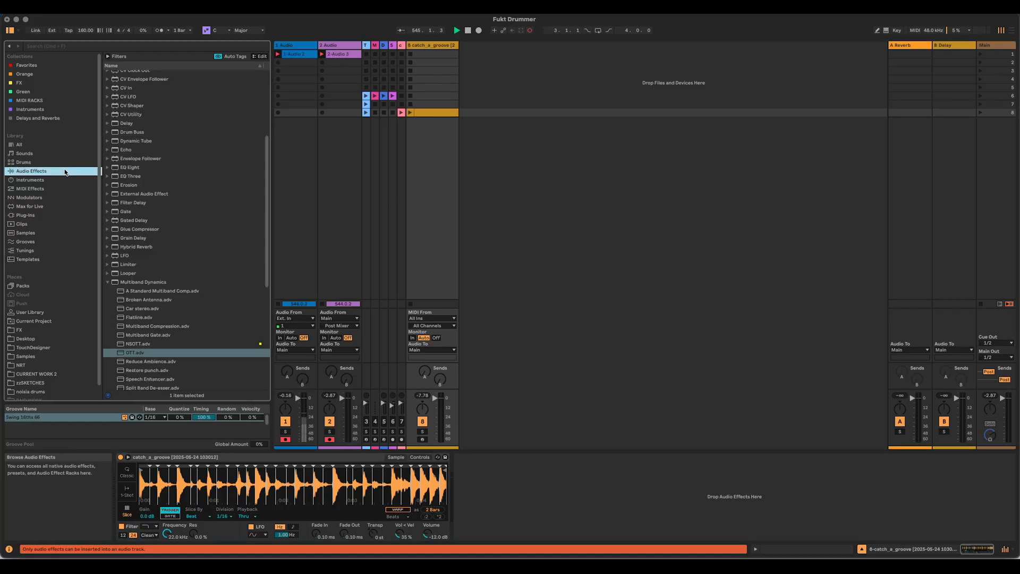
left_click_drag(120, 255, 512, 474)
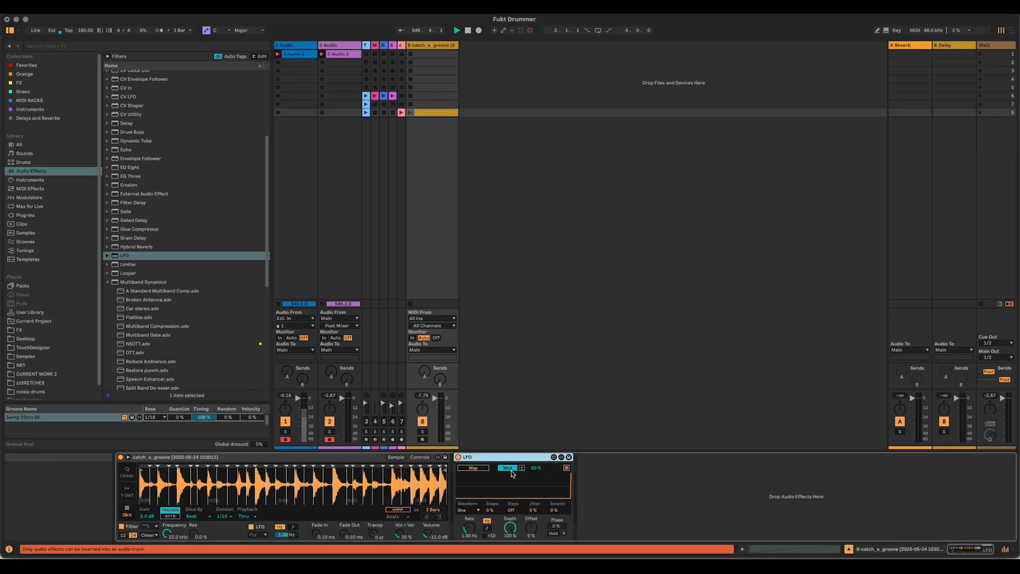
left_click(476, 511)
left_click(465, 554)
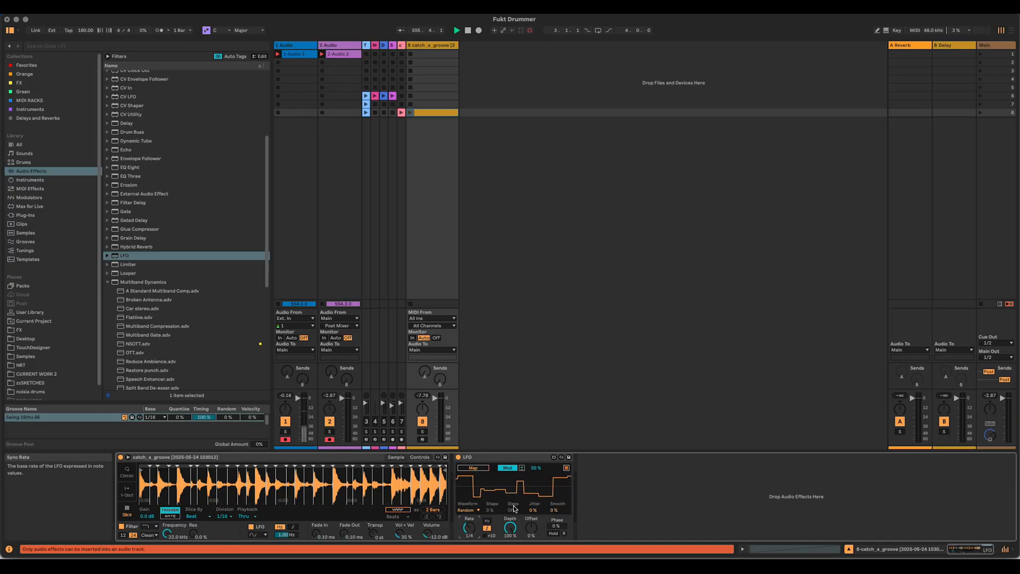
Step: Group Simpler into an Instrument Rack and show the rack's macro controls
left_click_drag(267, 457, 498, 463)
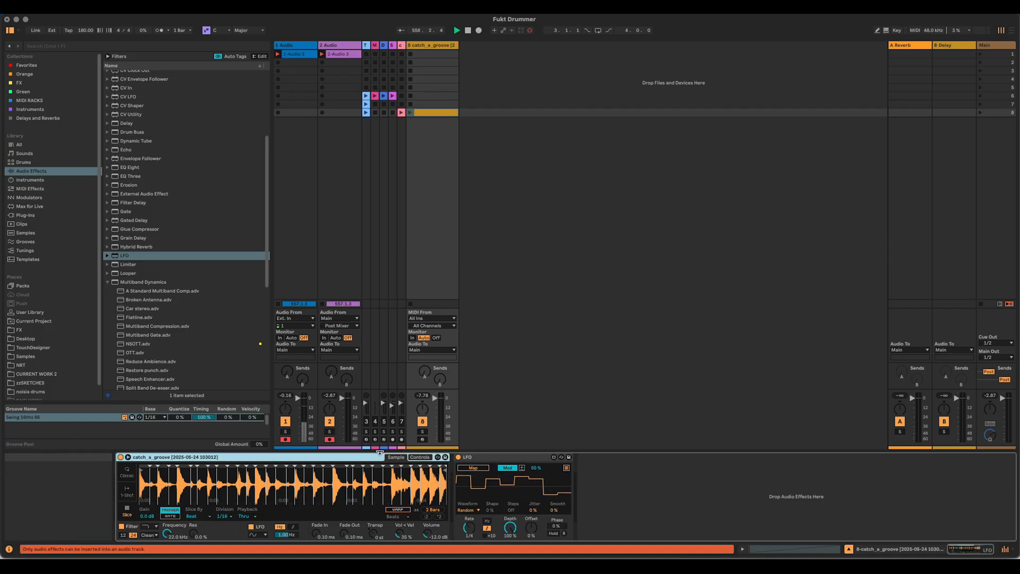
key("super+g")
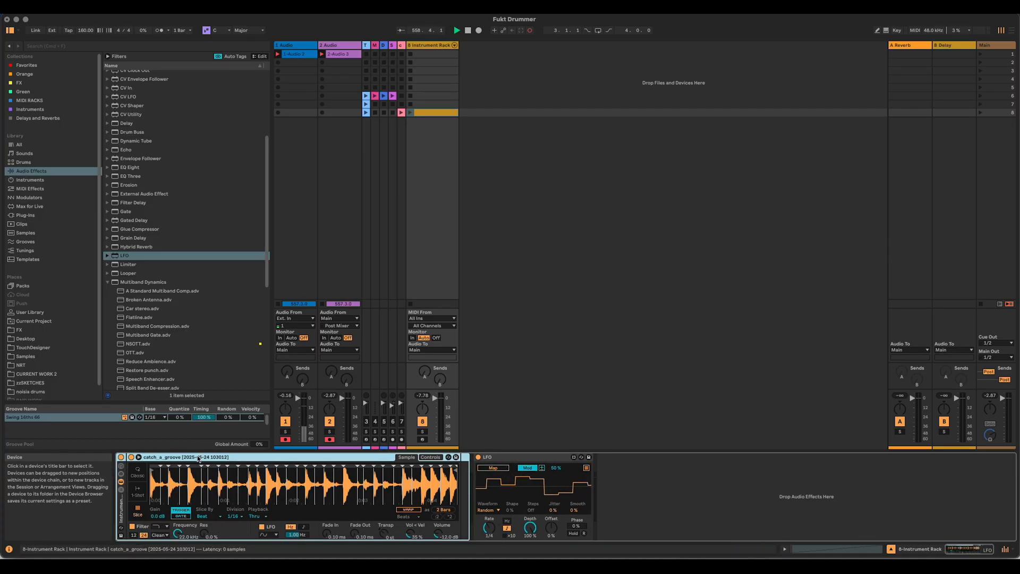
left_click(121, 466)
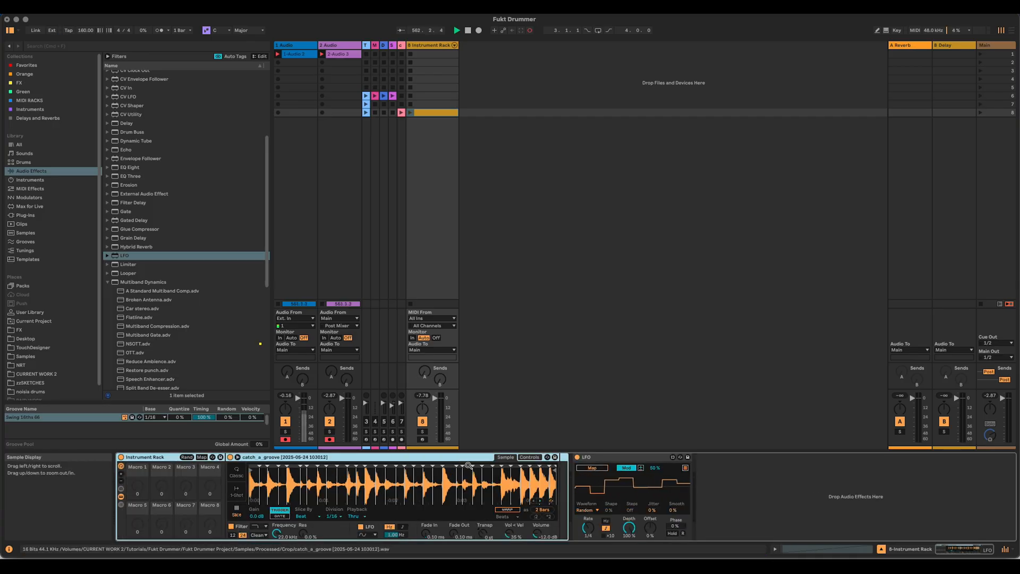
Step: Map the Transpose parameter in Simpler's pitch controls to Macro 1 of the rack
left_click(528, 457)
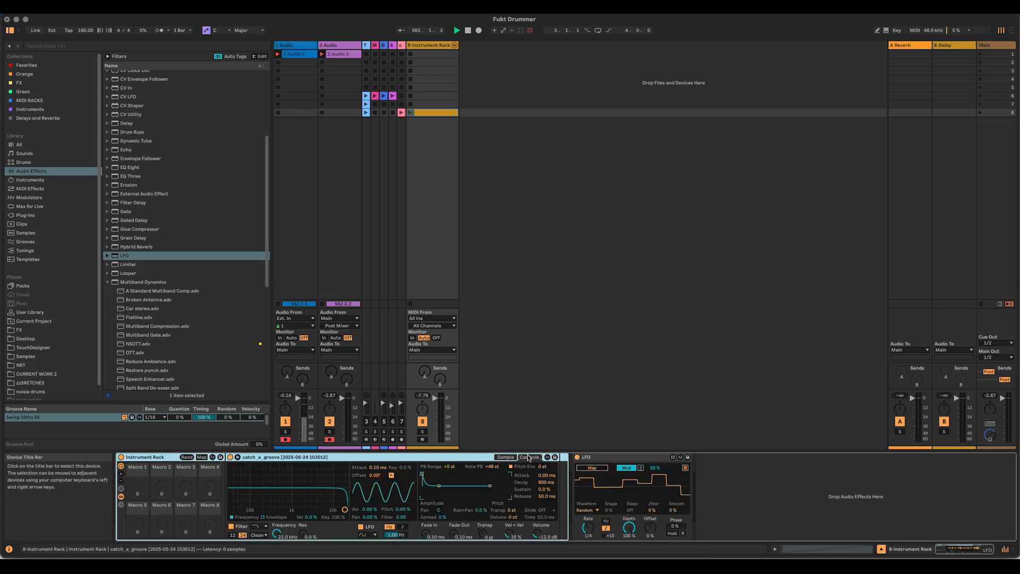
right_click(513, 513)
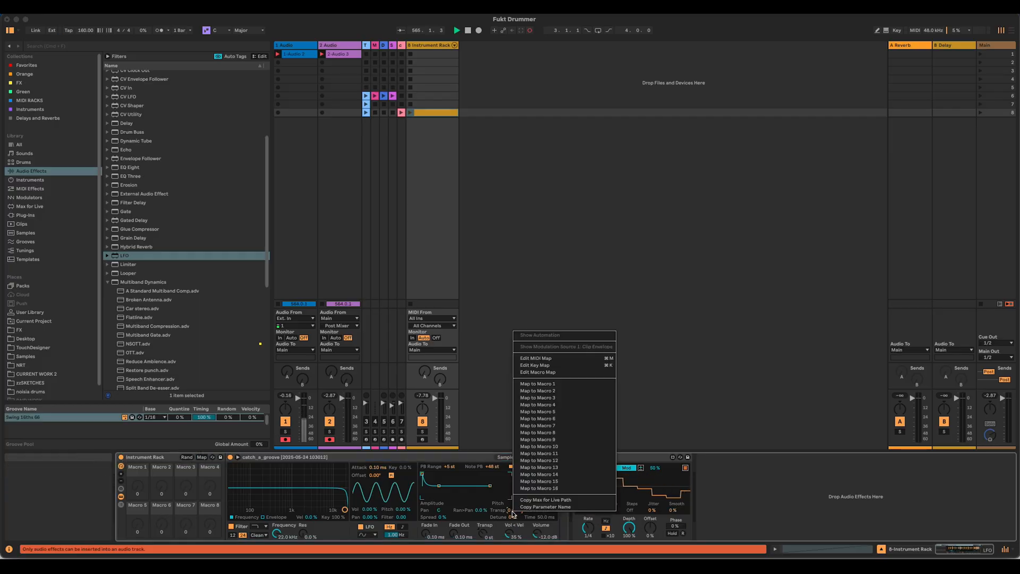
left_click(549, 384)
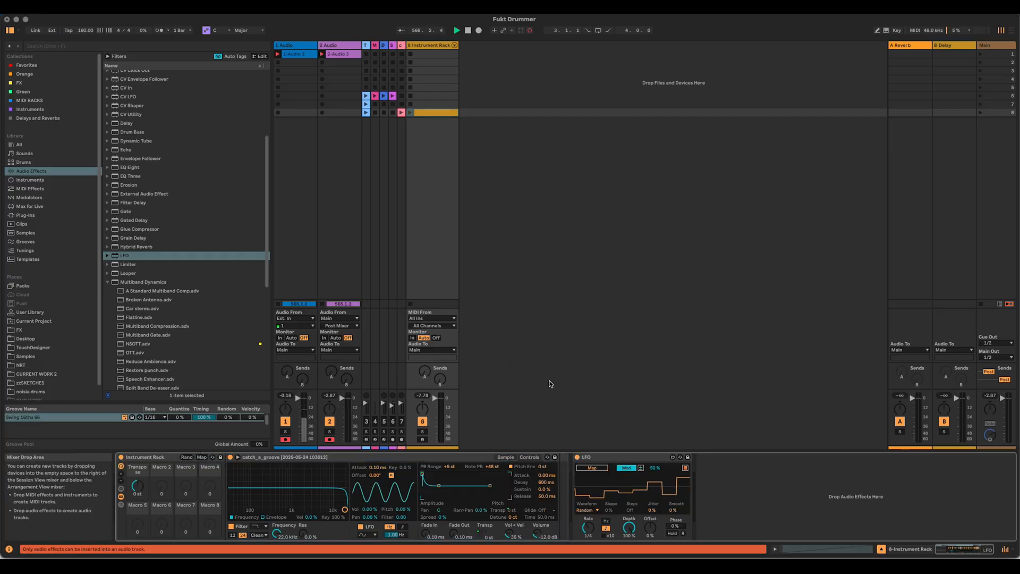
Step: Map the LFO to the rack's Transpose macro, and set the LFO's Smooth to 17 % and Jitter to 11 %
left_click(599, 468)
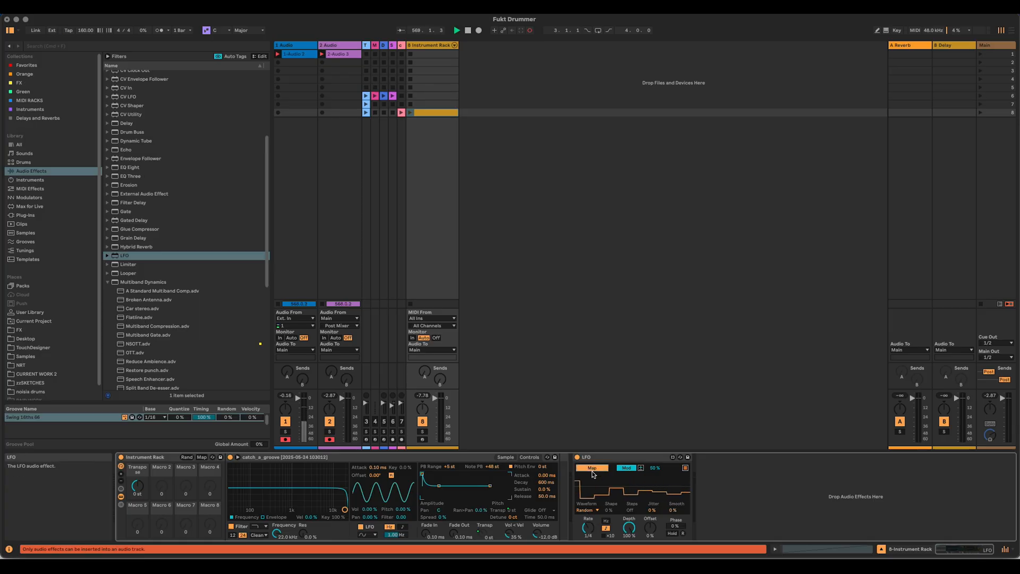
left_click(139, 486)
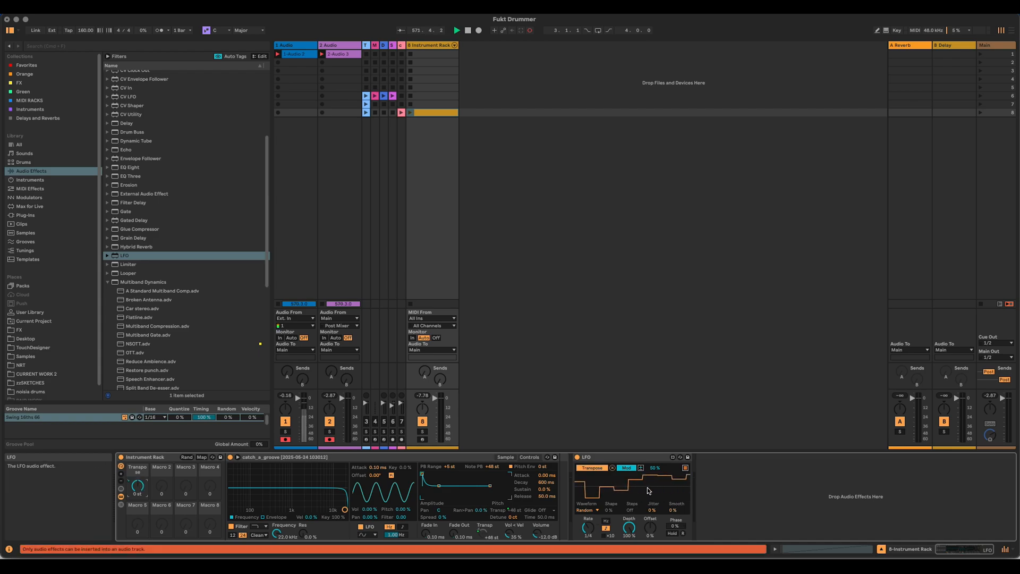
left_click_drag(681, 510, 680, 507)
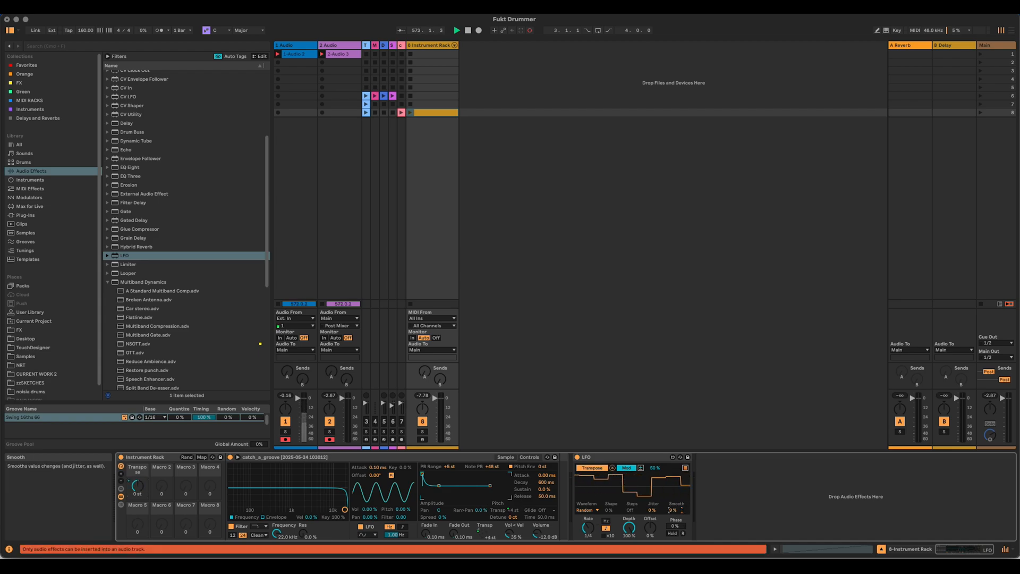
left_click_drag(652, 510, 652, 504)
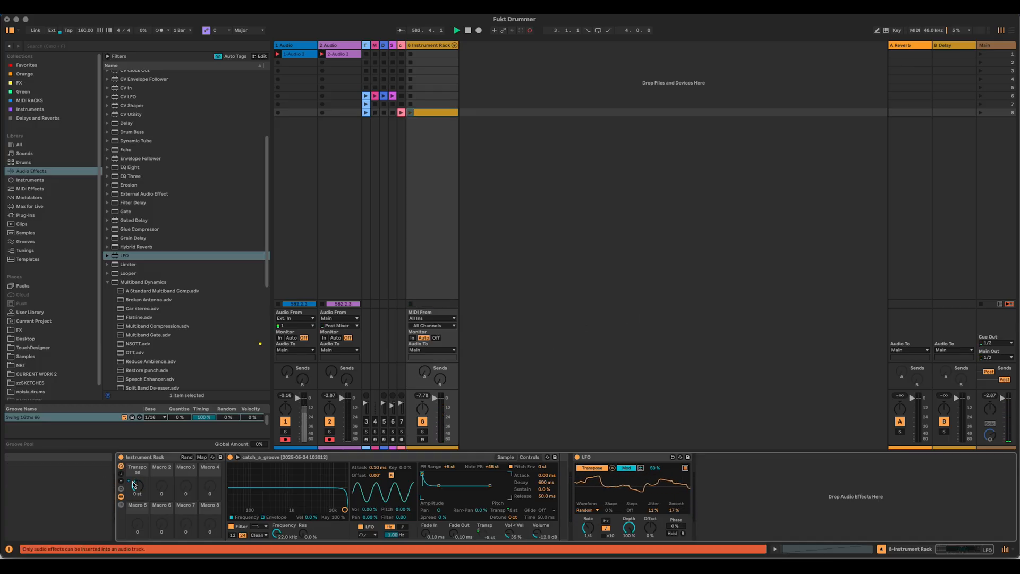
Step: Limit the Transpose macro mapping to a range of -12 to +12 st and audition the clip
left_click(201, 457)
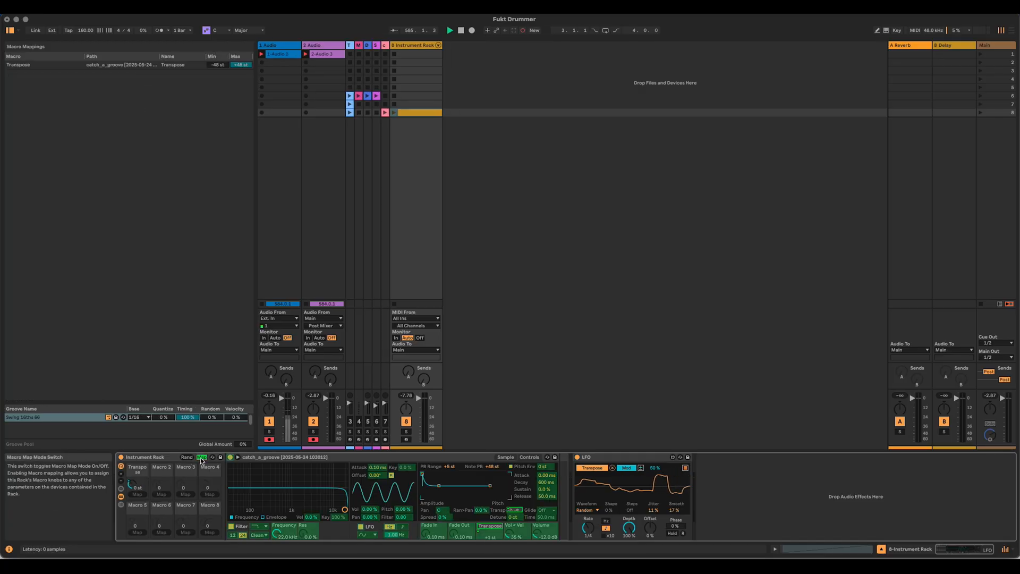
left_click(218, 65)
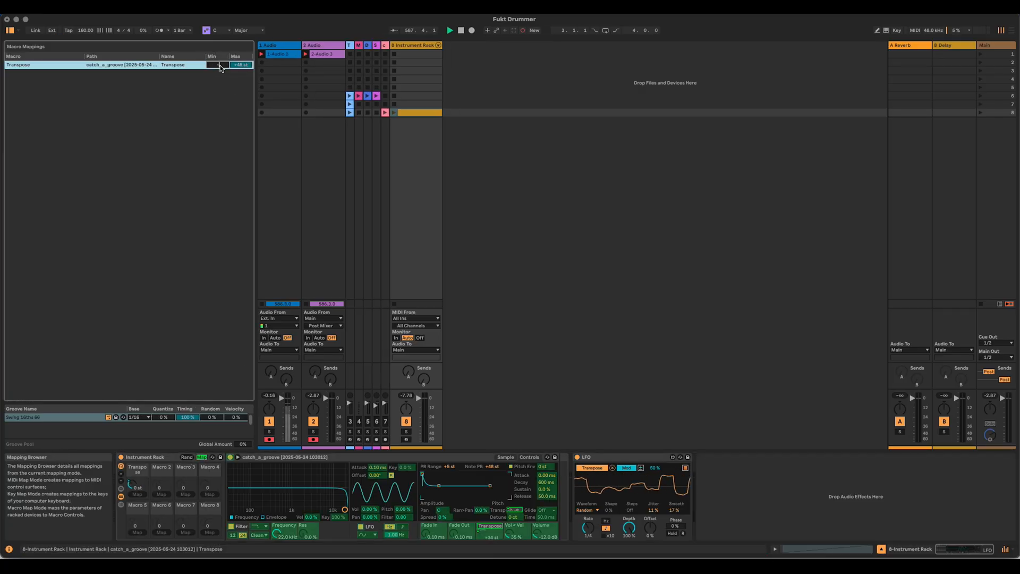
type("-12")
key("Return")
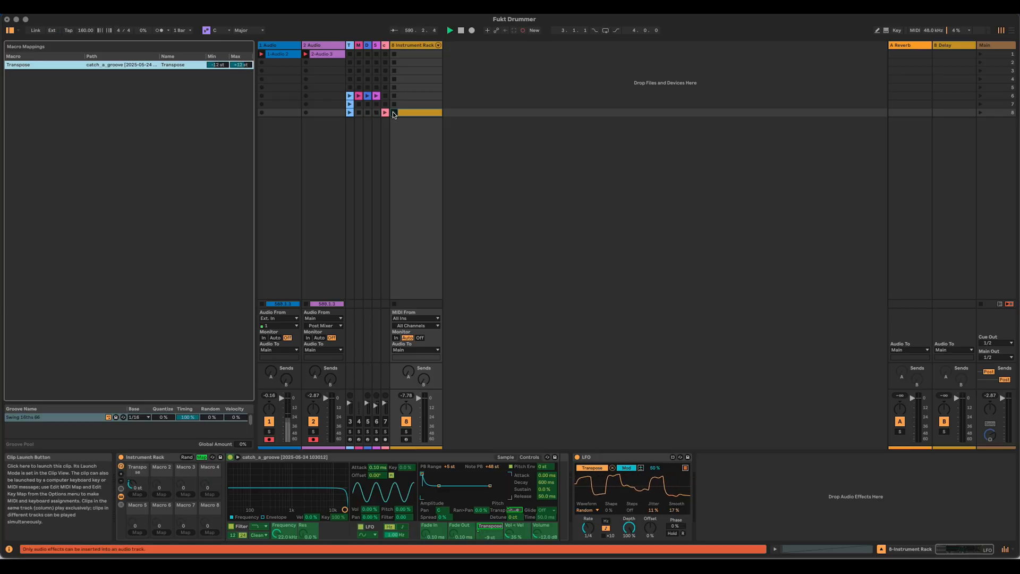
left_click(638, 209)
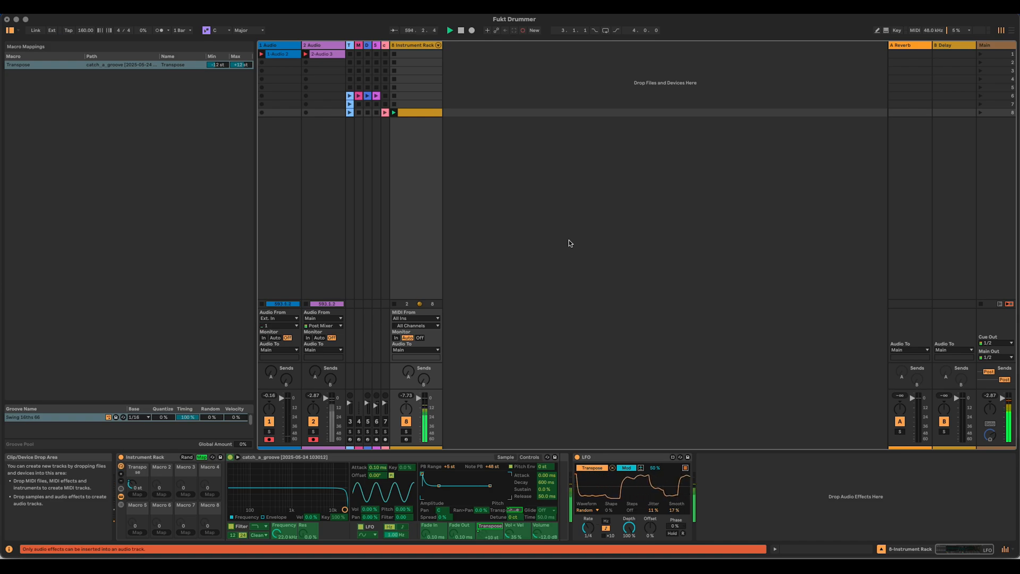
left_click(205, 458)
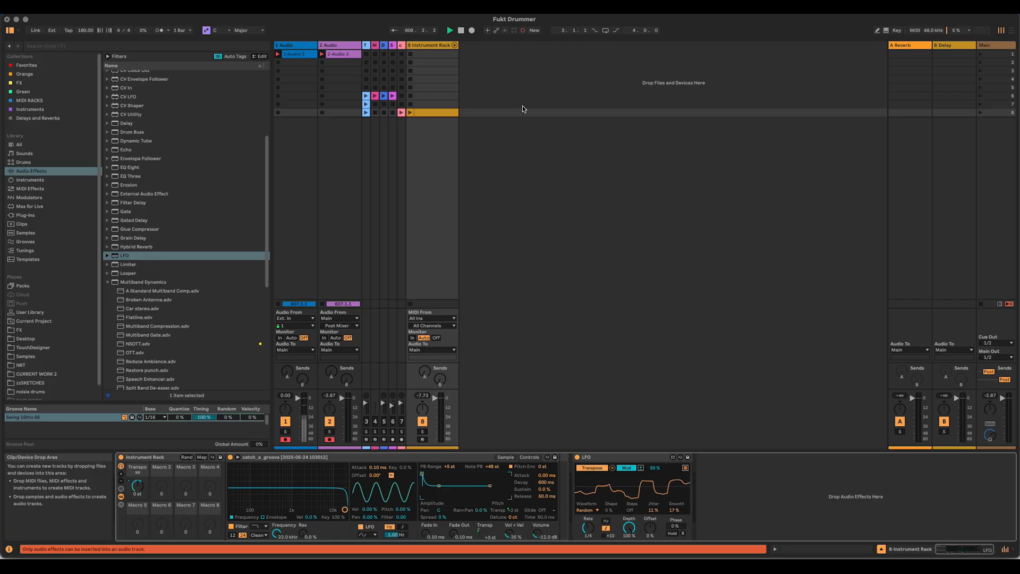
Step: Open the MIDI clip on the Instrument Rack track and lower the chance of the E1, C2 and G#2 notes to about 50 %
double_click(447, 112)
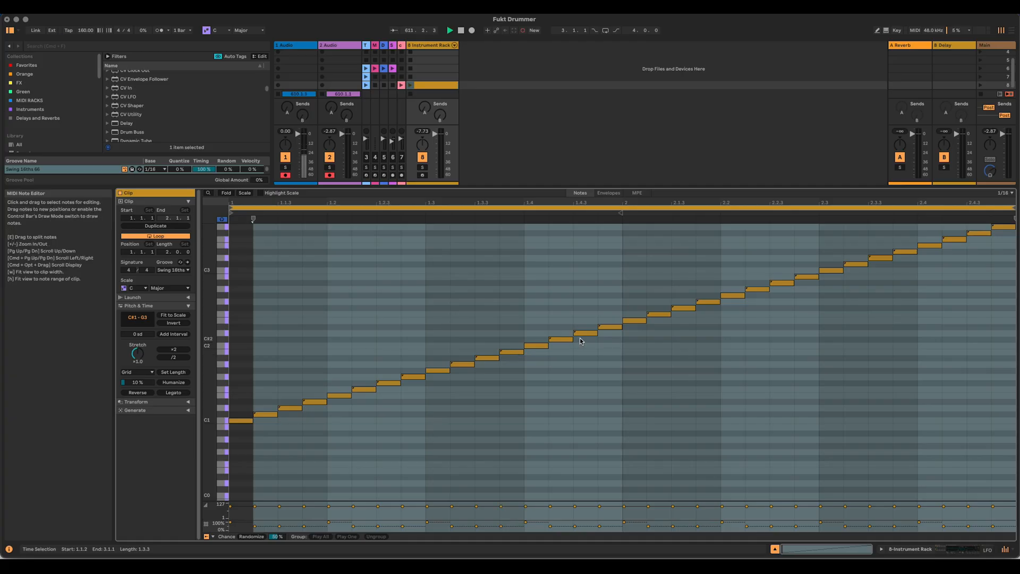
scroll(652, 367, "up", 2)
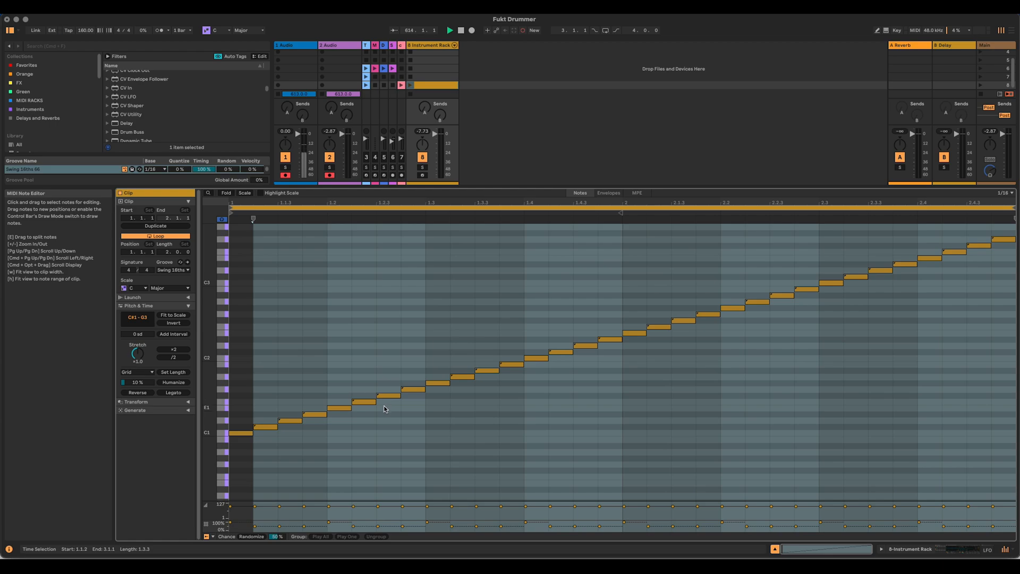
left_click(334, 408)
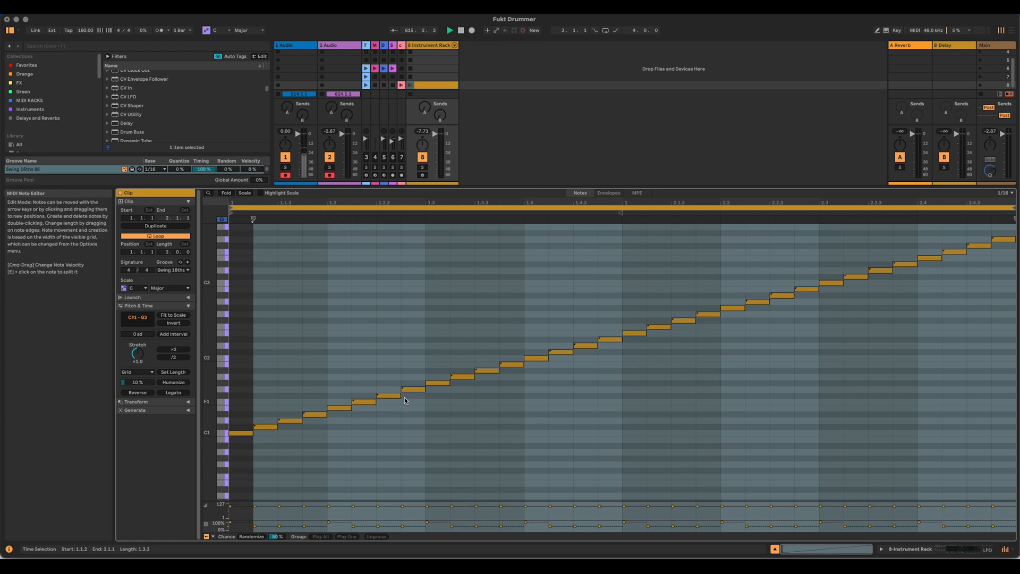
left_click_drag(330, 521, 329, 526)
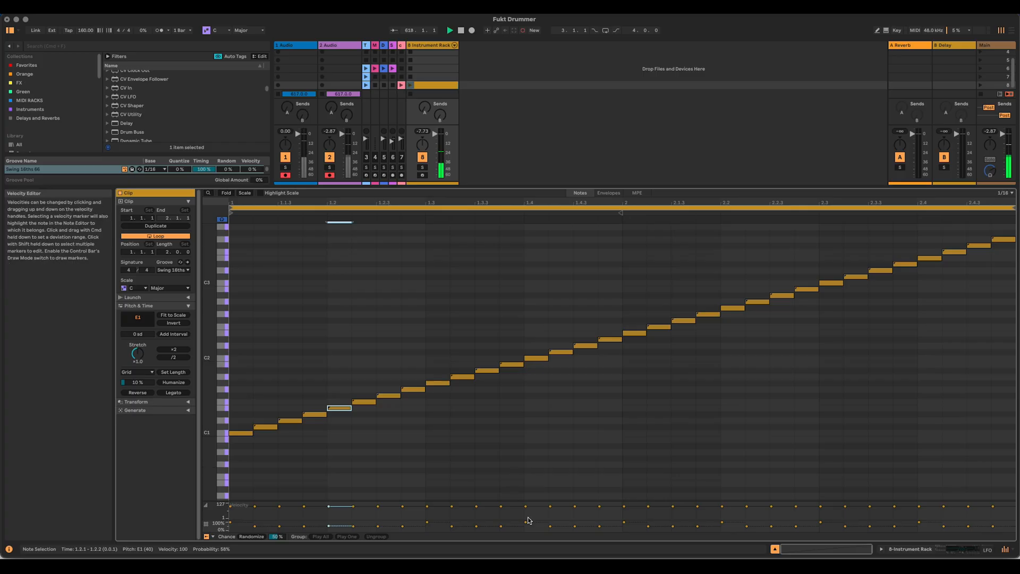
left_click(526, 525)
left_click_drag(525, 525, 525, 526)
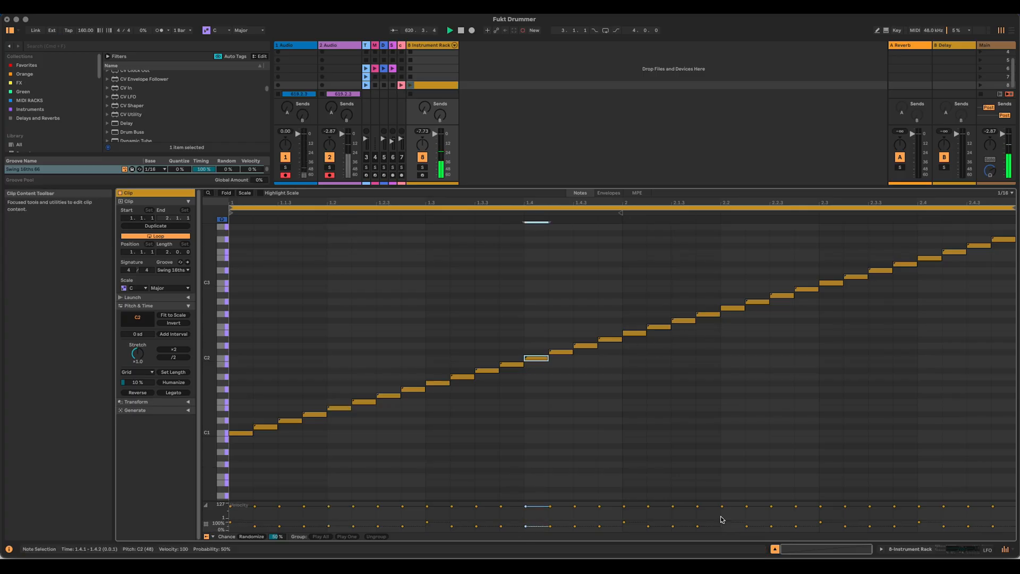
left_click_drag(722, 521, 722, 526)
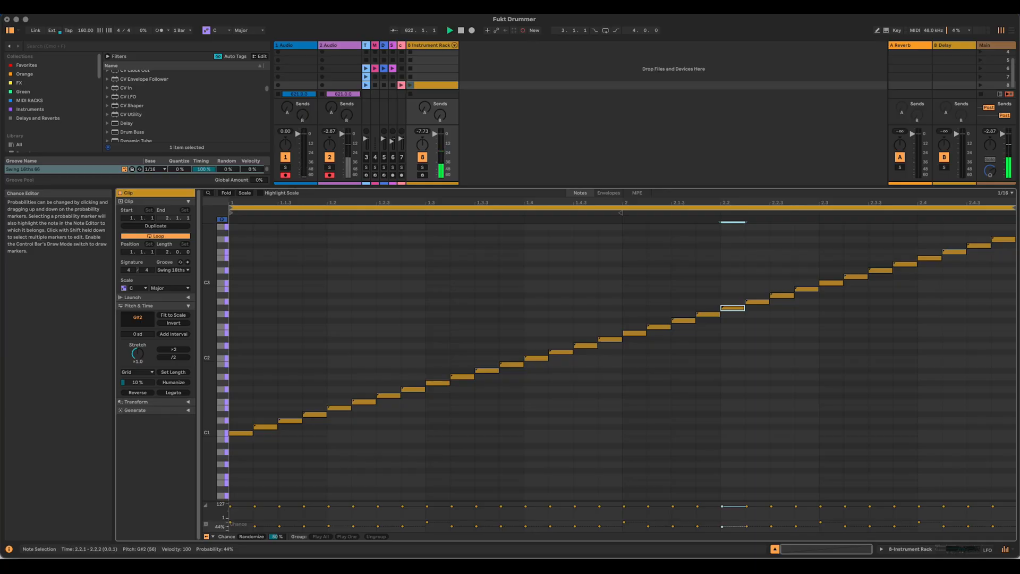
left_click(625, 522)
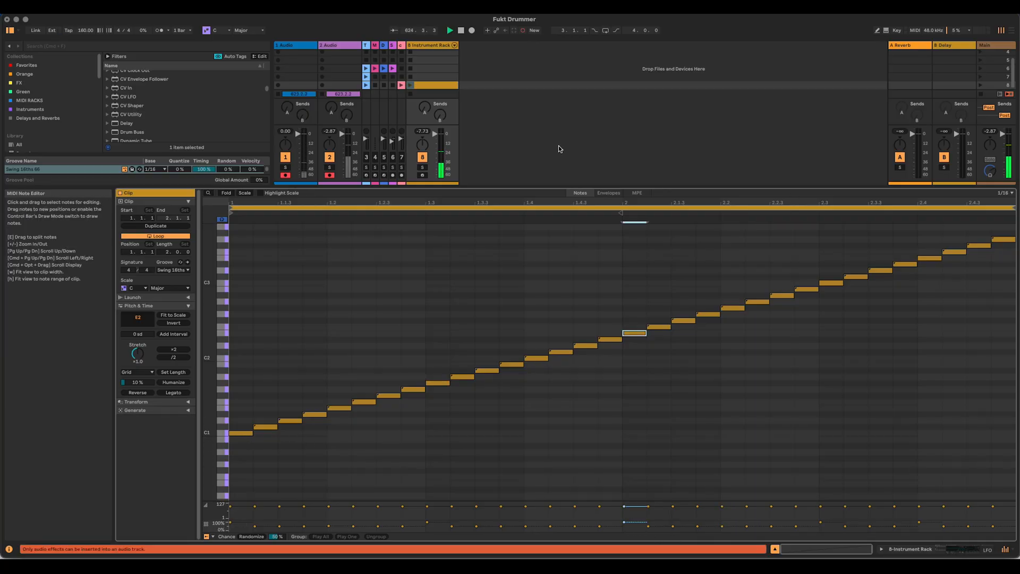
Step: Select the C#1 to D#1 notes following the first beat and launch the clip to audition the pattern
left_click_drag(589, 187, 592, 238)
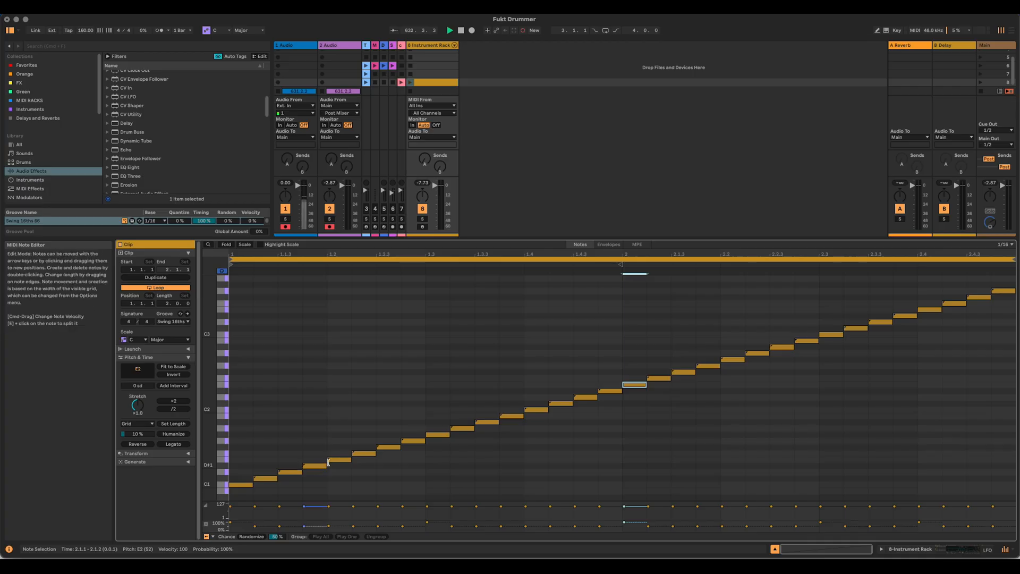
left_click_drag(263, 454, 307, 479)
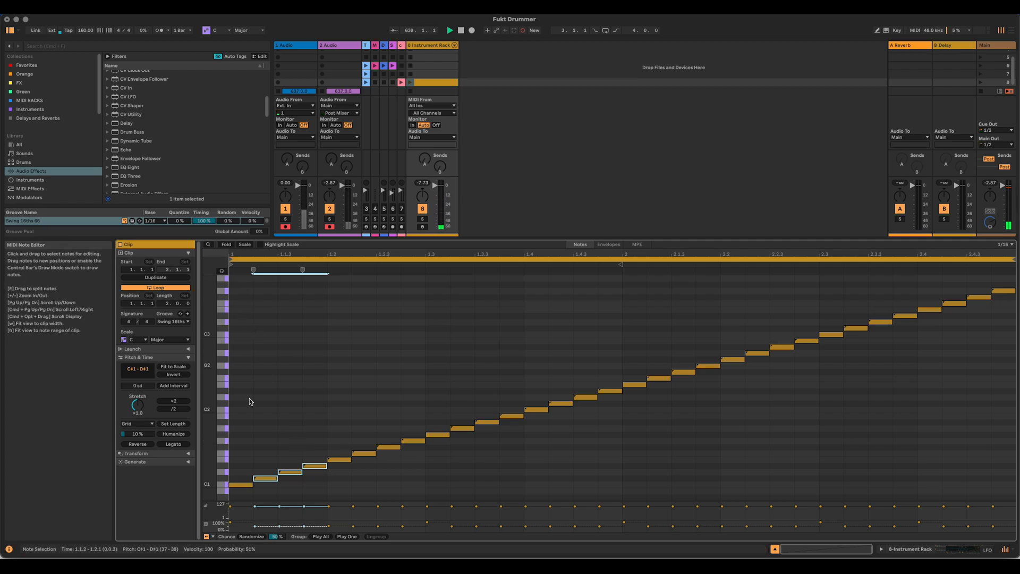
left_click_drag(260, 428, 289, 479)
left_click(412, 83)
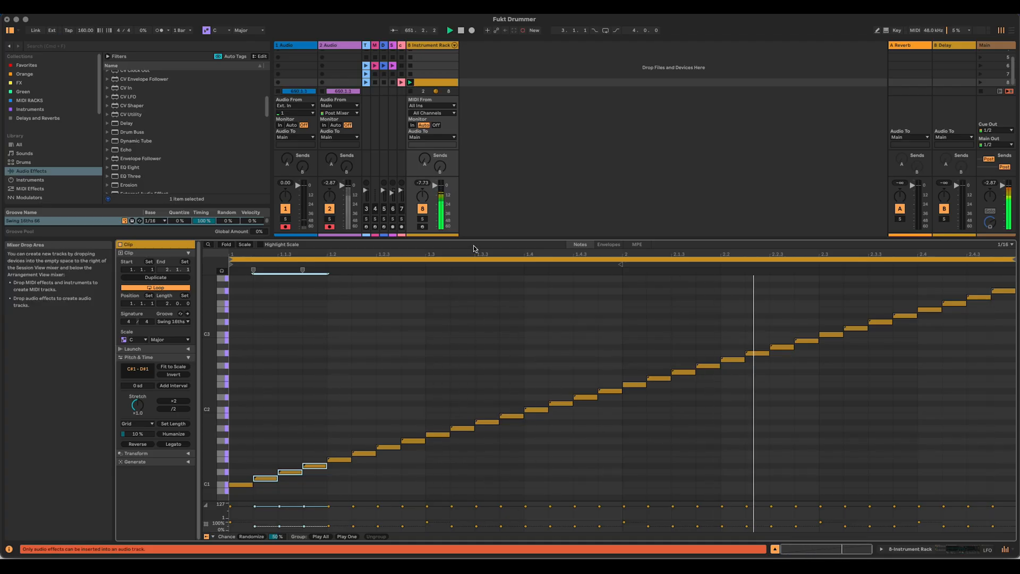
Step: Set the chance of the E1, C2 and G#2 notes to 100 %
left_click(329, 525)
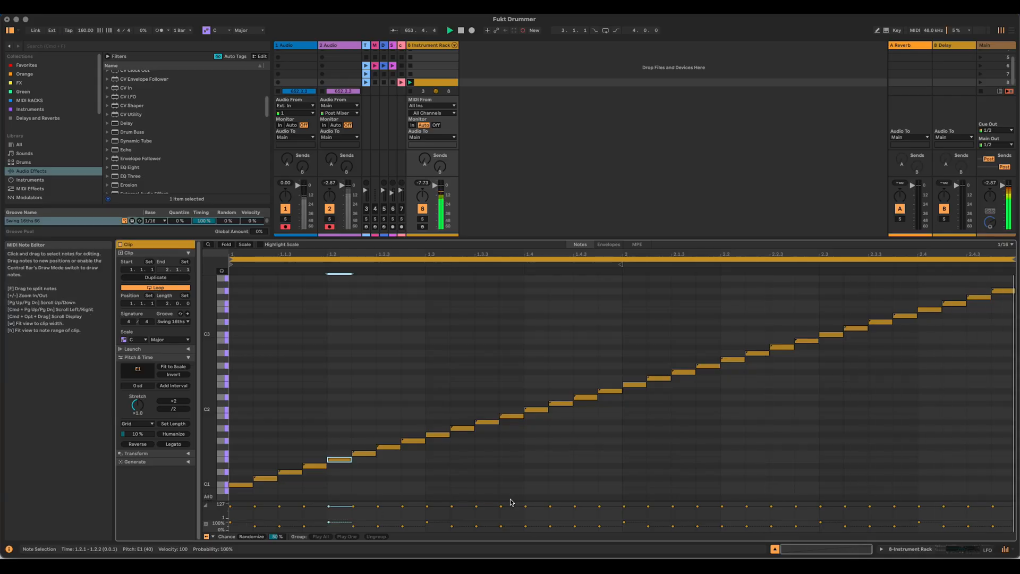
left_click(525, 505)
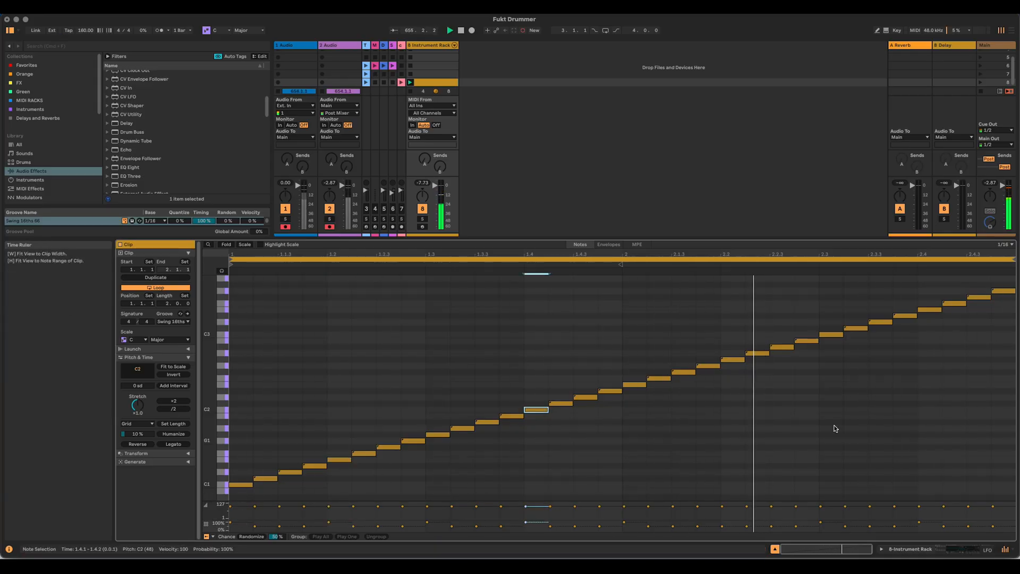
left_click(721, 507)
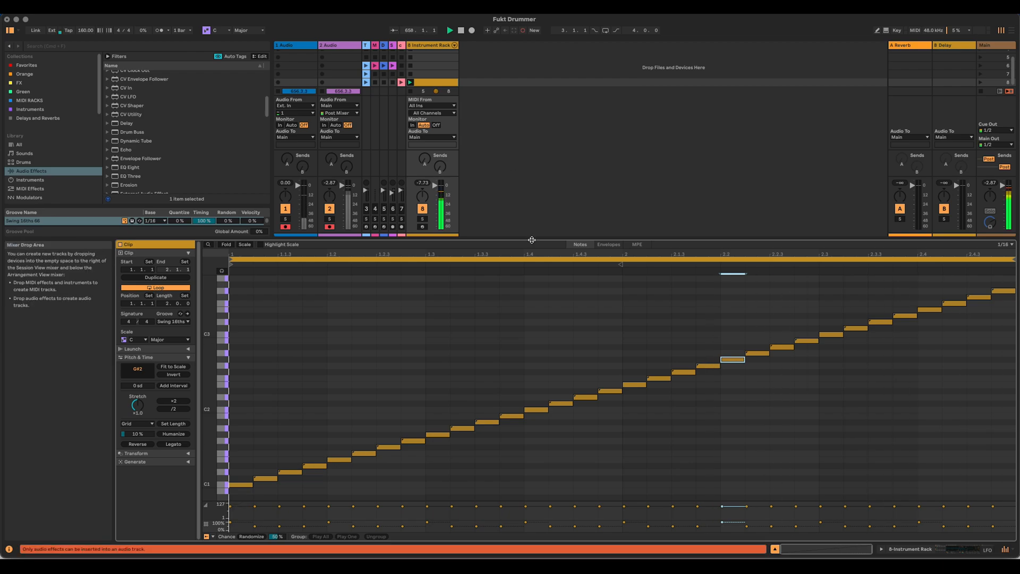
left_click_drag(532, 239, 530, 276)
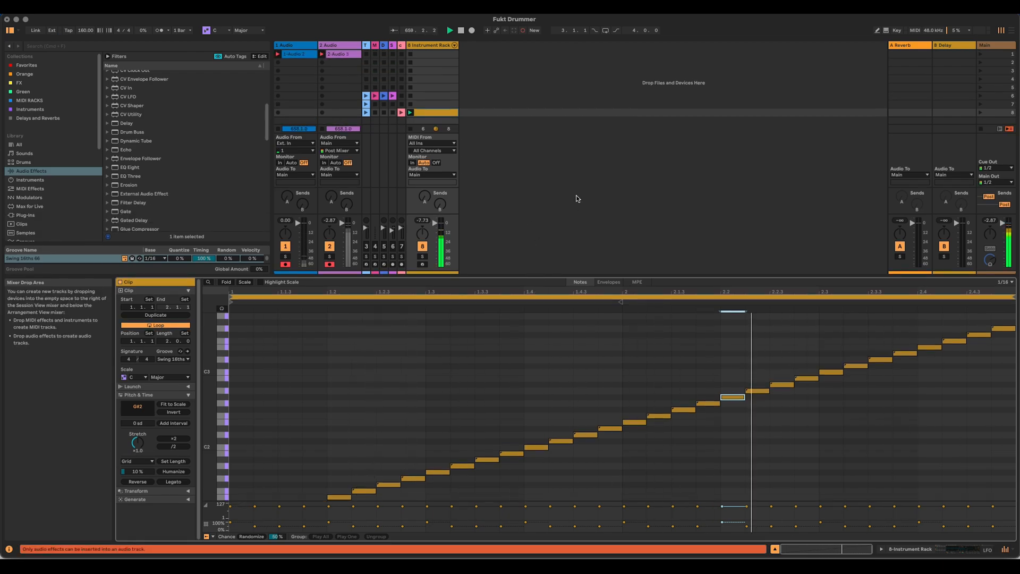
left_click_drag(569, 277, 568, 137)
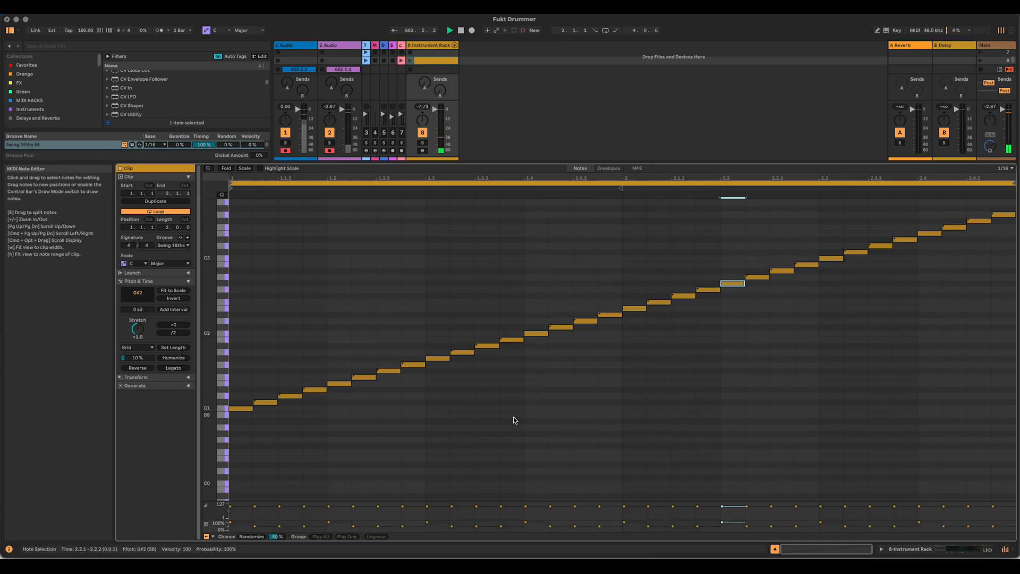
left_click_drag(356, 285, 610, 423)
key("Delete")
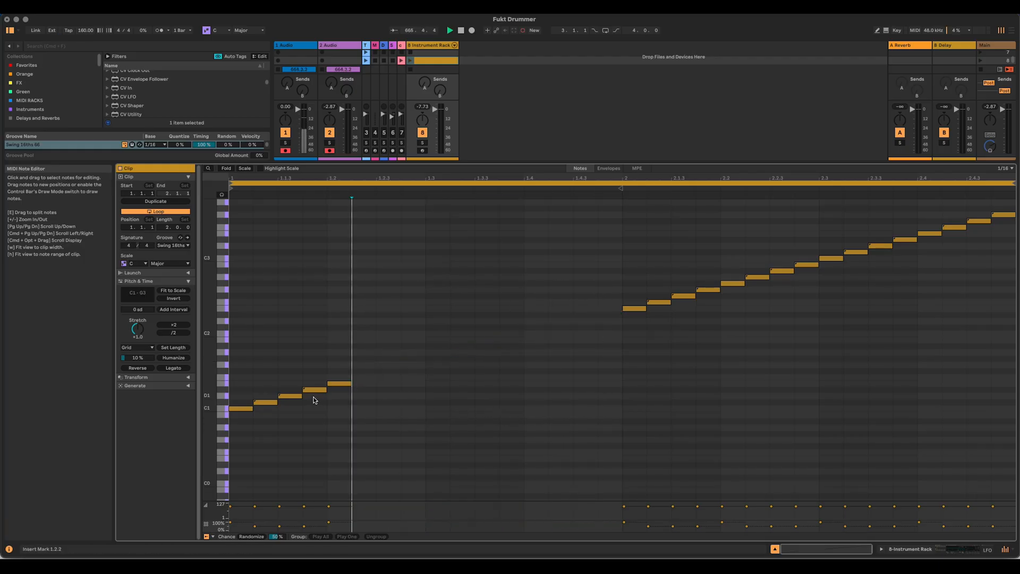
key("super+z")
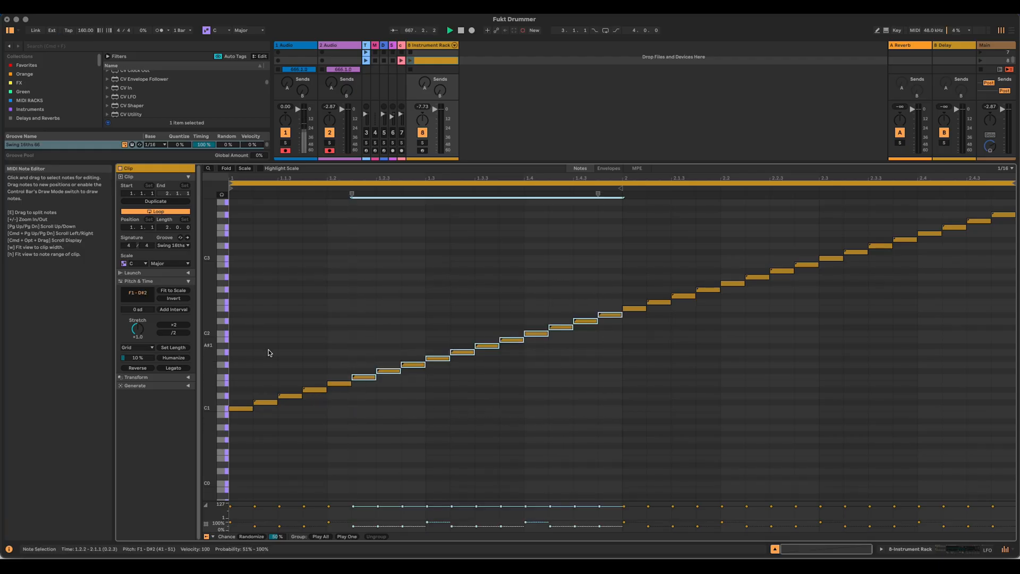
Step: Replace the G1 to D#2 notes in the first bar with three copies of the E1 to F#1 group
left_click_drag(335, 351, 403, 432)
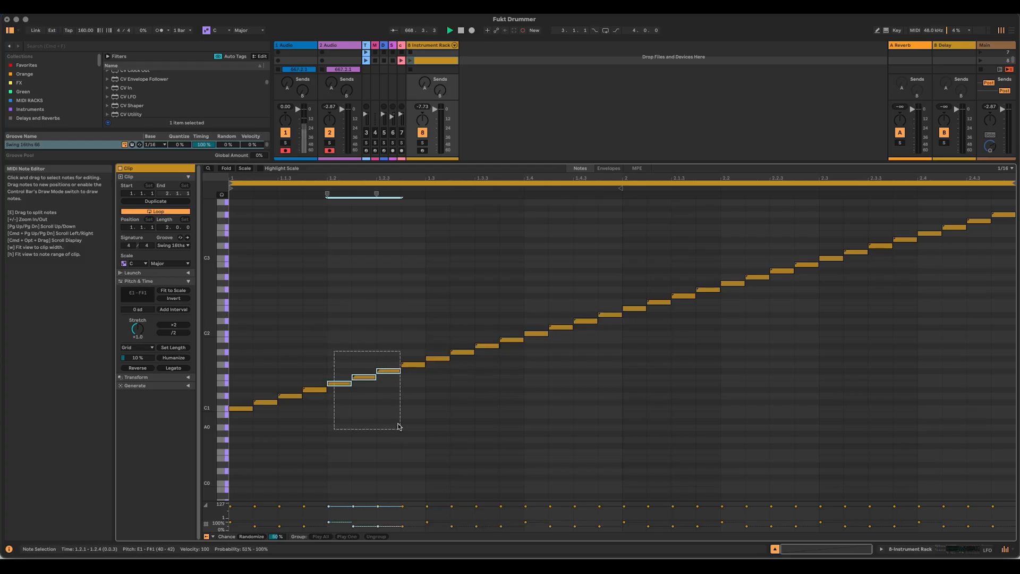
left_click_drag(412, 299, 602, 410)
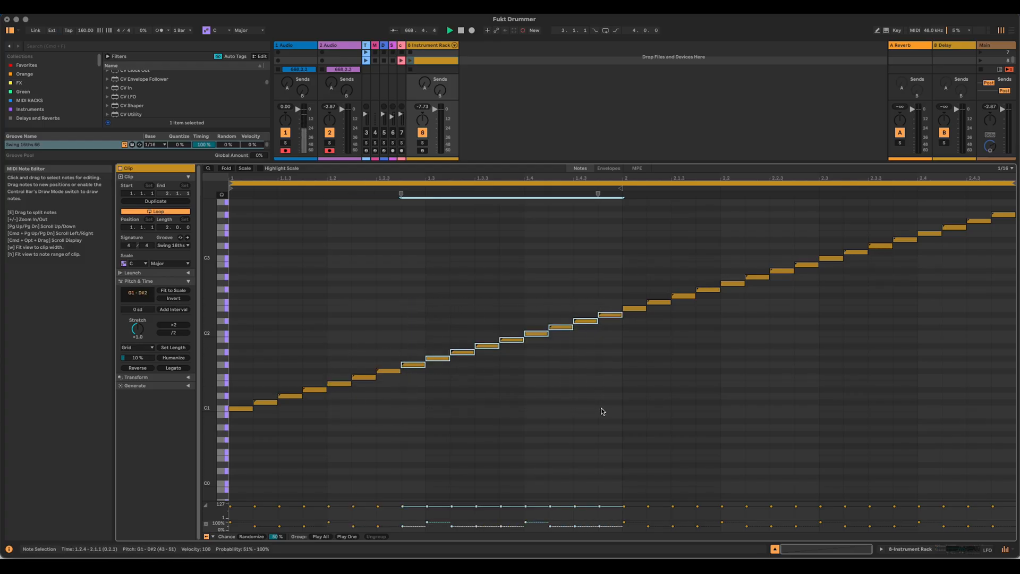
key("BackSpace")
left_click_drag(337, 355, 393, 434)
key("super+d")
key("super+d")
key("super+d")
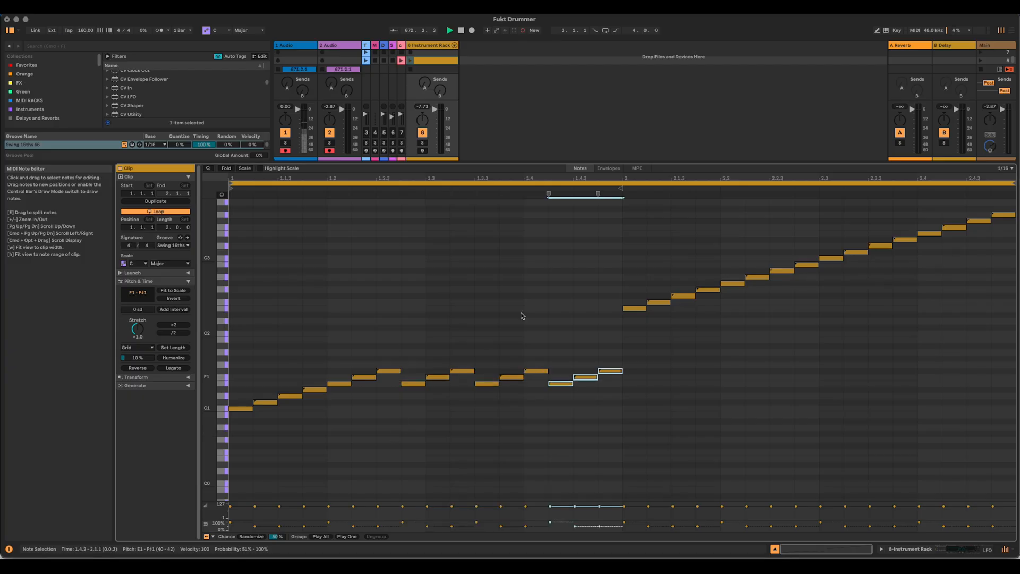
Step: Shorten the clip loop to one bar and audition the repeated slice pattern
left_click_drag(1013, 182, 622, 183)
left_click(411, 60)
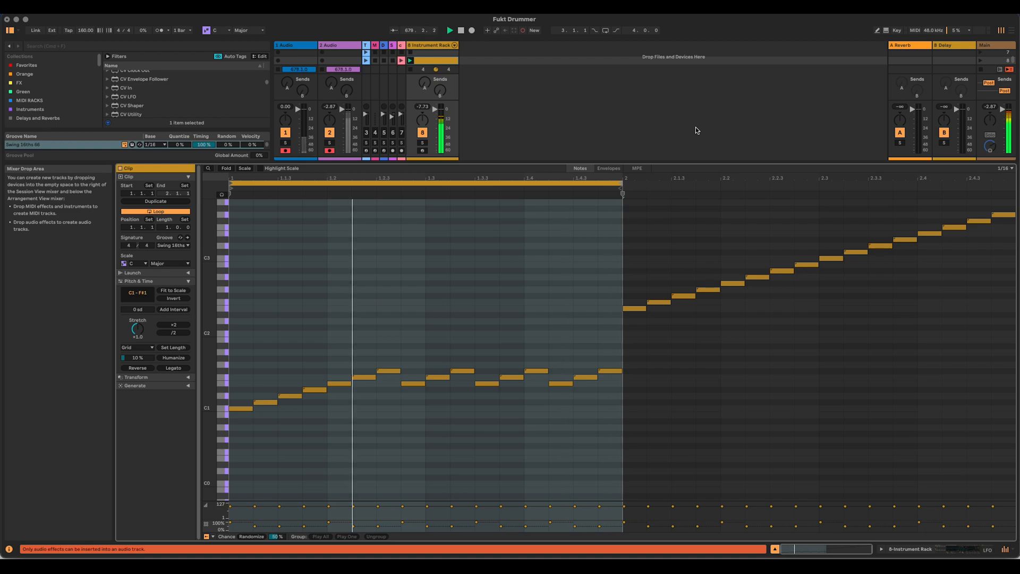
left_click(412, 70)
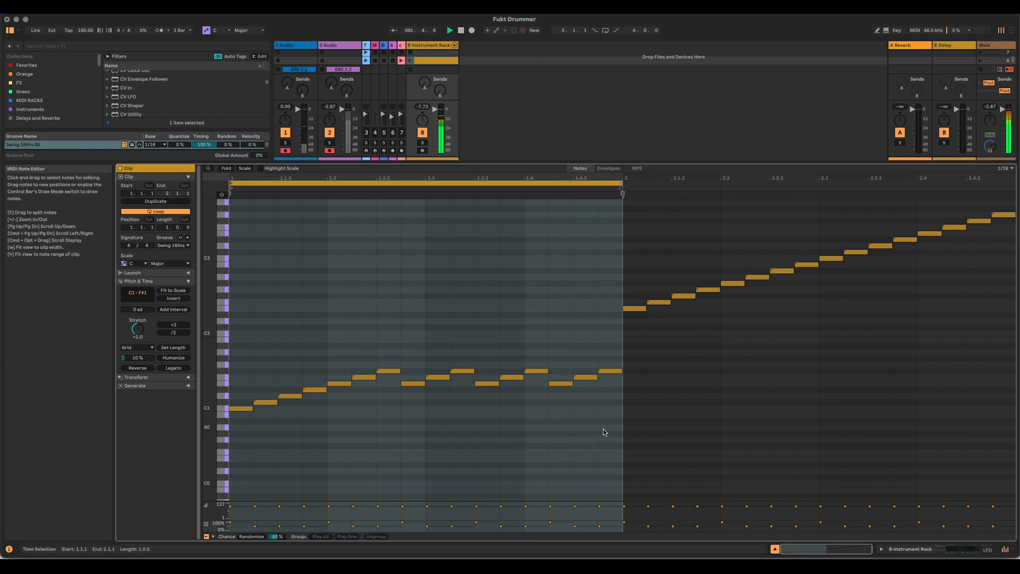
Step: Delete the repeated groups in the first bar and add a G1 note right after the F#1 note
left_click_drag(603, 428, 403, 305)
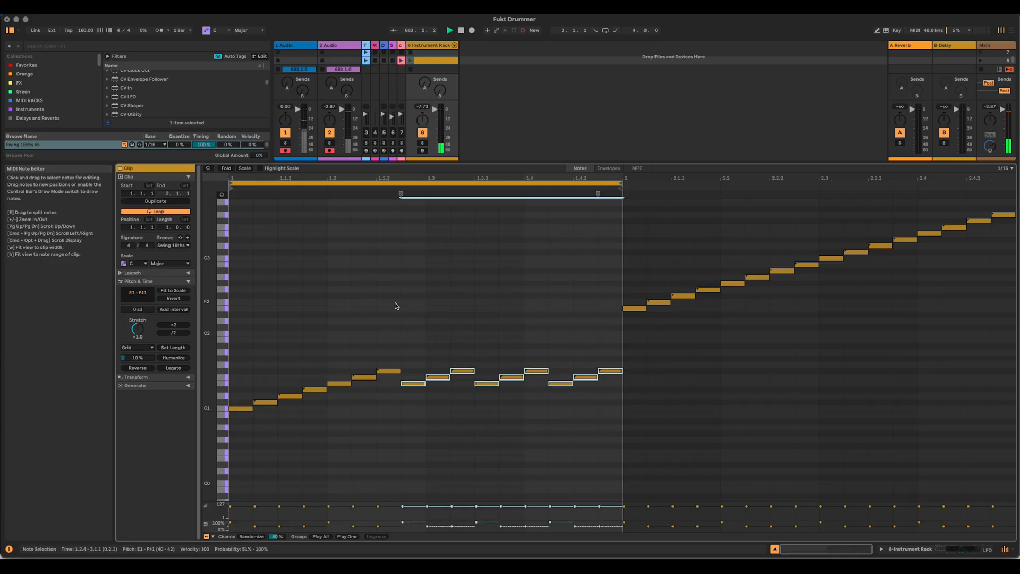
key("Delete")
left_click(395, 371)
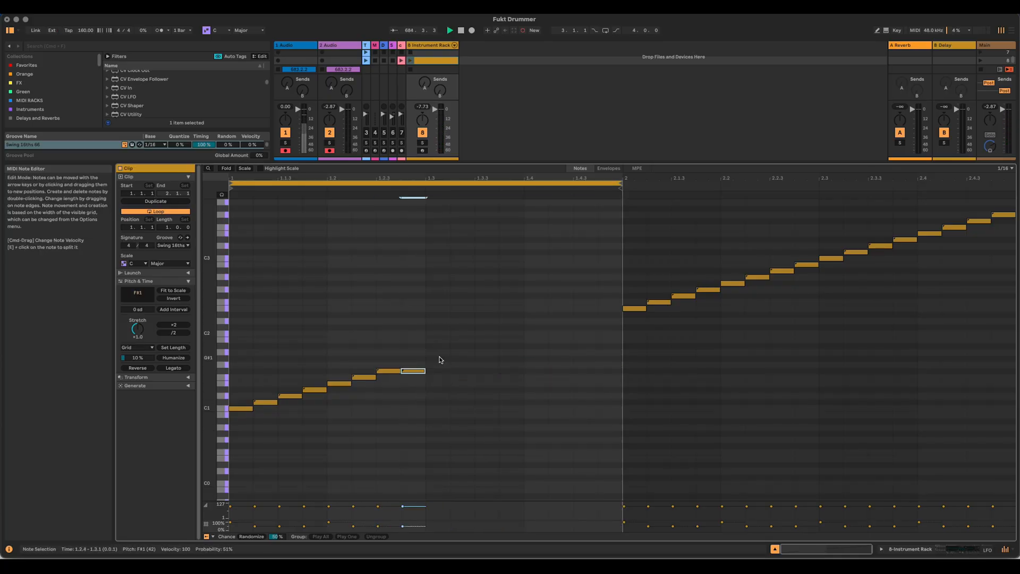
key("Up")
Step: Duplicate the E1 to G1 group twice, transposing the copies to G#1–B1 and C2–D#2 to complete the first bar
left_click_drag(326, 346, 421, 433)
key("super+d")
key("Up")
key("Up")
key("Up")
key("super+d")
key("Up")
key("Up")
key("Up")
key("Up")
key("Up")
key("Up")
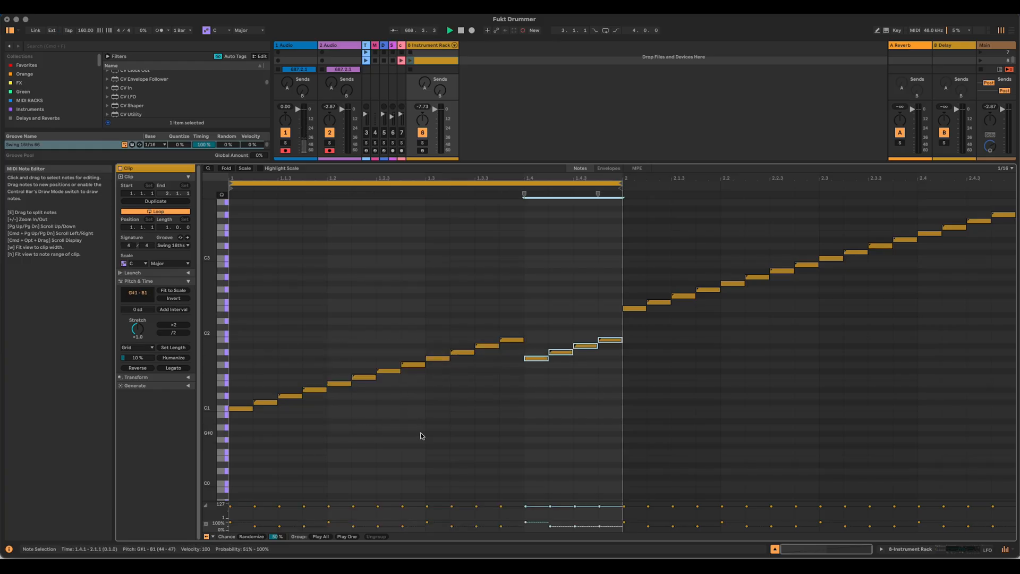
key("Down")
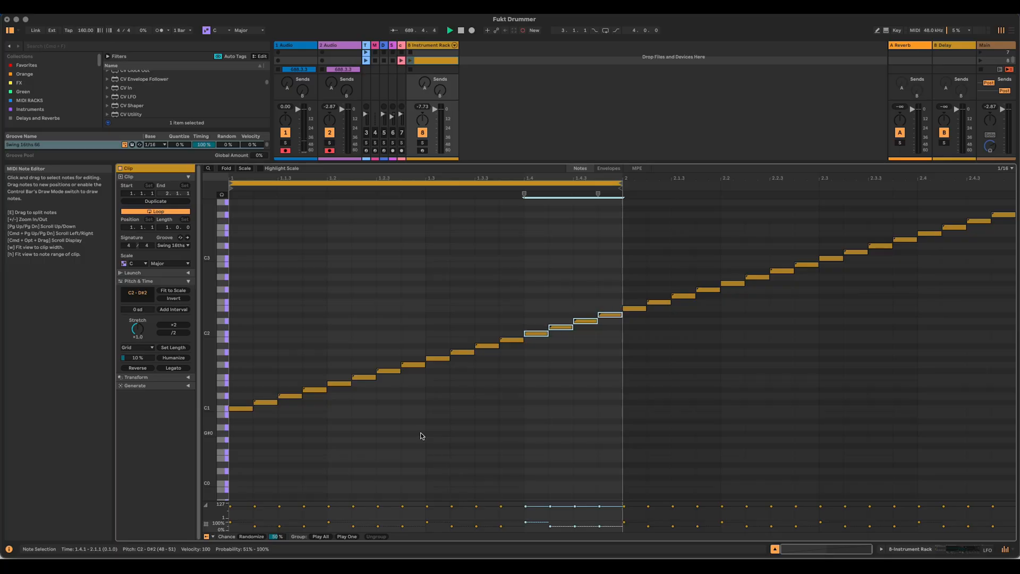
Step: Extend the clip loop to two bars so that it ends with the last note
left_click_drag(620, 182, 968, 187)
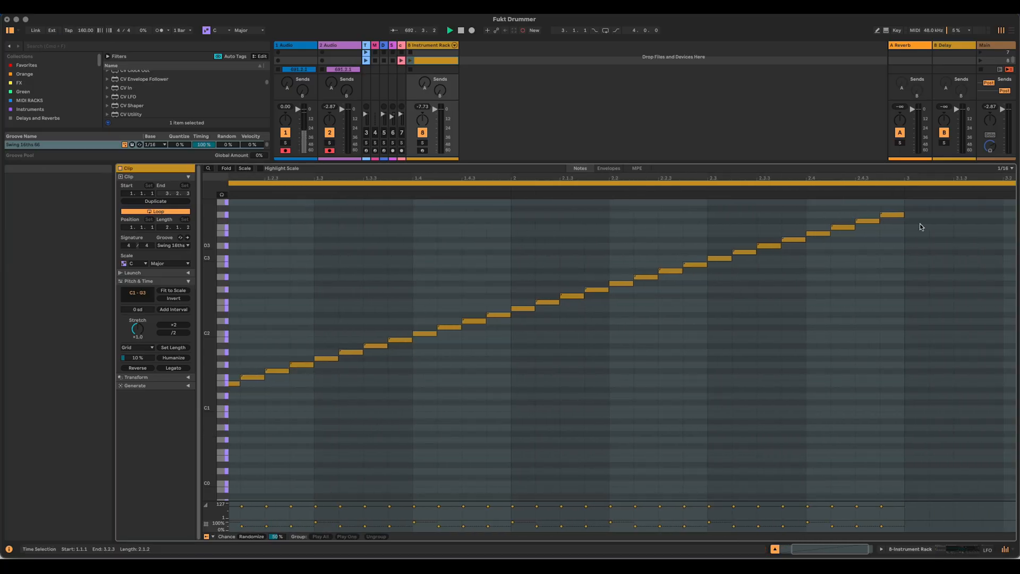
key("w")
left_click_drag(1014, 183, 887, 181)
Step: Map Simpler's filter Frequency to Macro 2 of the Instrument Rack
left_click(973, 550)
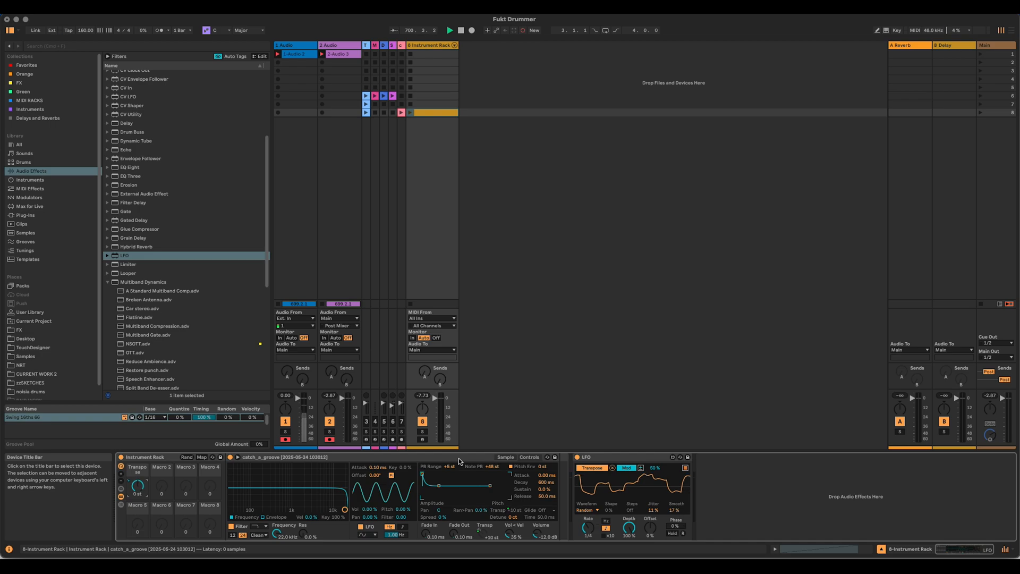
right_click(277, 533)
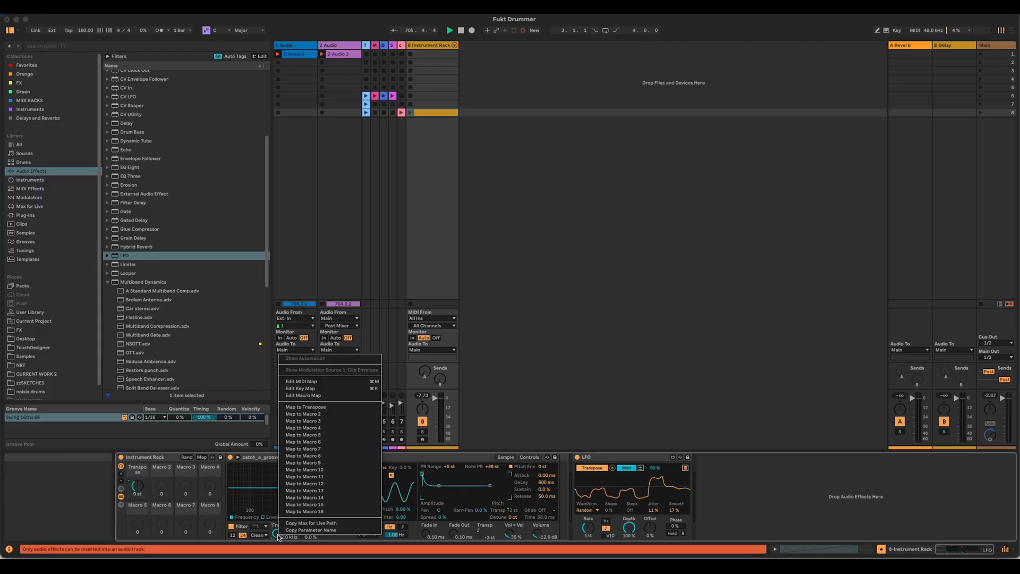
left_click(342, 414)
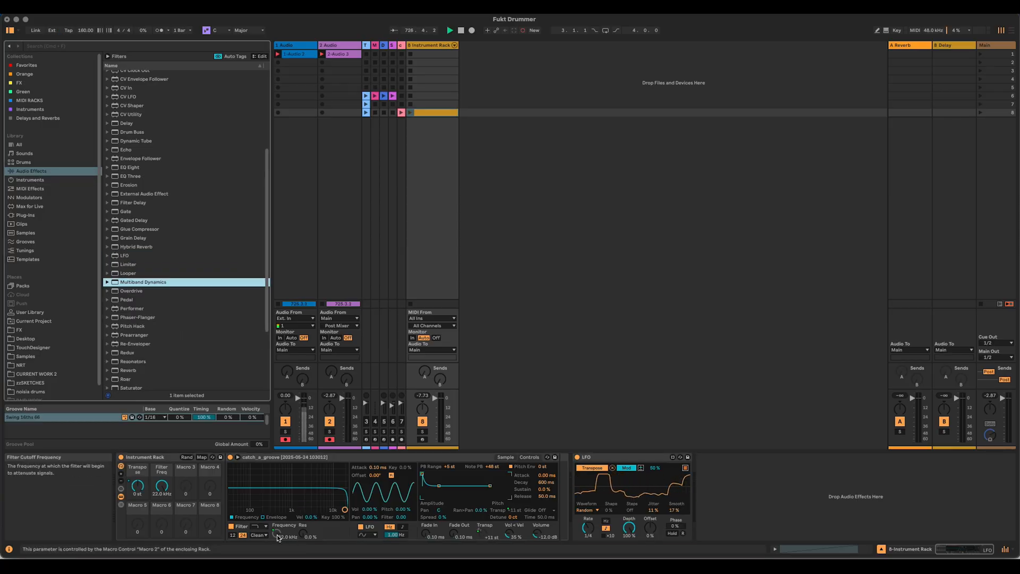
Step: Map Simpler's filter velocity amount to Macro 3 and its Vol < Vel amount to Macro 4 of the Instrument Rack
left_click(277, 535)
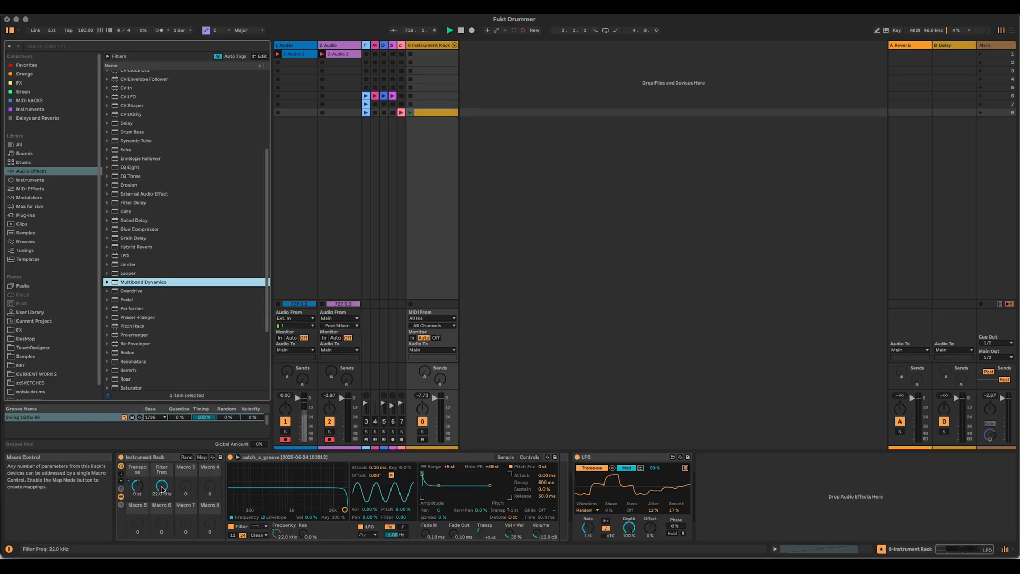
left_click(283, 535)
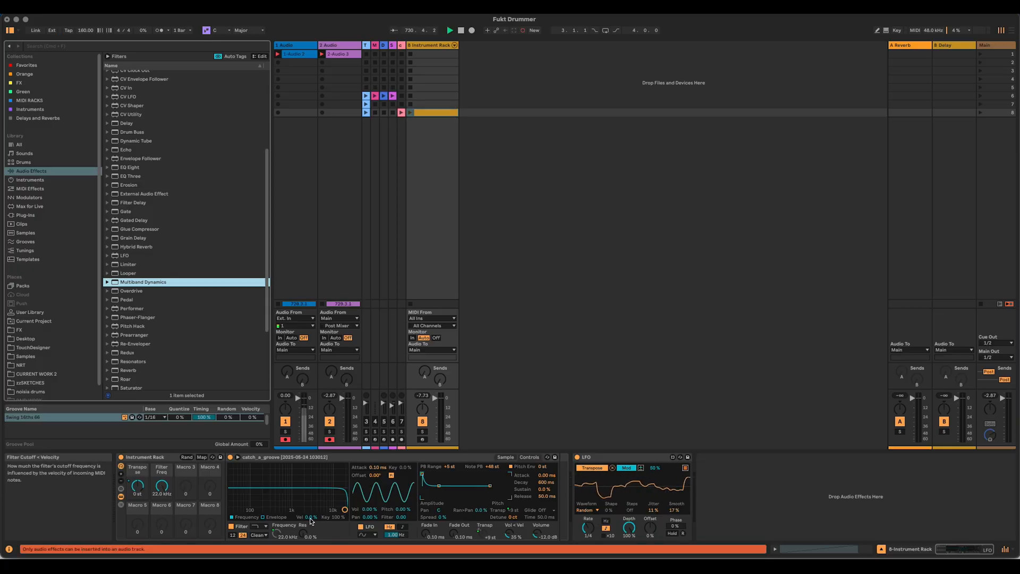
right_click(311, 517)
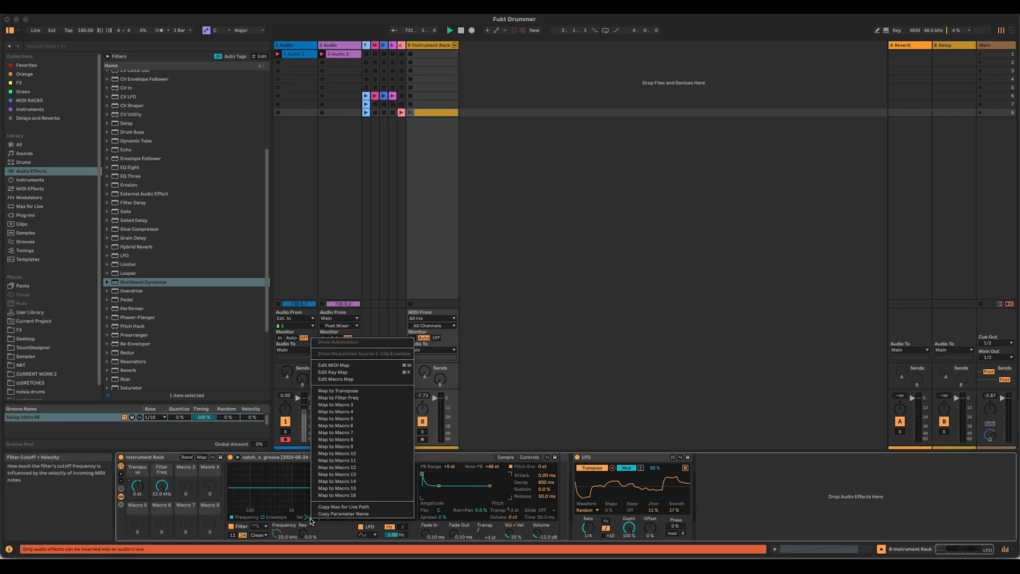
left_click(345, 405)
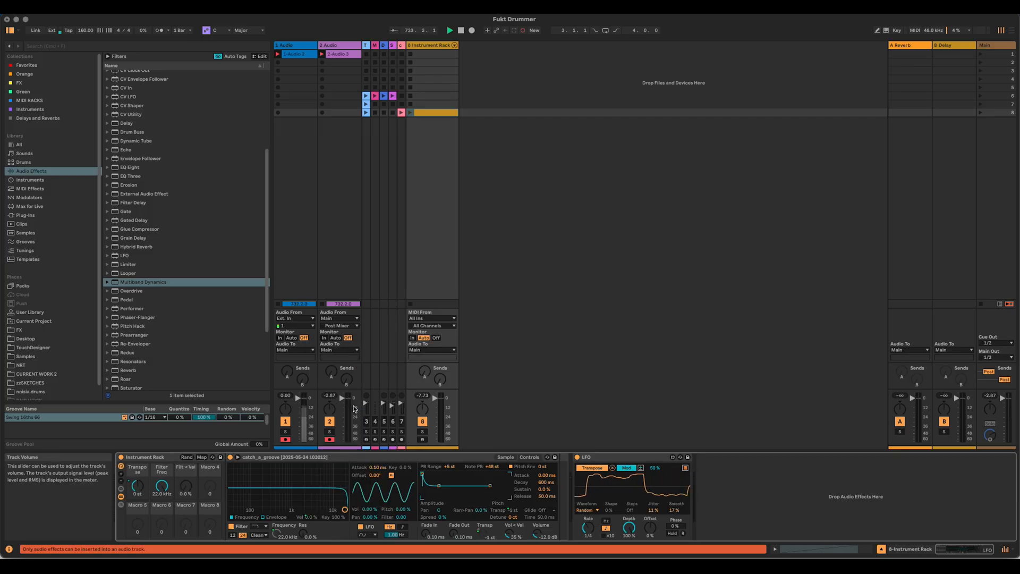
right_click(508, 535)
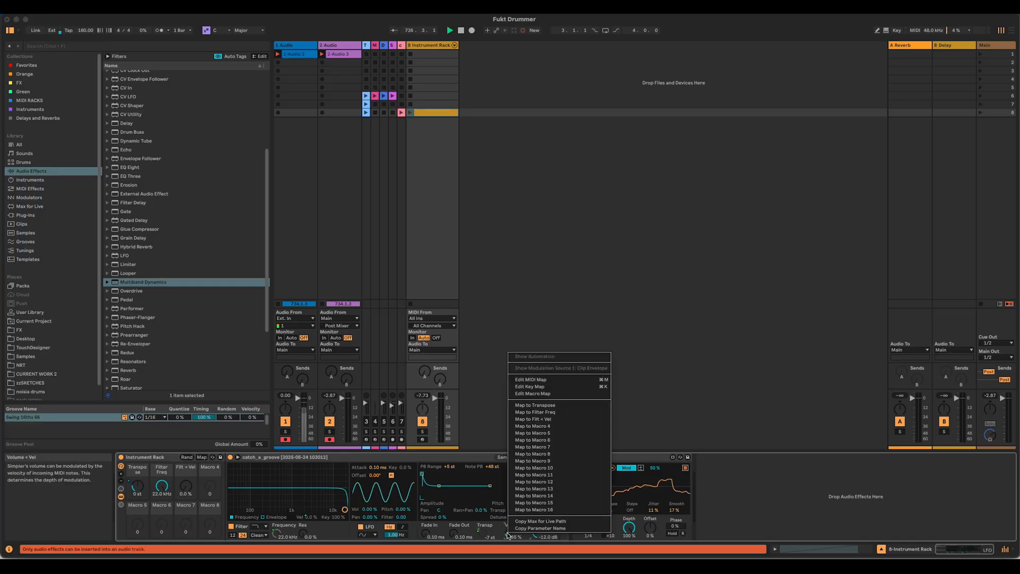
left_click(553, 425)
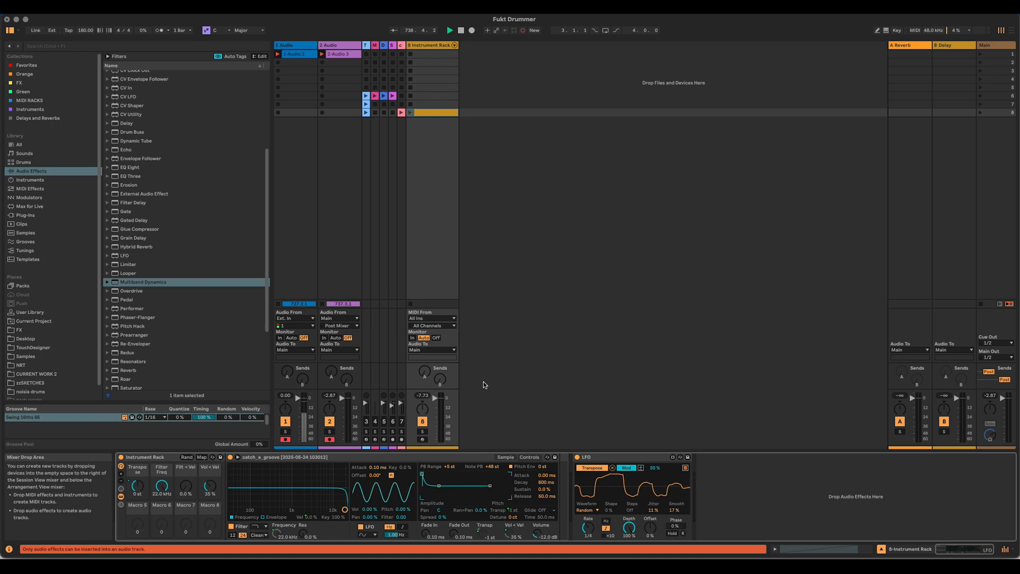
Step: Insert a Spectral Resonator between the Instrument Rack and the LFO
scroll(158, 291, "up", 2)
scroll(158, 292, "down", 6)
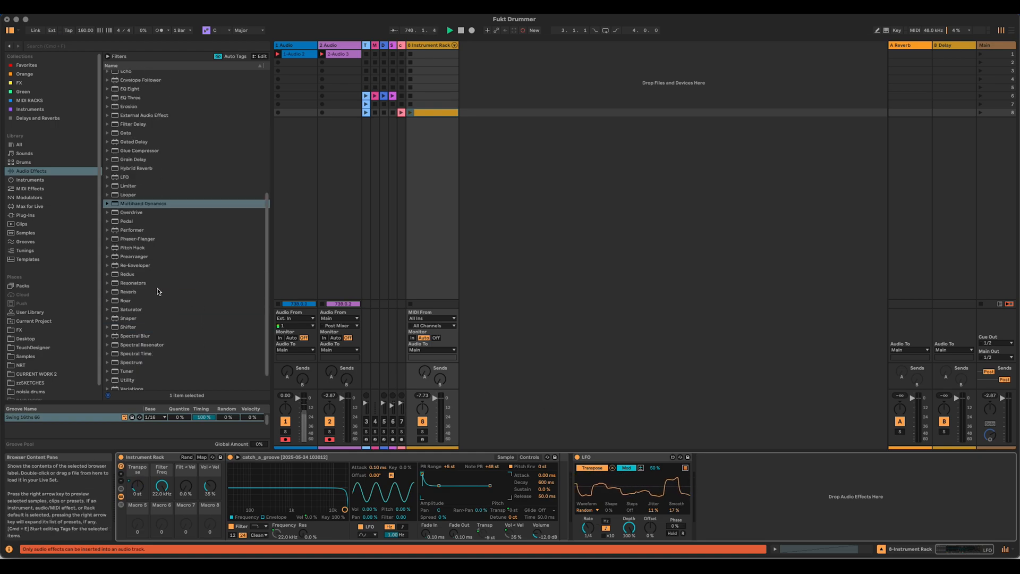
left_click_drag(138, 324, 574, 473)
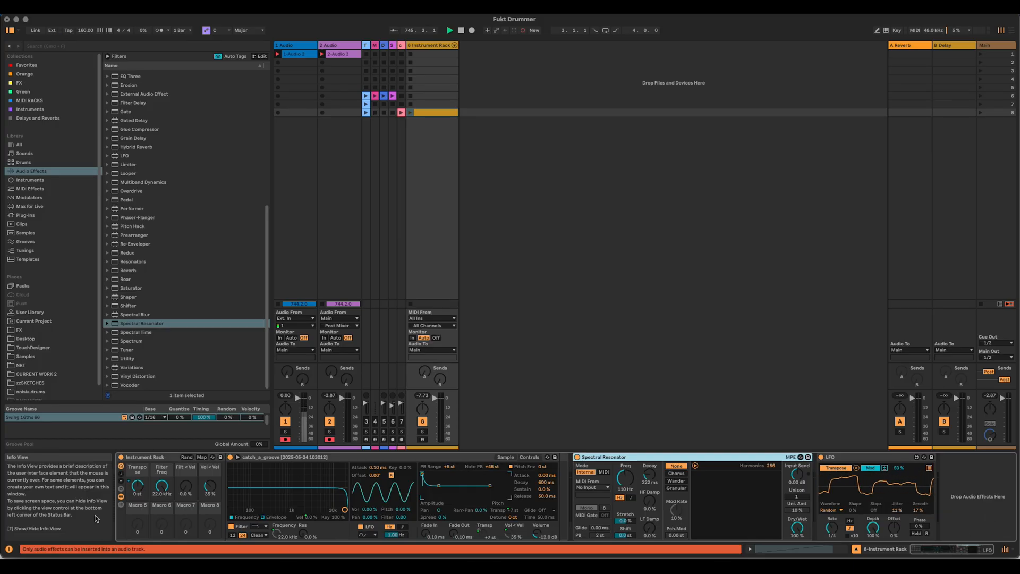
Step: Rename the Instrument Rack Break Selector, then move the LFO directly after it and rename it Transpose LFO
left_click(148, 457)
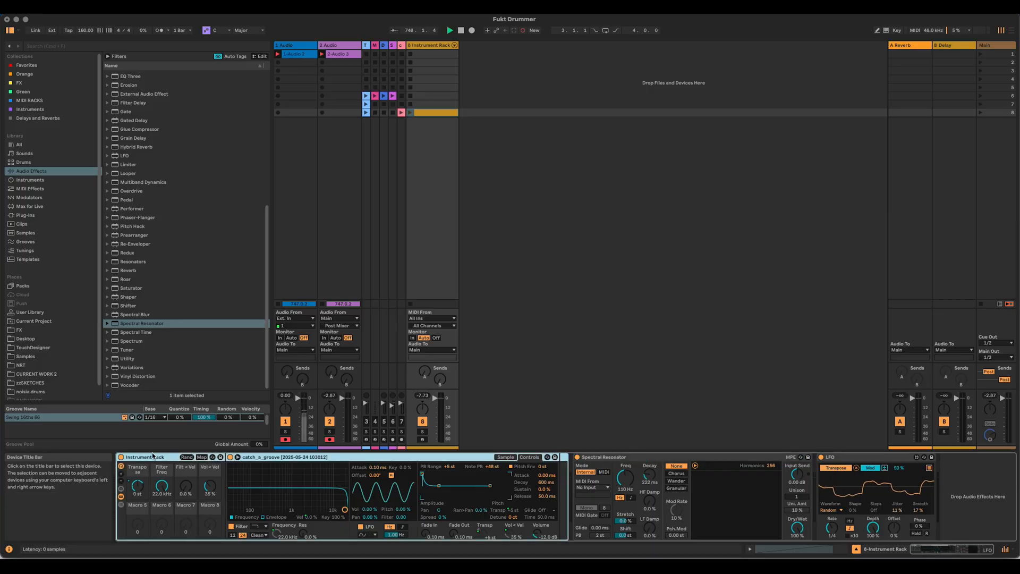
key("super+r")
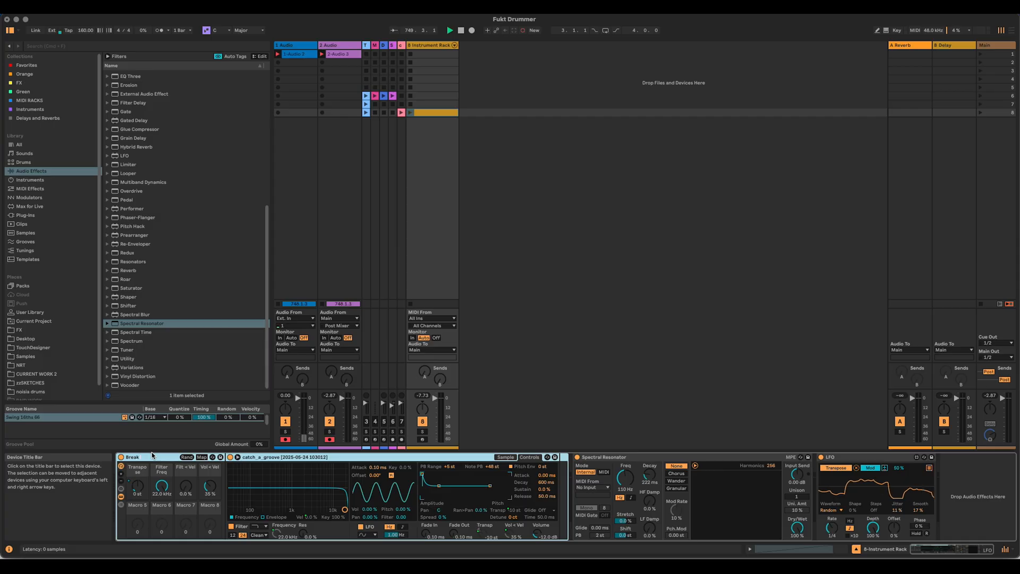
key("Return")
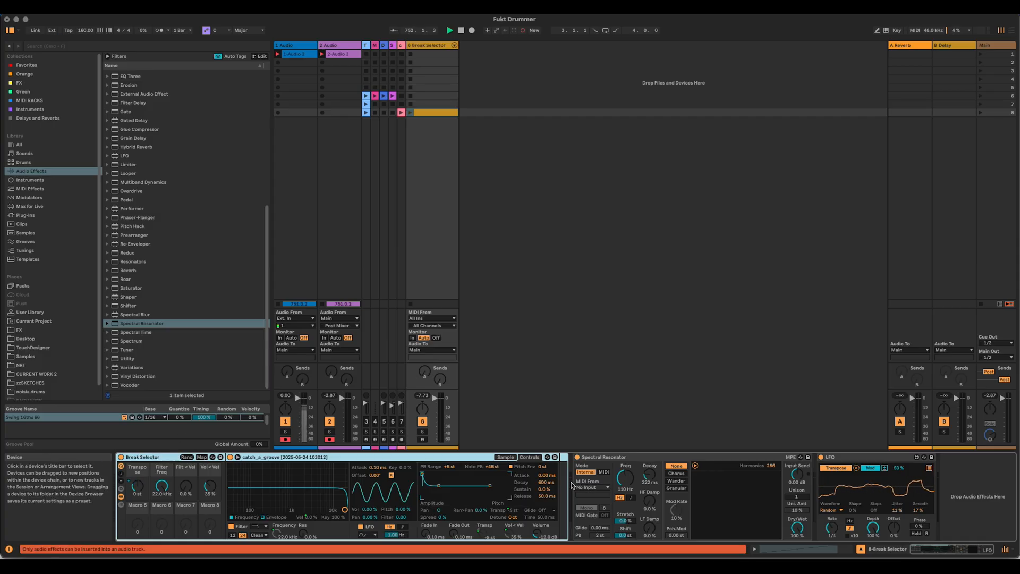
mouse_move(843, 458)
left_mouse_down()
mouse_move(623, 467)
mouse_move(637, 456)
left_mouse_up()
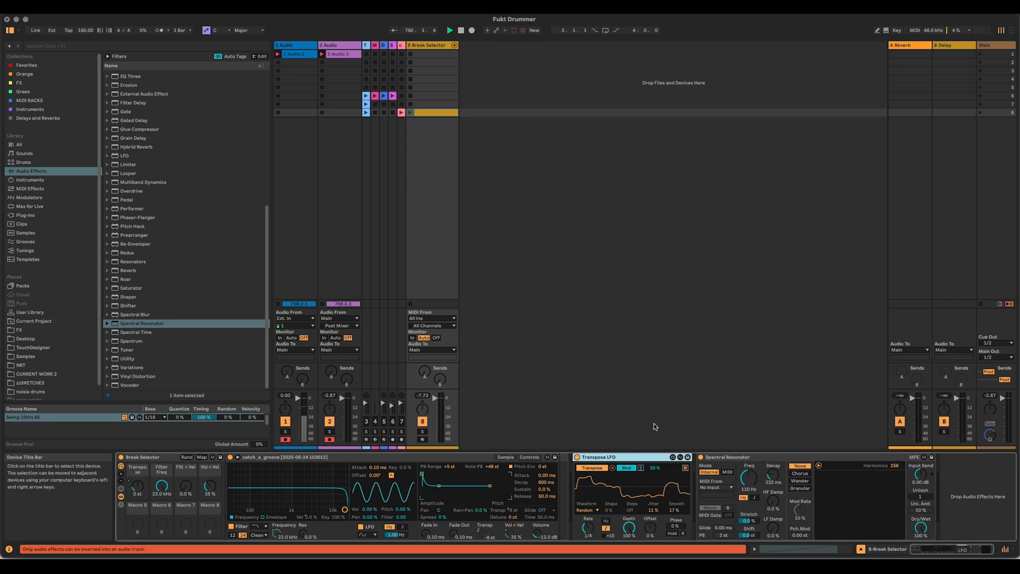
Step: Launch the break clip and set the Spectral Resonator to Granular mode with 21 harmonics
left_click(759, 457)
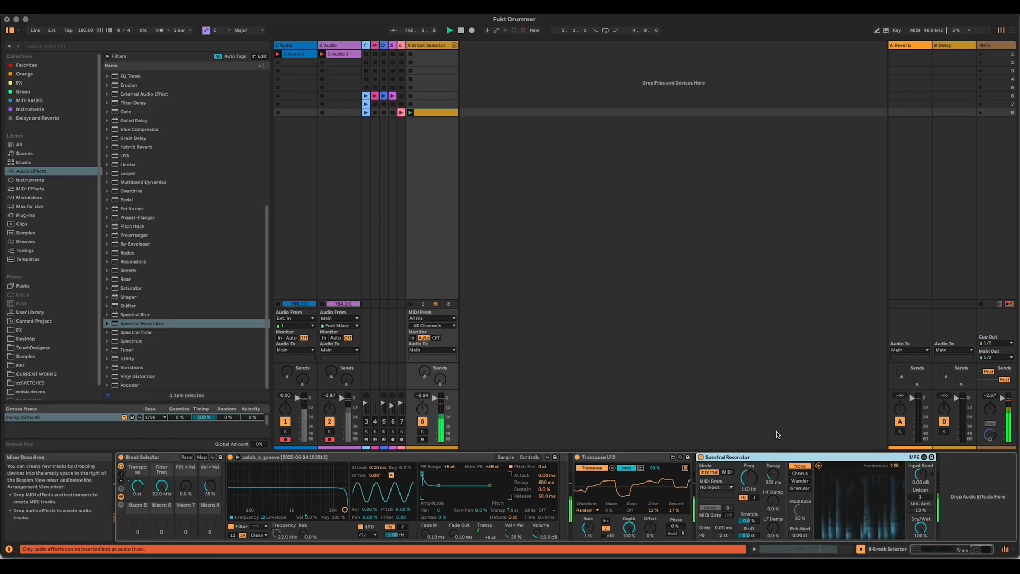
left_click_drag(894, 465, 894, 521)
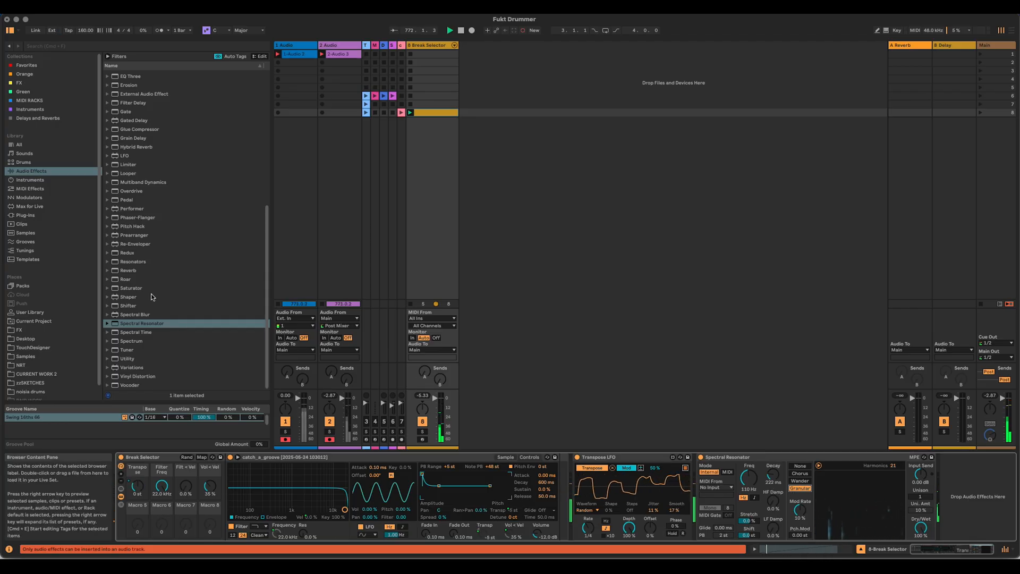
Step: Add a Limiter at the end of the device chain and set the Spectral Resonator's Decay to about 853 ms
scroll(151, 294, "up", 5)
scroll(156, 273, "up", 5)
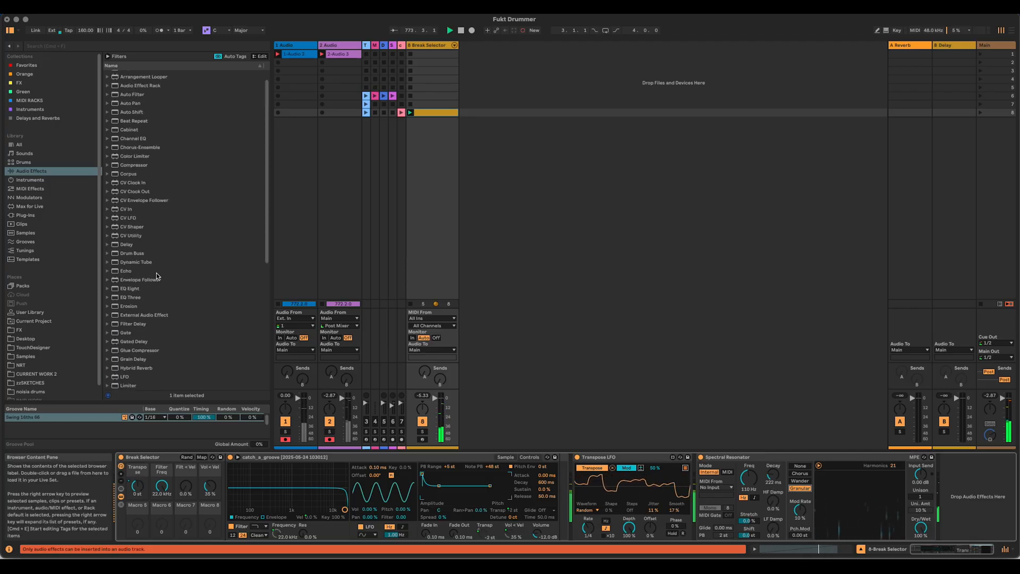
scroll(160, 230, "down", 5)
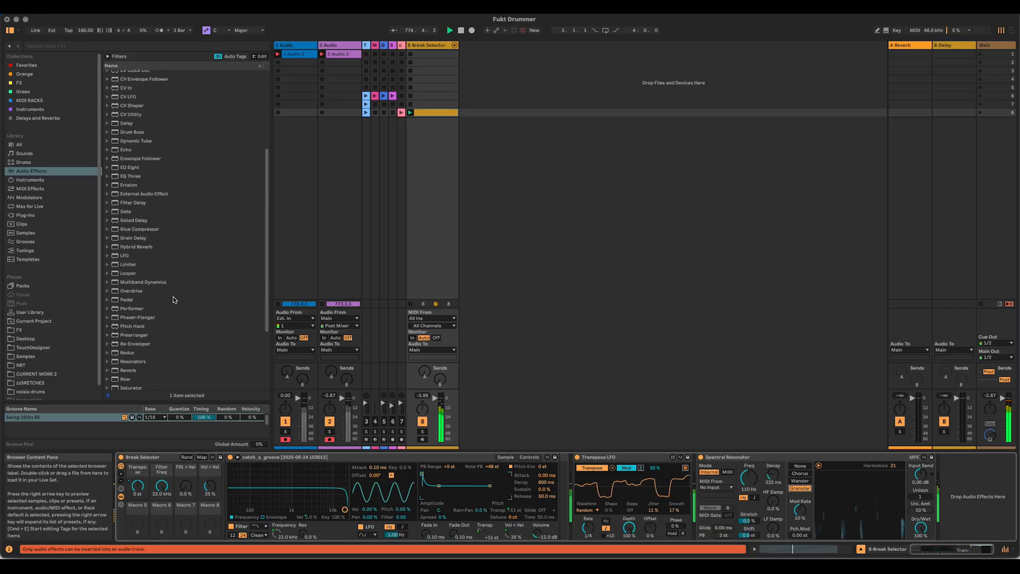
left_click_drag(124, 267, 884, 462)
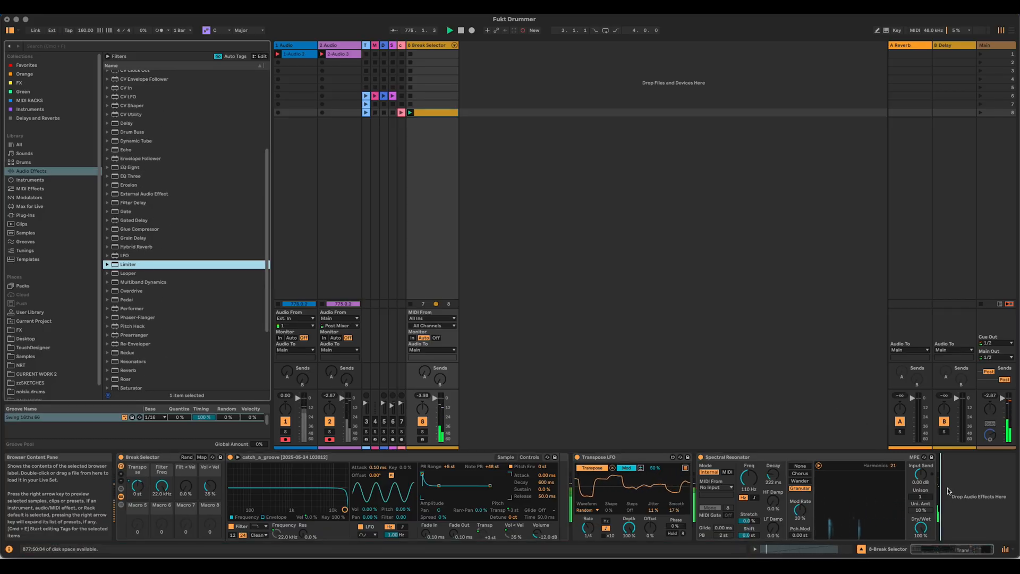
left_click_drag(947, 491, 948, 490)
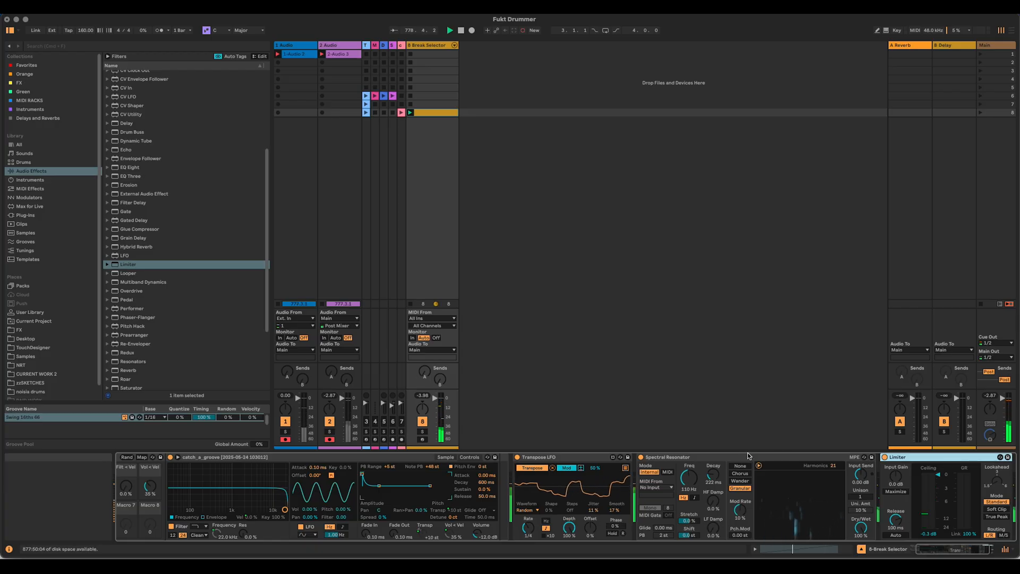
left_click_drag(713, 474, 713, 463)
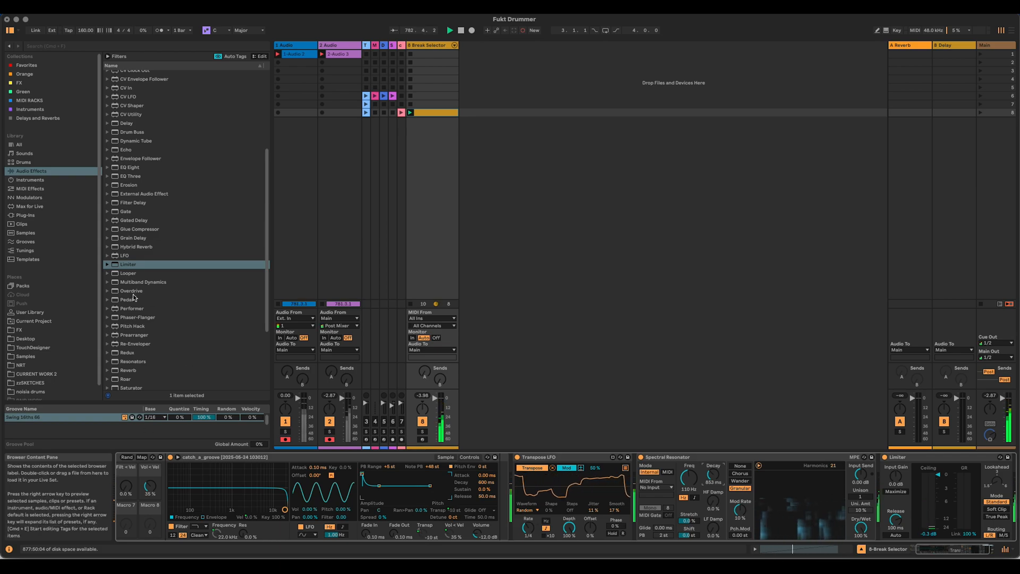
Step: Move the Limiter in front of the Spectral Resonator and place a copy of it after the resonator
left_click_drag(903, 457, 672, 461)
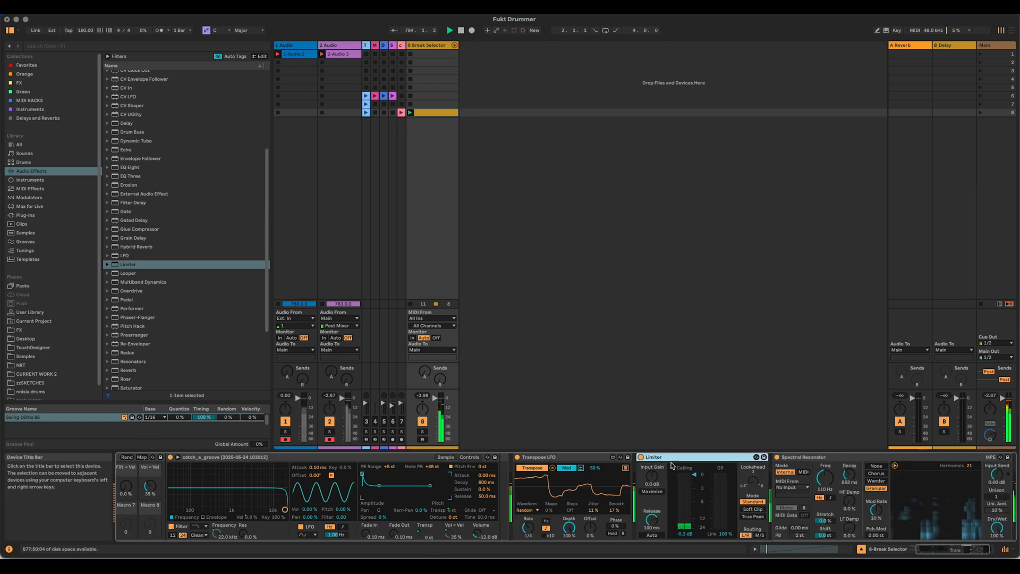
double_click(831, 457)
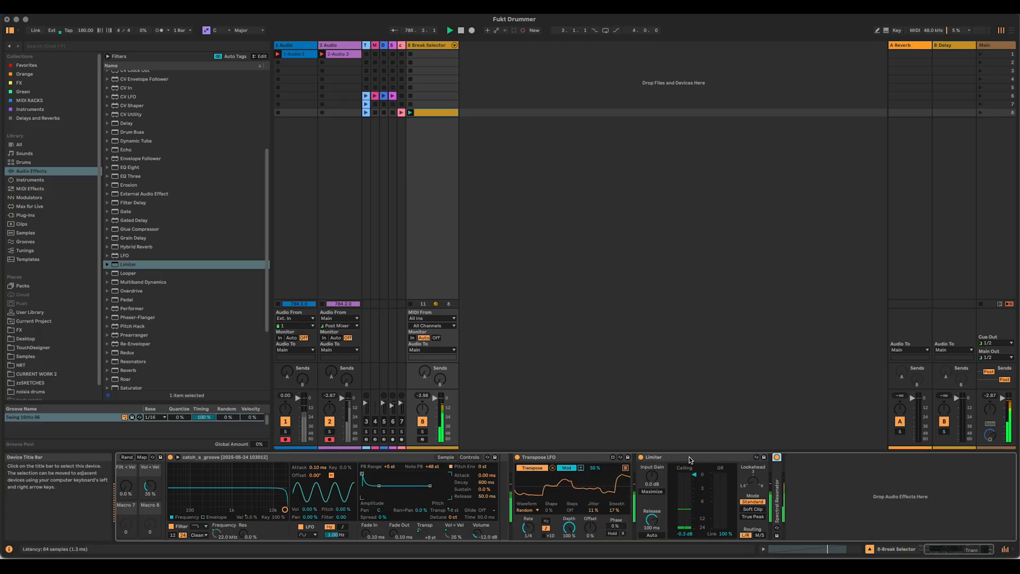
left_click_drag(689, 460, 853, 481)
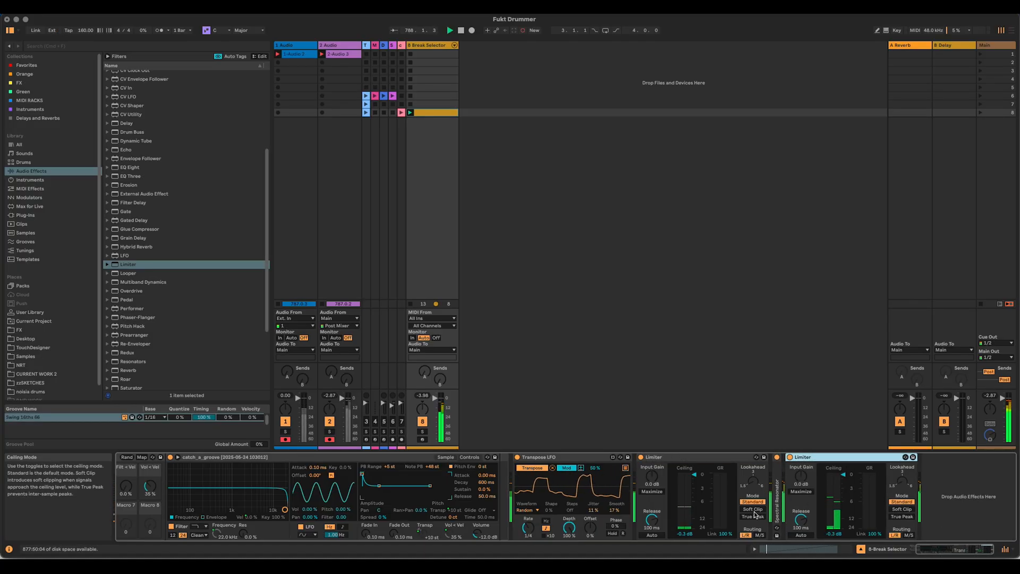
double_click(778, 502)
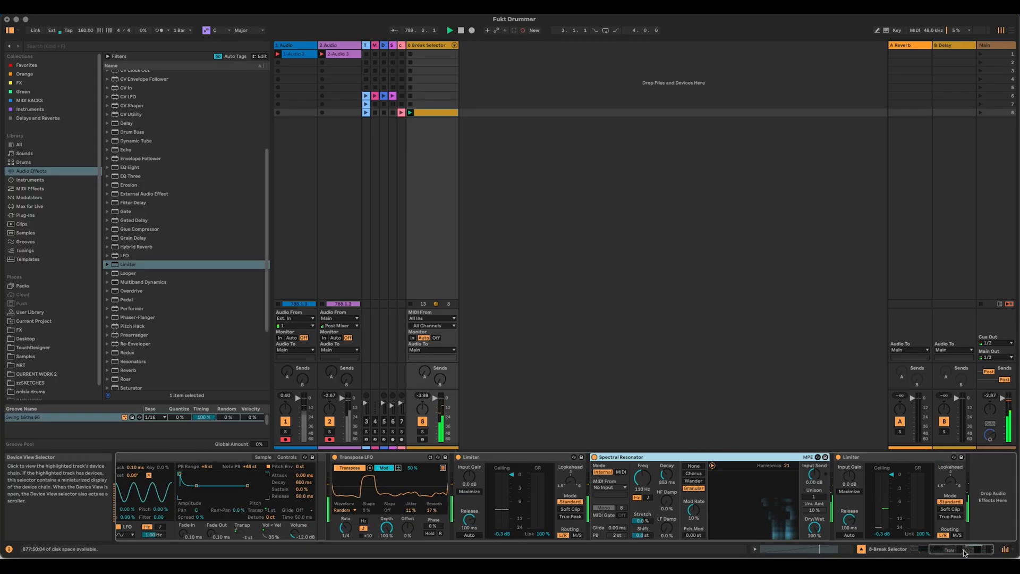
Step: Set the Spectral Resonator to 2 unison voices at 20%, LF Damp 75%, 16 harmonics and a frequency of about 82.8 Hz
left_click_drag(813, 496, 813, 505)
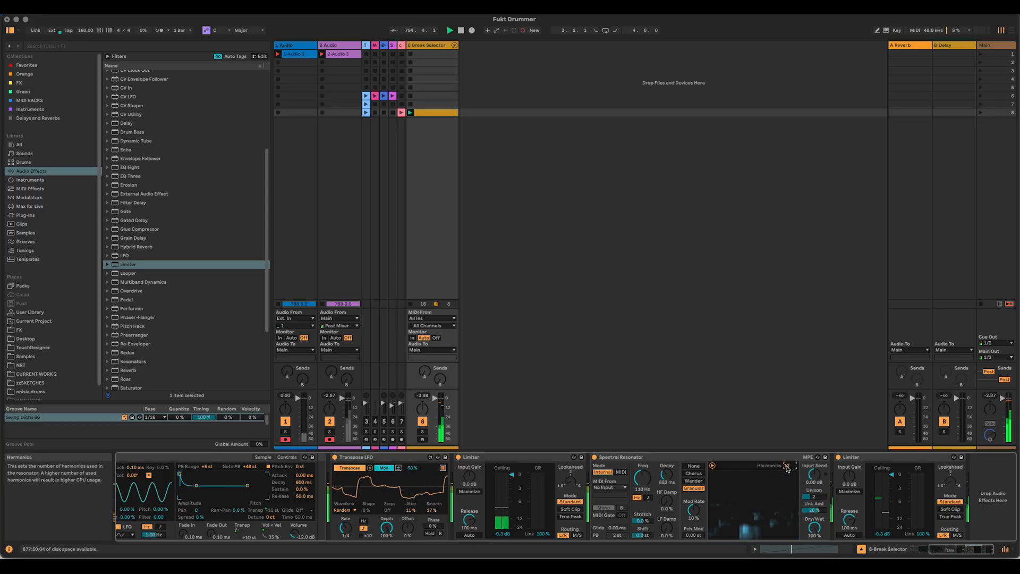
left_click_drag(666, 527, 666, 499)
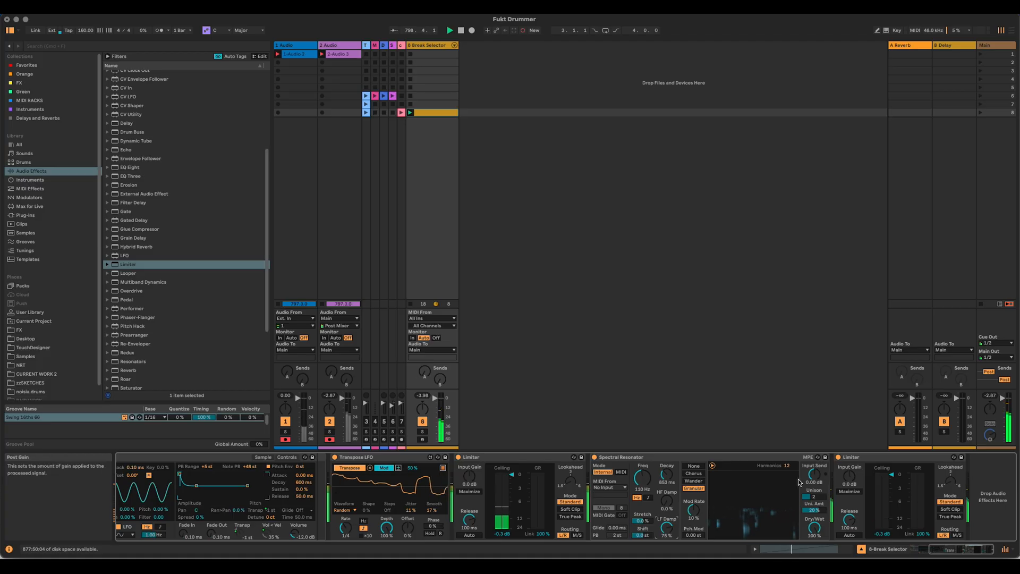
left_click_drag(787, 465, 787, 460)
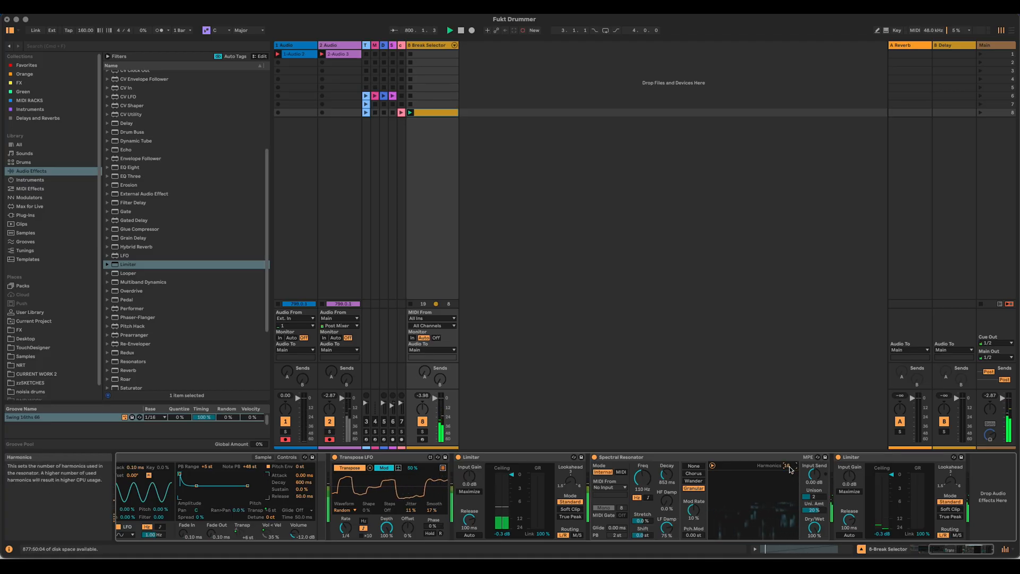
left_click_drag(642, 477, 642, 483)
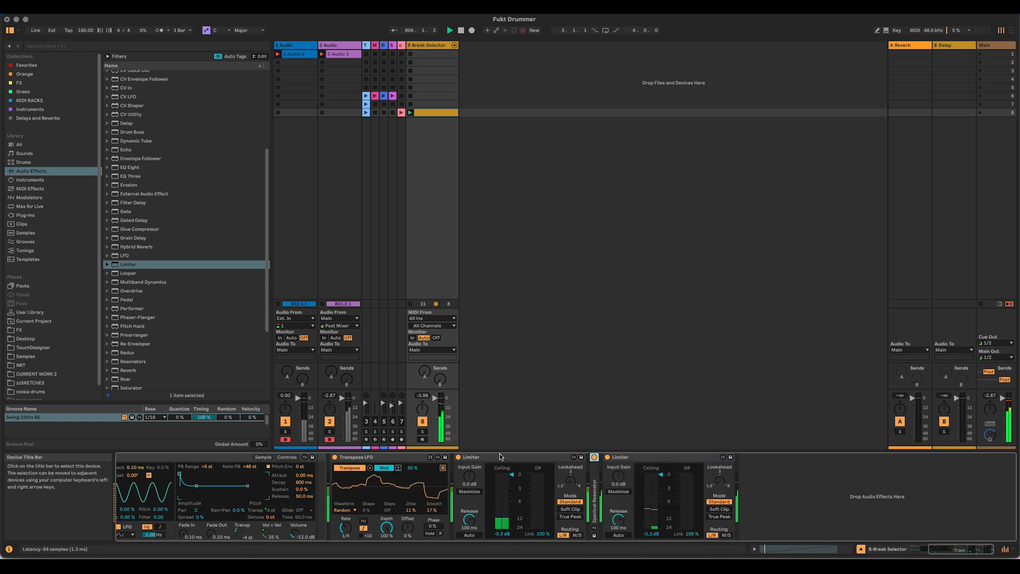
double_click(594, 491)
left_click_drag(642, 478, 642, 465)
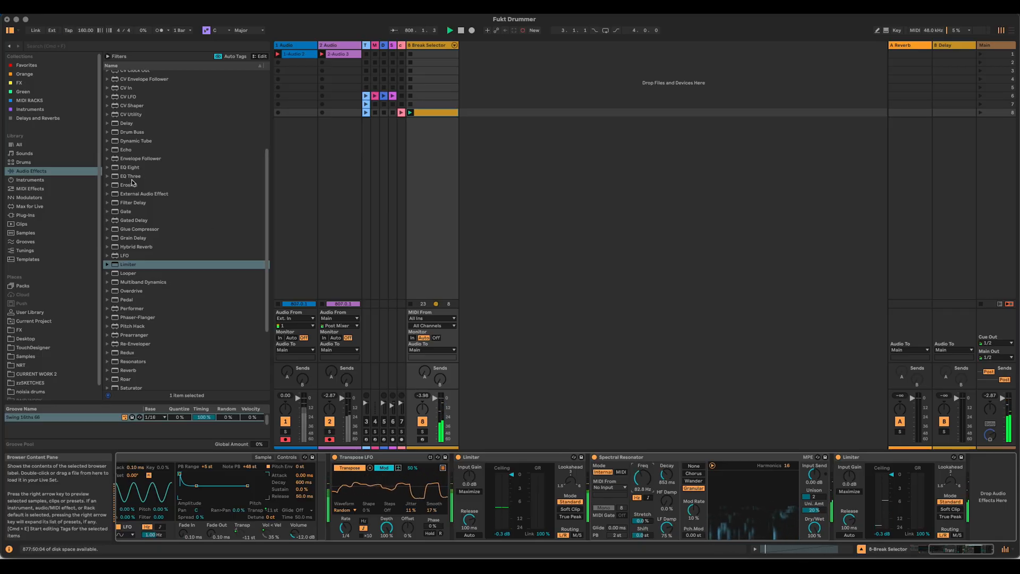
Step: Insert an EQ Eight before the last Limiter, with a low cut around 118 Hz on band 1 and a slight dip on band 2
left_click_drag(129, 170, 840, 484)
left_click(827, 529)
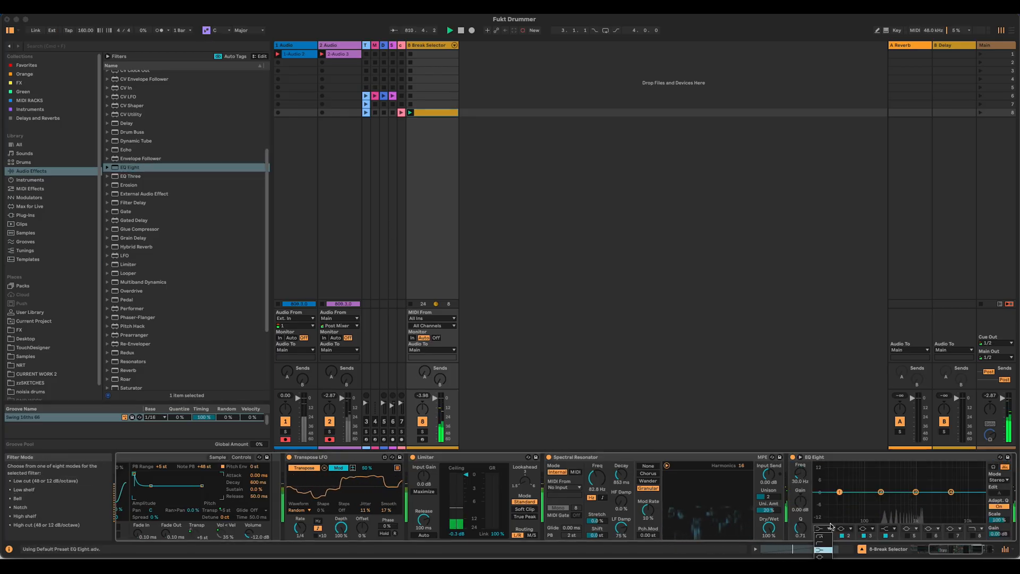
left_click(827, 536)
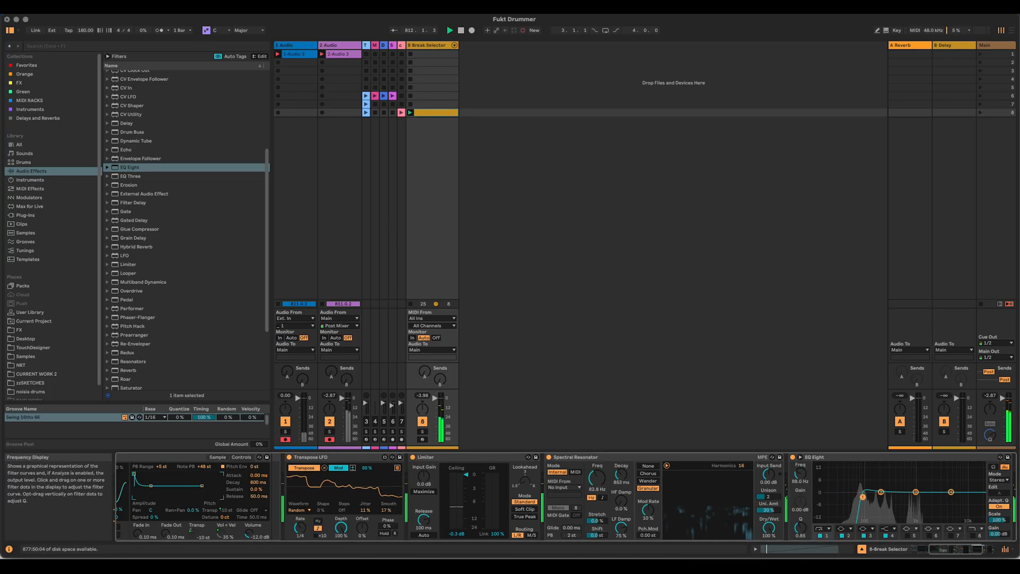
left_click_drag(864, 499, 882, 494)
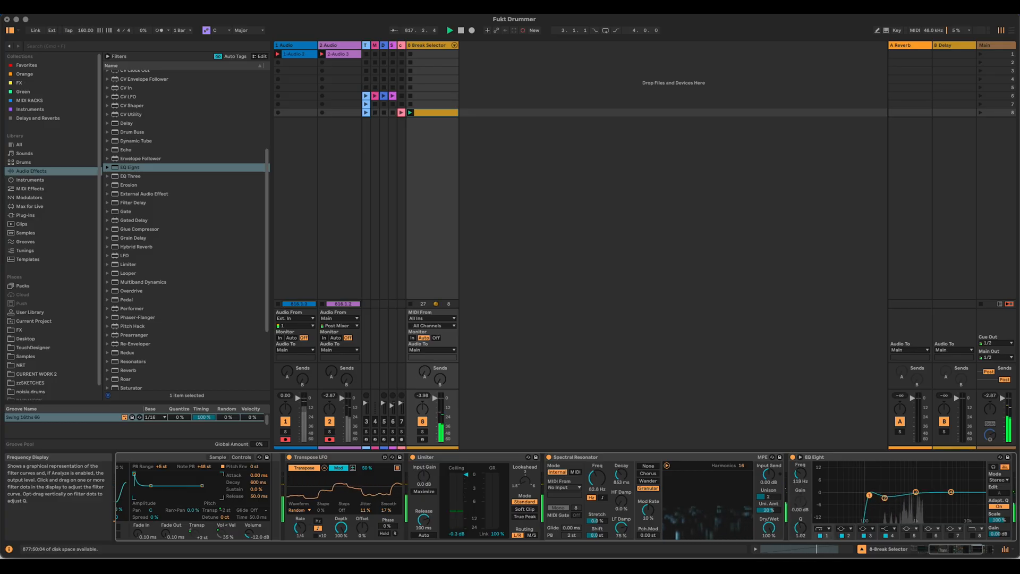
double_click(842, 457)
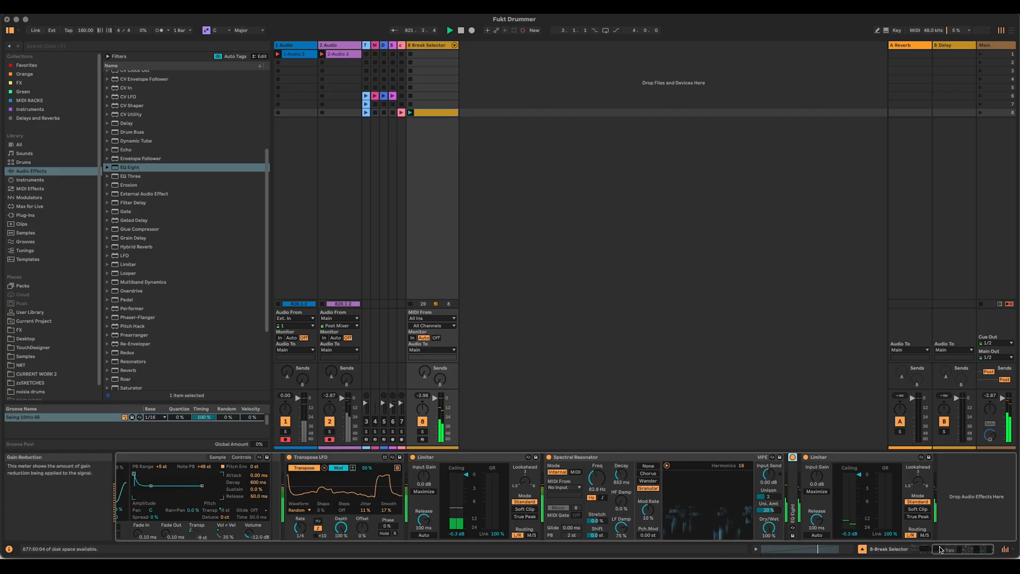
Step: Insert the Multiband Dynamics preset OTT directly after the Spectral Resonator
mouse_move(951, 552)
left_mouse_down()
mouse_move(939, 551)
mouse_move(958, 552)
left_mouse_up()
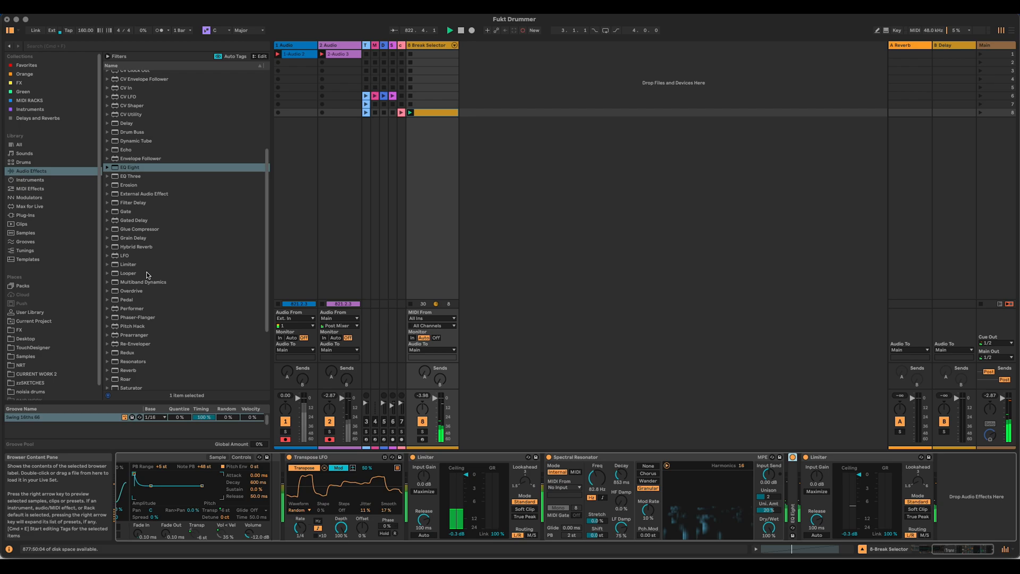
double_click(115, 284)
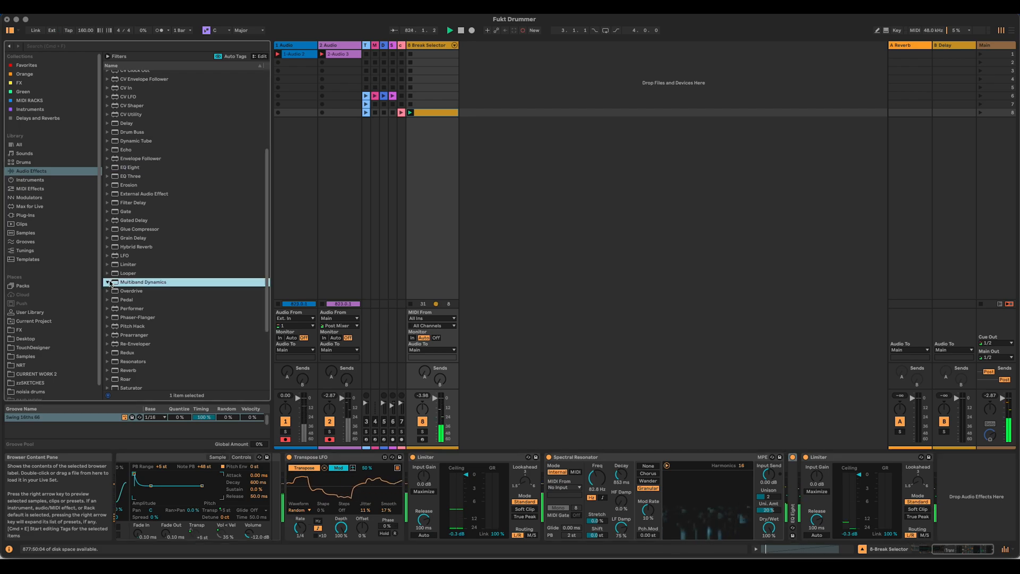
left_click_drag(134, 356, 787, 506)
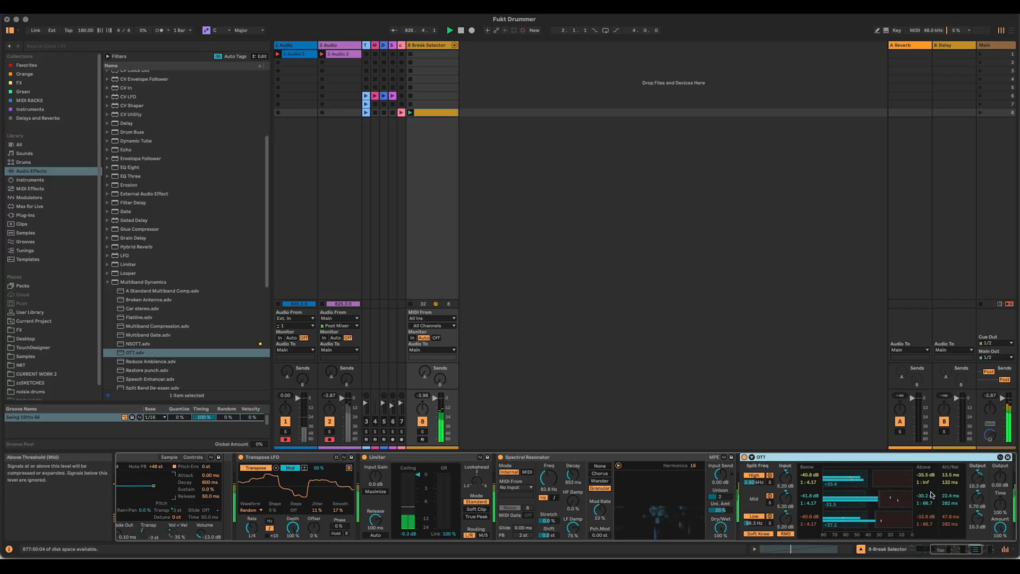
Step: Set the OTT amount to about 41% and cut EQ Eight band 3 slightly around 2 kHz
left_click_drag(1002, 529, 1003, 531)
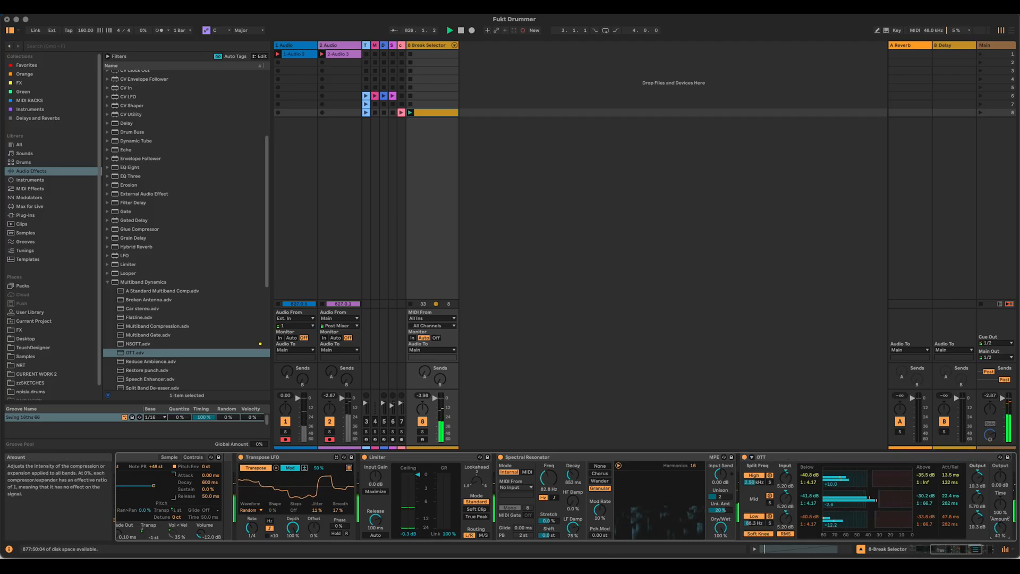
double_click(797, 458)
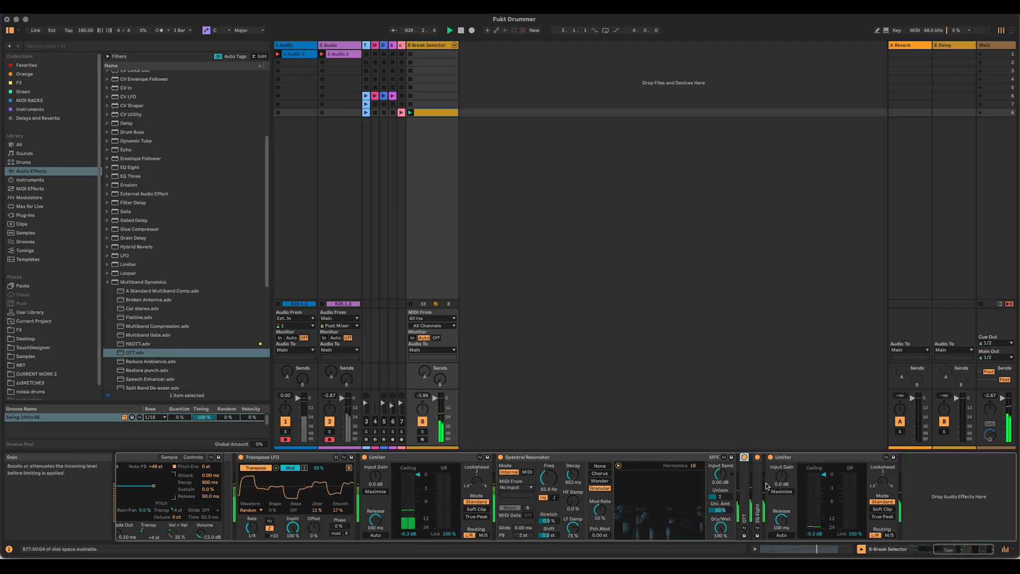
double_click(758, 489)
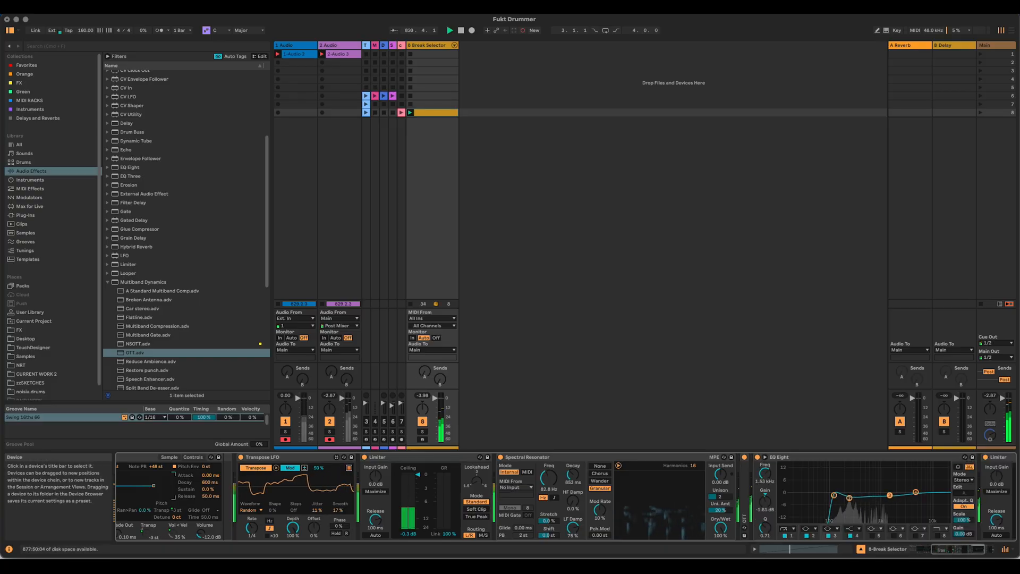
left_click_drag(901, 498, 899, 499)
Step: Set the Spectral Resonator's Dry/Wet to 0% and fold the resonator, EQ Eight and last Limiter
left_click_drag(721, 527, 720, 568)
double_click(510, 457)
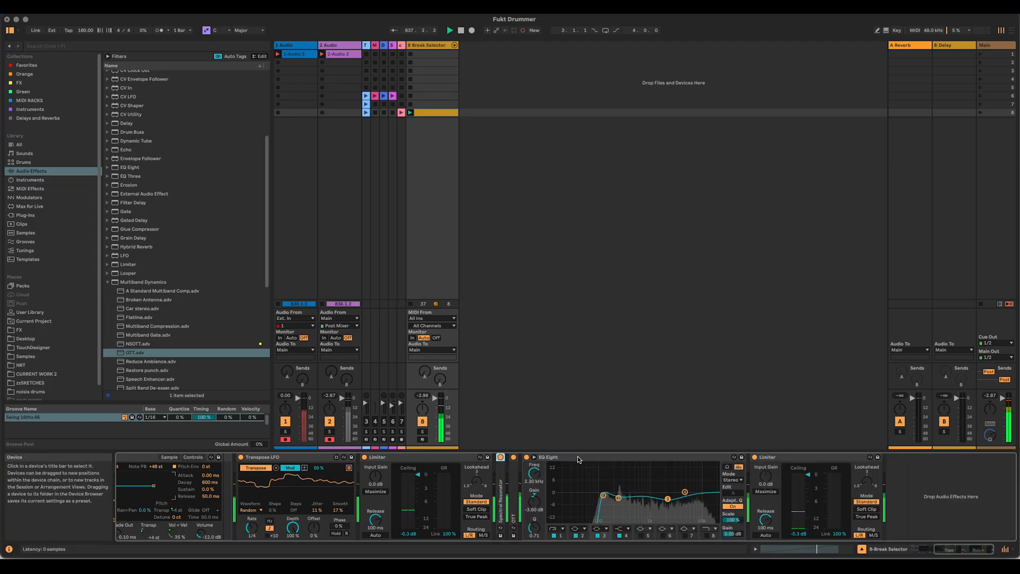
double_click(823, 458)
double_click(631, 458)
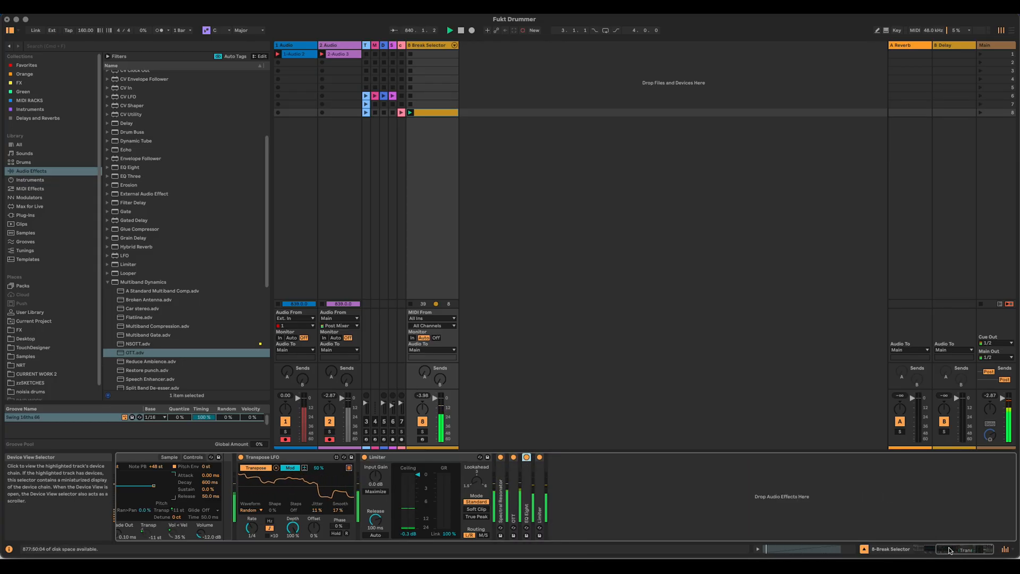
Step: Group the Break Selector rack and every device after it, through the last Limiter, into one rack
left_click_drag(952, 549, 813, 537)
left_click(169, 457)
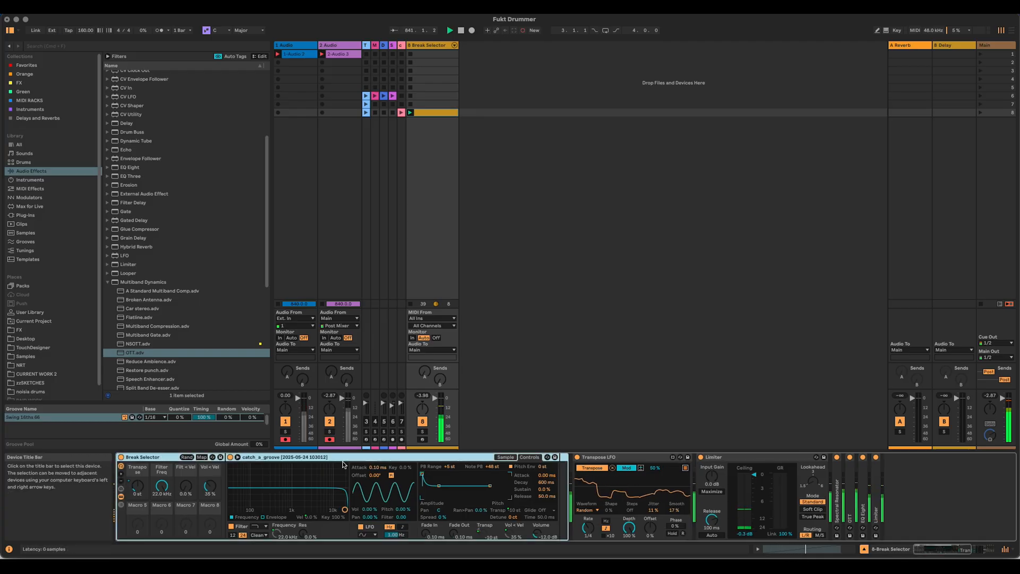
left_click(876, 491, "shift")
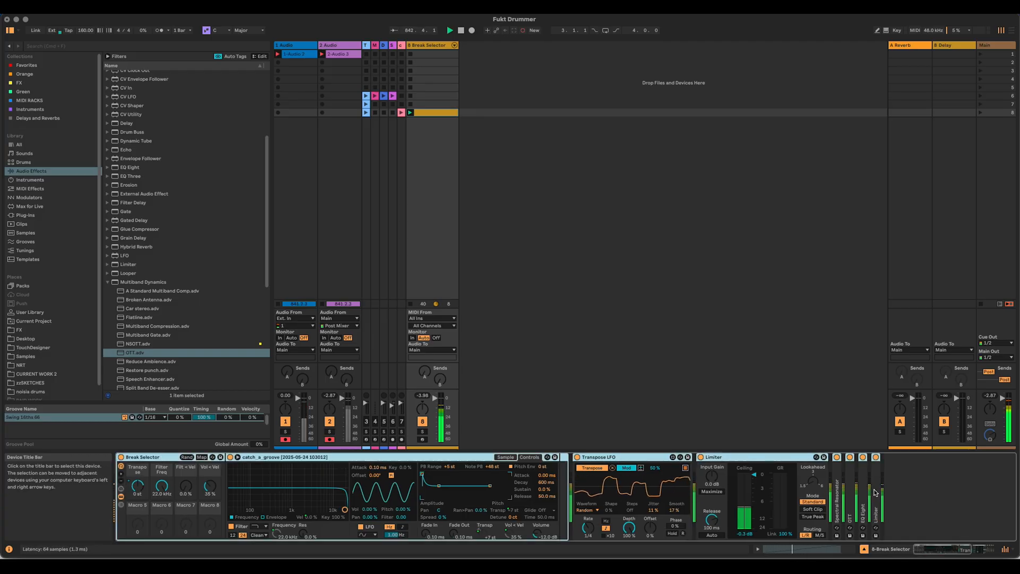
key("super+g")
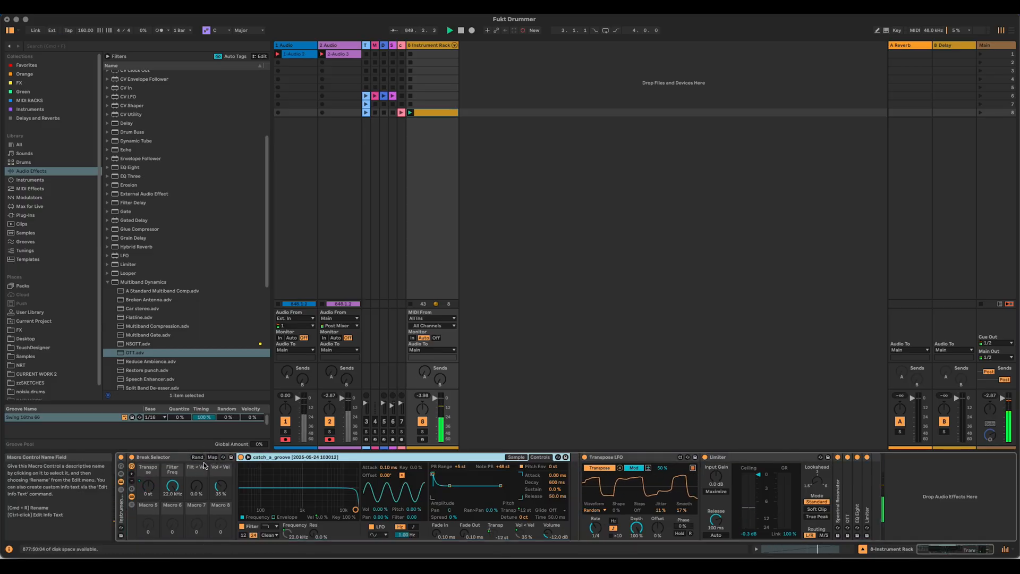
Step: Map the inner rack's chain selector to Macro 5, named Break Selector, and test its range before returning it to 0
left_click(121, 524)
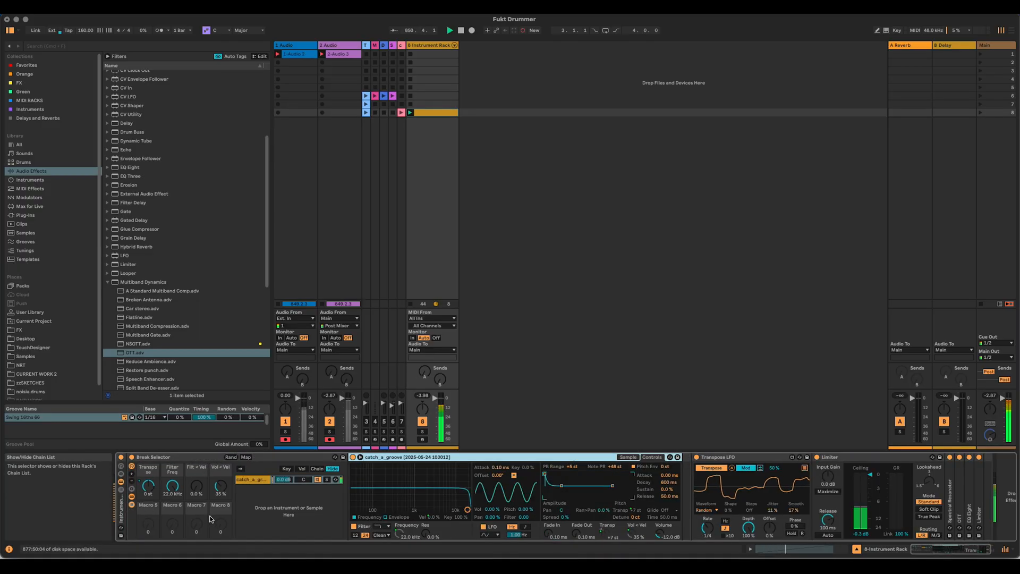
left_click(317, 468)
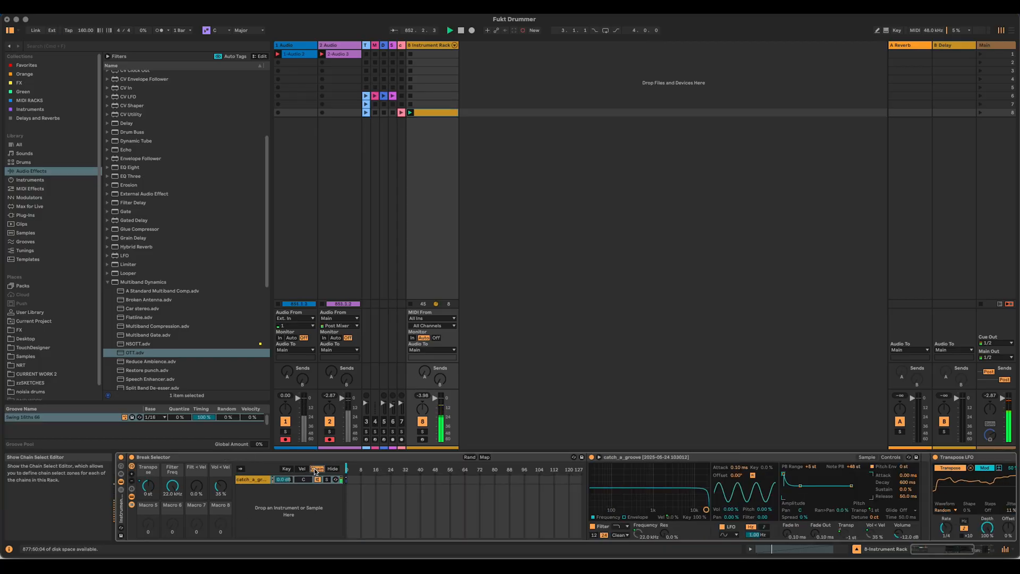
right_click(346, 469)
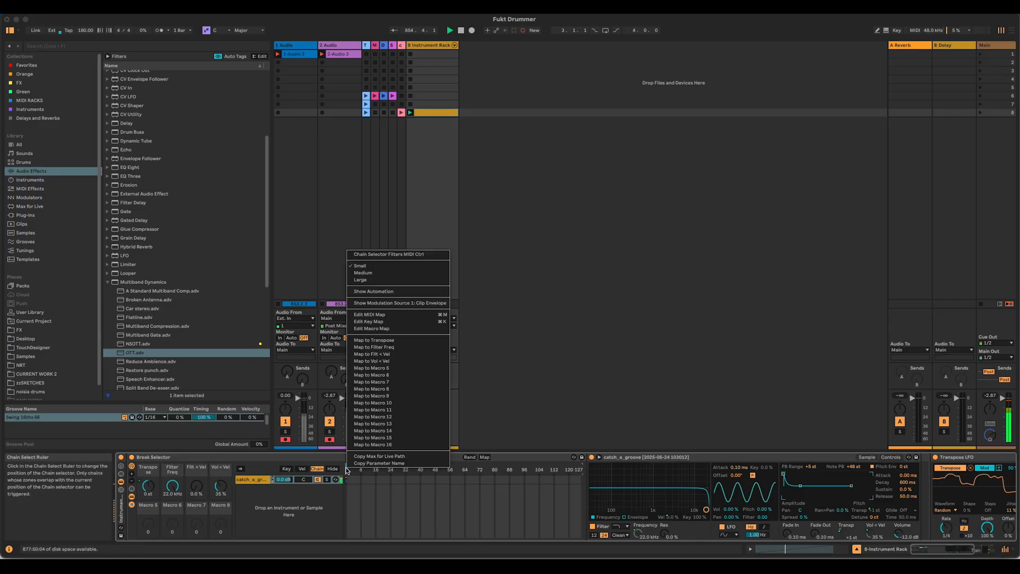
left_click(412, 368)
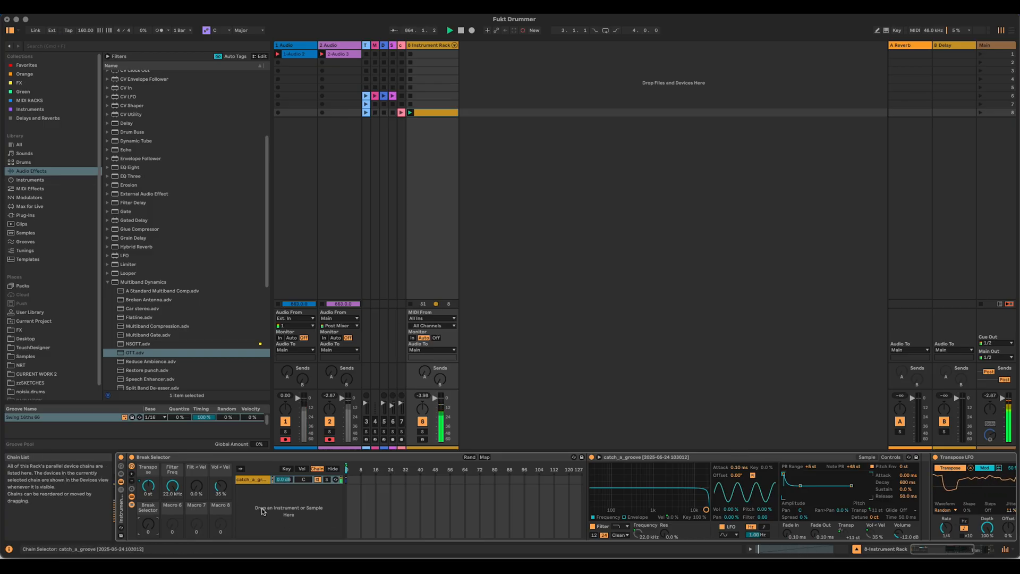
left_click_drag(147, 524, 147, 516)
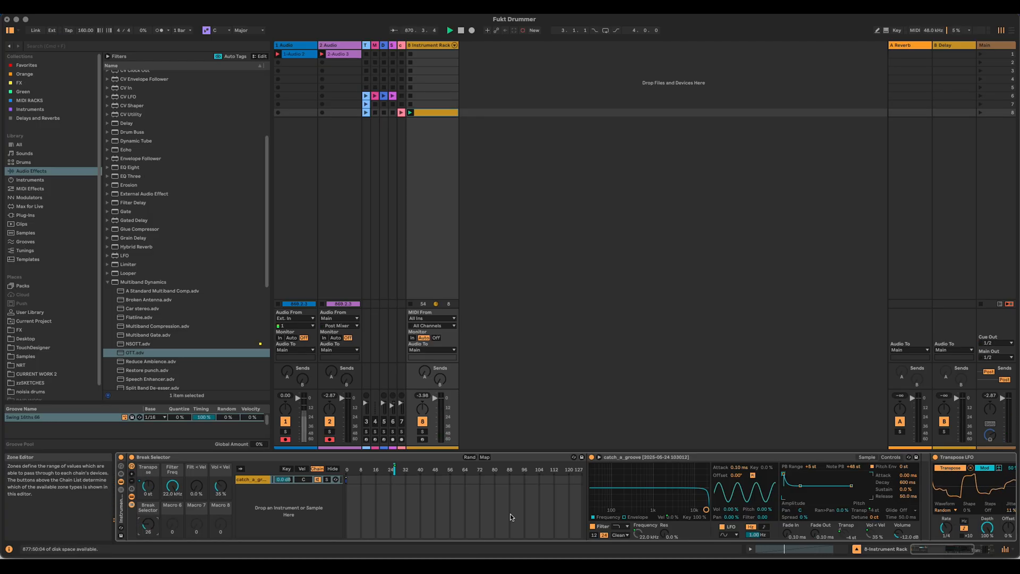
left_click_drag(149, 532, 149, 550)
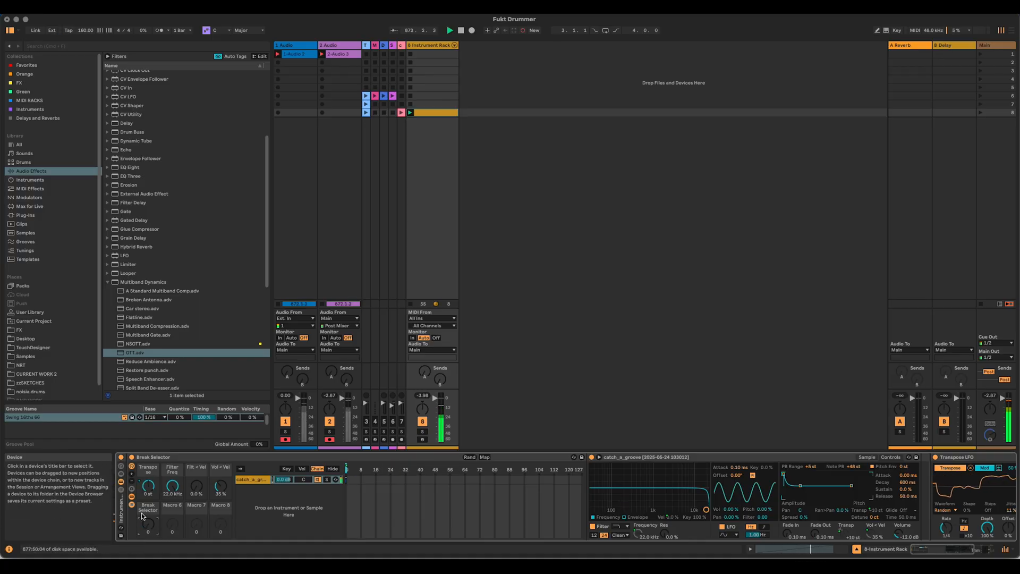
Step: Show all 16 macros of the outer Instrument Rack and map Break Selector to Macro 1 and Filter Freq to Macro 2
left_click(121, 466)
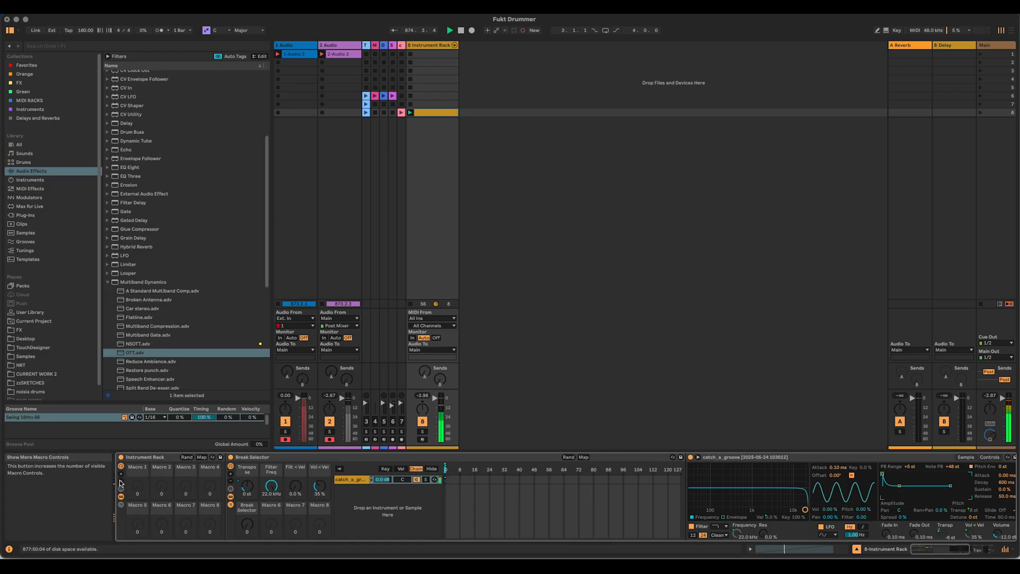
left_click(120, 477)
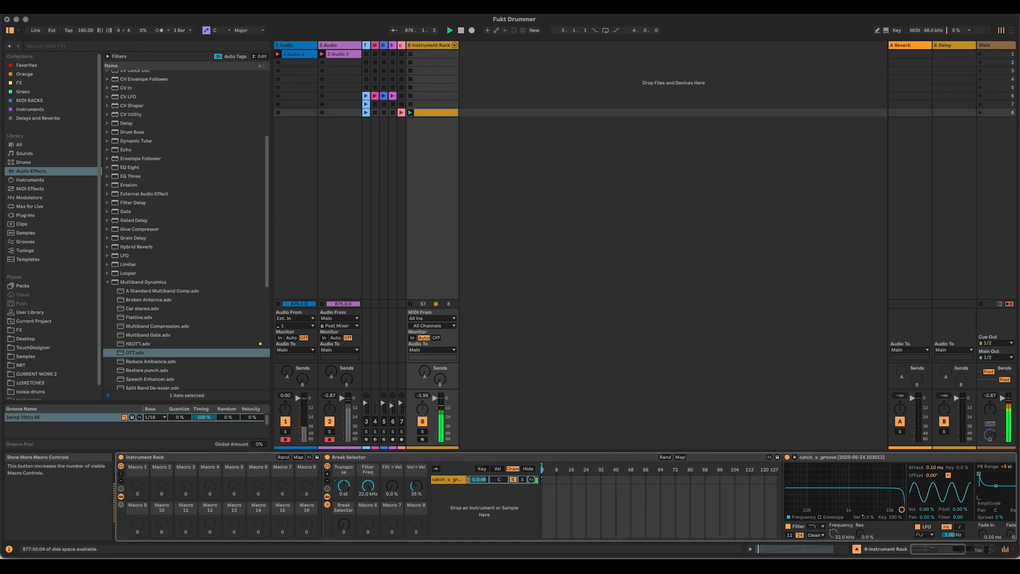
right_click(343, 523)
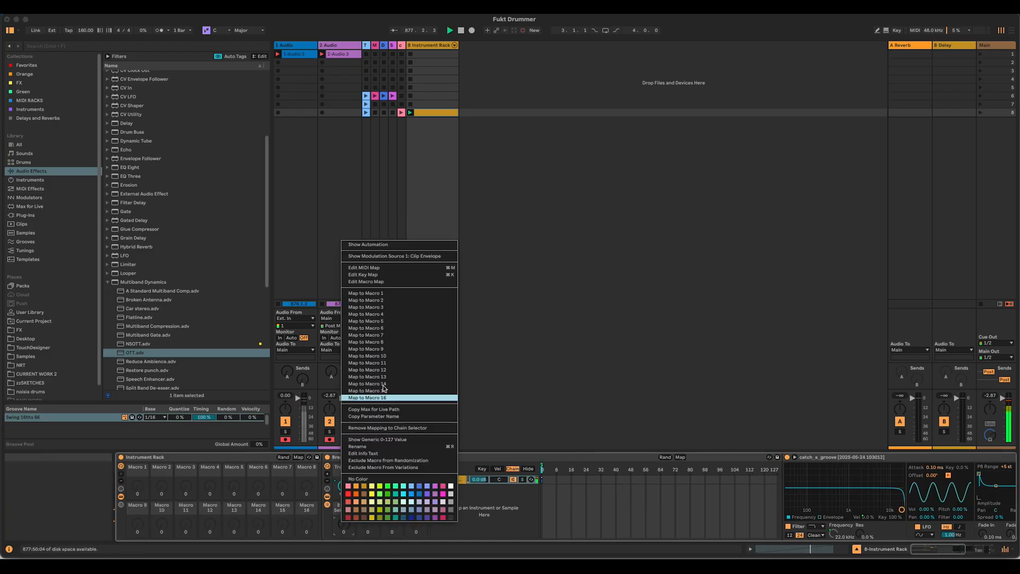
left_click(383, 293)
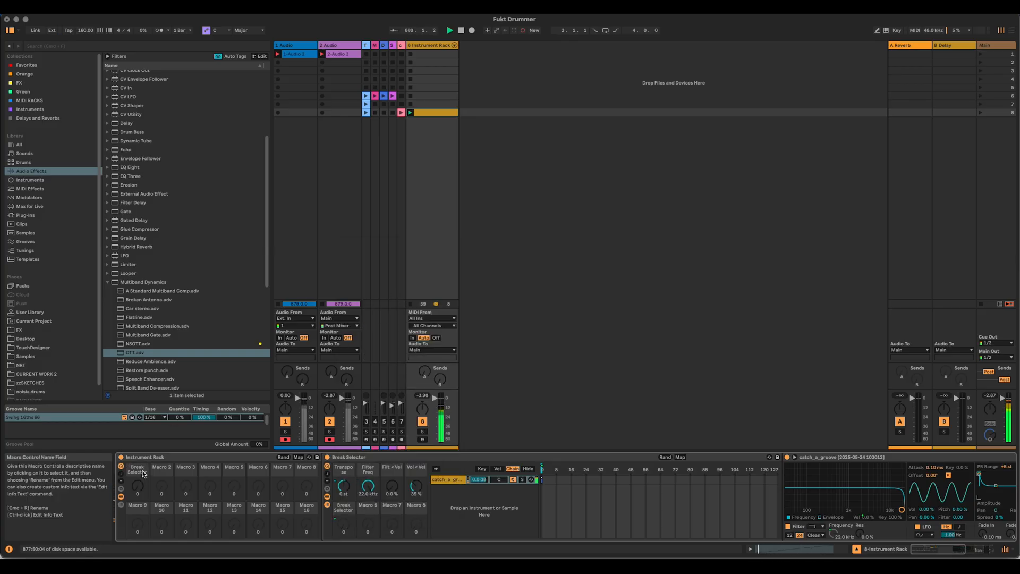
right_click(367, 485)
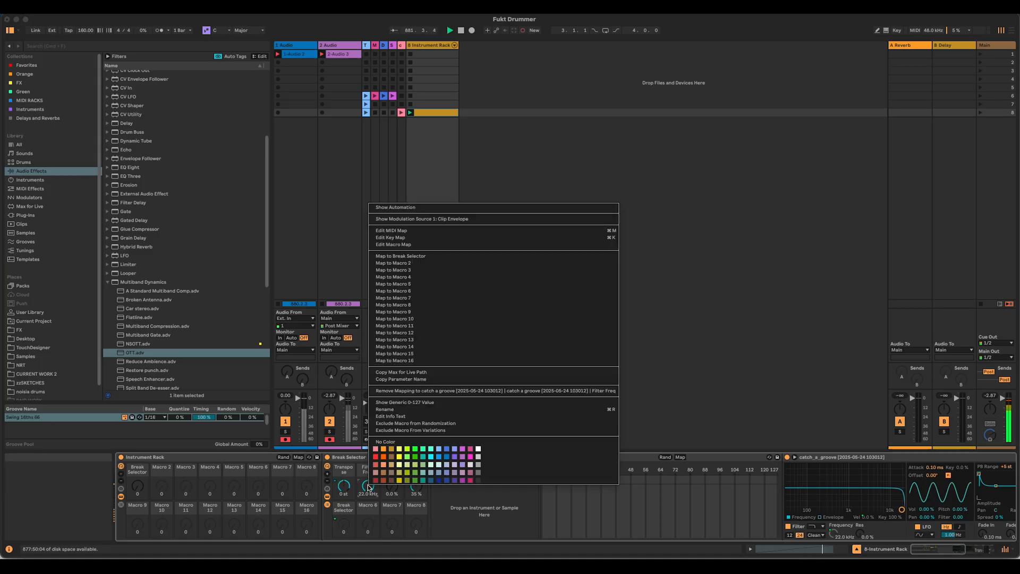
left_click(446, 265)
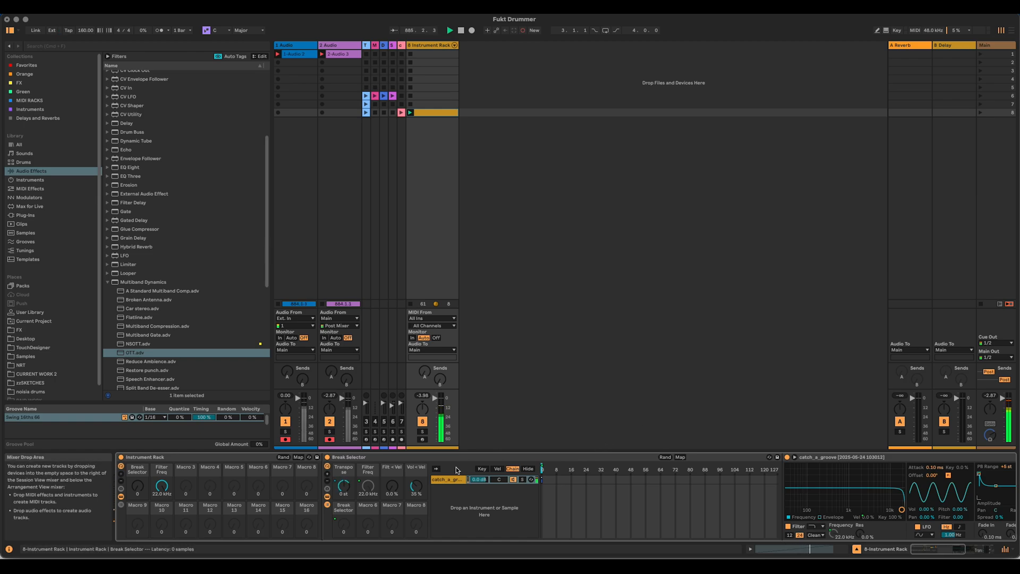
Step: Map the Spectral Resonator's frequency to Macro 3 of the outer rack and name that macro Res Freq
left_click(398, 459)
double_click(398, 457)
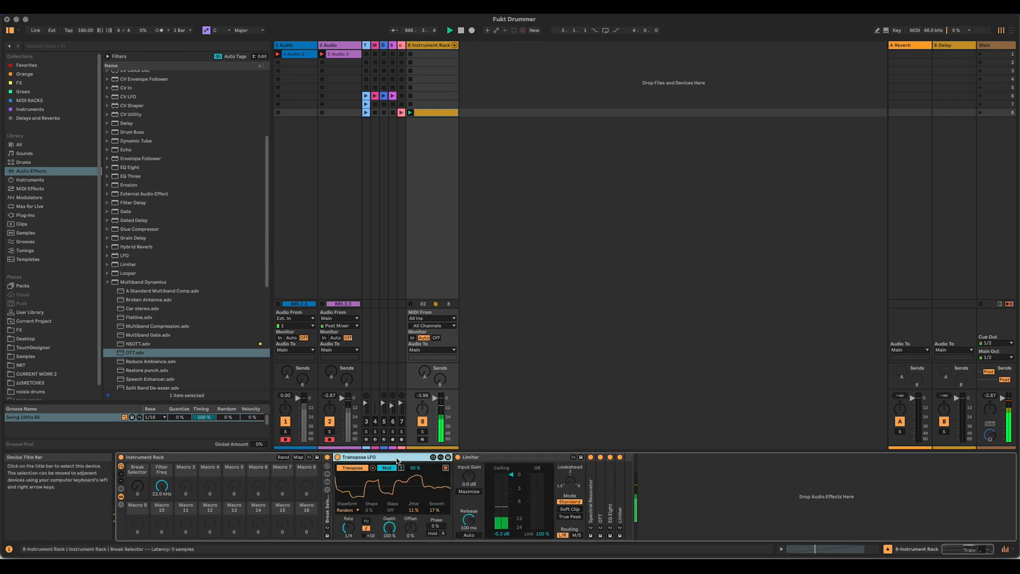
double_click(590, 500)
right_click(639, 478)
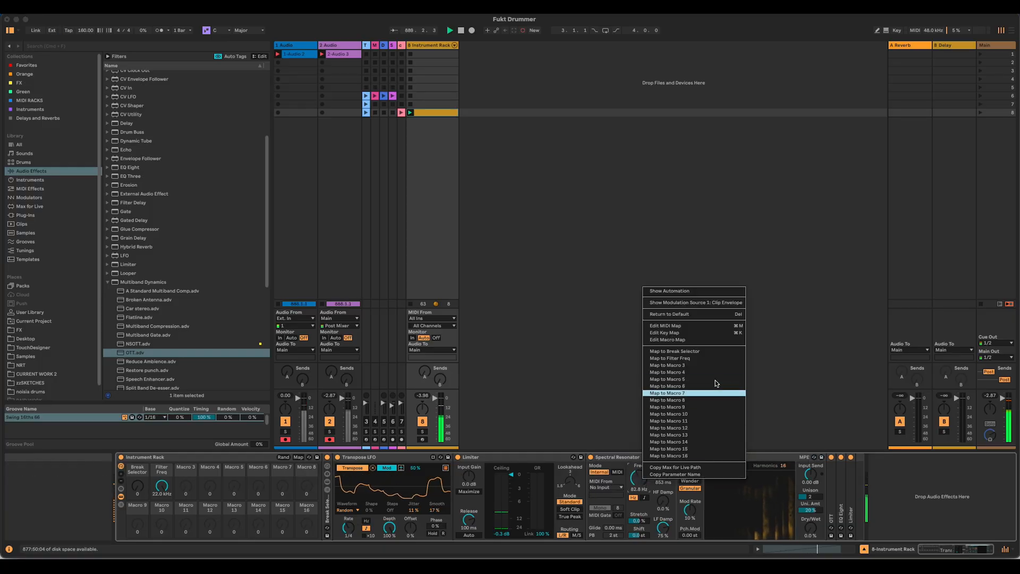
left_click(702, 366)
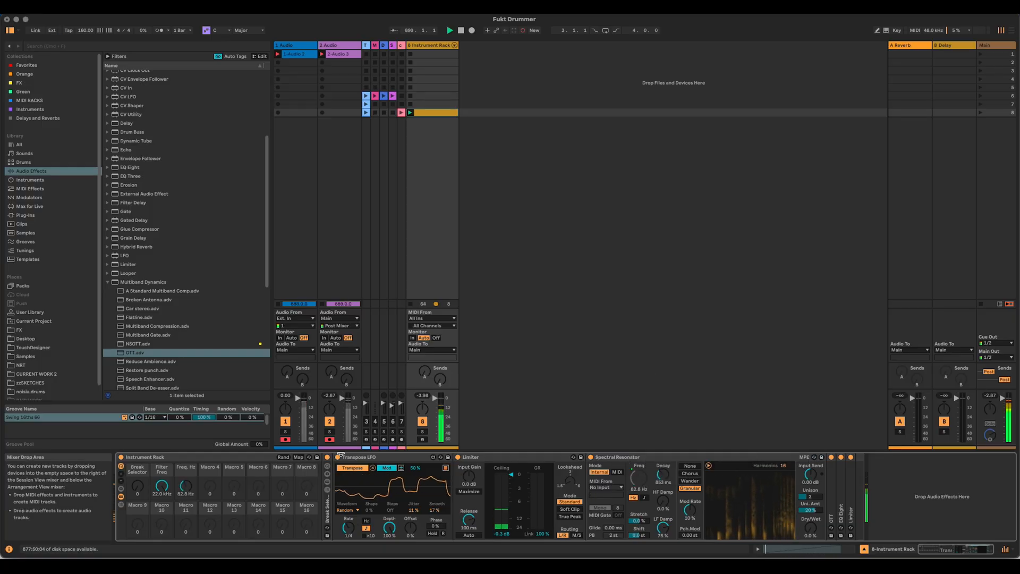
left_click(186, 467)
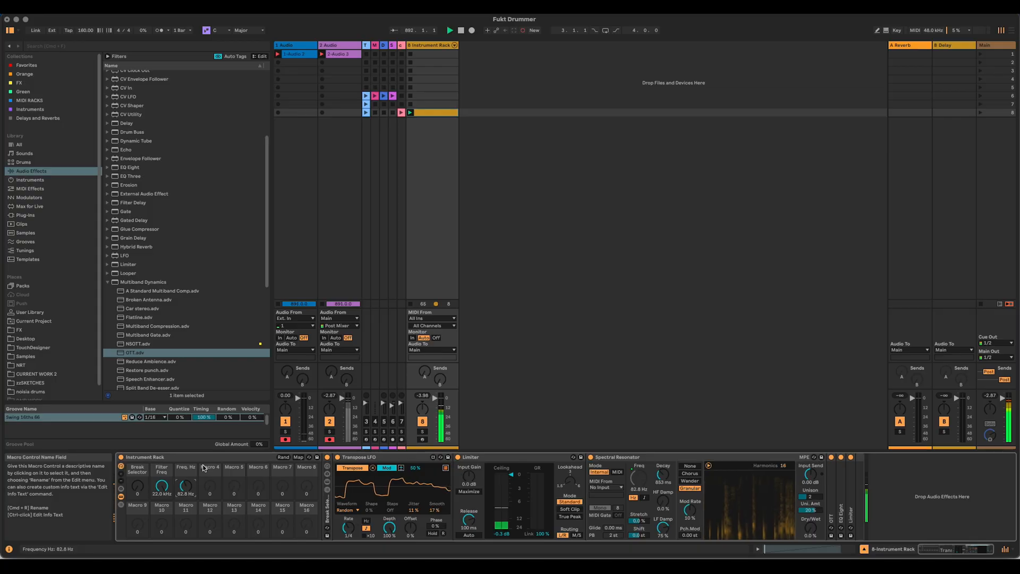
type("Res Freq")
key("Return")
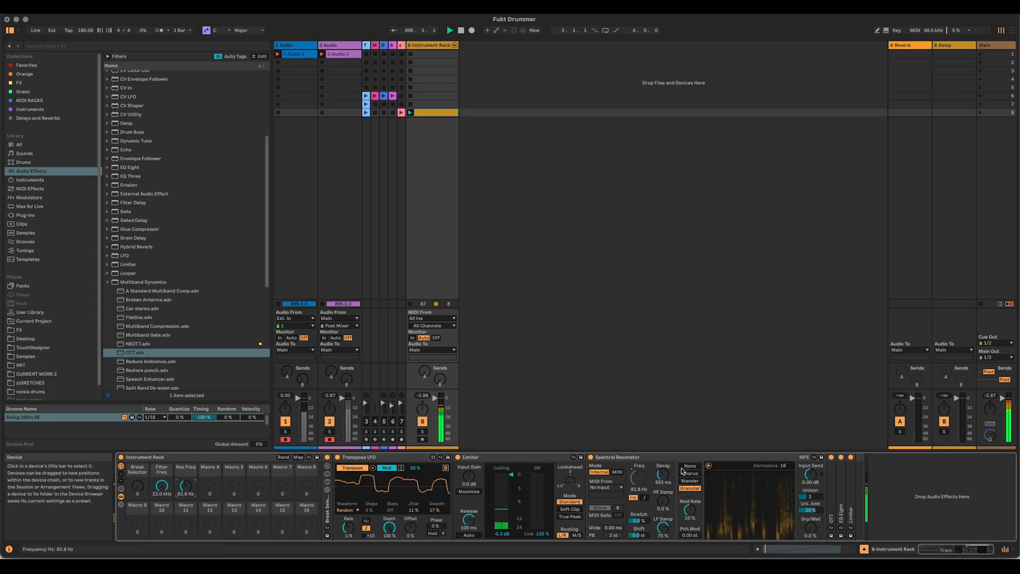
Step: Map the Spectral Resonator's Dry/Wet to Macro 4, rename the macro Res D/W and try its range
right_click(811, 528)
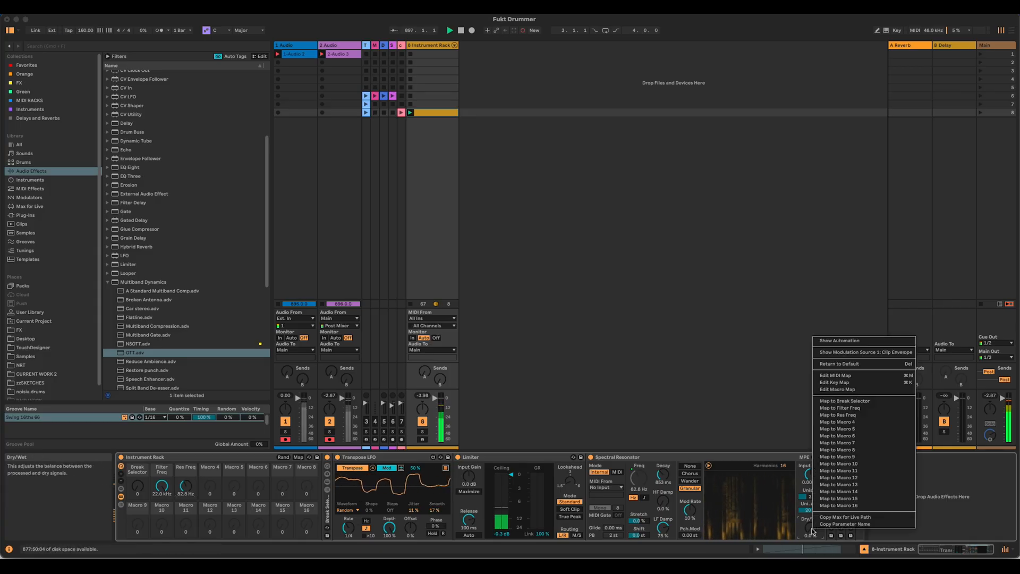
left_click(882, 425)
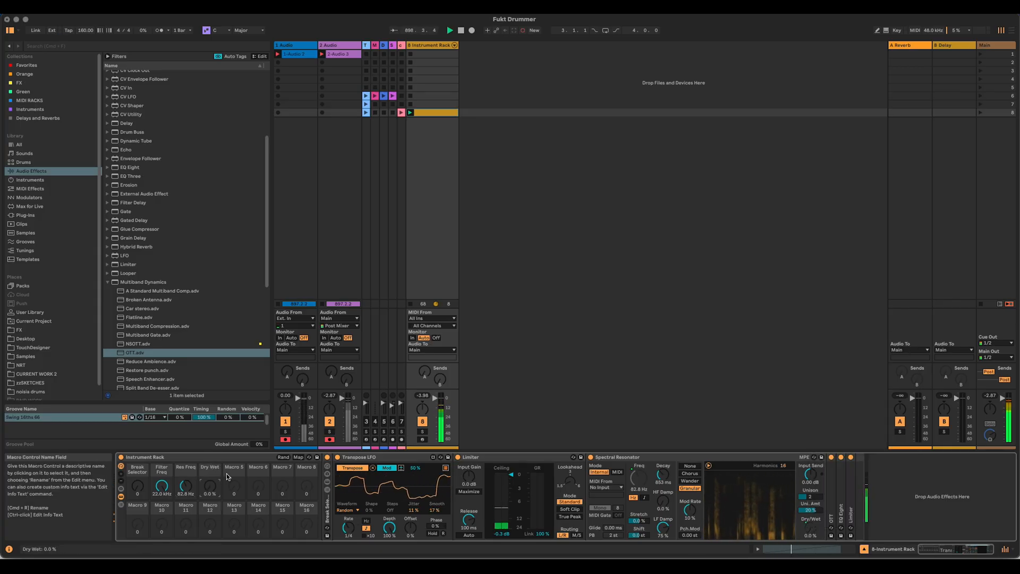
type("Res D/W")
key("Return")
left_click_drag(212, 485, 213, 480)
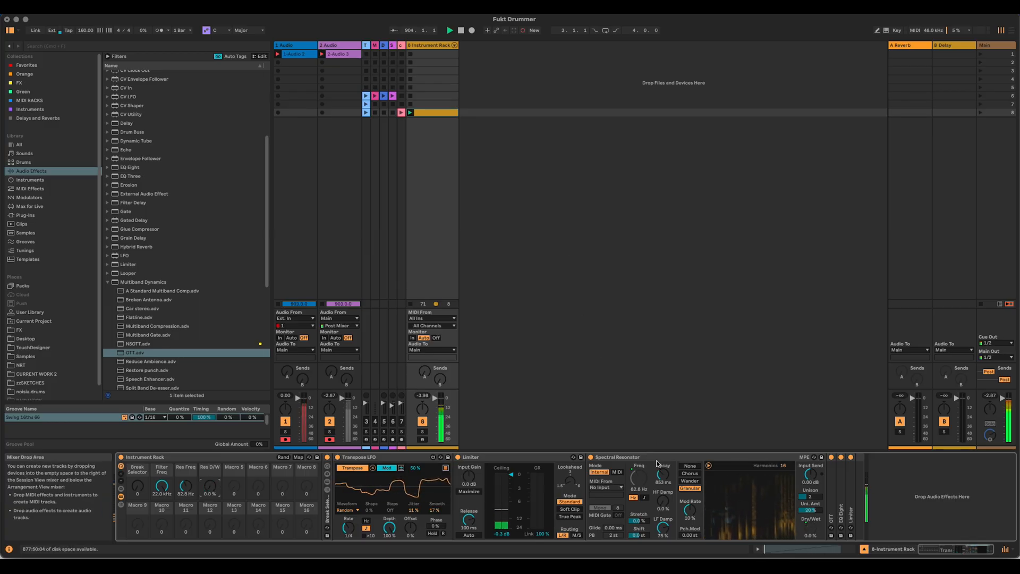
Step: Widen the 4-MIDI track and open its pink chord clip to view the notes
left_click(375, 46)
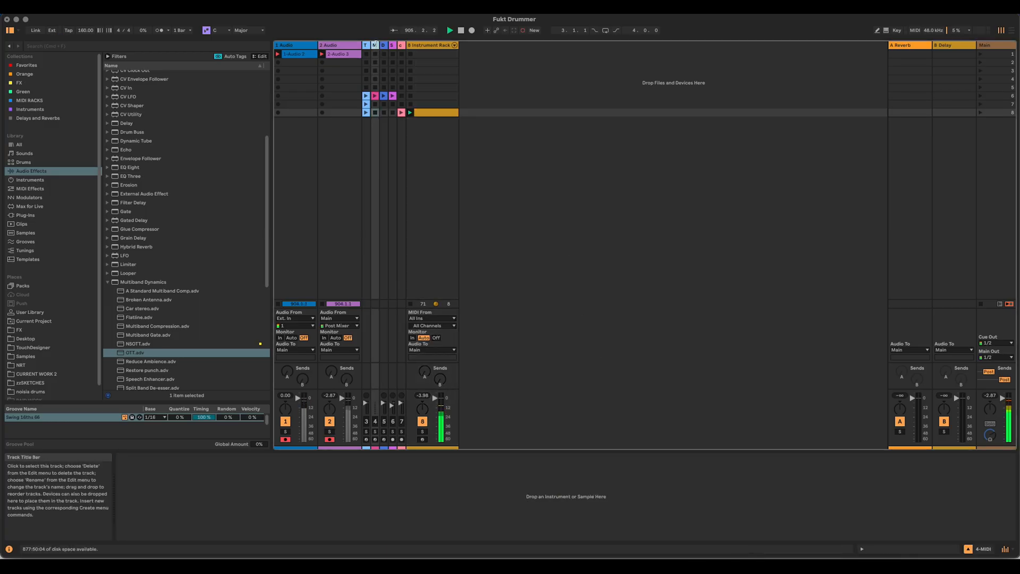
left_click_drag(379, 45, 432, 45)
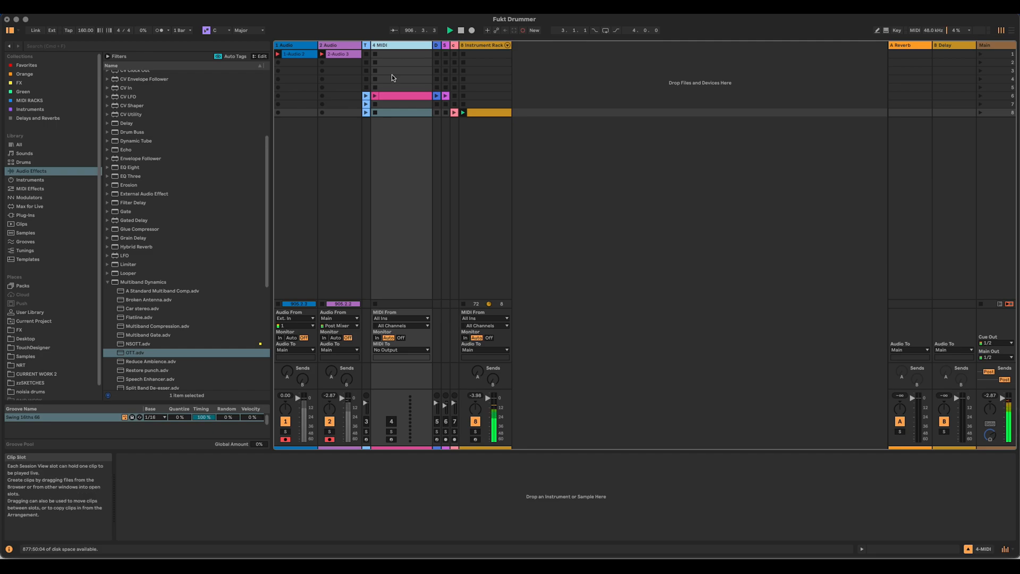
double_click(393, 95)
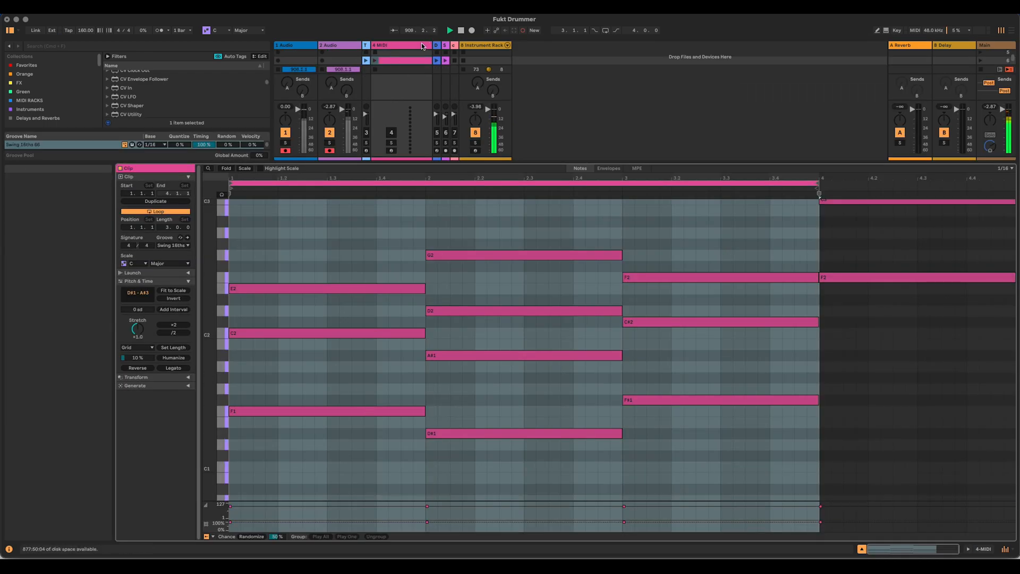
Step: Switch the Spectral Resonator in the Instrument Rack to MIDI mode fed from 4-MIDI, and set Res D/W to 100%
left_click(477, 45)
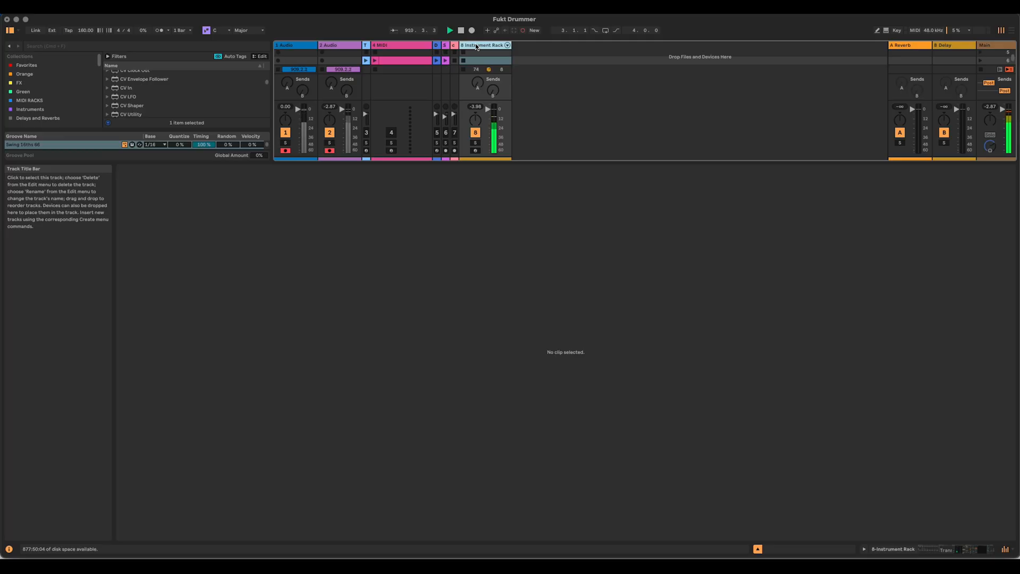
double_click(477, 46)
left_click(617, 472)
left_click(604, 488)
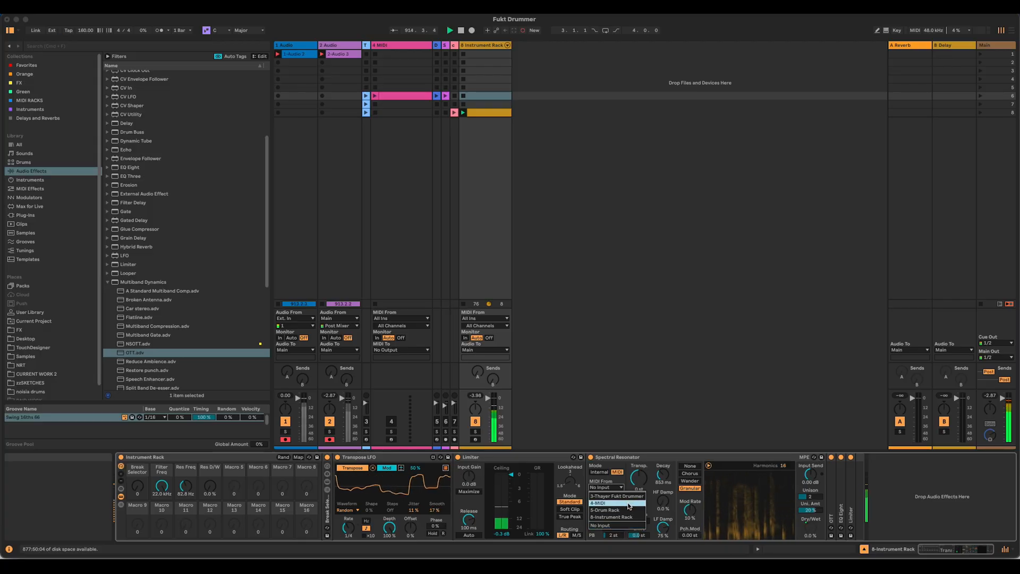
left_click(629, 504)
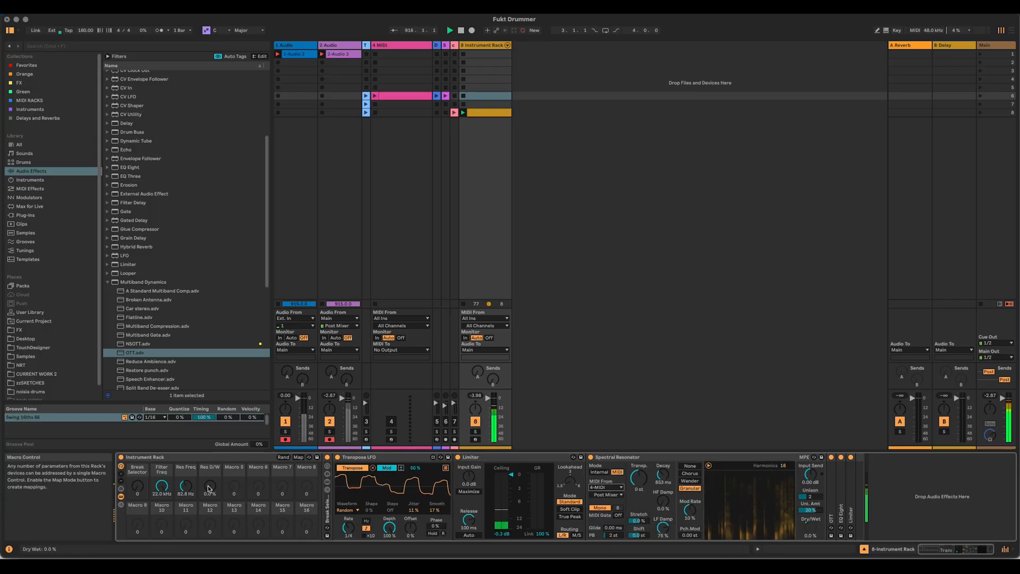
left_click_drag(209, 489, 209, 478)
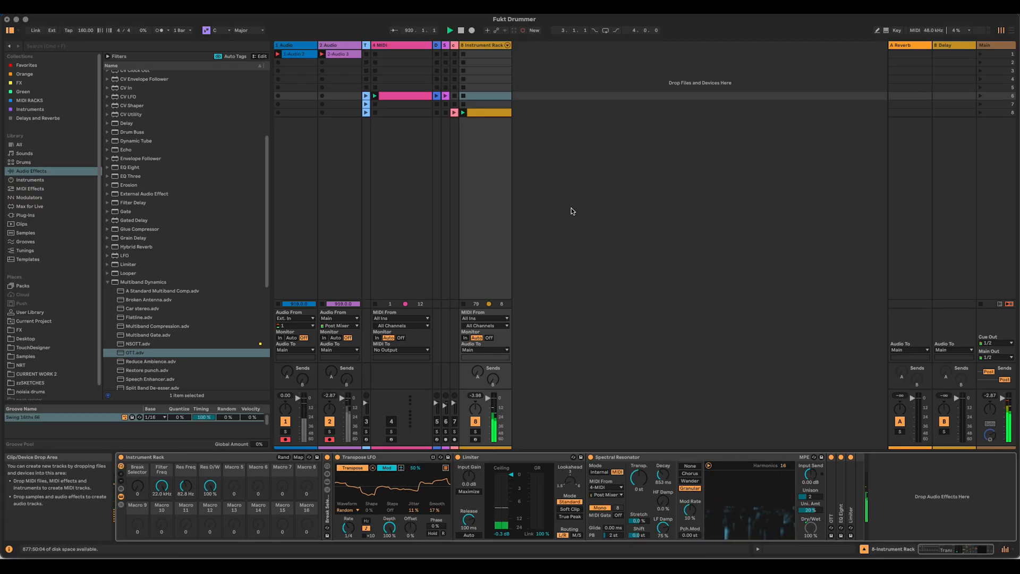
Step: Activate the 4-MIDI track, return the Spectral Resonator to Internal mode, and fold the Limiter and Transpose LFO devices
left_click(391, 420)
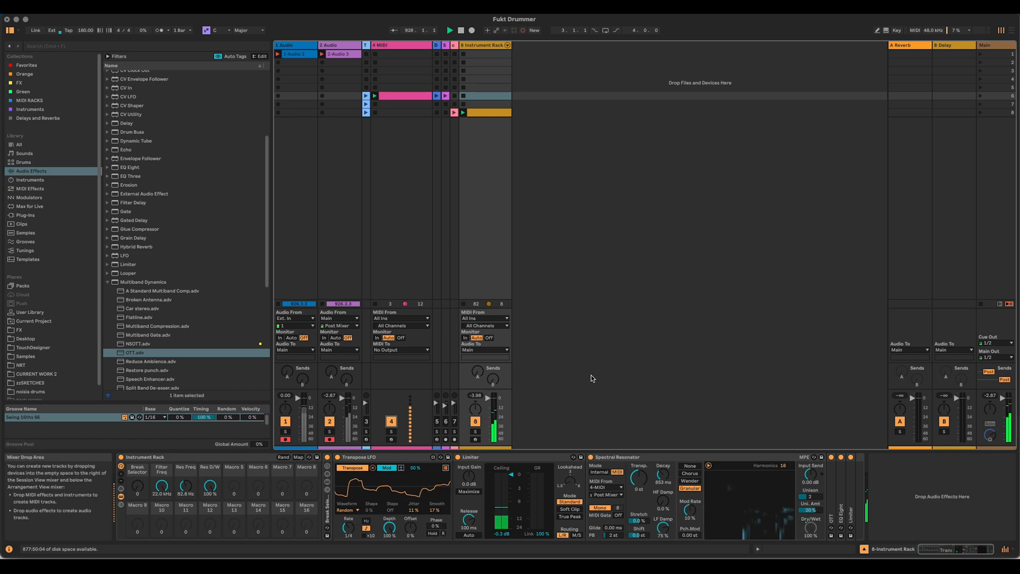
left_click(599, 471)
left_click(500, 460)
double_click(500, 460)
double_click(382, 457)
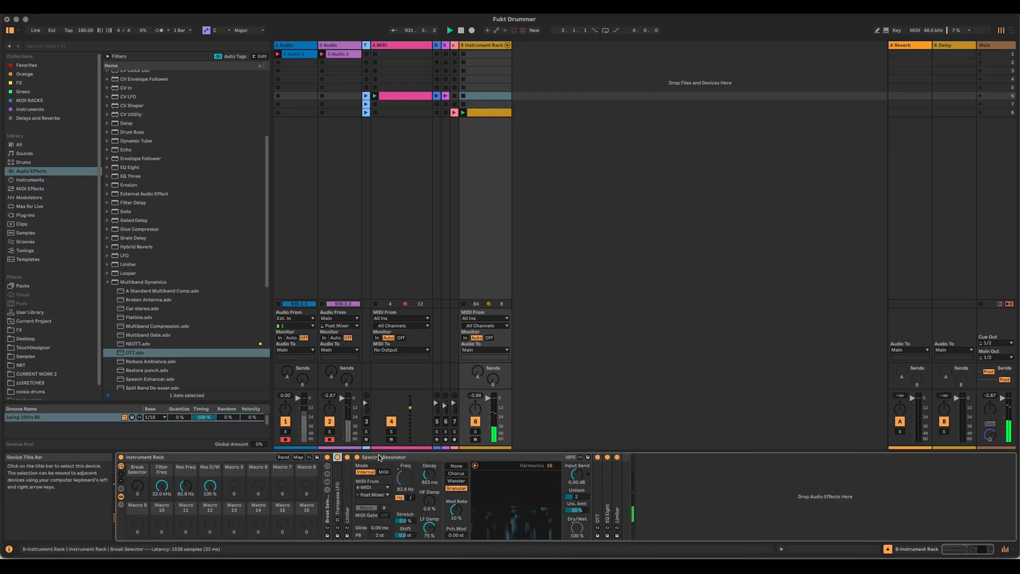
Step: Stop the clip playing on the 4-MIDI track and set the Res D/W macro to 0%
left_click(376, 104)
left_click_drag(211, 486, 211, 536)
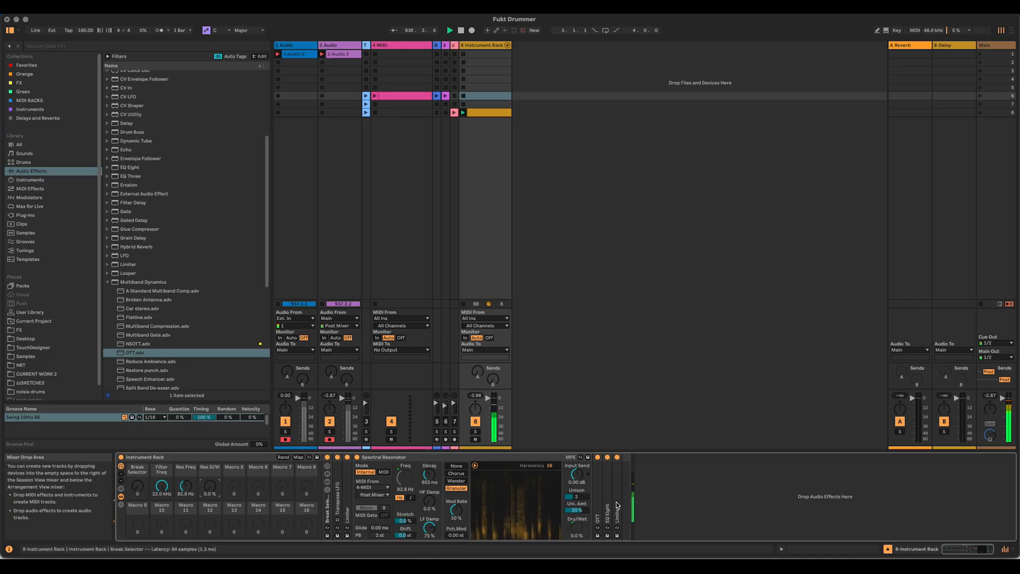
Step: Unfold the Transpose LFO and try its Depth at 0%, returning it to 100%
double_click(341, 511)
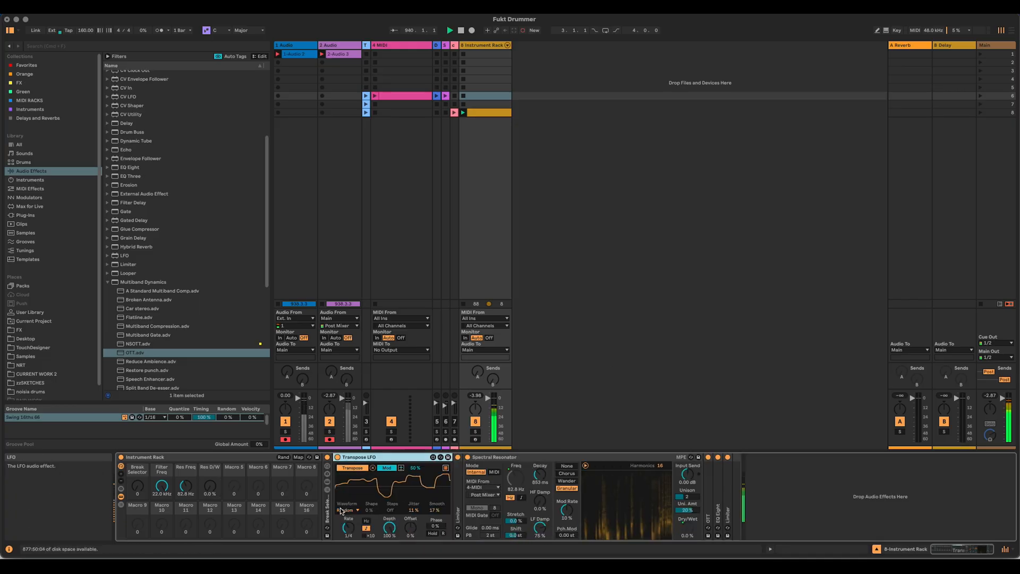
left_click_drag(389, 527, 389, 563)
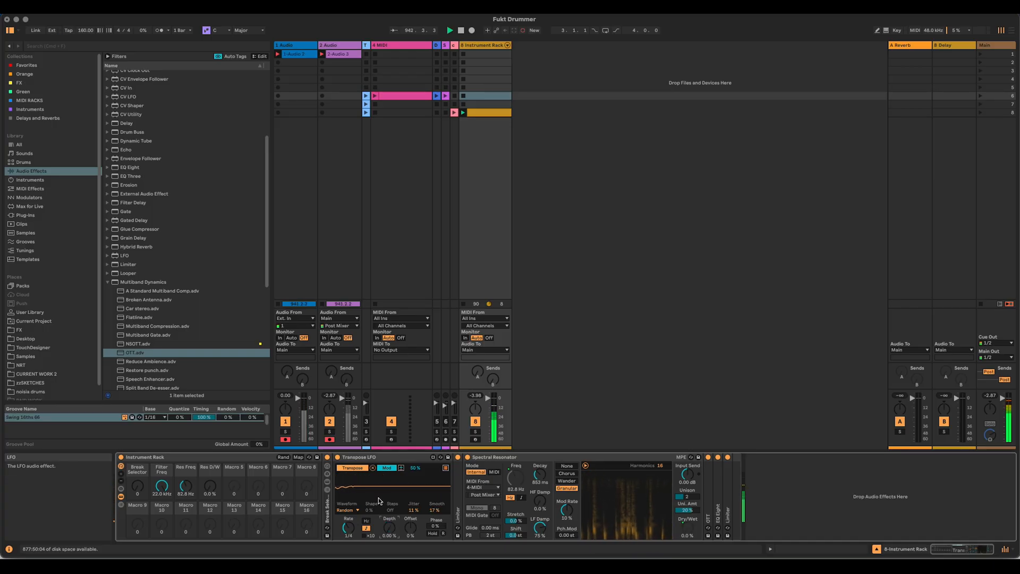
left_click_drag(389, 527, 390, 478)
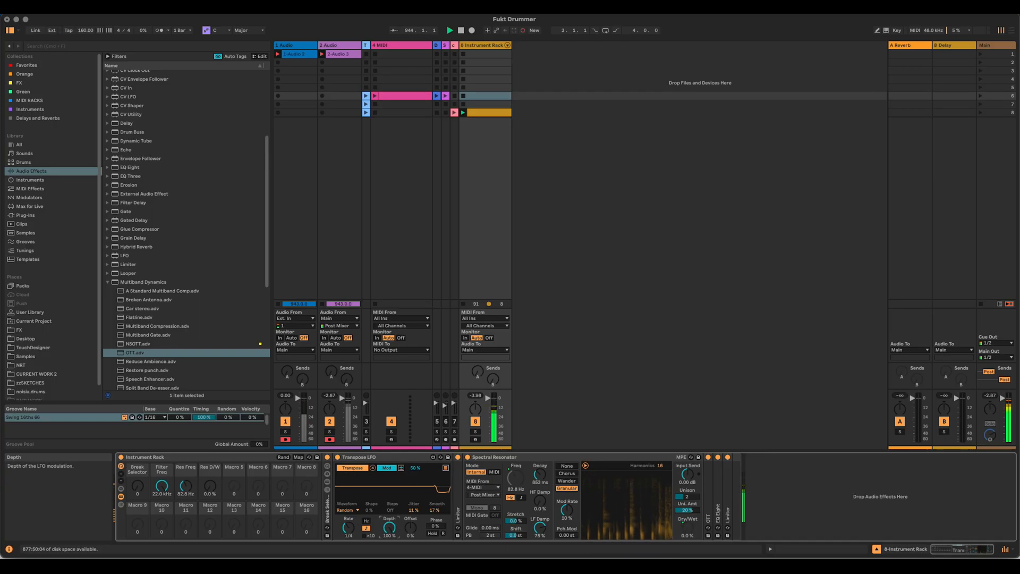
Step: Map the Transpose LFO's Depth to Macro 9 of the outer rack and rename that macro Transpose Depth
right_click(390, 527)
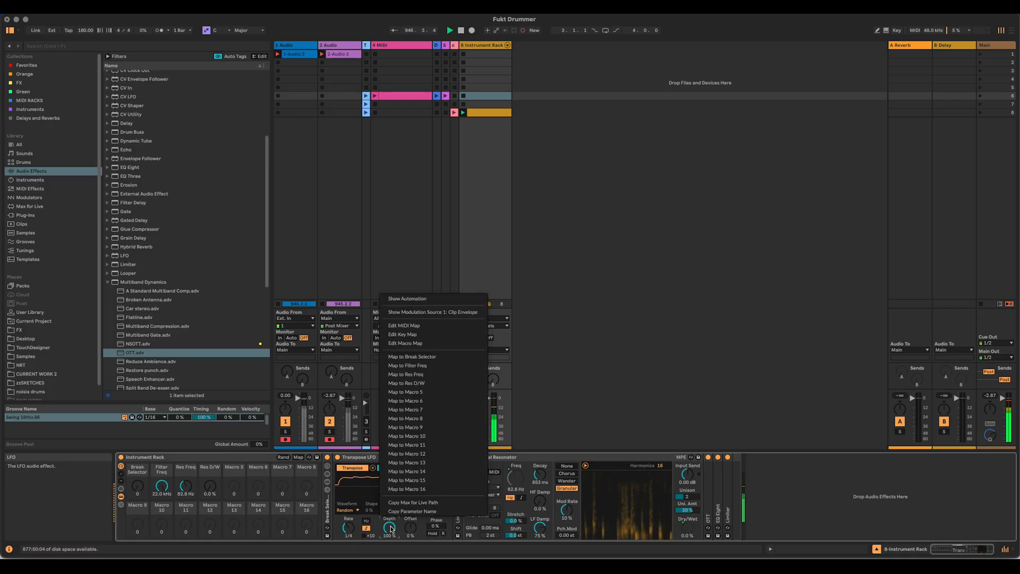
left_click(439, 428)
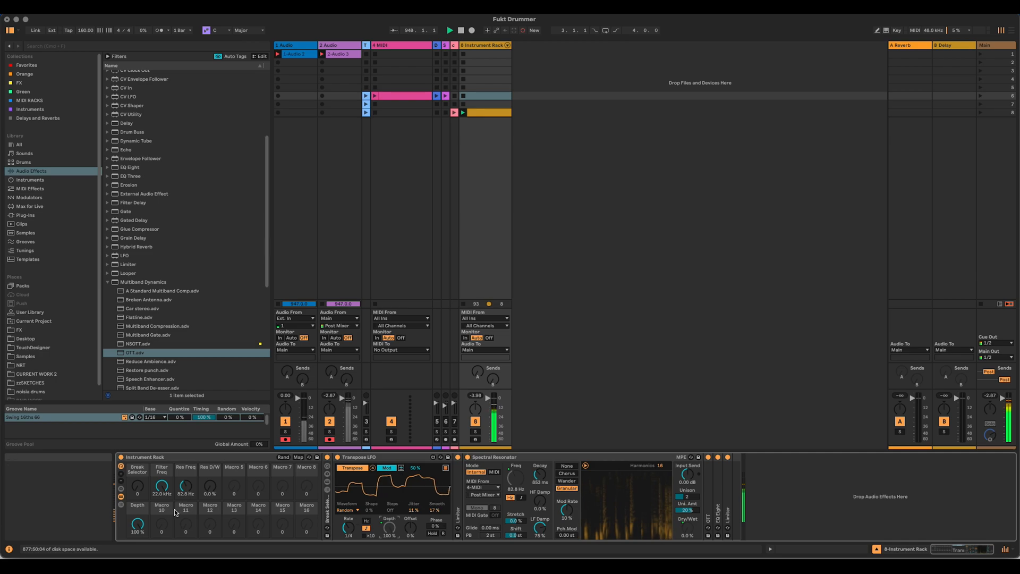
key("super+r")
type("Transpose Depth")
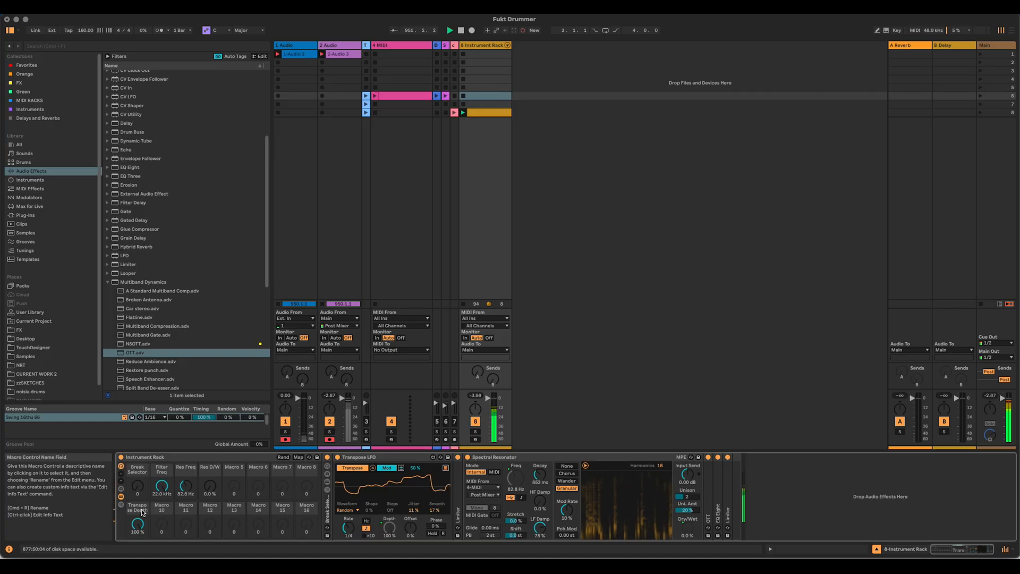
key("Return")
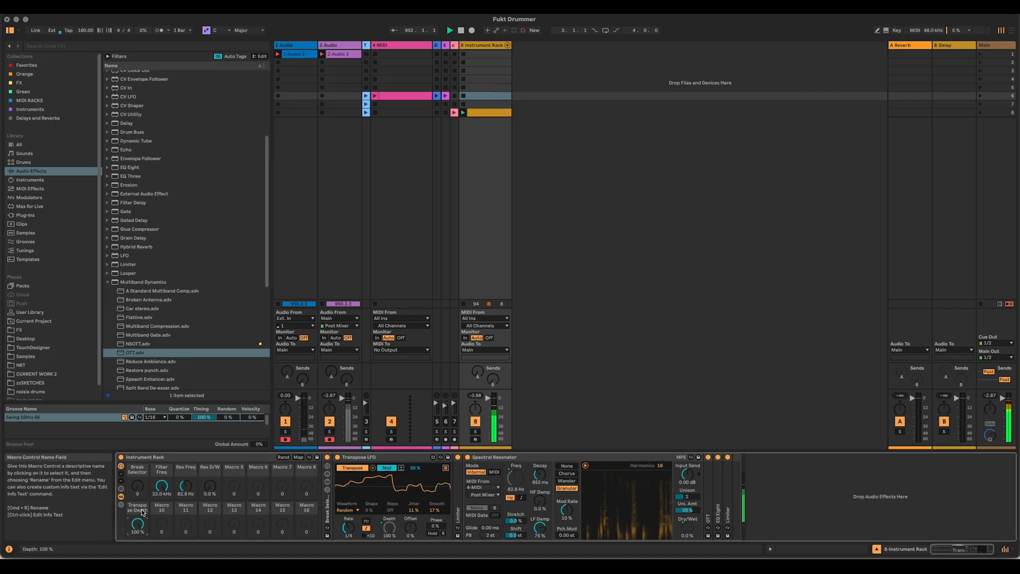
Step: Set the Break Selector rack's Transpose mapping range to -24 to +24 st and the Transpose Depth macro to about 41%
left_click(327, 468)
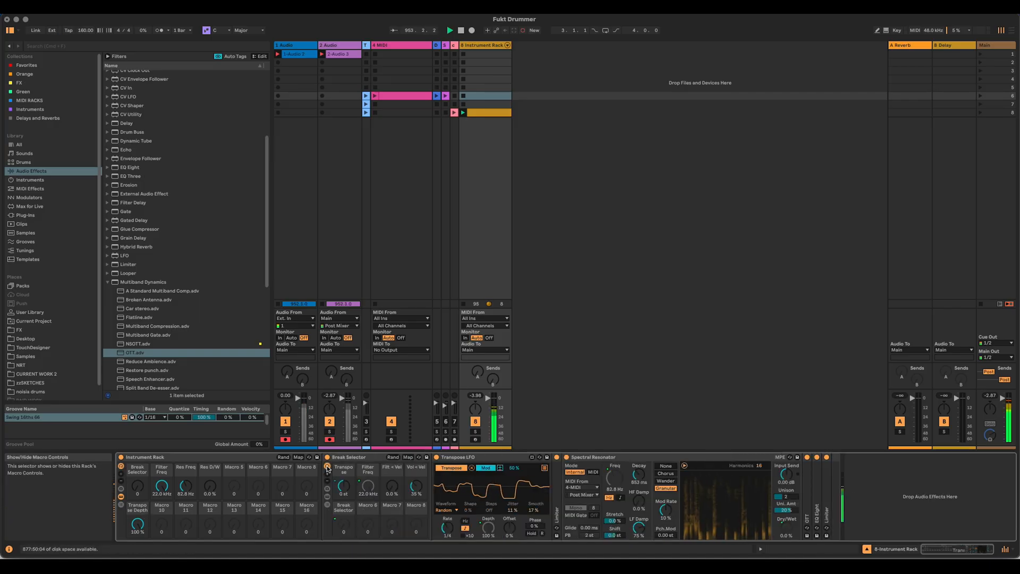
left_click(408, 459)
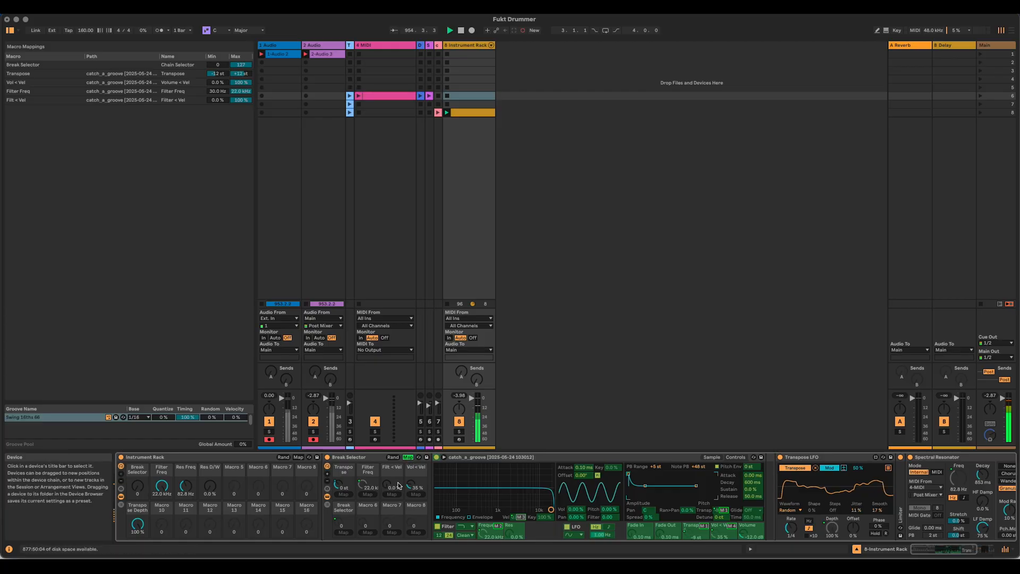
left_click(218, 75)
type("-24")
key("Return")
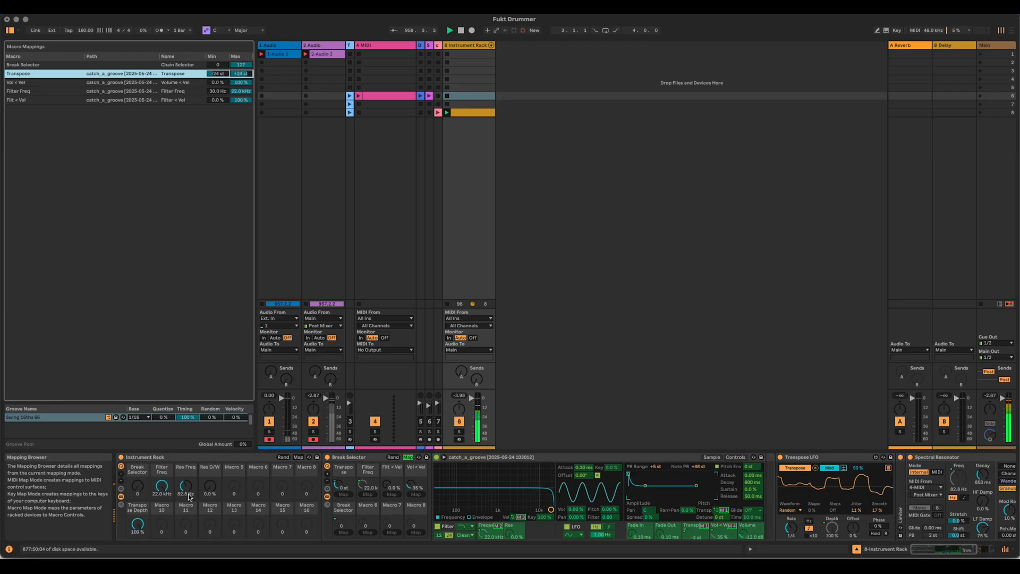
left_click(408, 457)
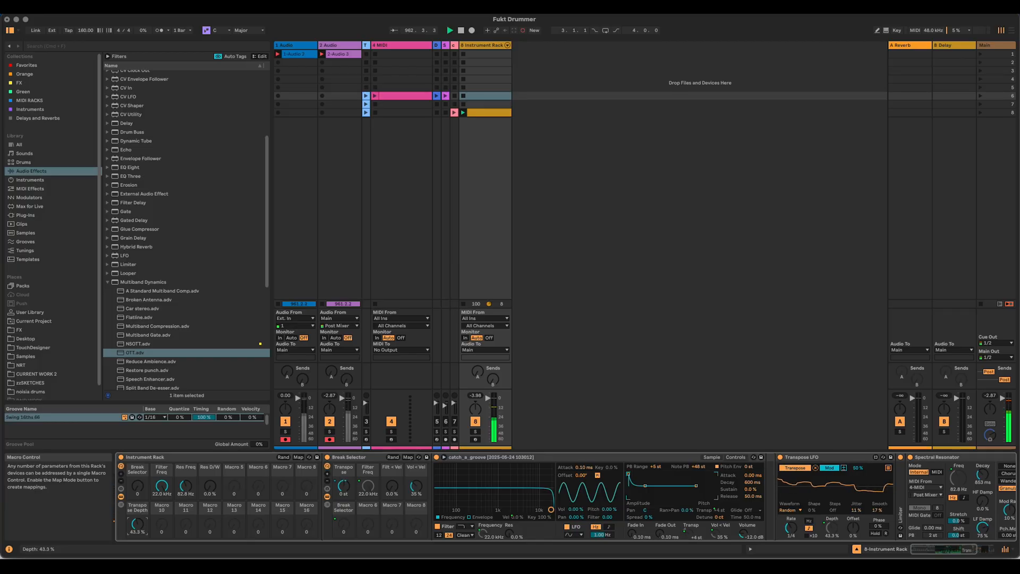
Step: Fold the sampler, the Break Selector rack, the Transpose LFO and the Spectral Resonator to compact the device chain
left_click(483, 461)
double_click(484, 461)
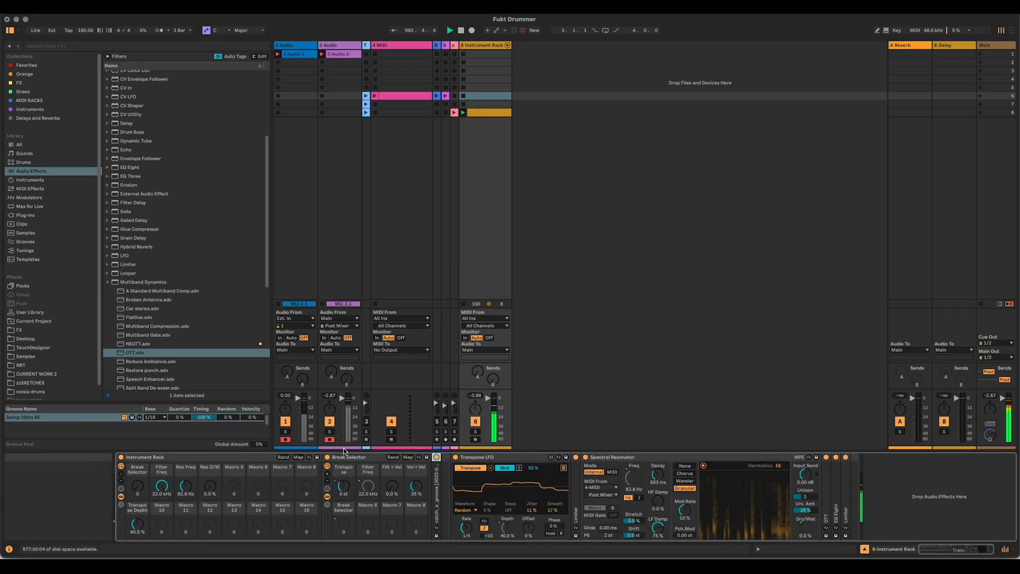
left_click(349, 458)
double_click(349, 458)
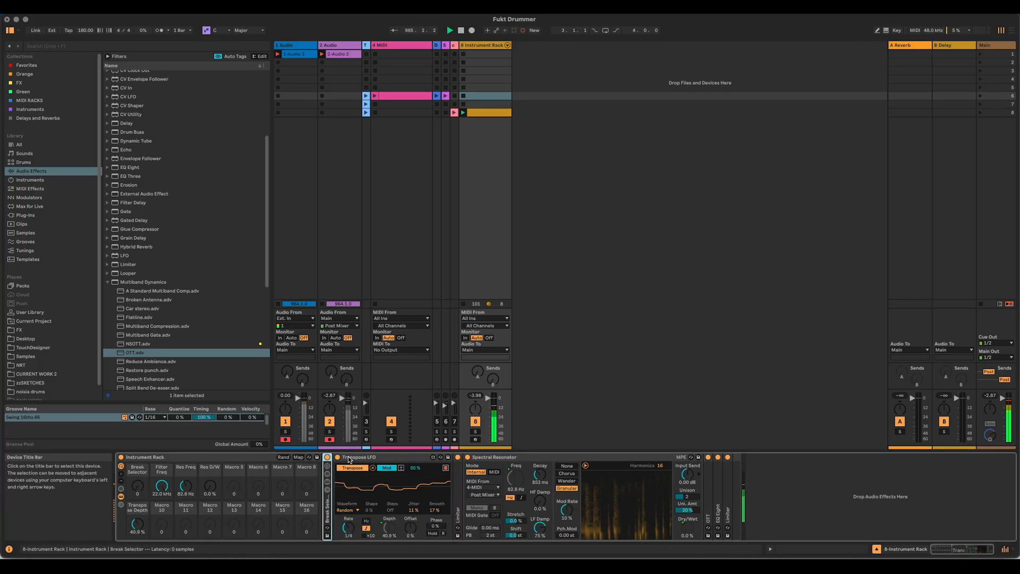
double_click(396, 457)
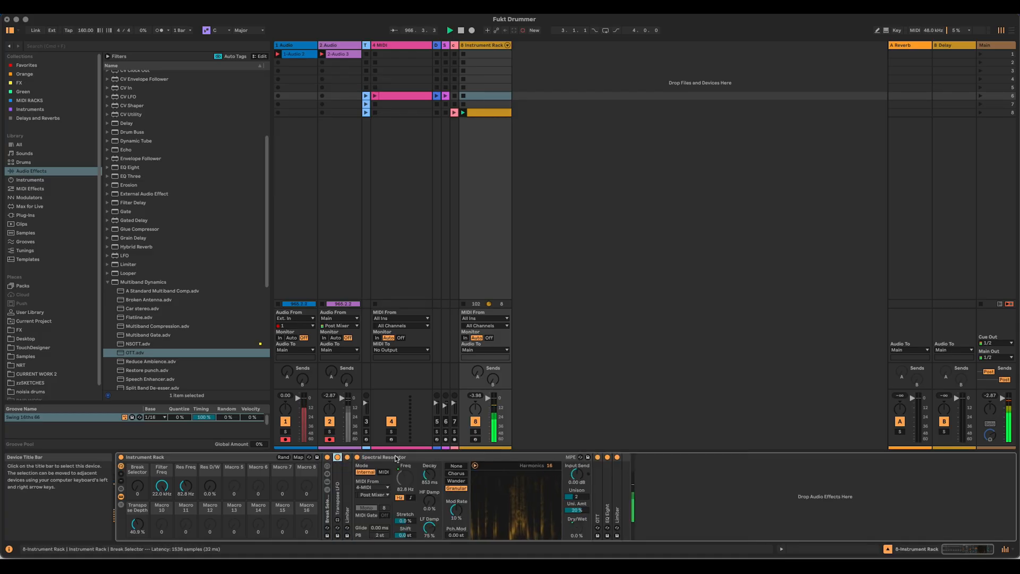
double_click(396, 458)
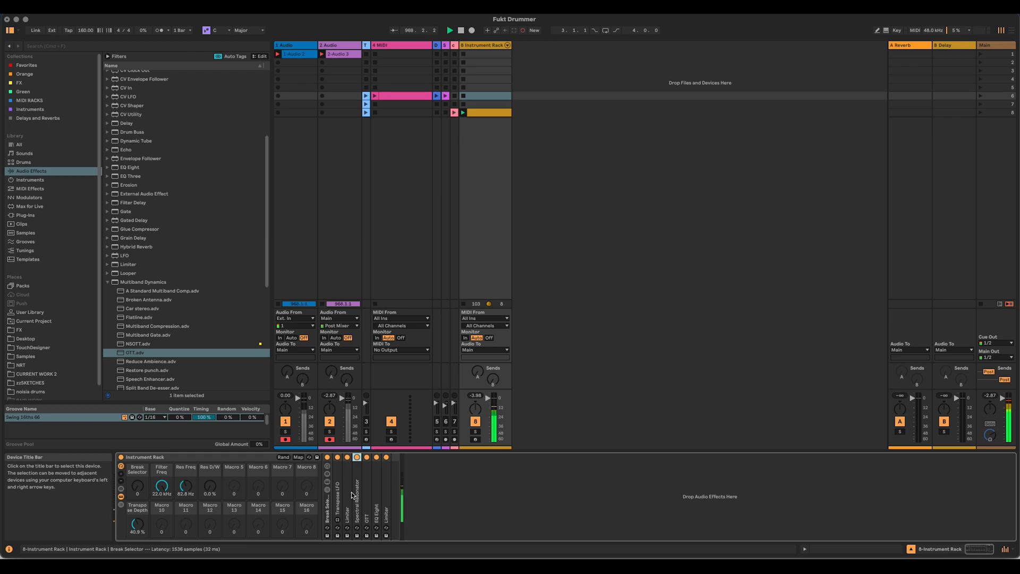
Step: Insert the Pitch Hack audio effect just before the Spectral Resonator and set its Dry/Wet to 100%
left_click(108, 283)
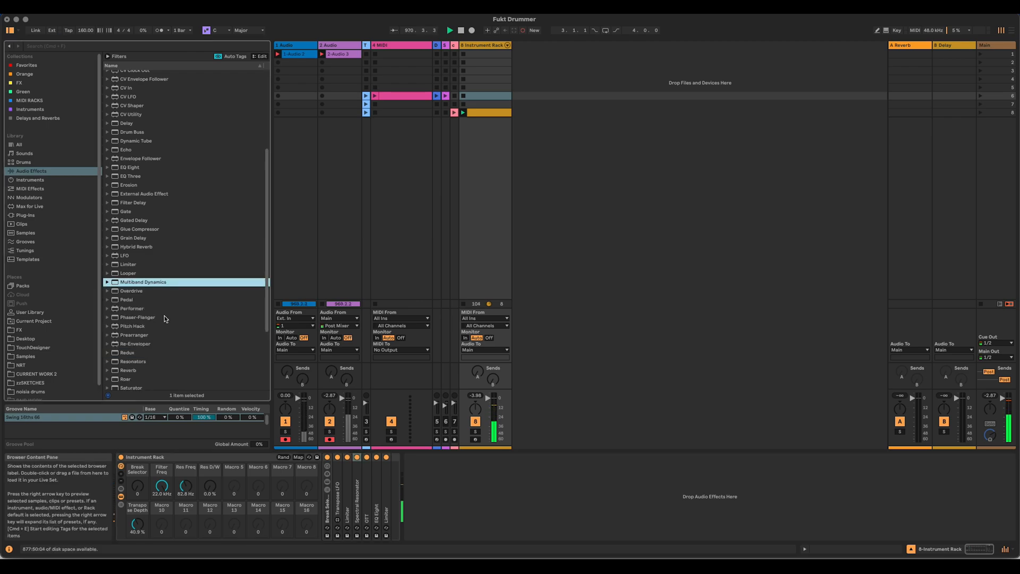
scroll(164, 318, "down", 3)
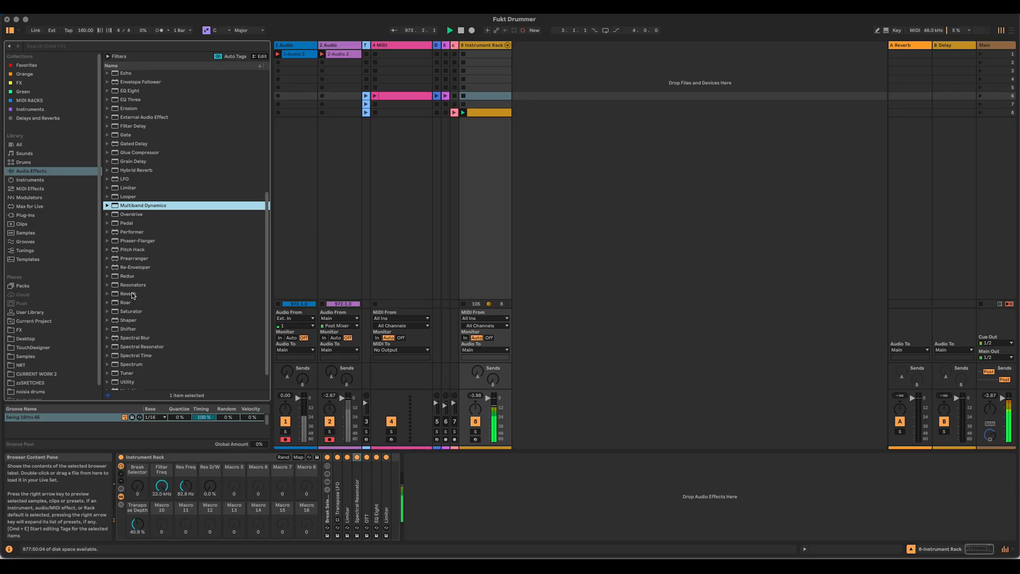
left_click(138, 250)
left_click_drag(165, 255, 355, 490)
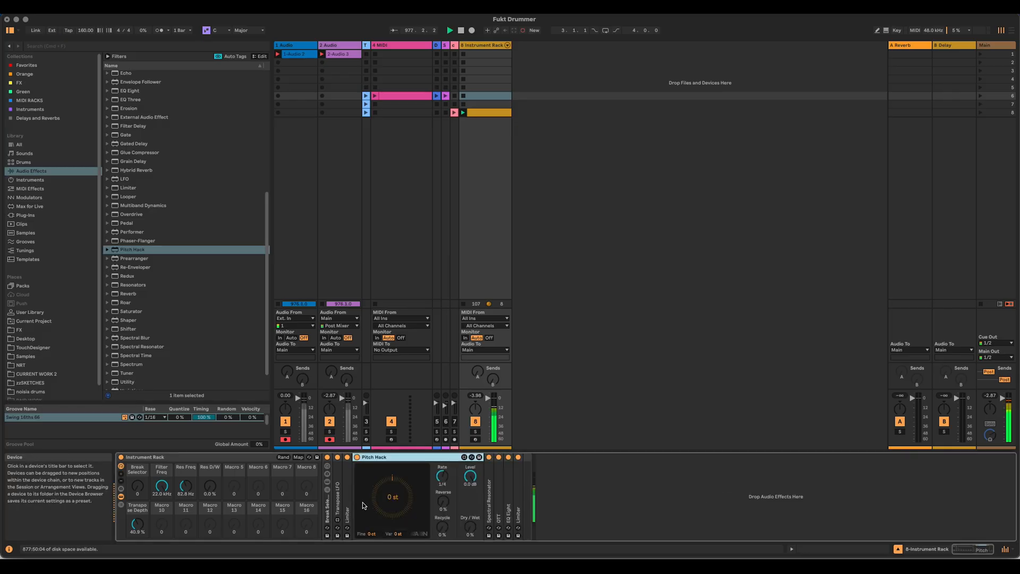
left_click_drag(470, 527, 470, 494)
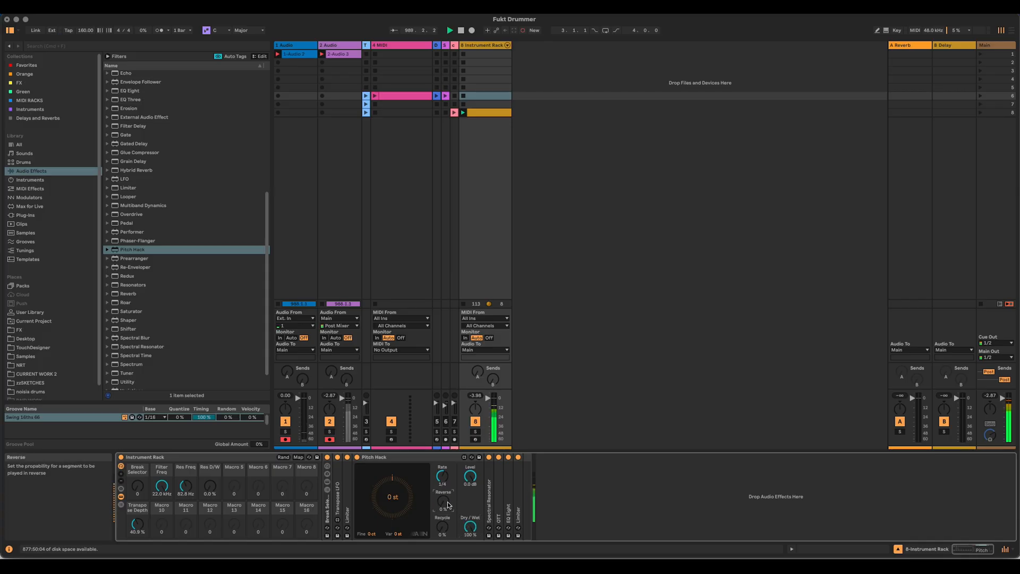
Step: Map Pitch Hack's Reverse to Macro 13 of the outer rack and rename that macro Reverse Chance
left_click_drag(444, 503, 445, 500)
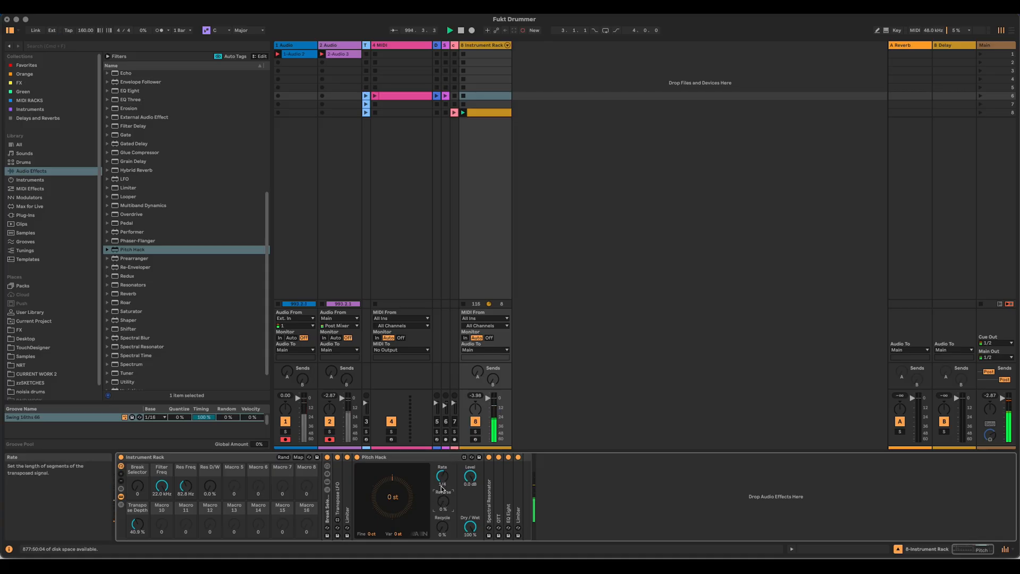
left_click_drag(445, 507, 445, 507)
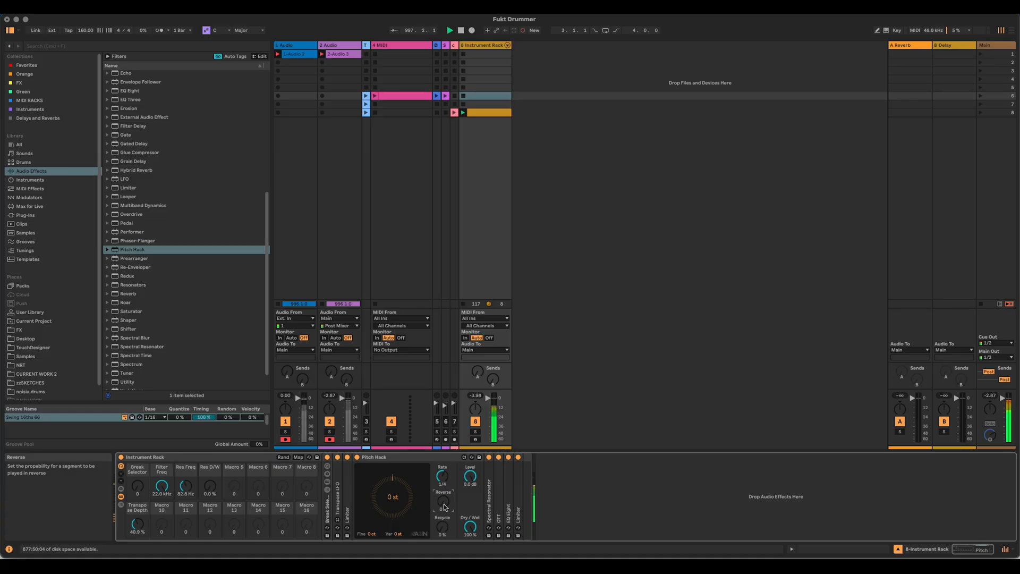
right_click(444, 506)
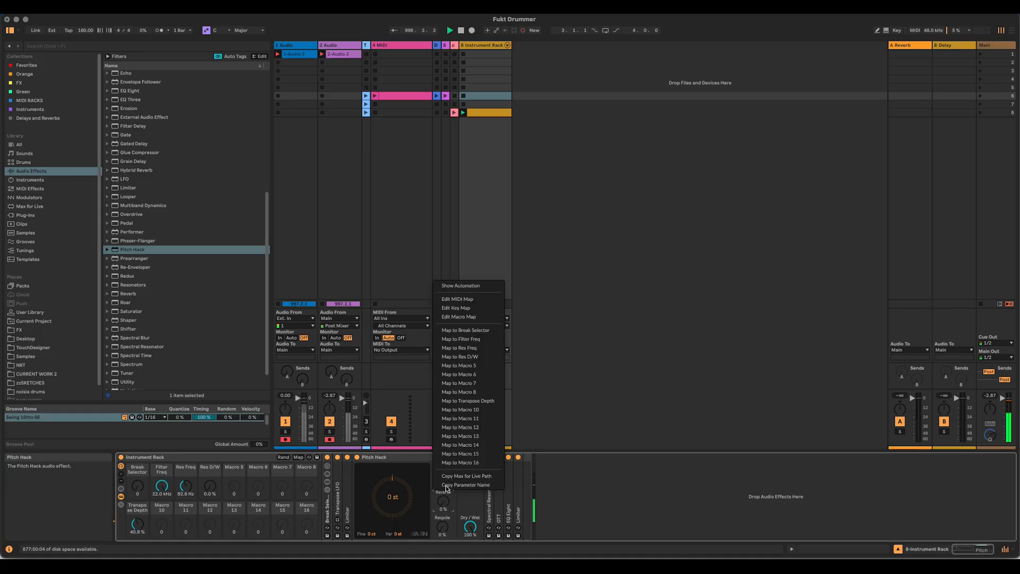
left_click(478, 429)
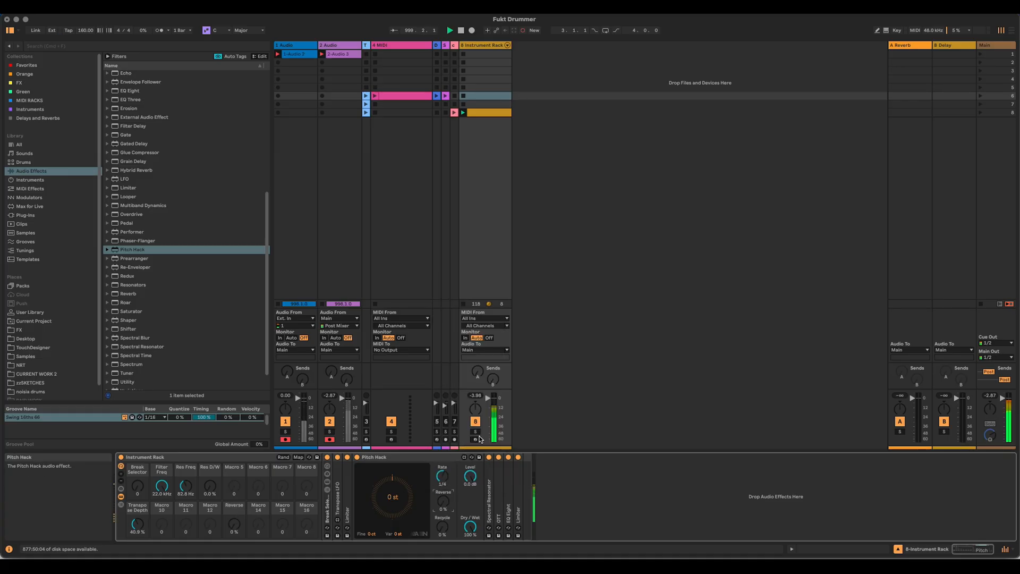
left_click(238, 506)
left_click(238, 505)
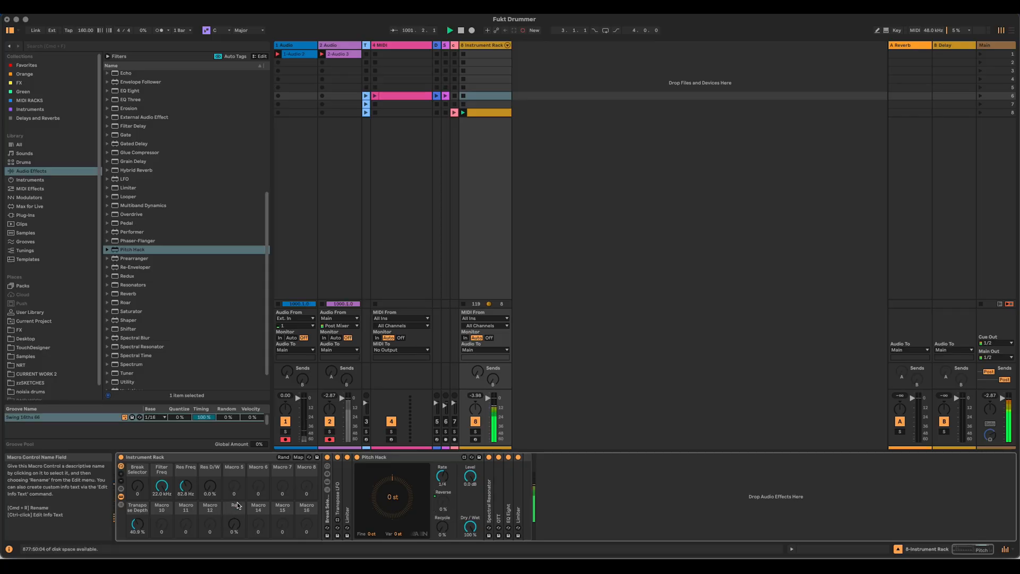
left_click(238, 506)
Step: Try the Reverse Chance macro at 100% and return it to 0%
left_click_drag(234, 523, 233, 479)
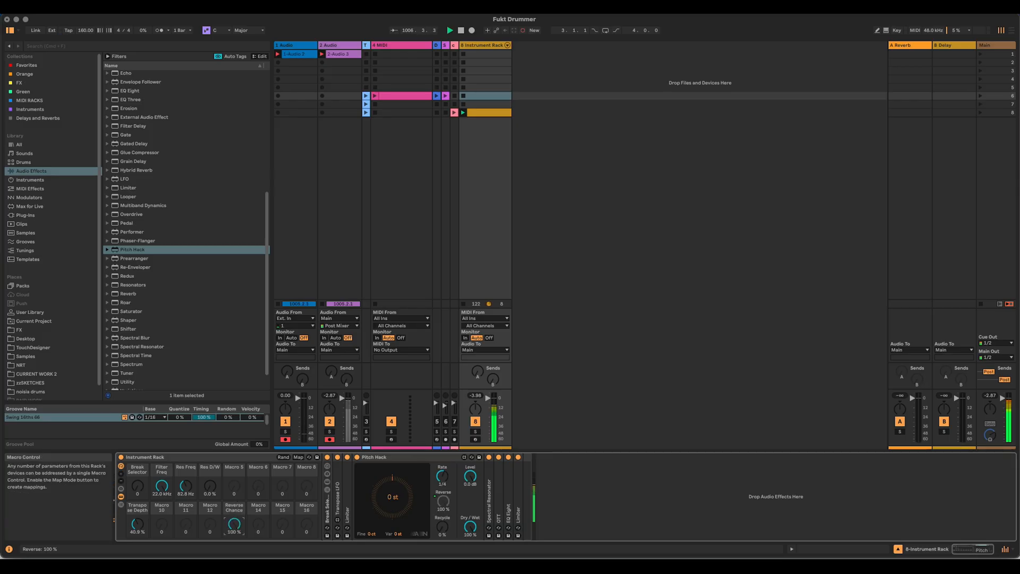
left_click_drag(233, 524, 234, 549)
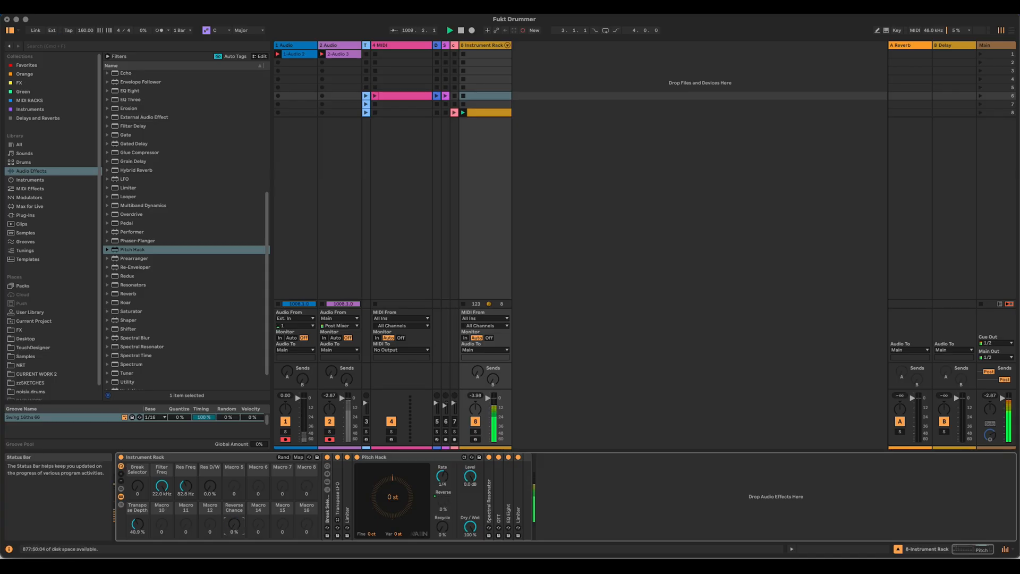
left_click_drag(235, 528, 236, 476)
left_click_drag(234, 524, 234, 552)
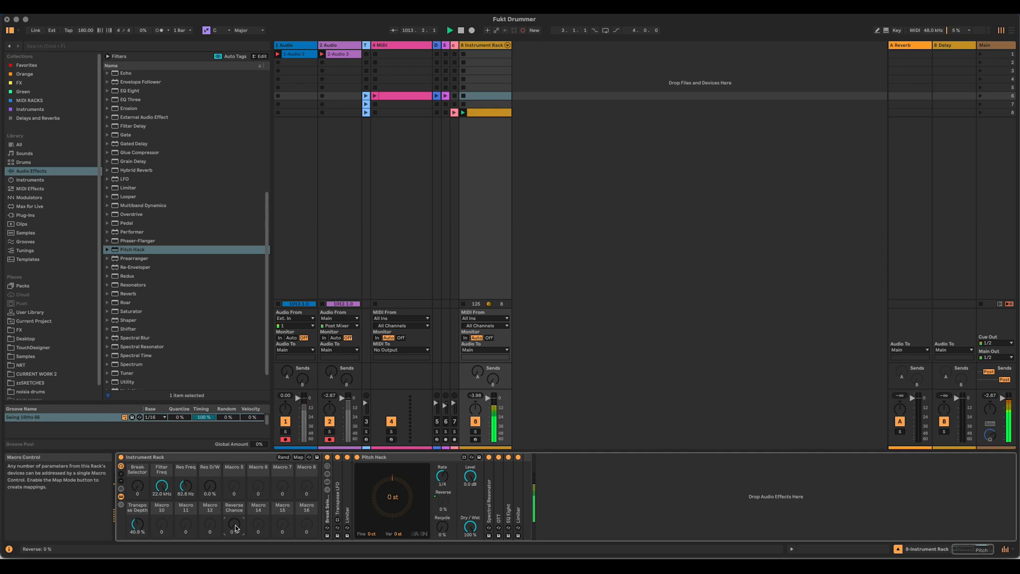
Step: Fold Pitch Hack and add Beat Repeat after the Spectral Resonator, in Insert mode with its filter on and Chance at 0%
double_click(378, 456)
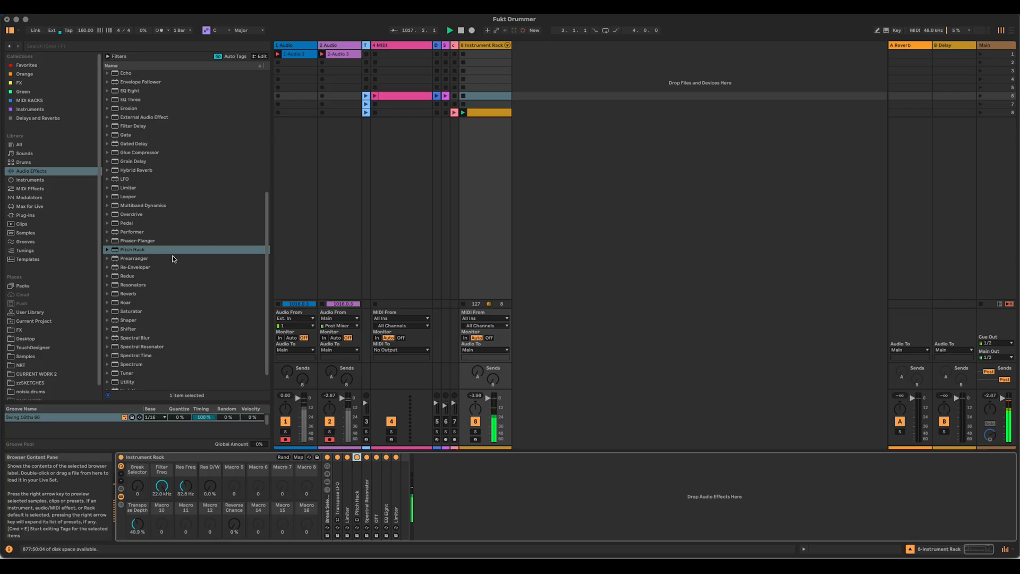
scroll(154, 202, "up", 8)
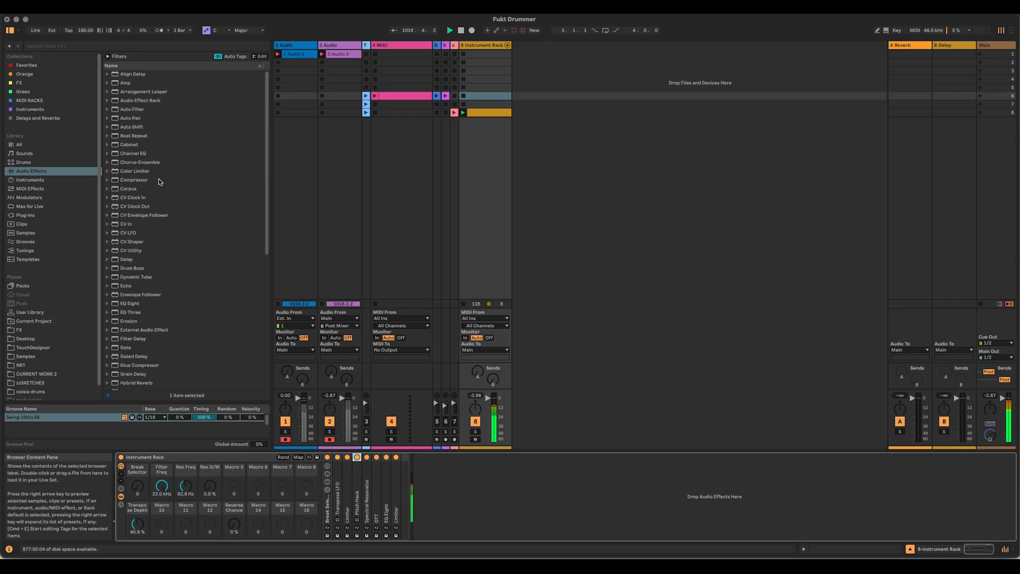
left_click_drag(130, 134, 372, 497)
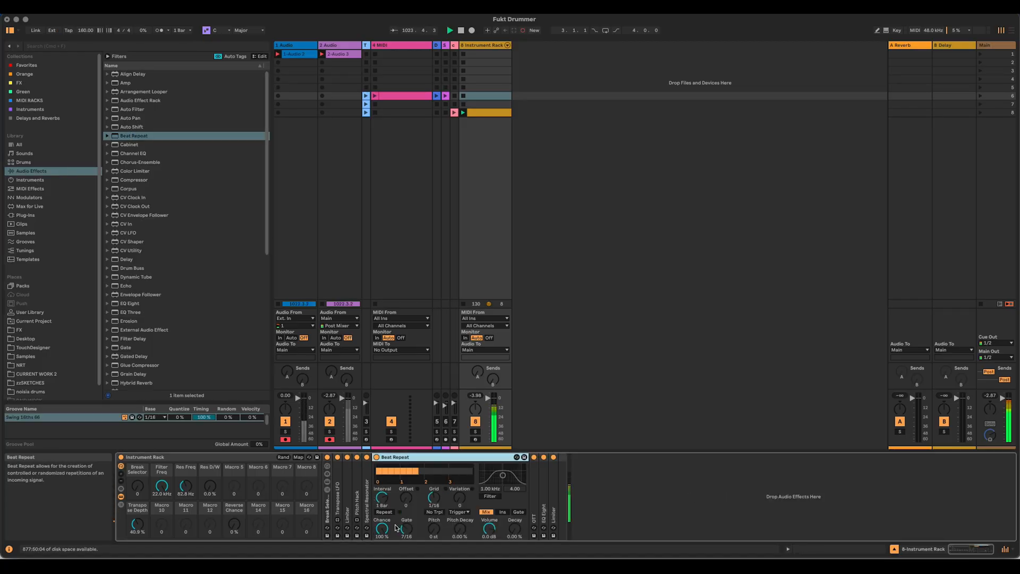
left_click(502, 512)
left_click(490, 496)
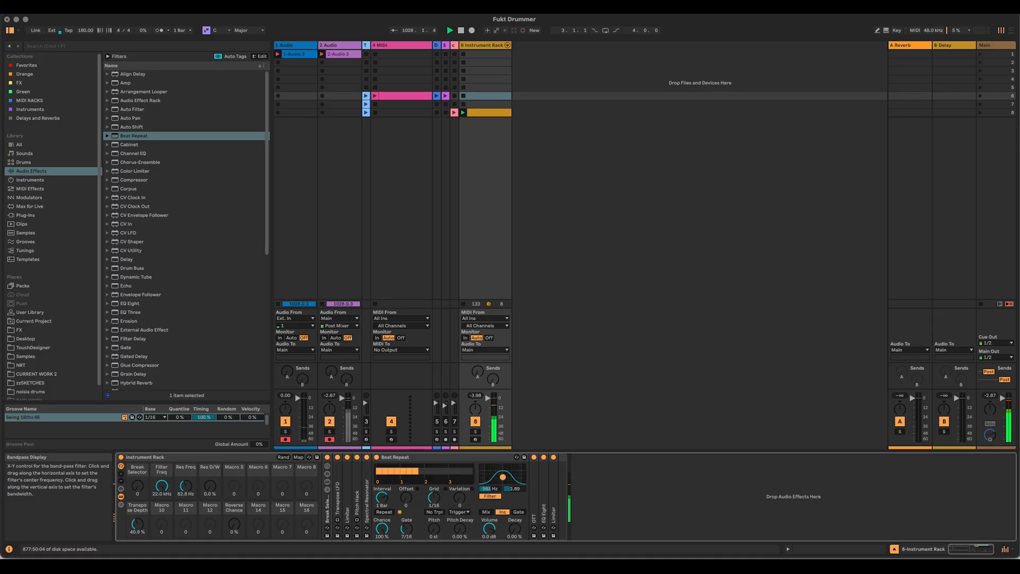
Step: Map Beat Repeat's Chance to Macro 5 of the outer rack and rename that macro BR Chance
right_click(382, 531)
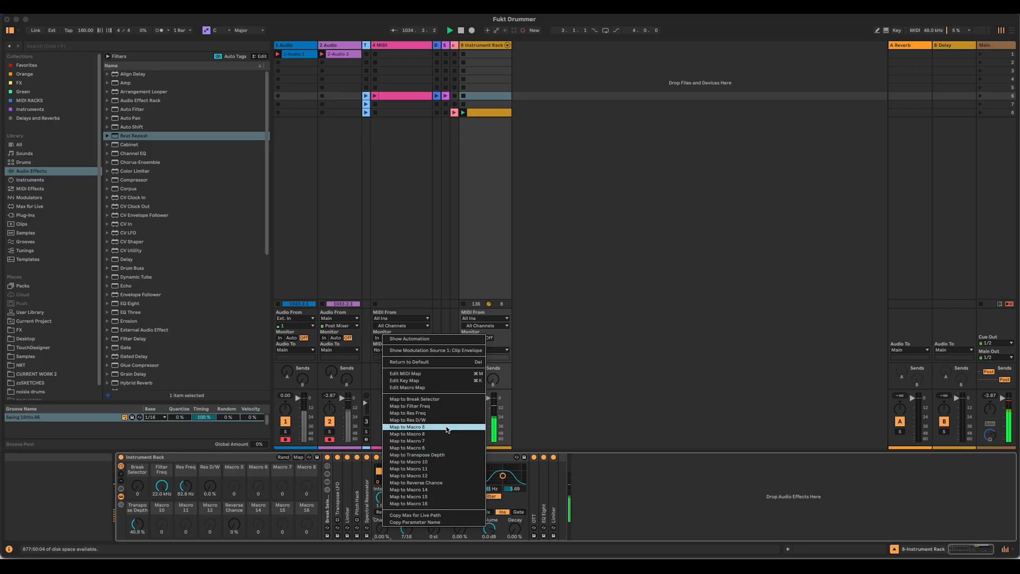
left_click(407, 427)
left_click(239, 468)
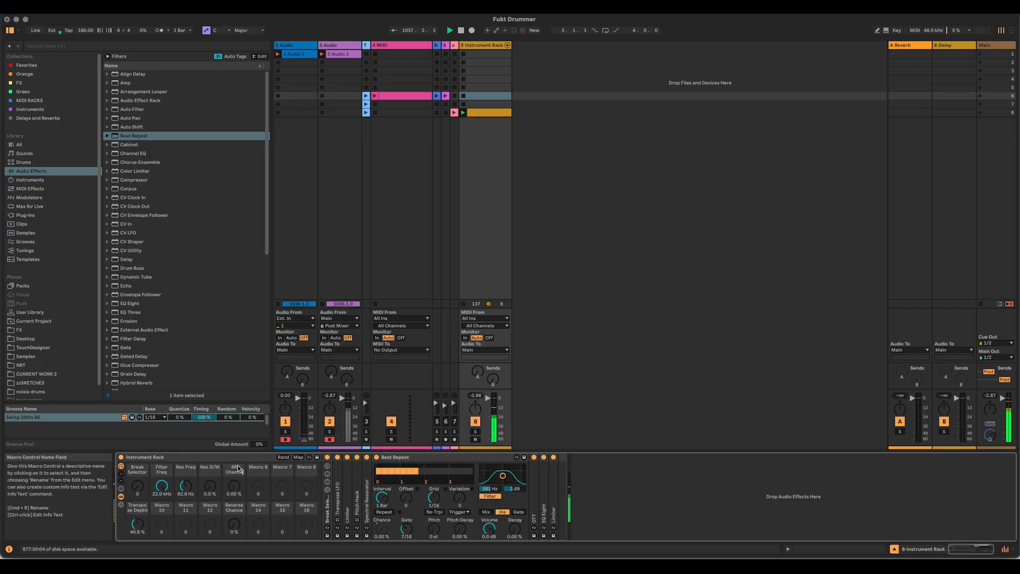
Step: Try the BR Chance macro together with the Reverse Chance macro and return both to 0%
left_click_drag(237, 522, 236, 478)
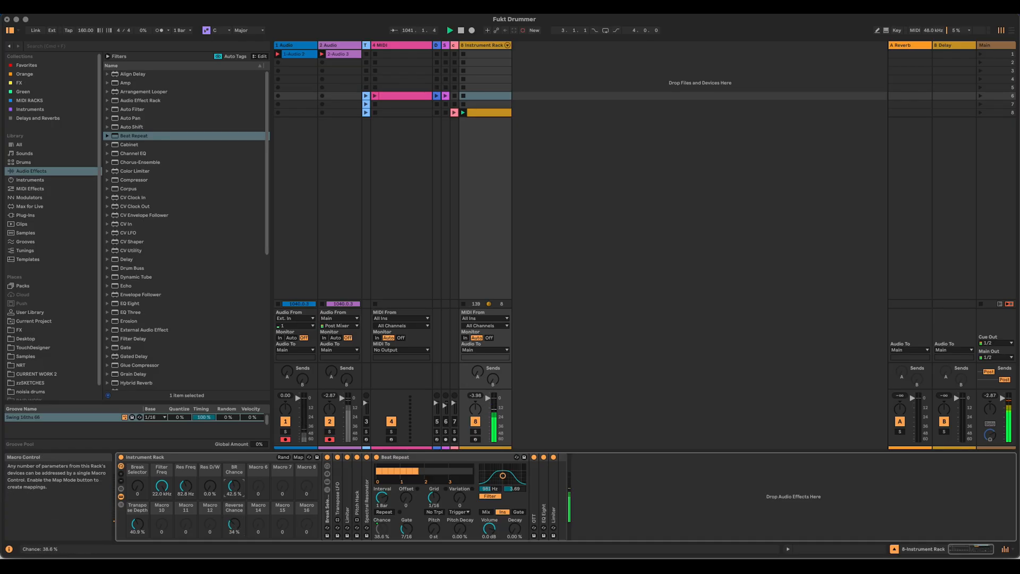
left_click_drag(231, 524, 231, 553)
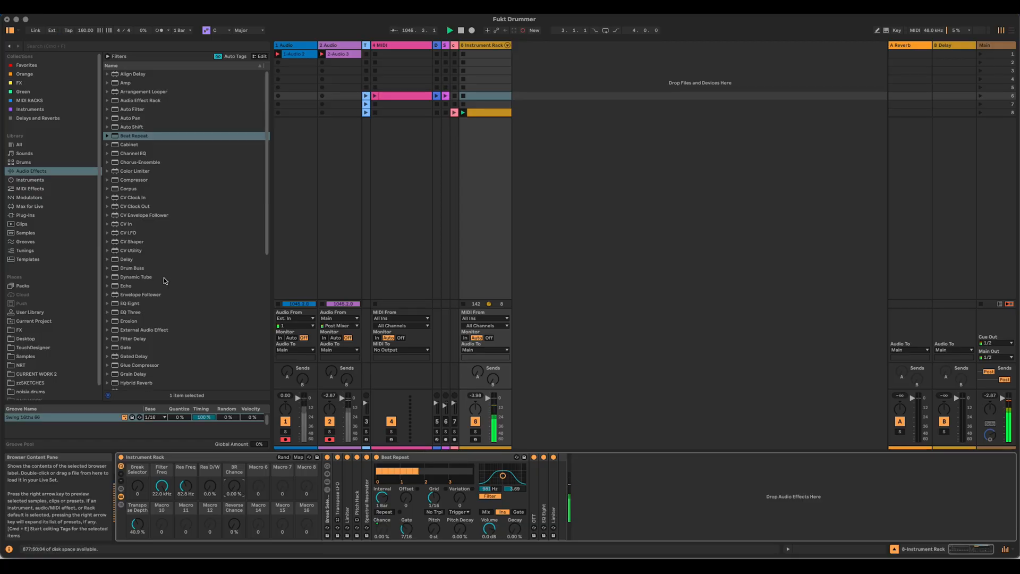
Step: Insert a Utility right after Beat Repeat and an LFO audio effect right after the Utility
scroll(162, 278, "down", 3)
scroll(161, 278, "down", 6)
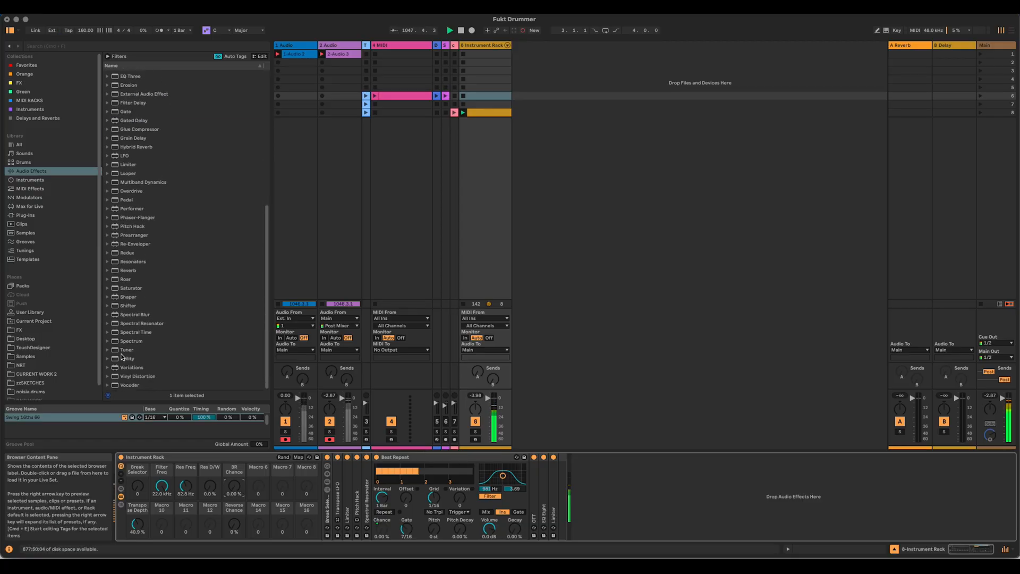
mouse_move(123, 357)
left_mouse_down()
mouse_move(560, 387)
mouse_move(553, 469)
mouse_move(531, 490)
left_mouse_up()
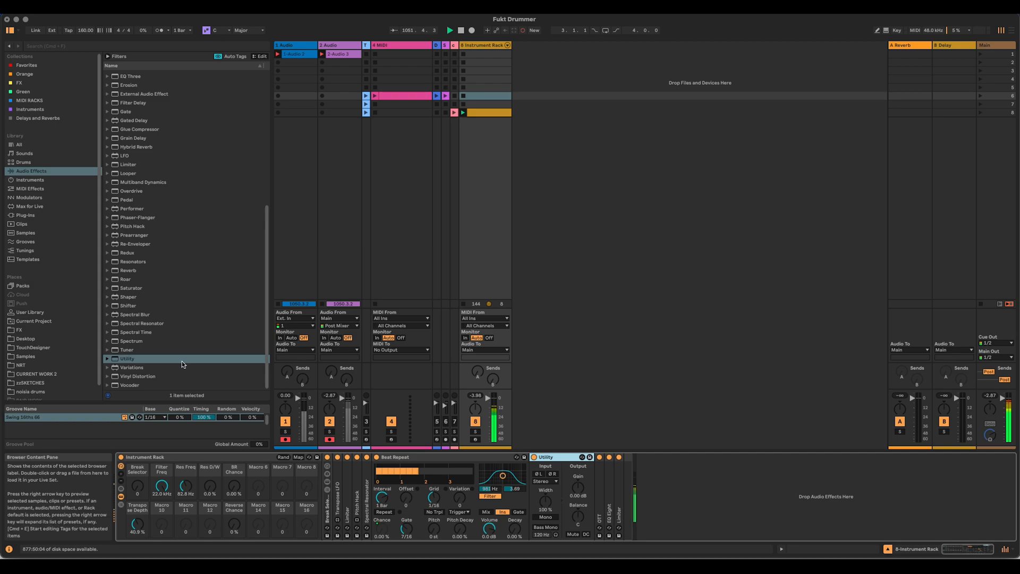
mouse_move(123, 156)
left_mouse_down()
mouse_move(574, 404)
mouse_move(596, 480)
left_mouse_up()
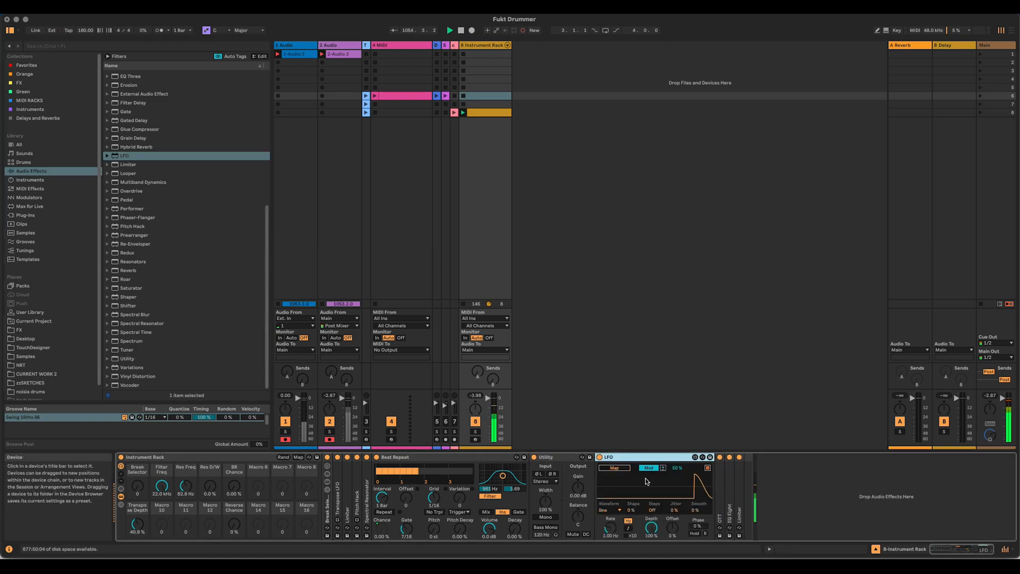
Step: Map the new LFO to the Utility's Gain
left_click(614, 467)
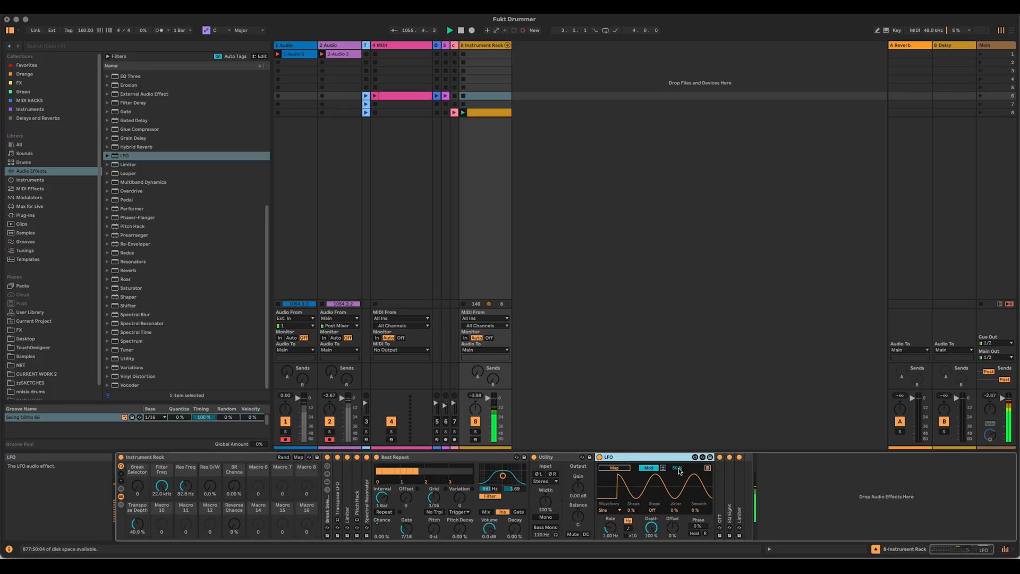
left_click(578, 487)
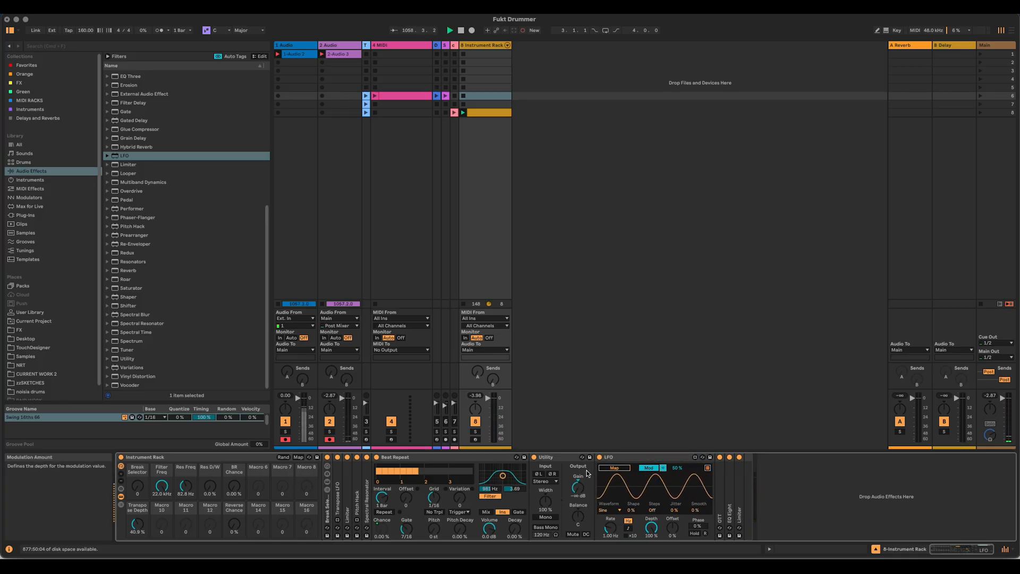
left_click(578, 487)
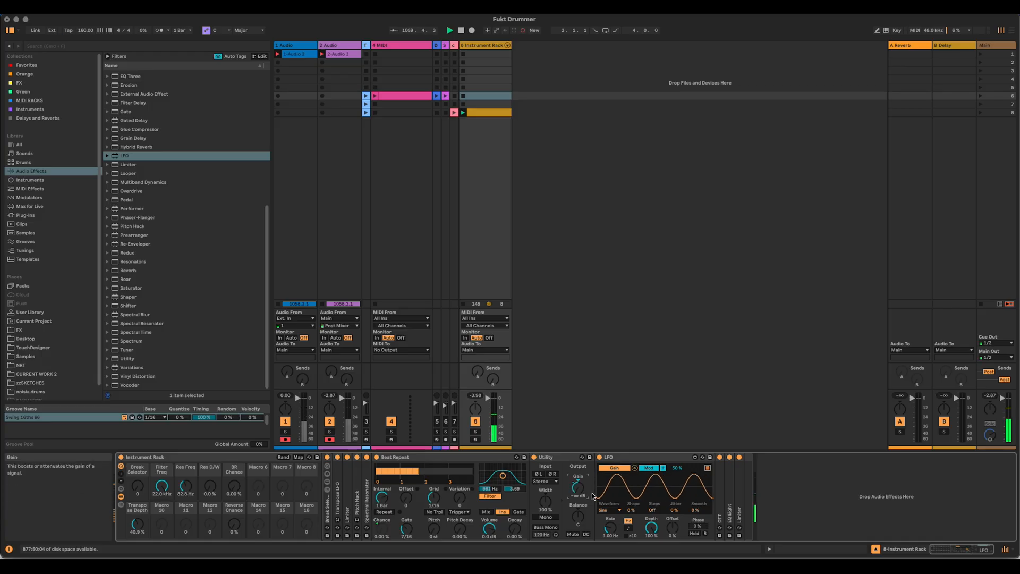
Step: Set the LFO to a synced 1/16 rate with -50% modulation amount and 100% depth, and reset the Utility's Gain to 0 dB
left_click(627, 528)
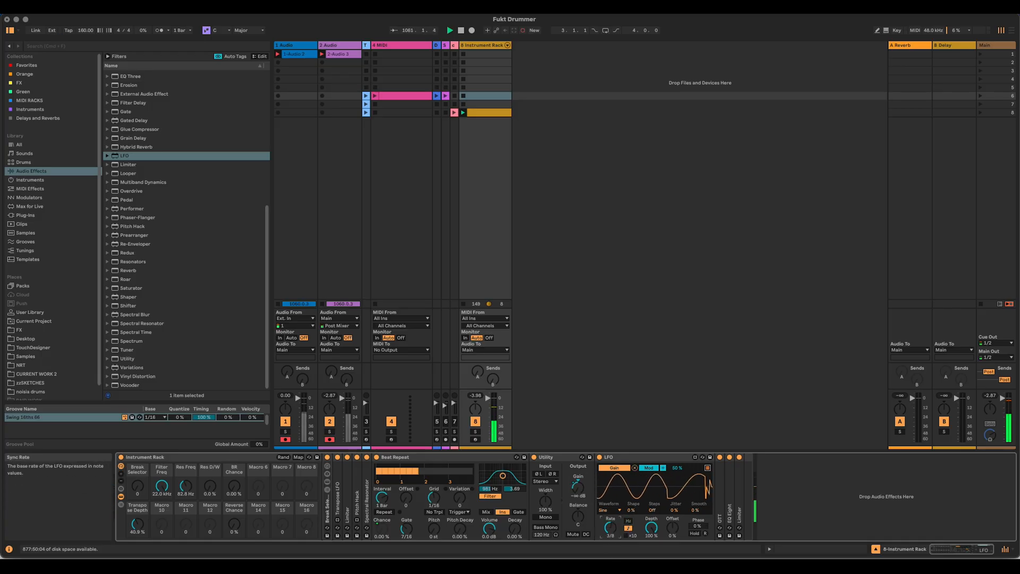
left_click_drag(610, 527, 610, 483)
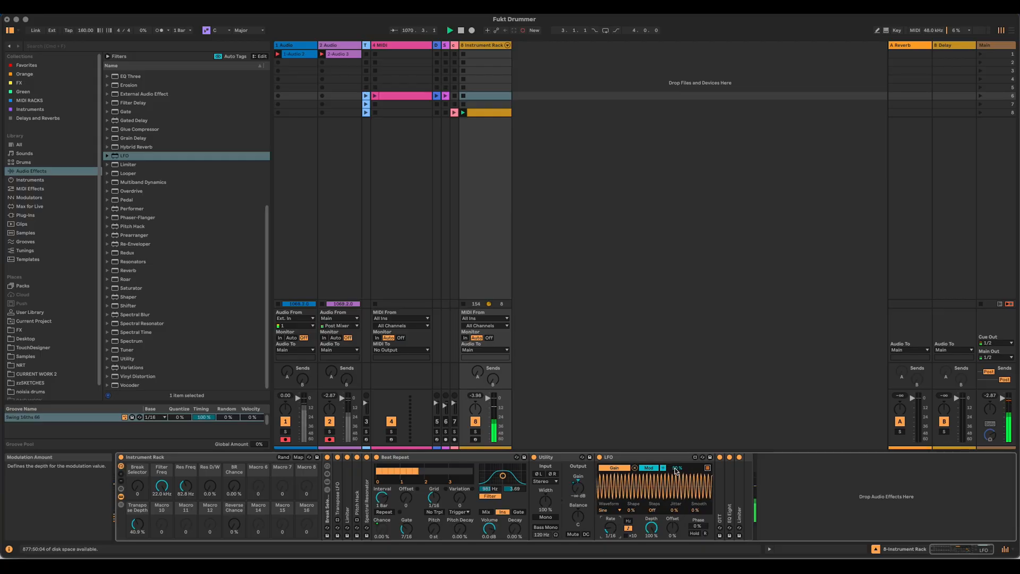
left_click_drag(677, 468, 677, 521)
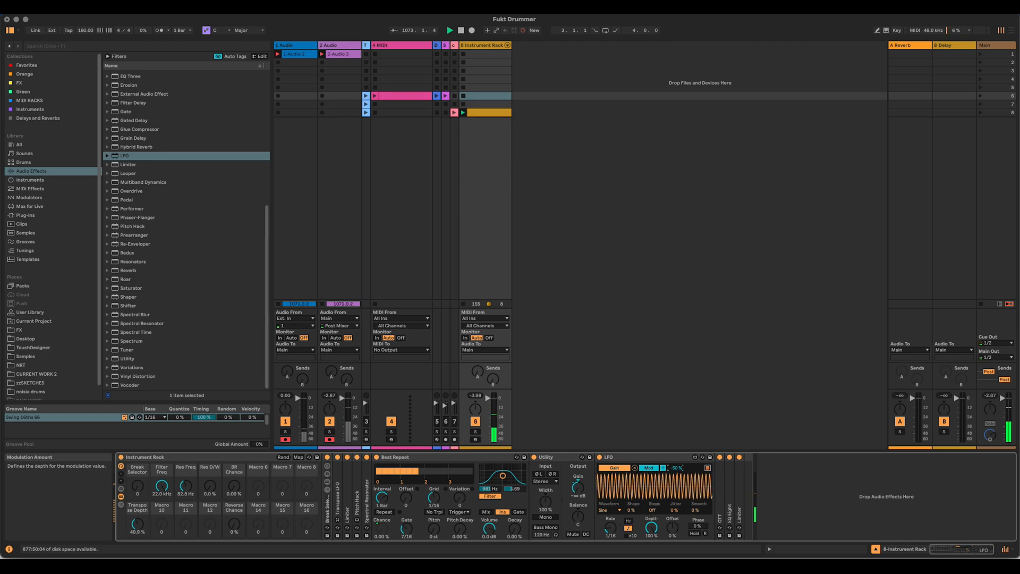
double_click(578, 485)
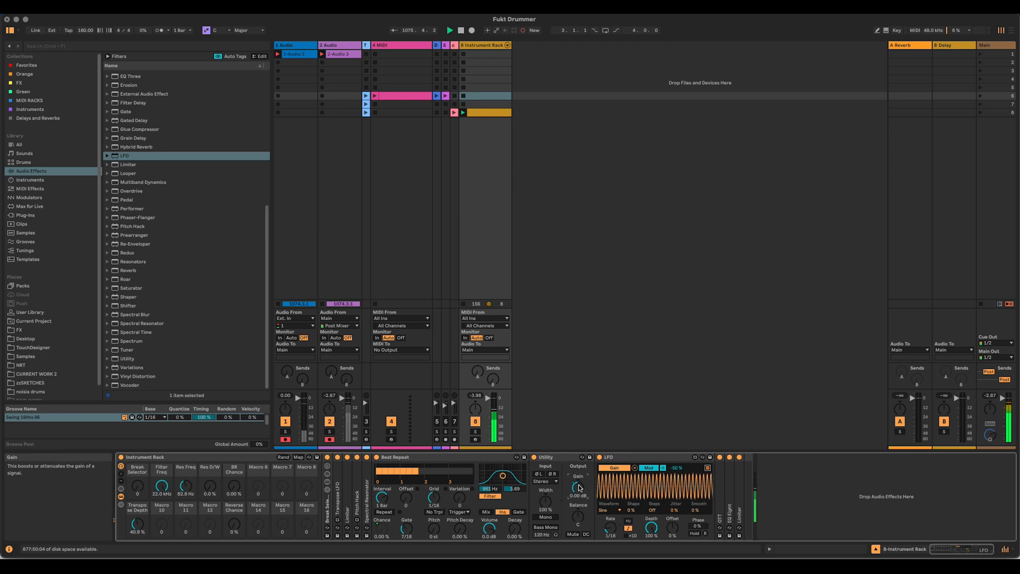
mouse_move(651, 528)
left_mouse_down()
mouse_move(652, 563)
mouse_move(652, 528)
left_mouse_up()
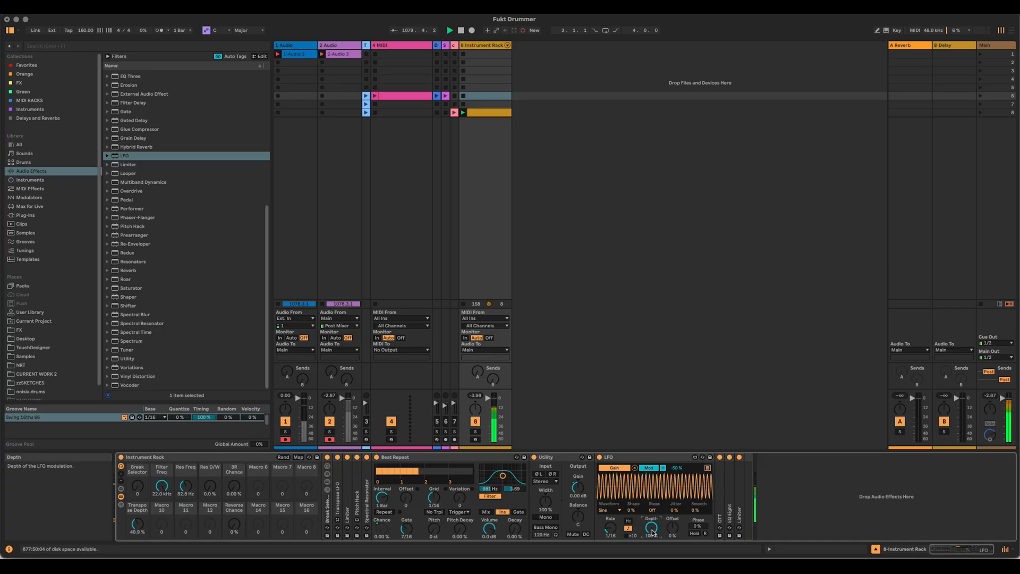
left_click_drag(654, 532, 654, 569)
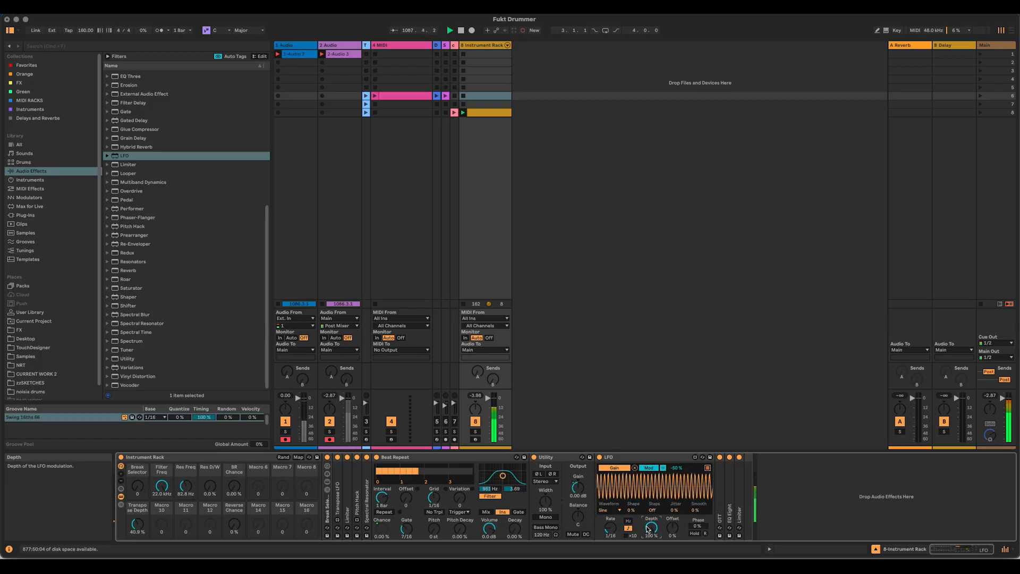
Step: Group the Utility and its LFO into an Audio Effect Rack and add an empty second chain to it
left_click(557, 458)
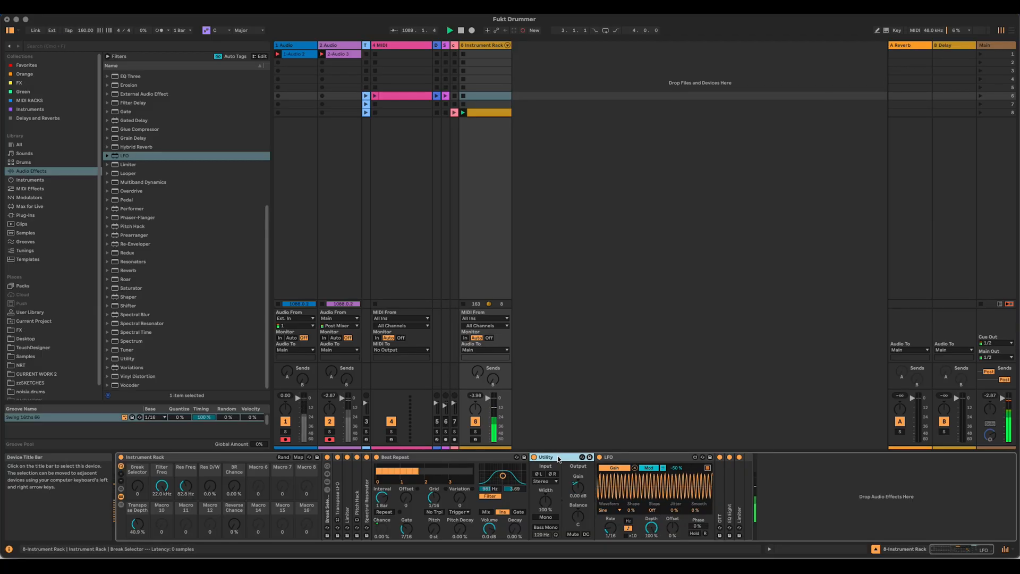
left_click(651, 458, "shift")
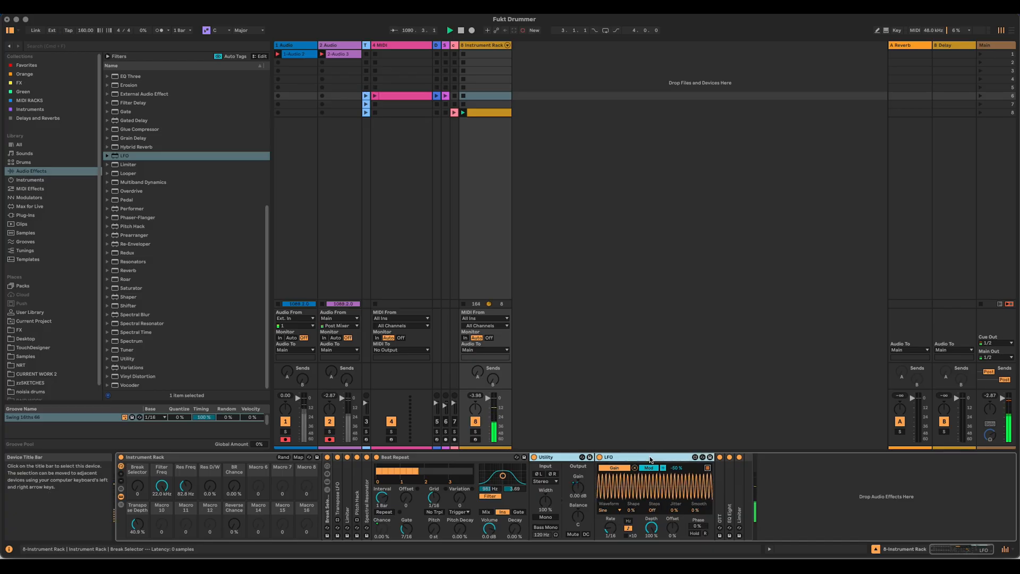
key("super+g")
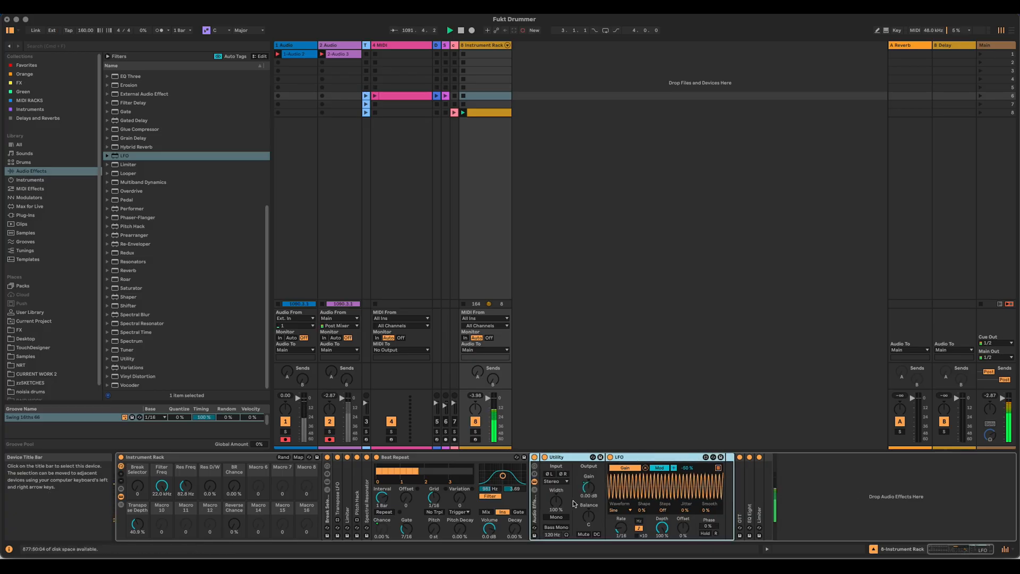
left_click(534, 491)
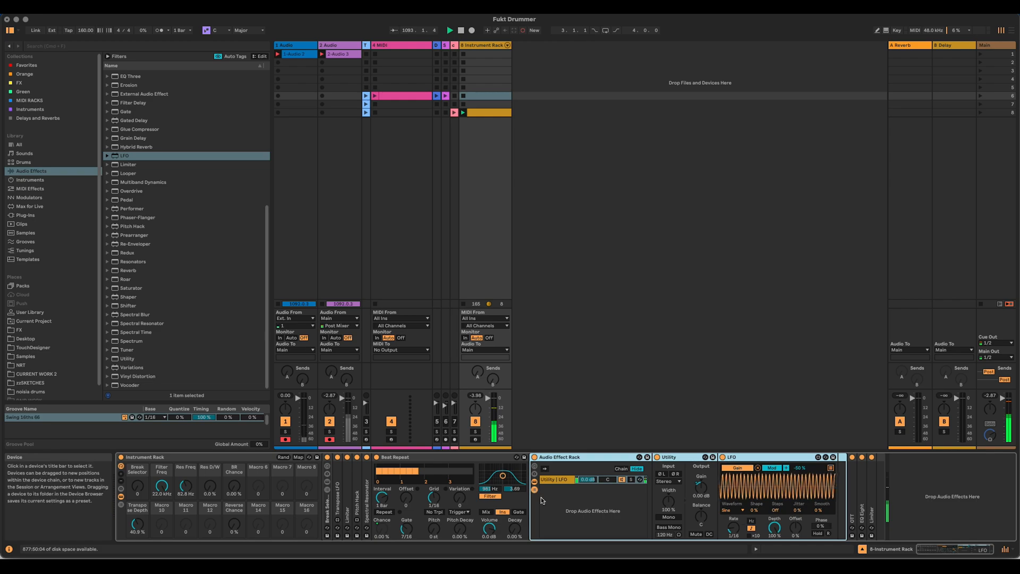
left_click(590, 515)
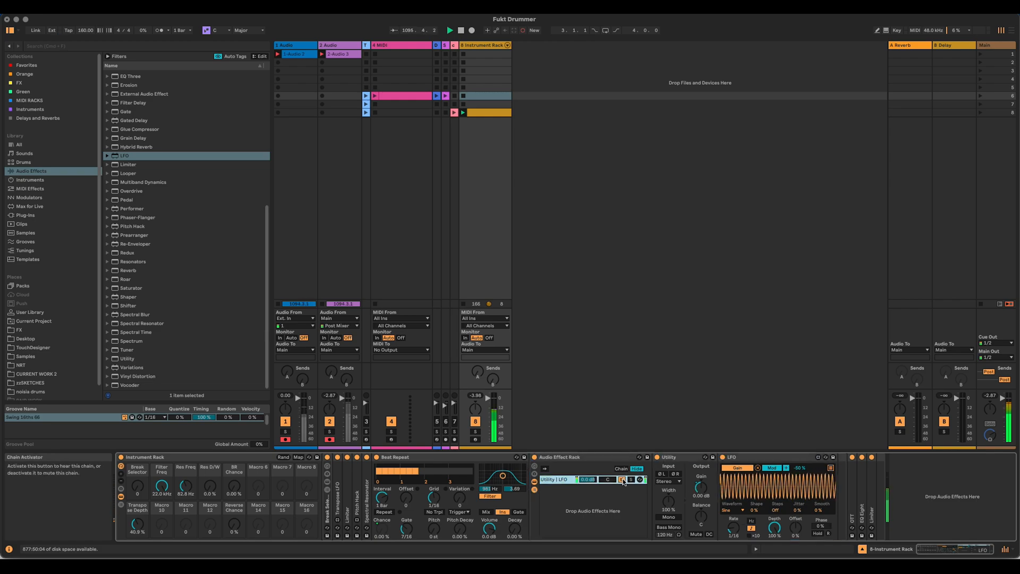
right_click(593, 536)
left_click(616, 541)
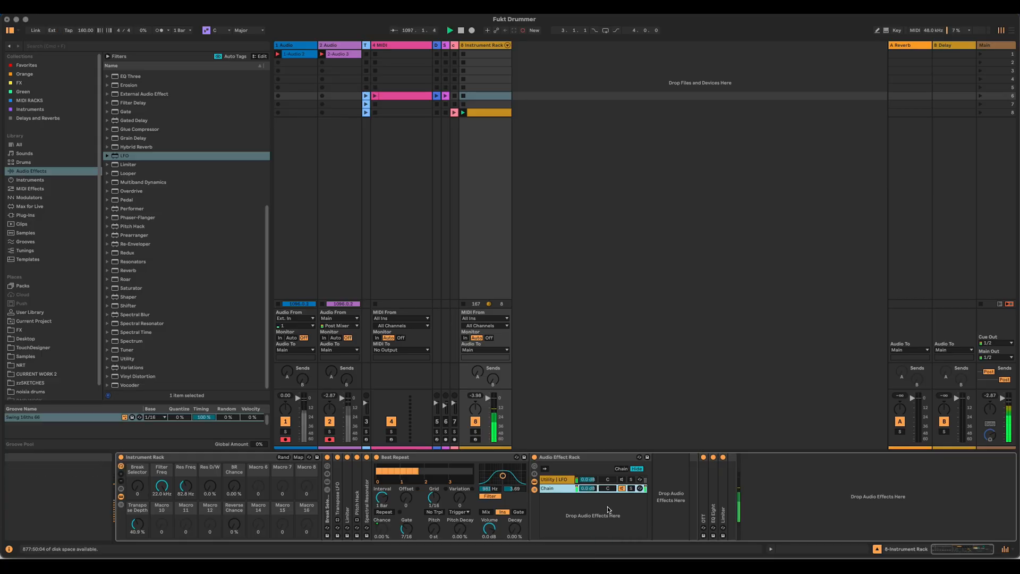
Step: Extend the chain select zones of both chains in the Audio Effect Rack across the full 0 to 127 range
left_click(621, 470)
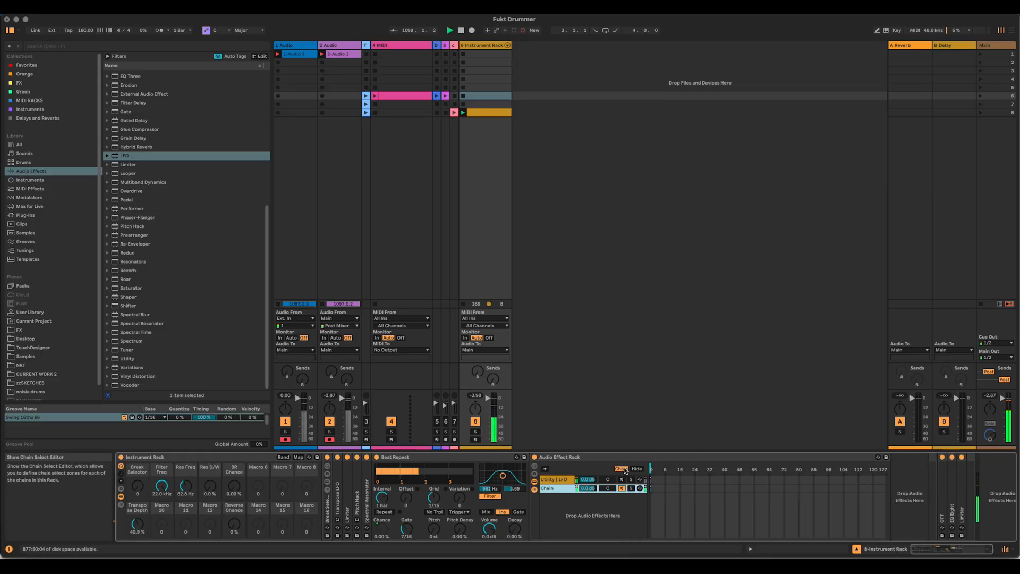
left_click(651, 488)
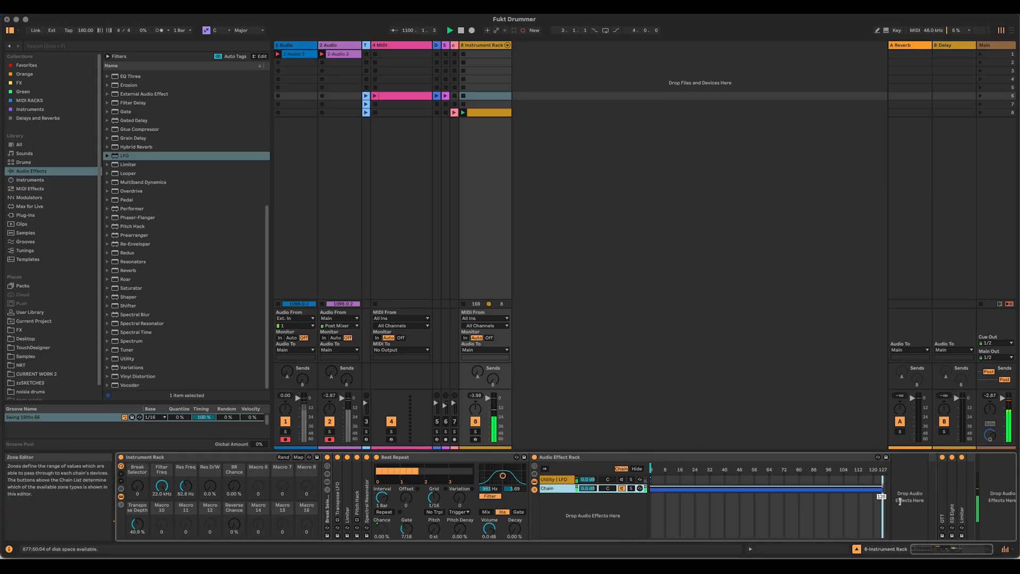
left_click(651, 479)
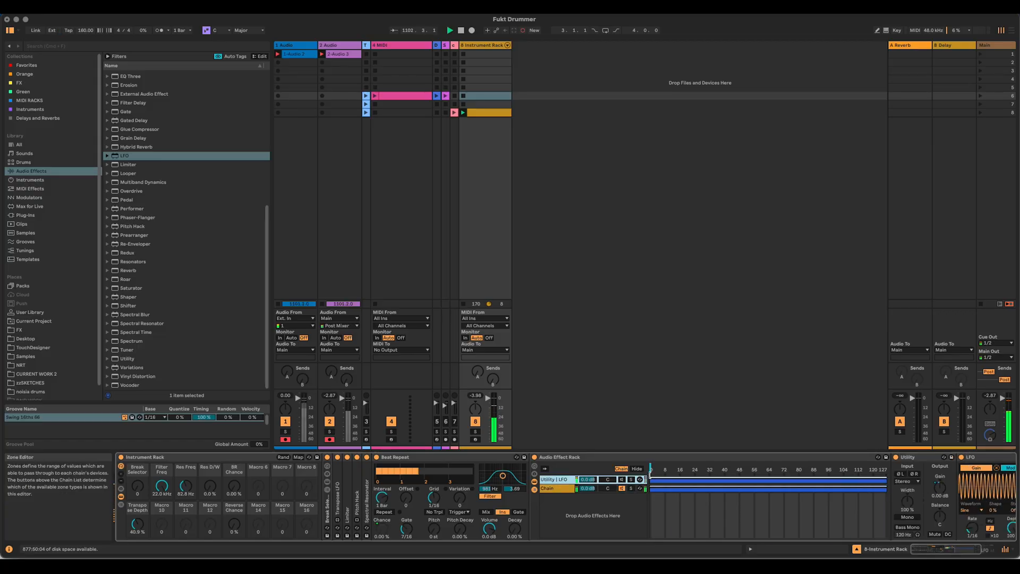
Step: Fade the Utility chain in up to about 64 and the empty chain out from about 64, and place the empty chain first
left_click_drag(650, 475, 769, 476)
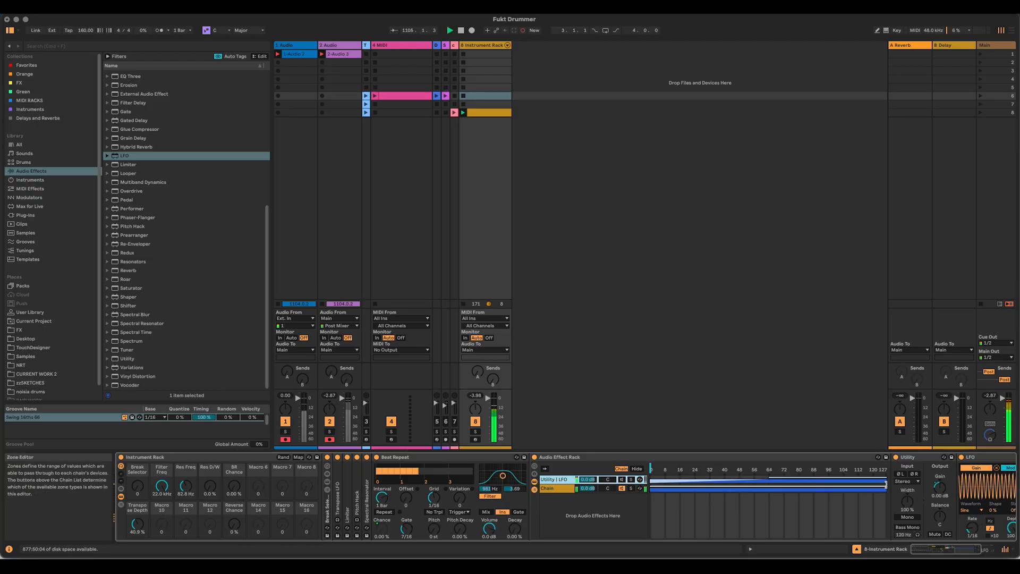
left_click(885, 488)
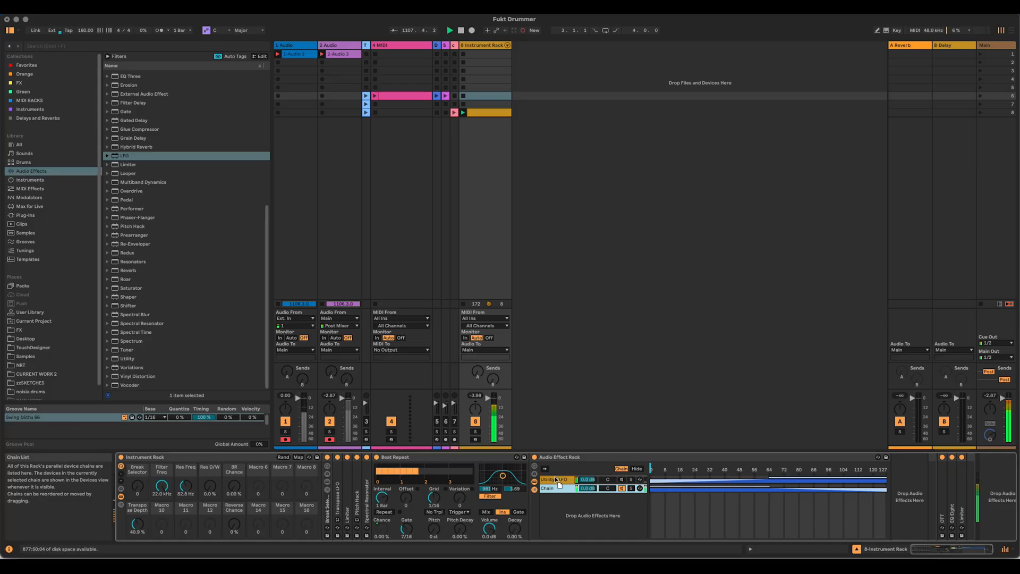
left_click_drag(557, 480, 556, 479)
Step: Try the chain selector across the range between the empty and Utility chains and return it to 0
left_click(650, 469)
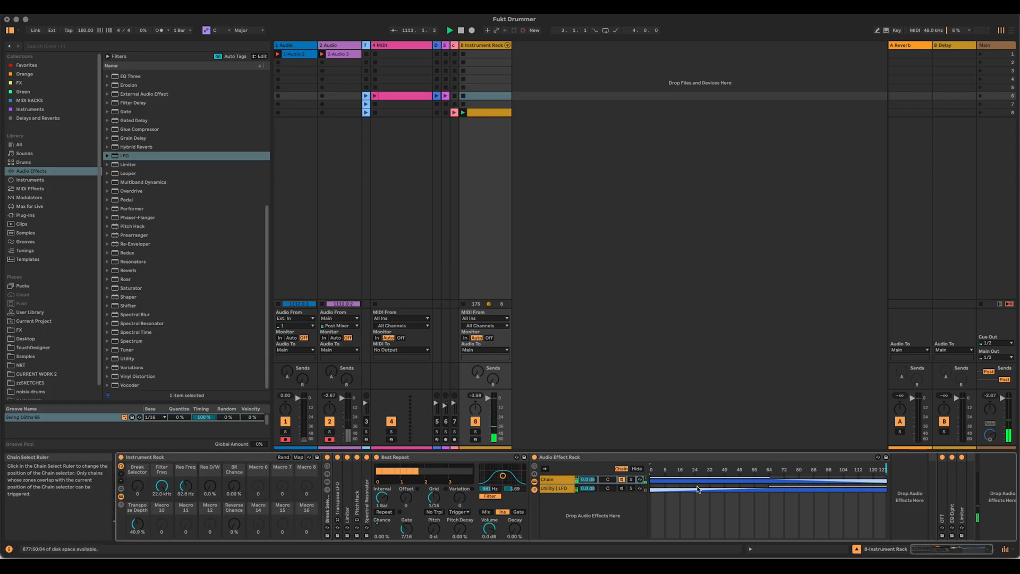
left_click(560, 488)
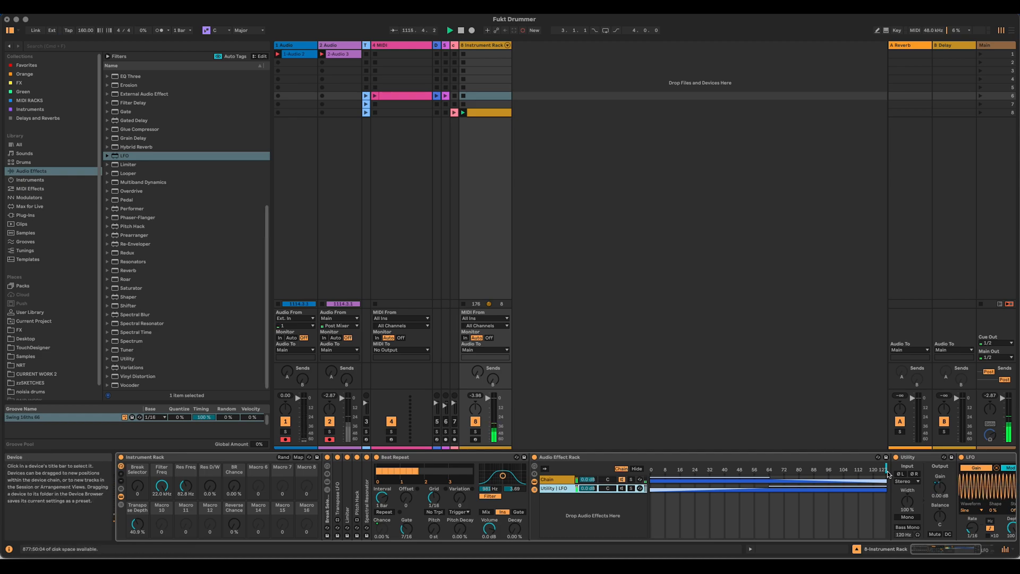
left_click_drag(886, 469, 819, 469)
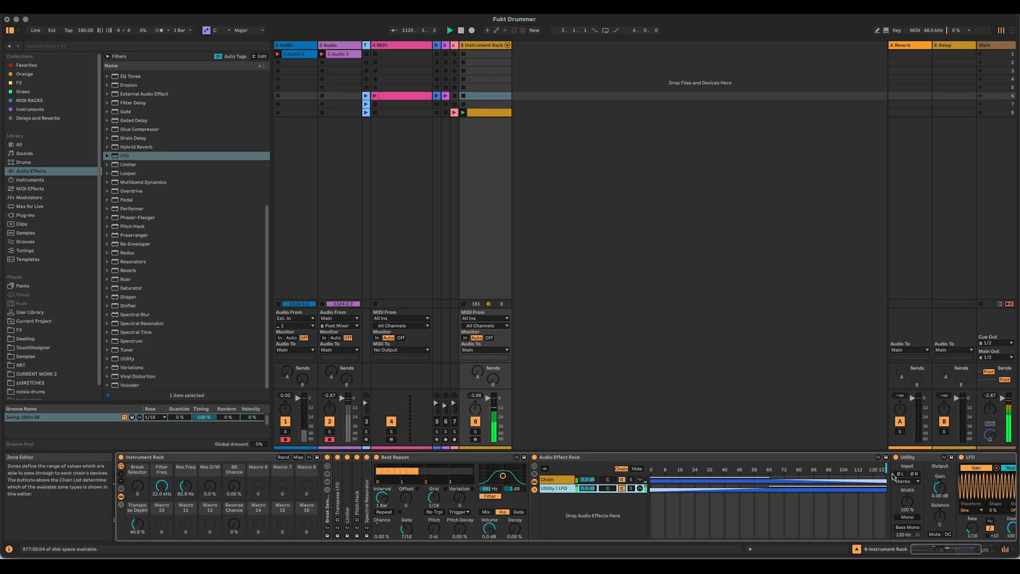
left_click_drag(888, 470, 769, 469)
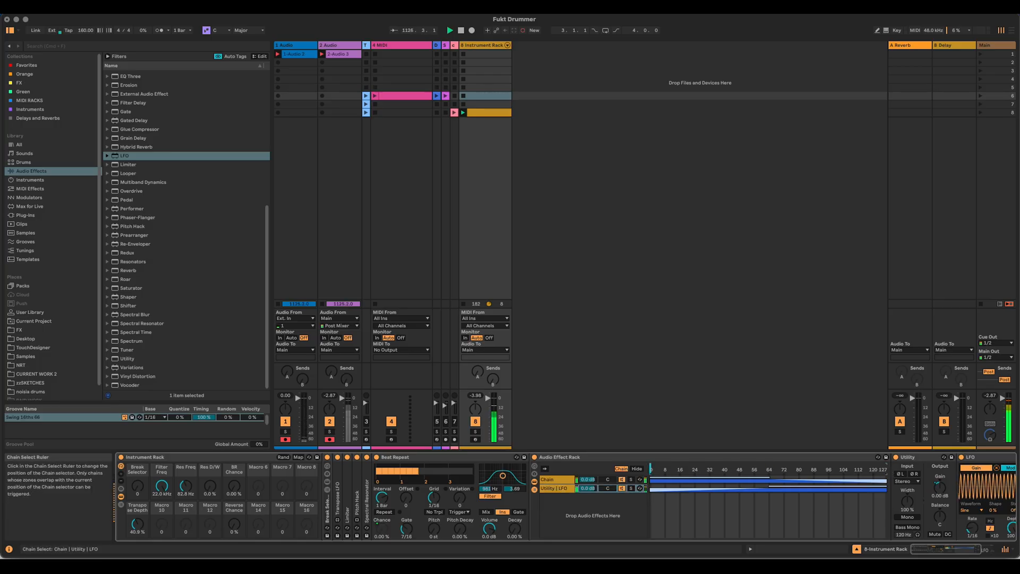
mouse_move(650, 470)
left_mouse_down()
mouse_move(880, 469)
mouse_move(650, 470)
mouse_move(872, 470)
left_mouse_up()
left_click_drag(688, 469, 650, 469)
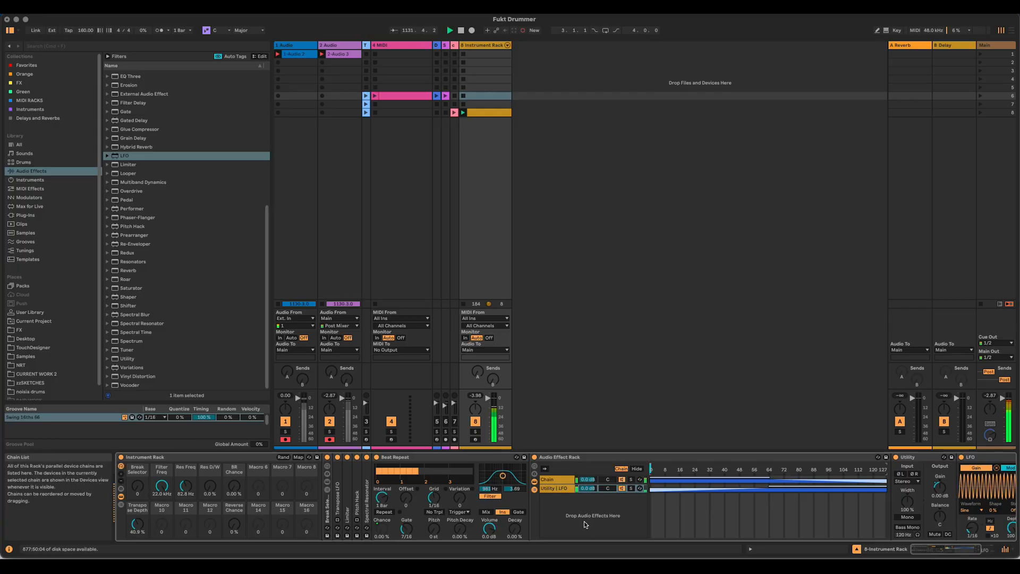
Step: Fold Beat Repeat and insert an LFO before the Audio Effect Rack with a Random waveform and 25% modulation amount
double_click(399, 455)
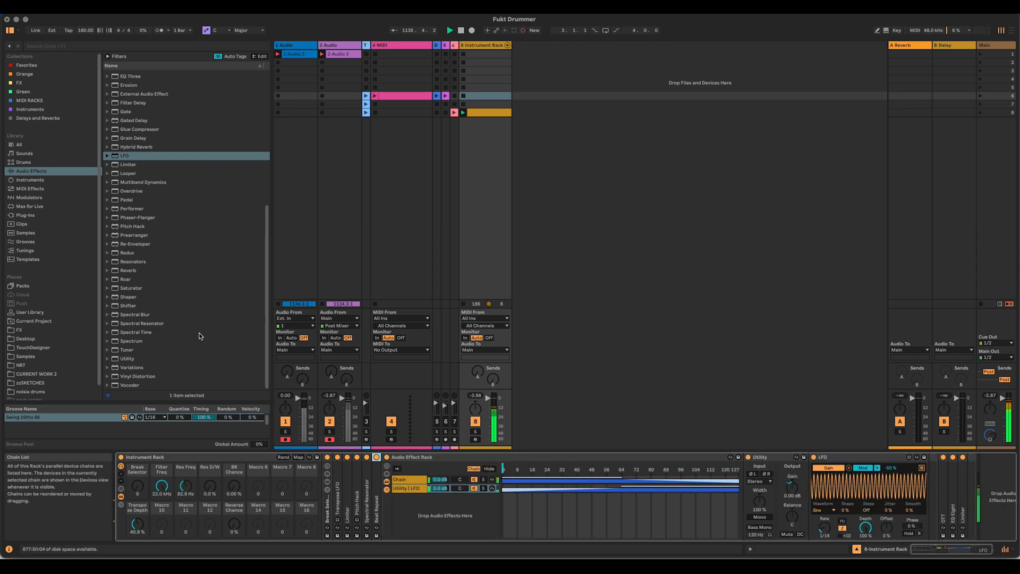
left_click_drag(108, 155, 381, 493)
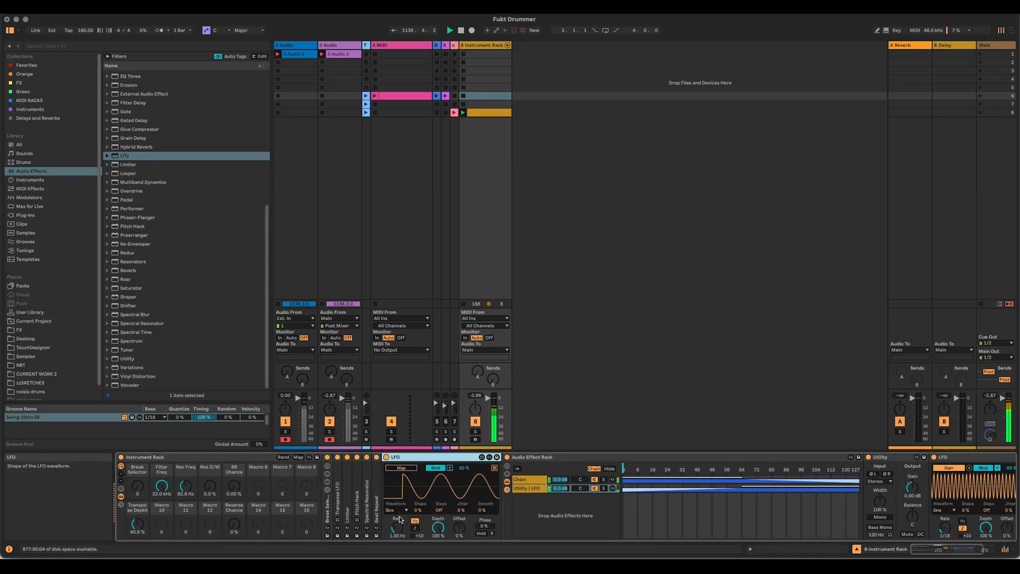
left_click(398, 510)
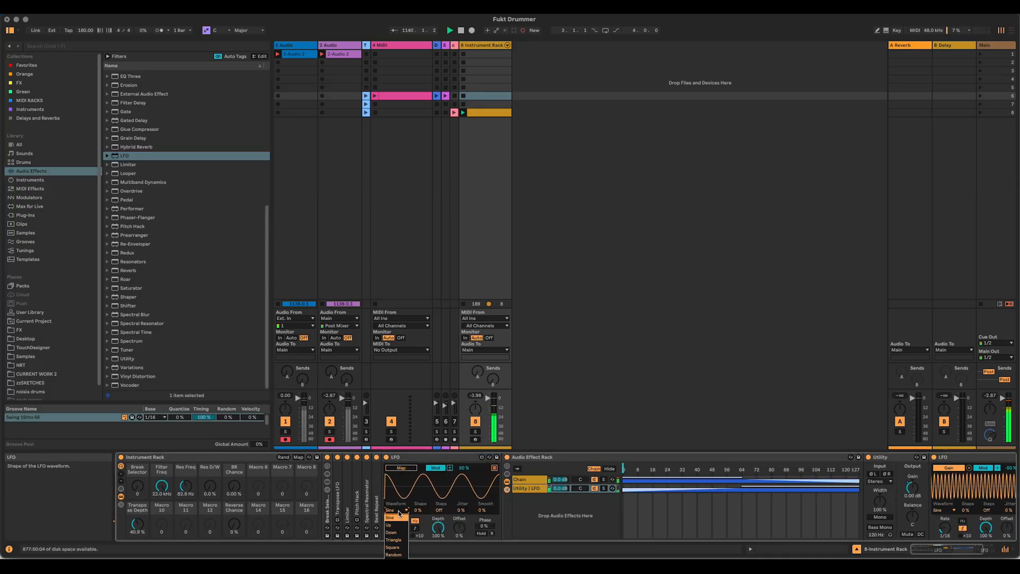
left_click(401, 554)
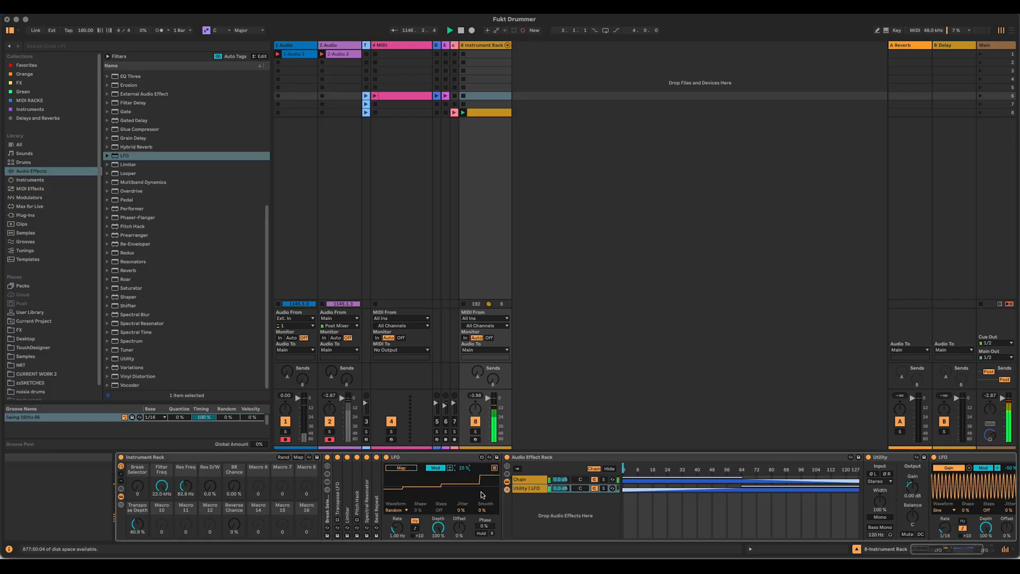
Step: Map the chain selector to Macro 1 of the Audio Effect Rack and assign the random LFO to that macro, set to 64
right_click(622, 468)
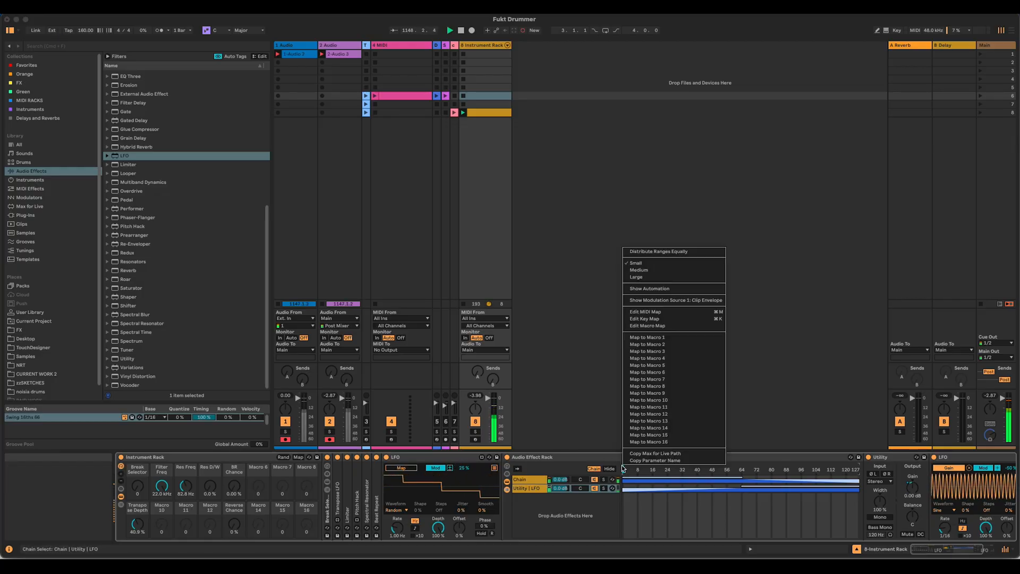
left_click(660, 338)
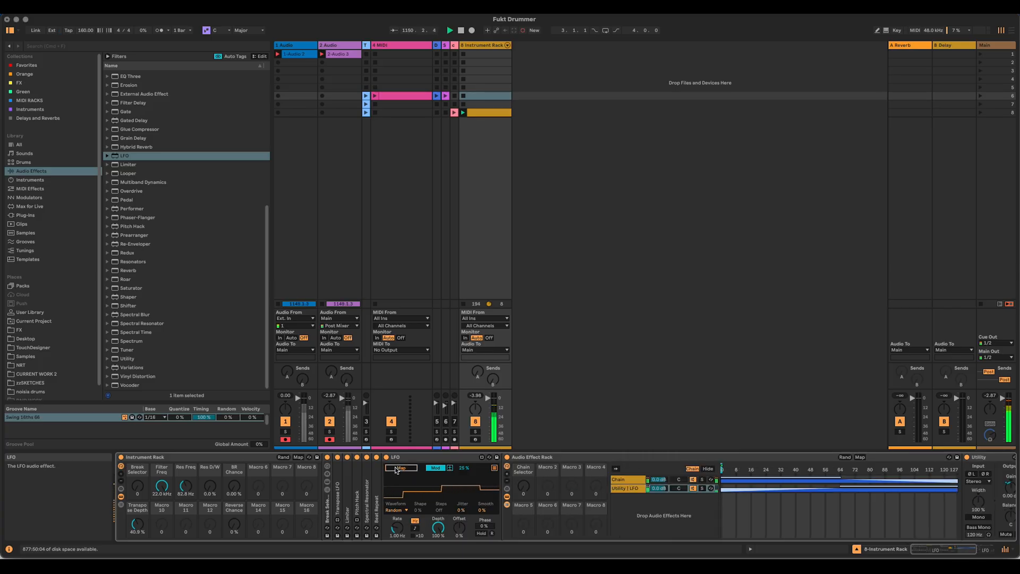
left_click(525, 486)
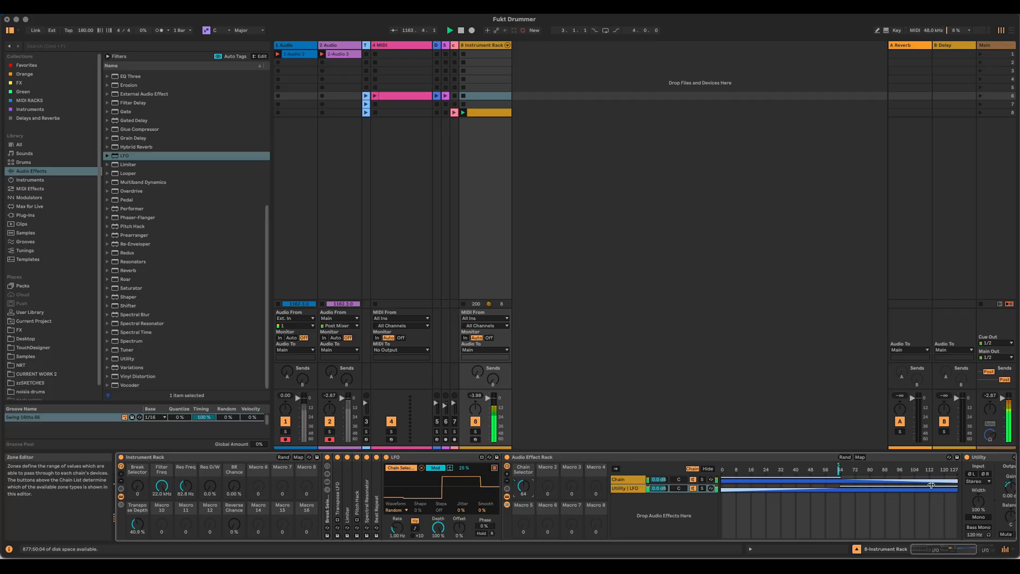
Step: Remove the zone fades and split the zones at about 64, with the empty chain below and the Utility chain above
mouse_move(840, 477)
left_mouse_down()
mouse_move(953, 460)
mouse_move(723, 488)
mouse_move(843, 496)
left_mouse_up()
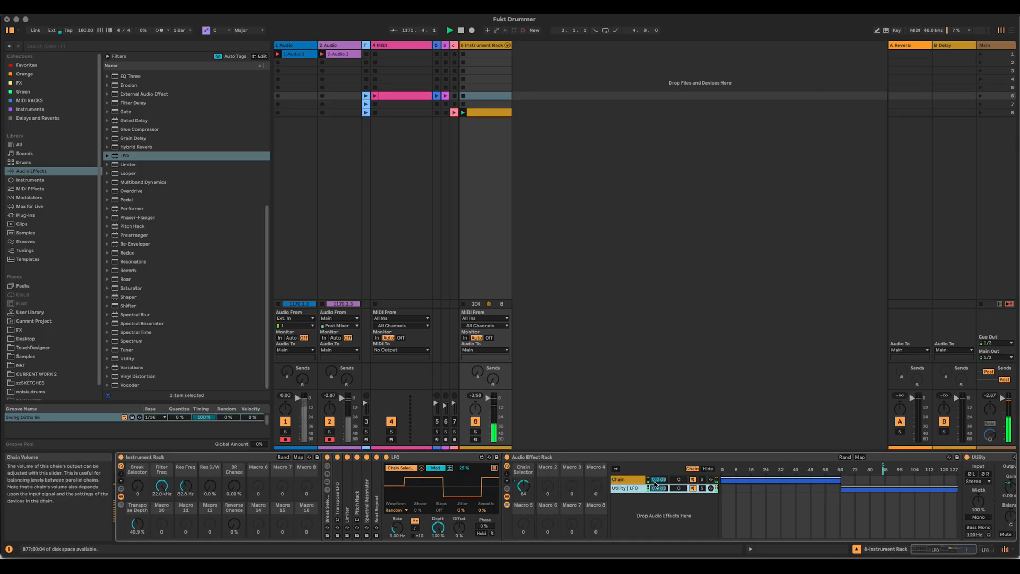
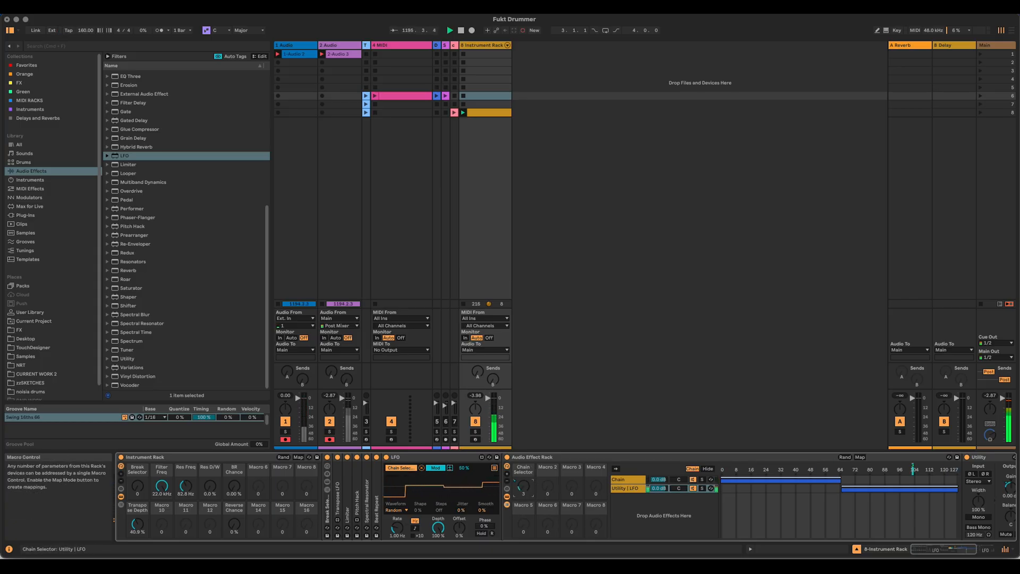
Step: Map the Audio Effect Rack's Chain Selector macro to Macro 10 of the Instrument Rack and name it Chopper Chance
right_click(525, 484)
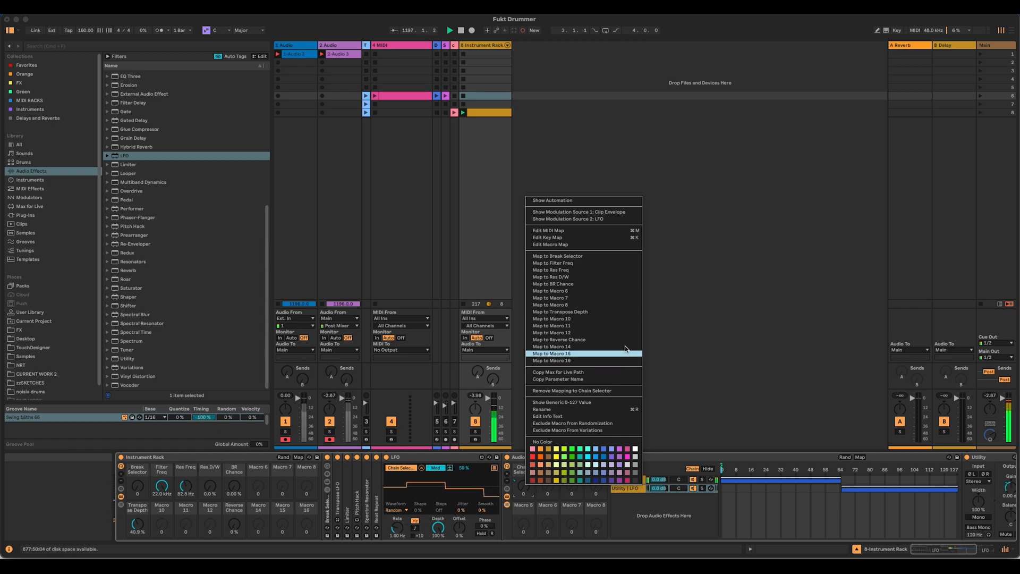
left_click(620, 319)
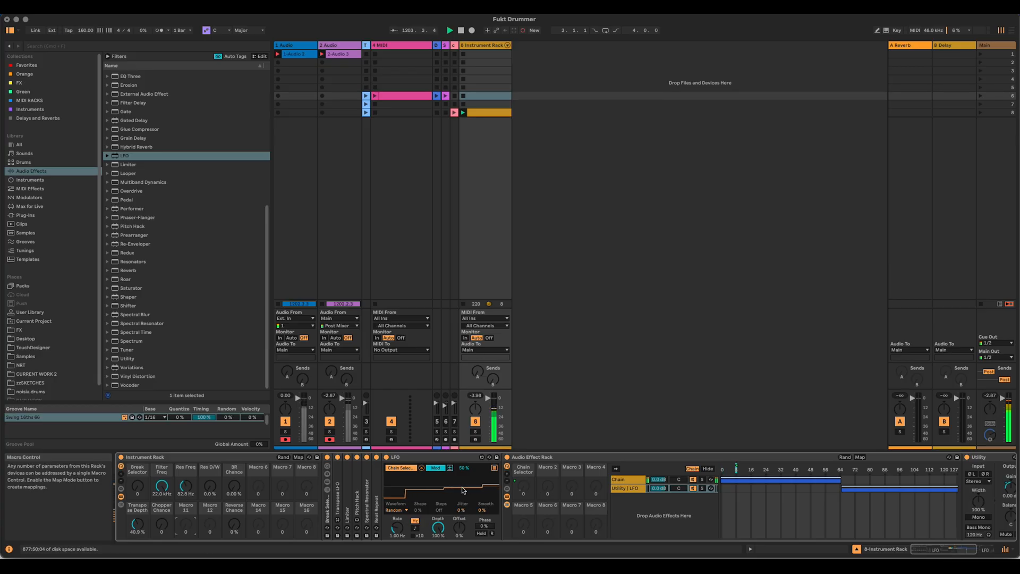
Step: Map the sync rate of the LFO in the Utility chain to Macro 2 of the Audio Effect Rack
left_click(630, 488)
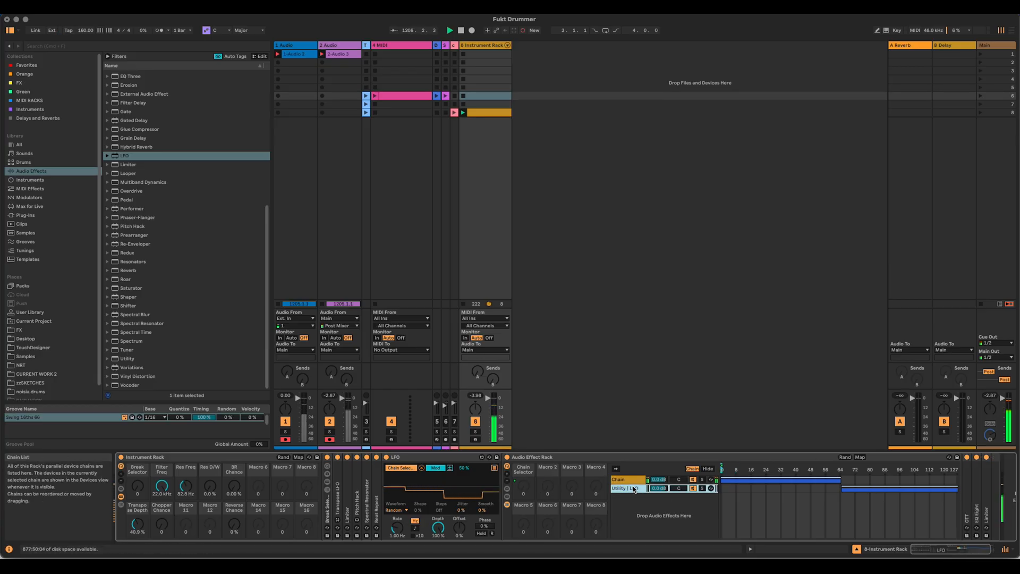
left_click(944, 549)
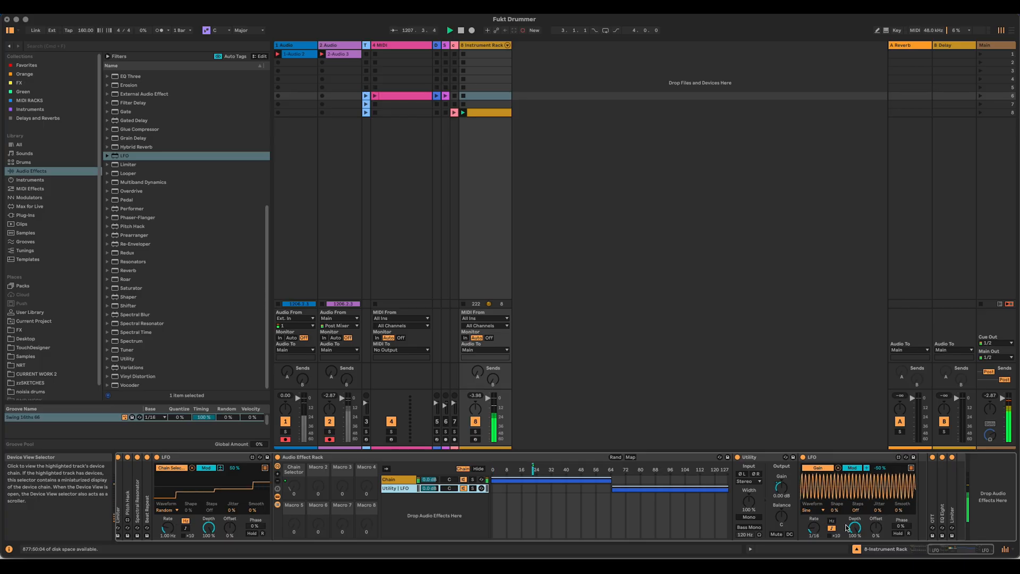
right_click(815, 531)
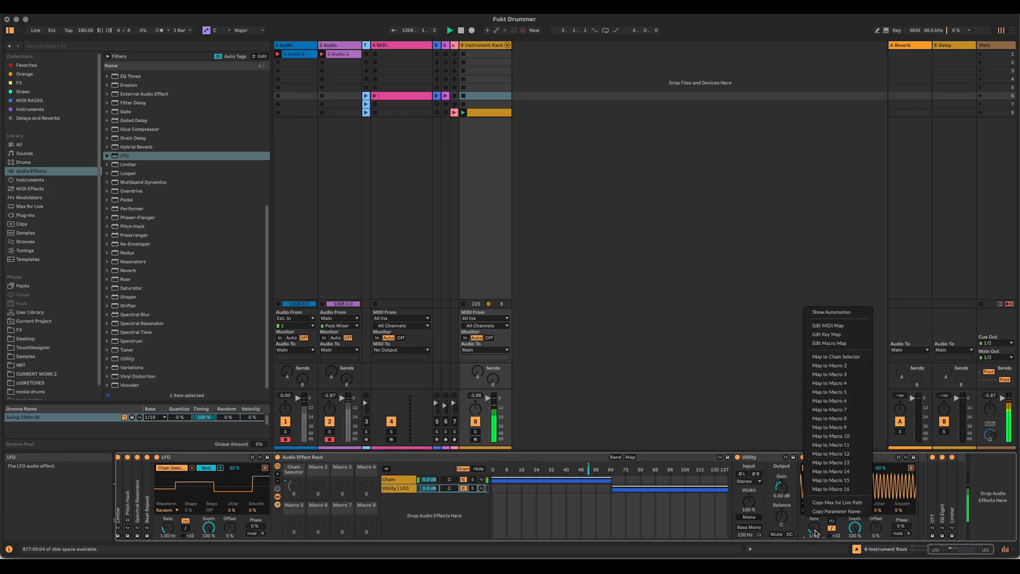
left_click(851, 367)
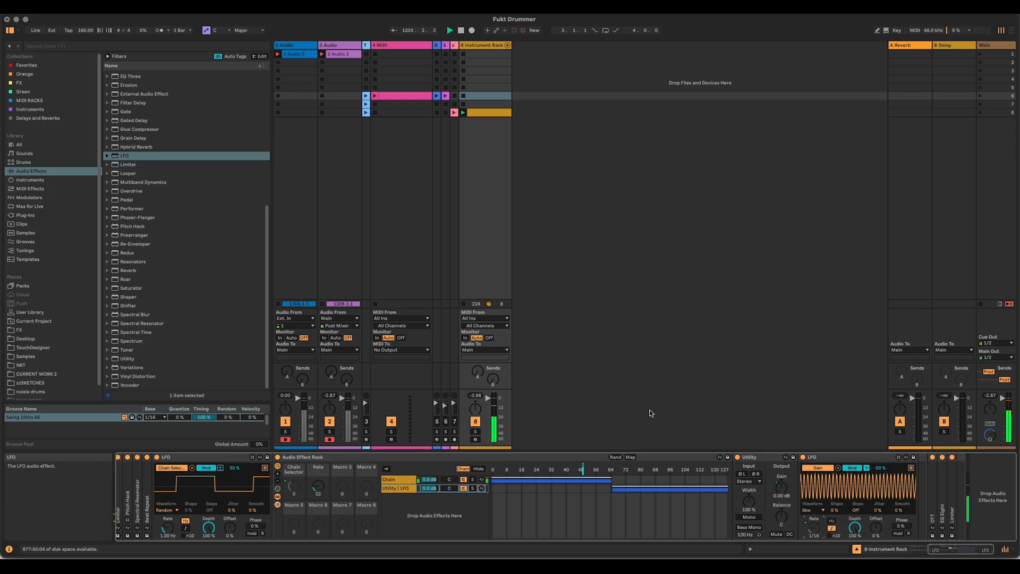
Step: Map the Audio Effect Rack's Rate macro to Macro 11 of the Instrument Rack and rename it Chopper Rate
right_click(322, 471)
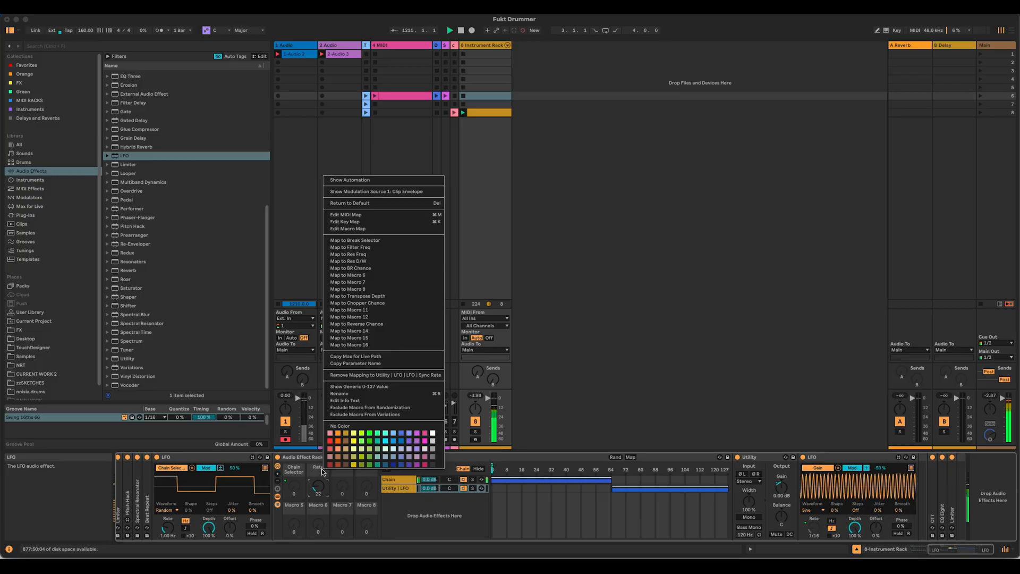
left_click(418, 310)
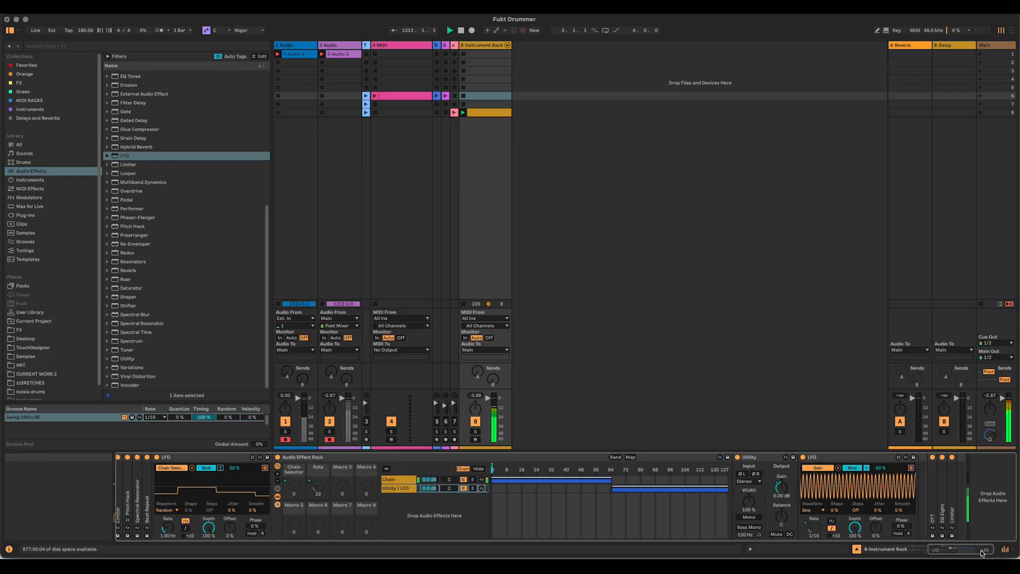
left_click_drag(960, 549, 822, 553)
left_click(185, 506)
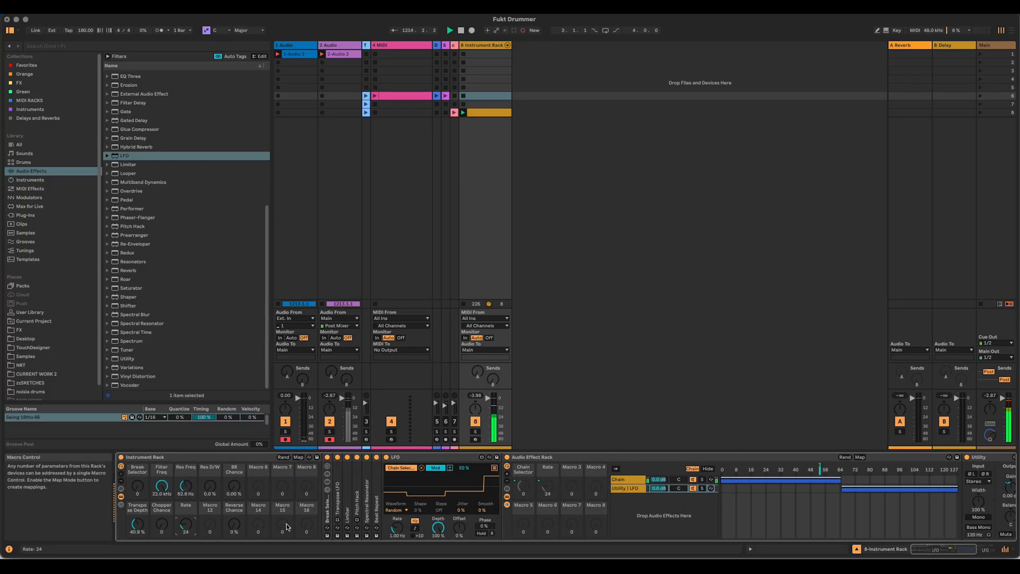
type("Chopper")
key("Return")
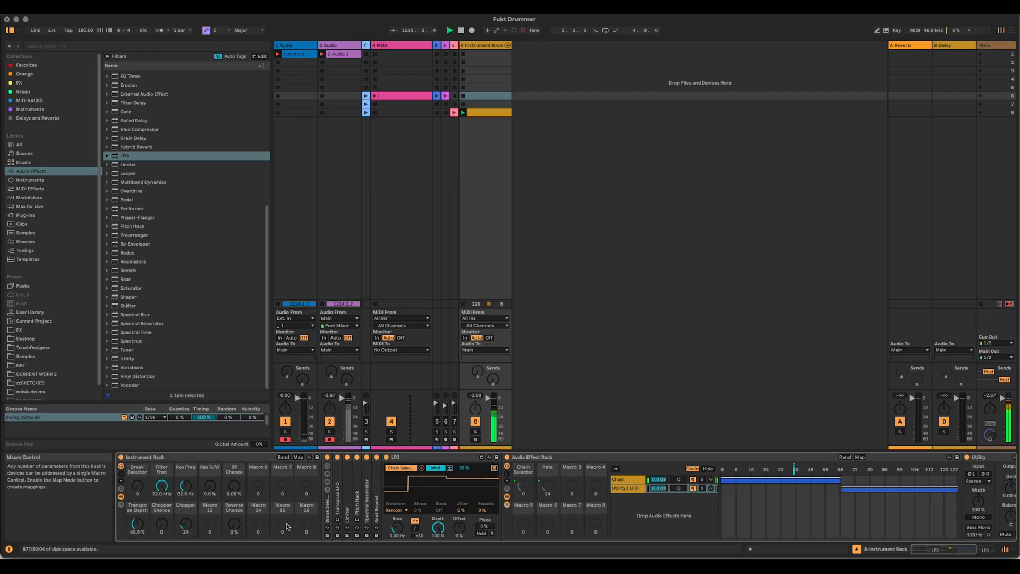
Step: Try Chopper Chance at its maximum with Chopper Rate at 31, and return both macros to 0
left_click_drag(161, 524, 161, 467)
left_click_drag(186, 524, 185, 520)
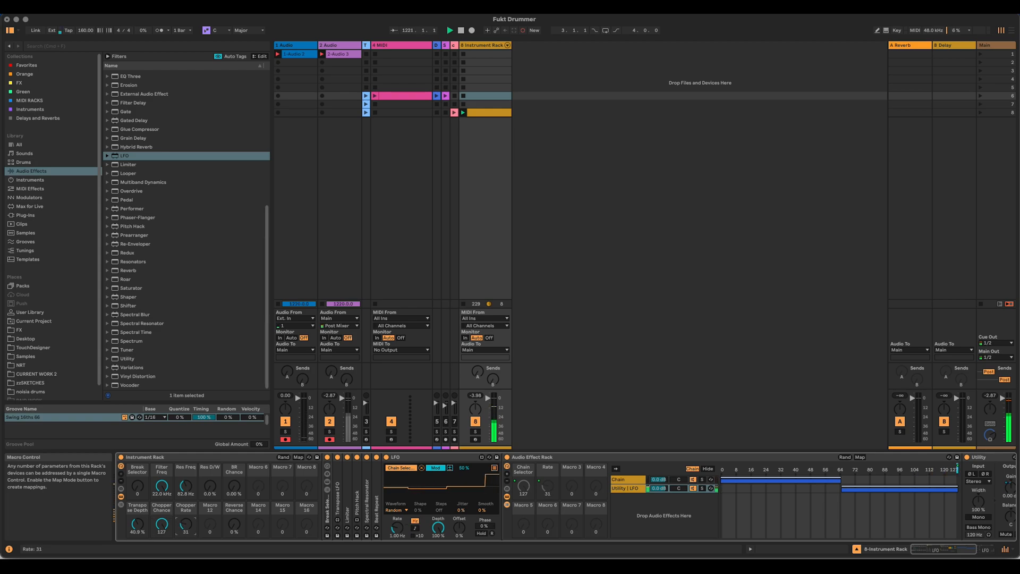
left_click_drag(186, 525, 185, 552)
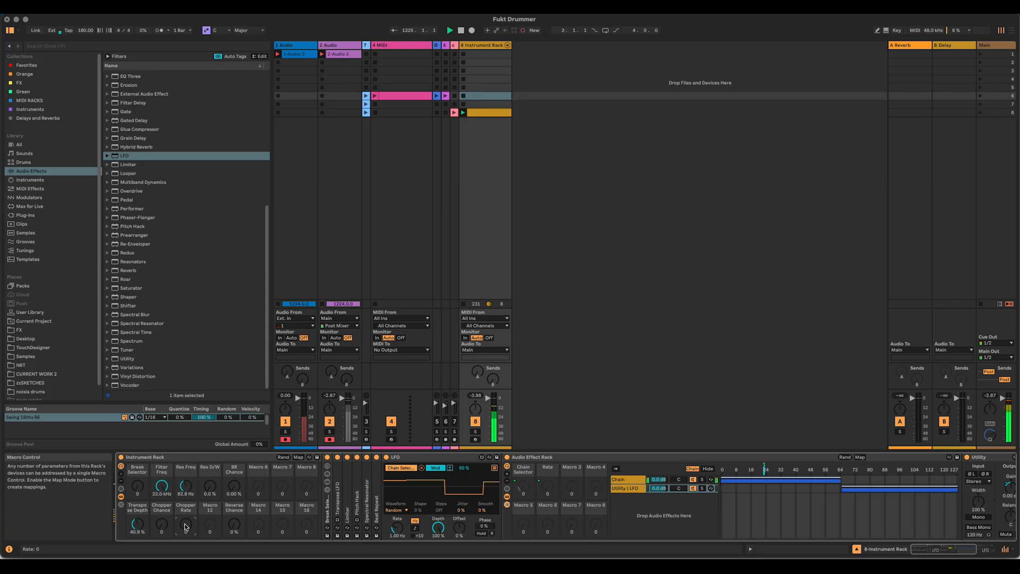
Step: Unfold the Break Selector rack and its catch_a_groove sampler and map the sampler's random pan amount to the rack's Macro 6
double_click(331, 507)
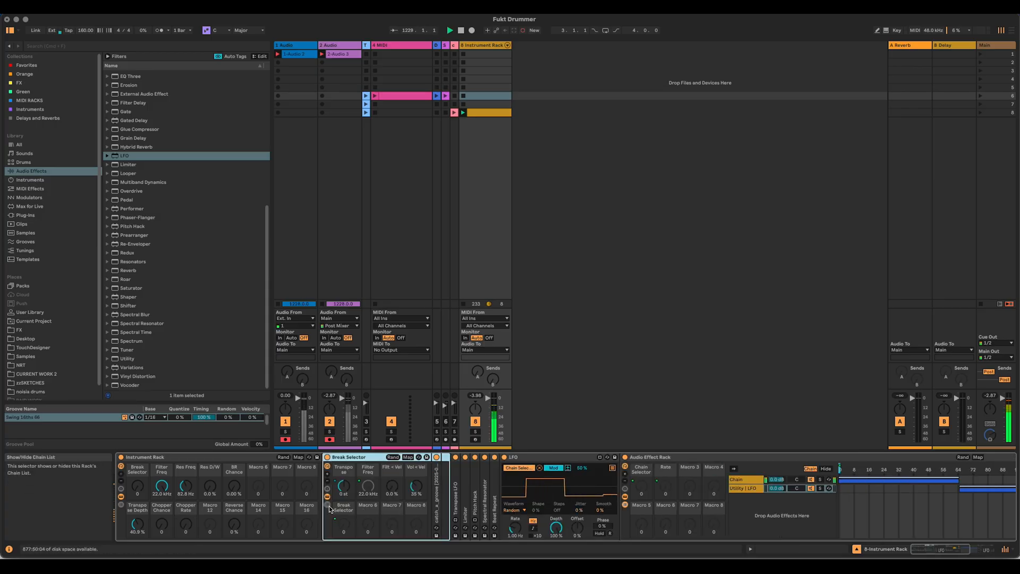
left_click(328, 505)
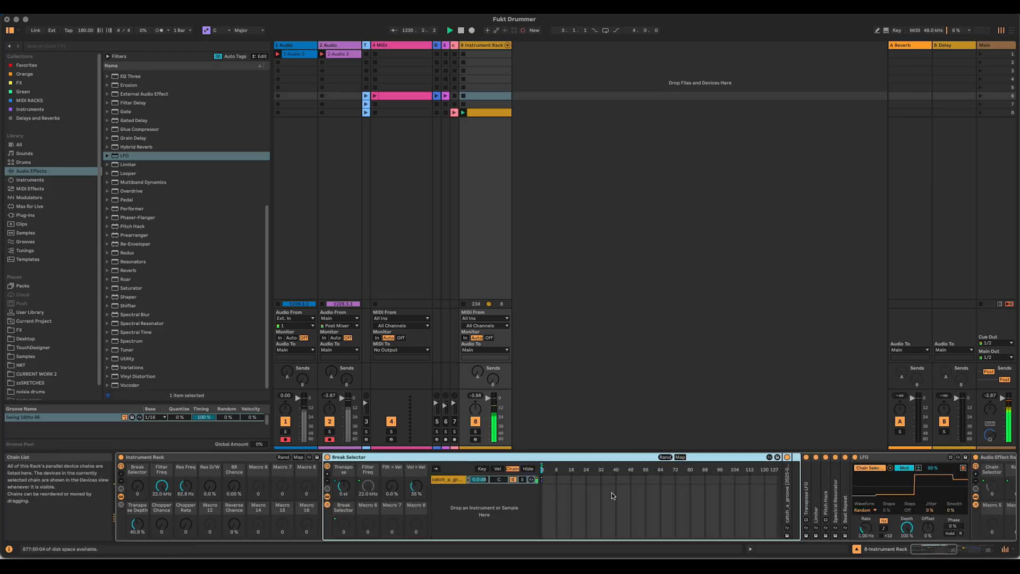
double_click(787, 495)
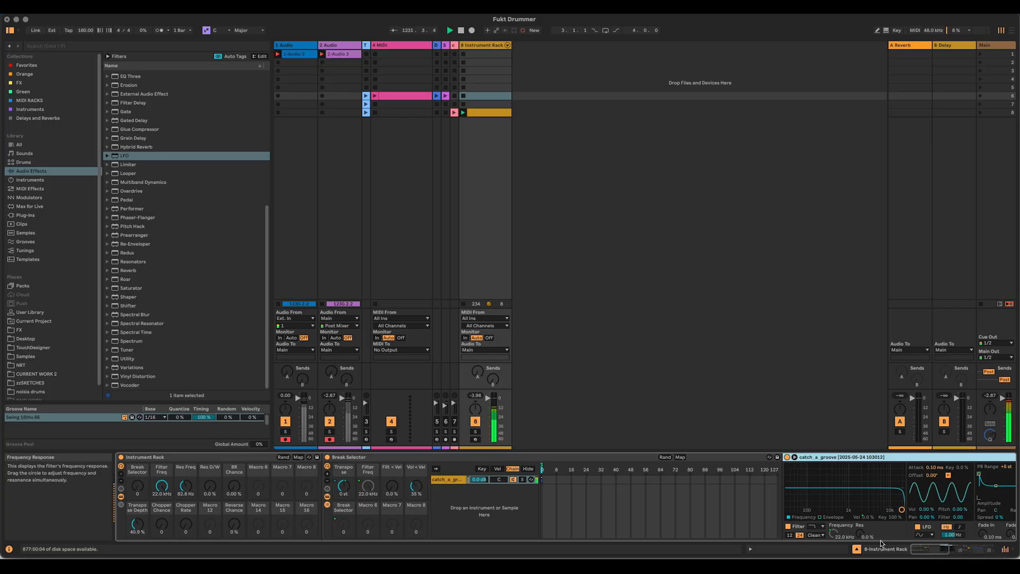
left_click_drag(943, 549, 950, 549)
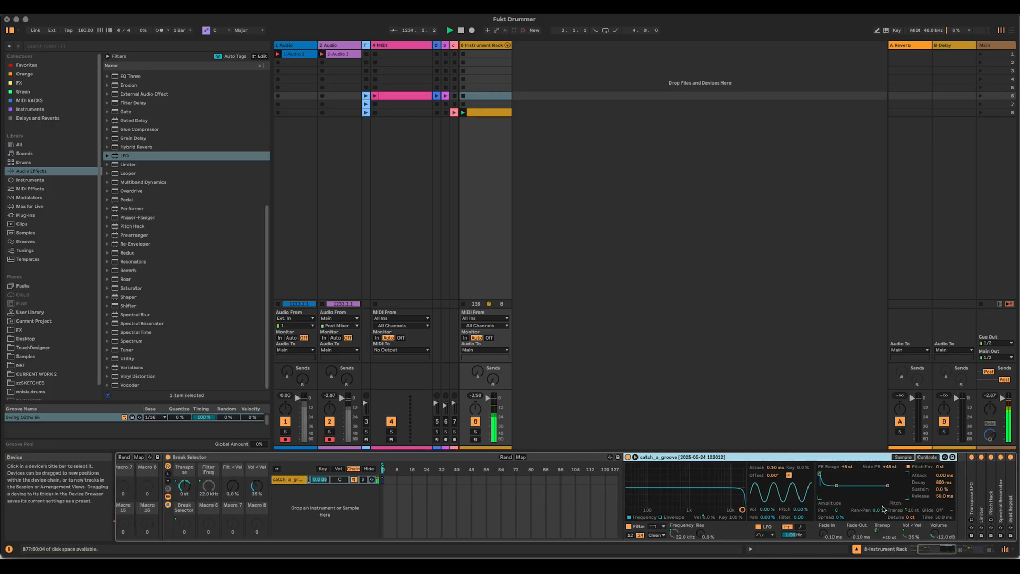
right_click(879, 511)
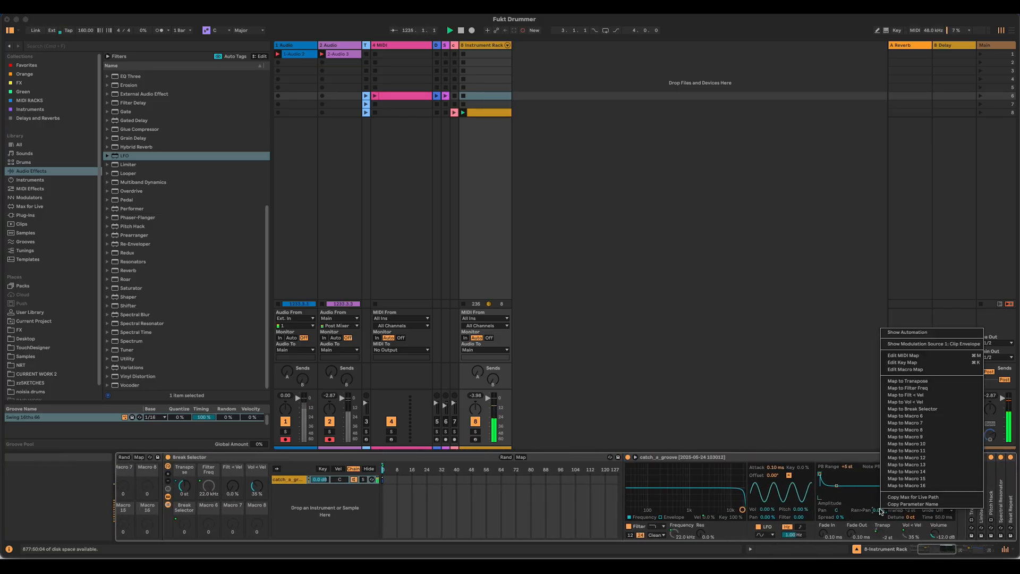
left_click(937, 417)
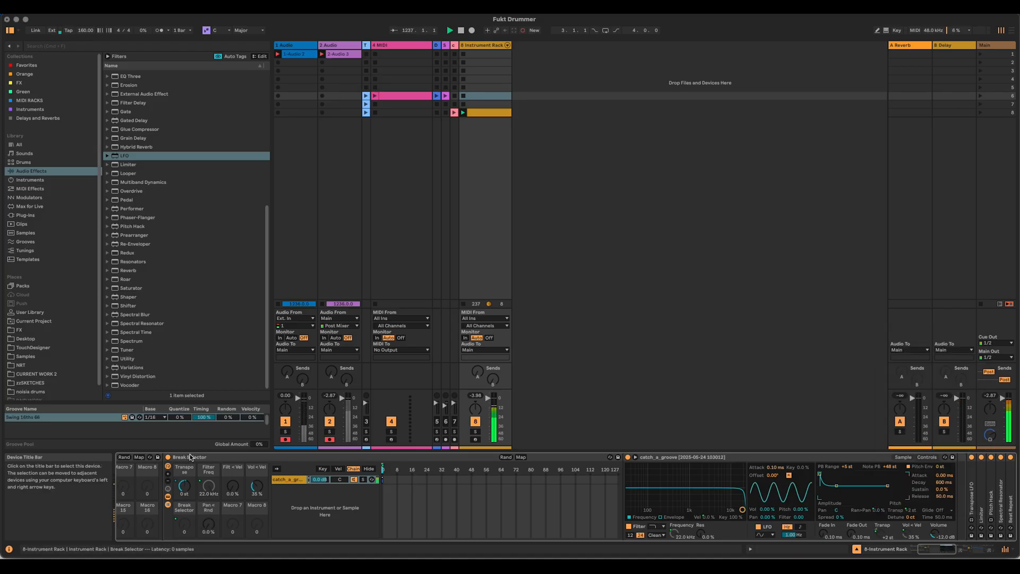
Step: Map the Break Selector's Pan < Rnd macro to Macro 12 of the Instrument Rack, try it at 100%, and reset it to 0.0%
right_click(208, 524)
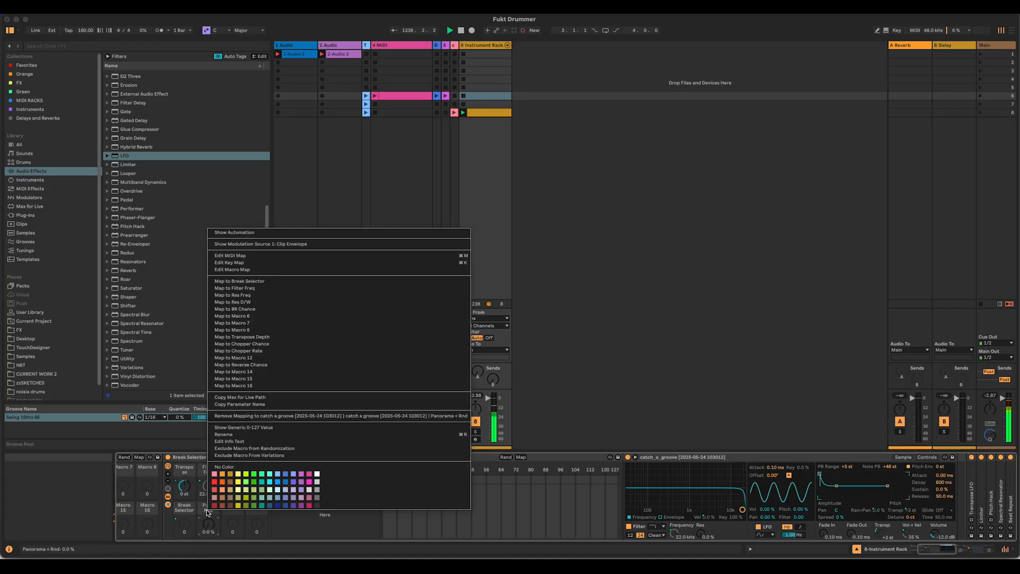
left_click(307, 358)
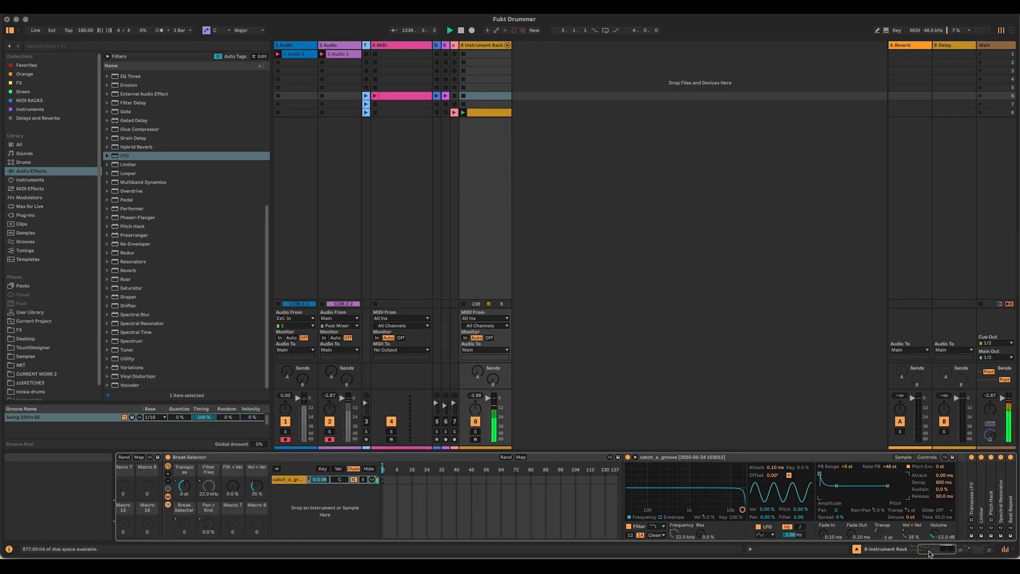
left_click(903, 550)
left_click_drag(210, 525, 210, 525)
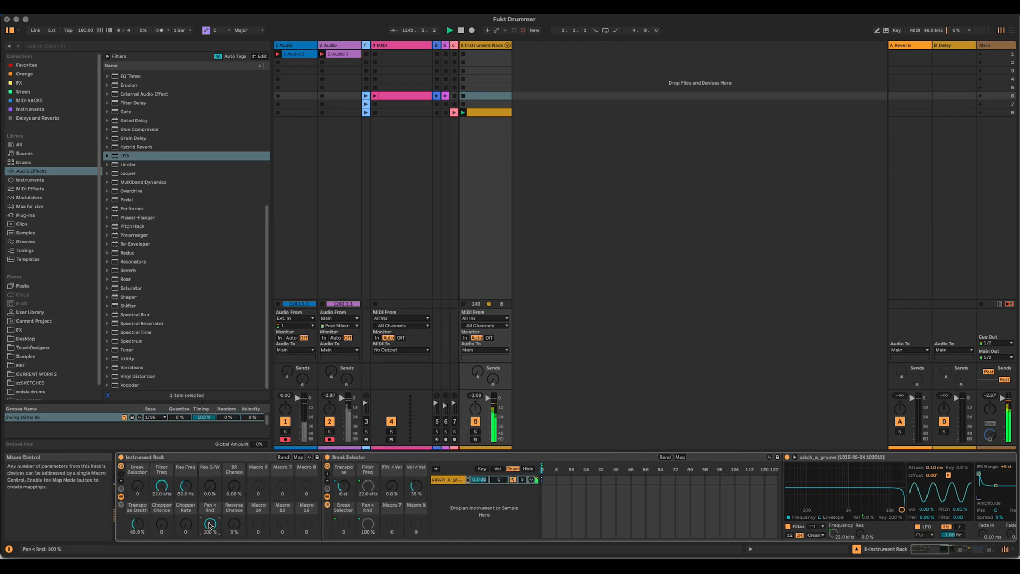
double_click(209, 524)
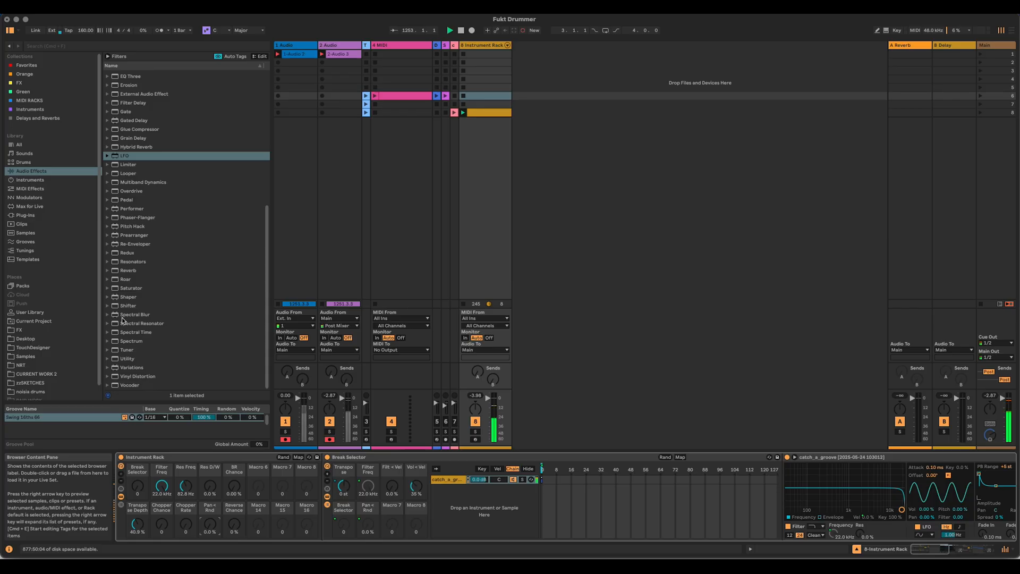
Step: Insert a Velocity MIDI effect before the Break Selector with Out Hi, Out Low and Random each set to 64
left_click(29, 189)
left_click_drag(135, 322, 325, 480)
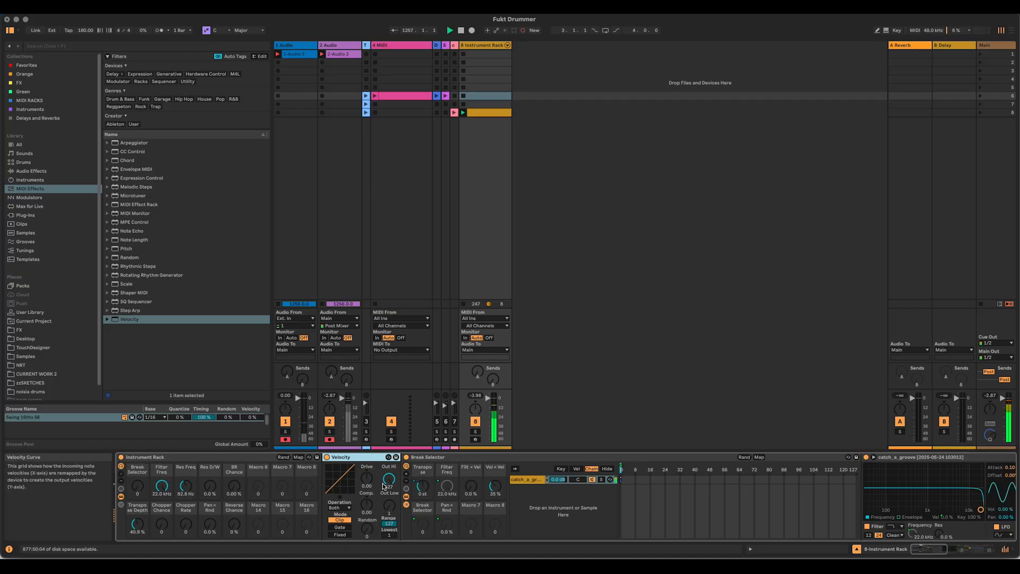
left_click_drag(388, 482, 367, 527)
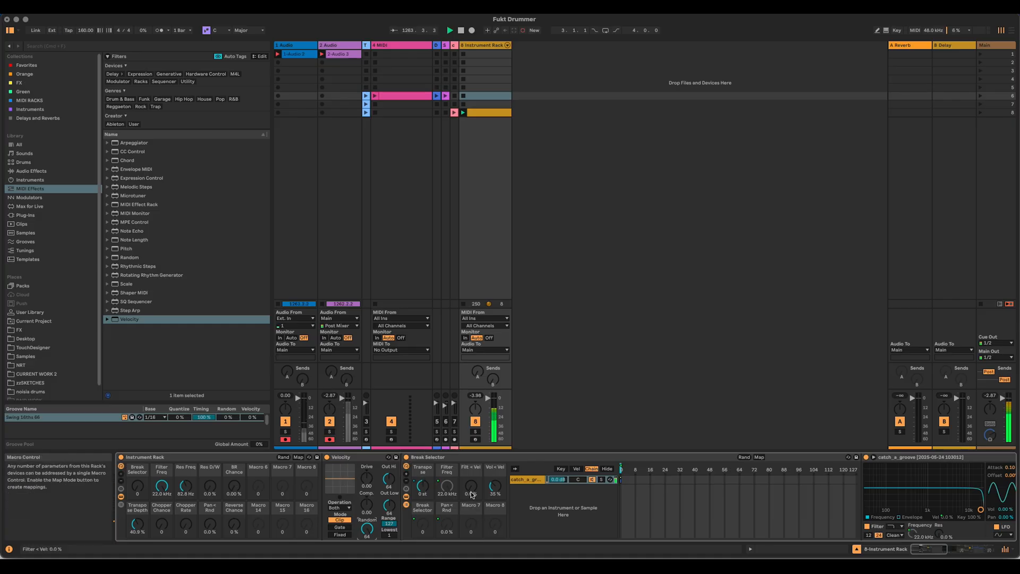
Step: Try different Vol < Vel amounts in the Break Selector, set it to 0.0%, and map it to Macro 14 of the Instrument Rack
left_click_drag(495, 486, 495, 512)
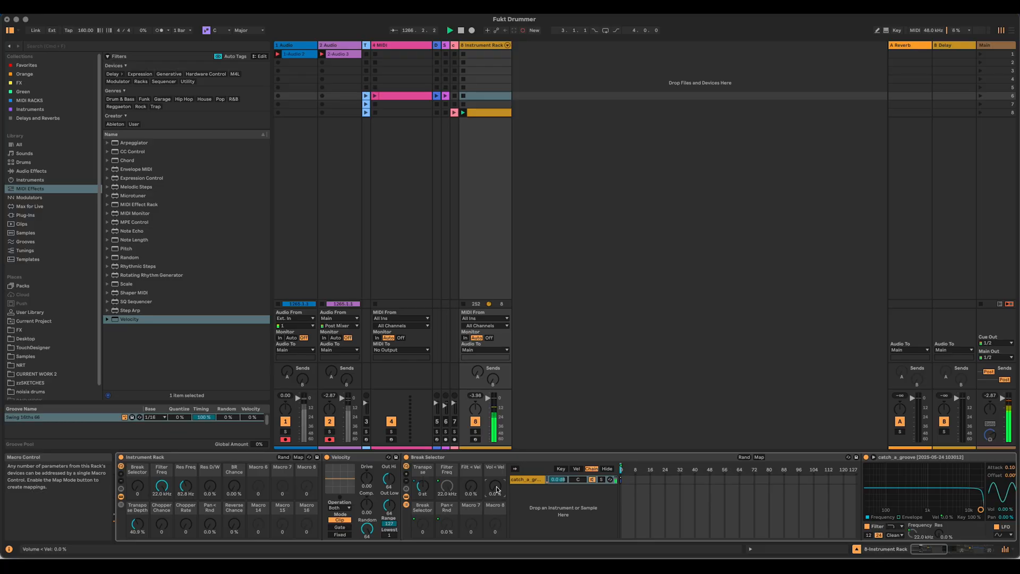
left_click_drag(497, 487, 497, 409)
right_click(494, 485)
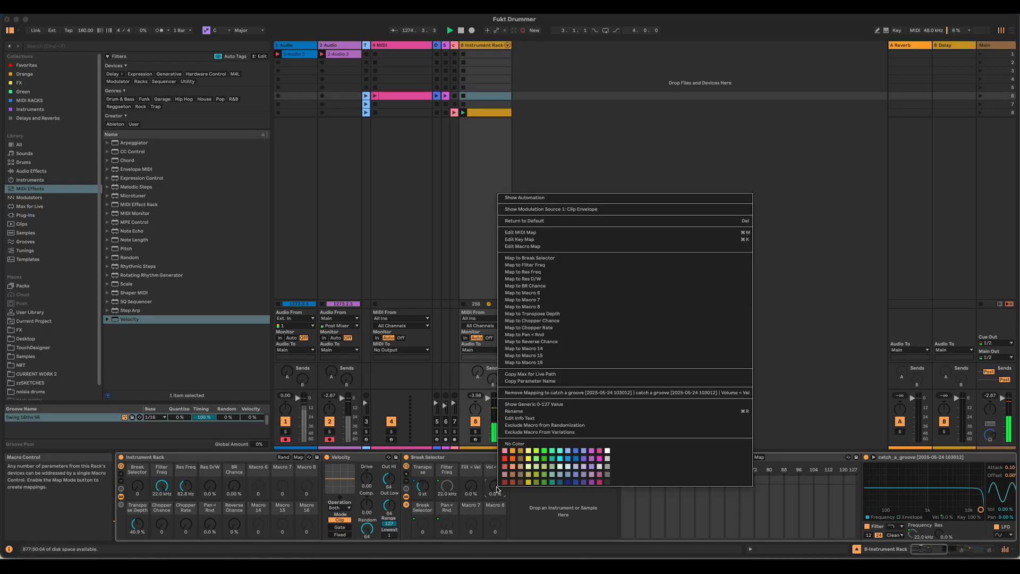
left_click(572, 349)
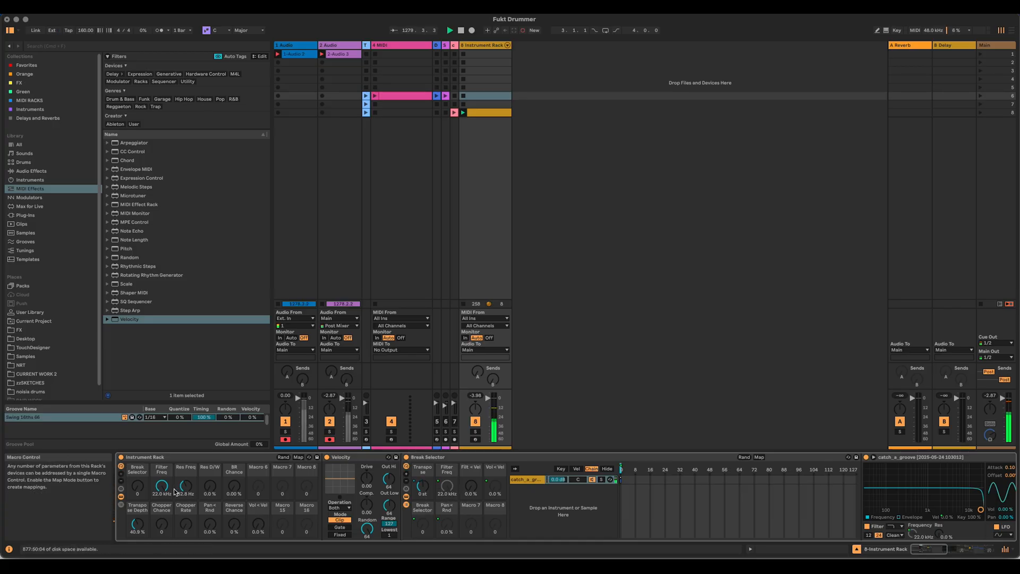
Step: Set Filt < Vel to 100%, trying it with Filter Freq lowered to 295 Hz, and return Filter Freq to 22.0 kHz
left_click_drag(162, 486, 161, 526)
left_click_drag(471, 486, 471, 457)
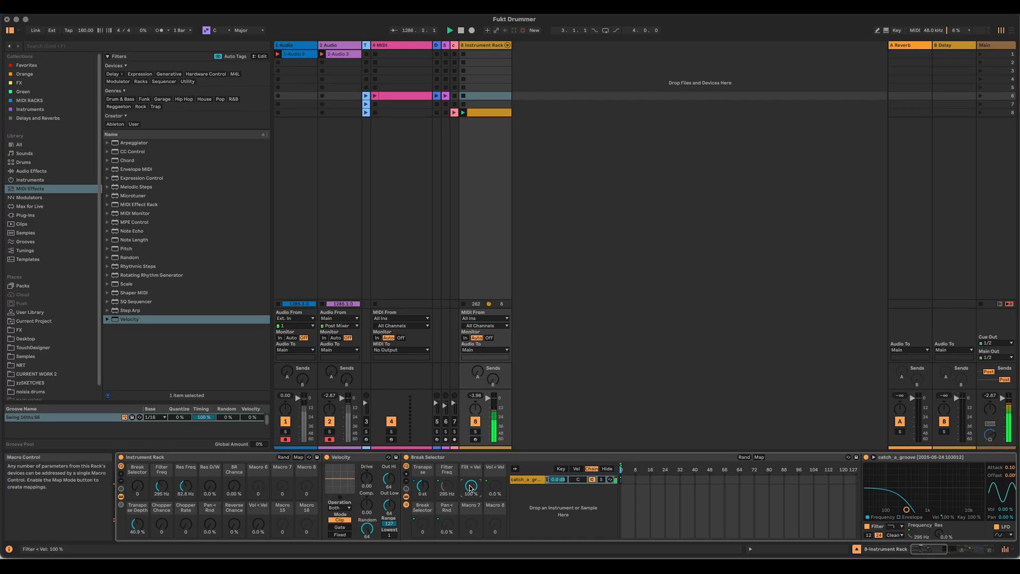
left_click_drag(161, 486, 162, 404)
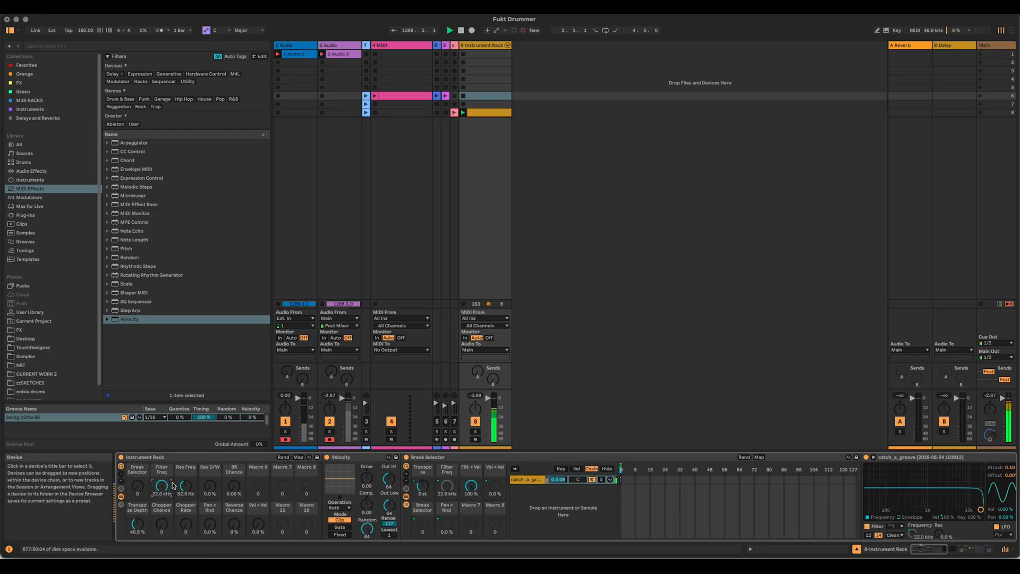
Step: Try mapping Filt < Vel to Macro 7 of the Instrument Rack, audition BR Chance, and remove that mapping
right_click(471, 489)
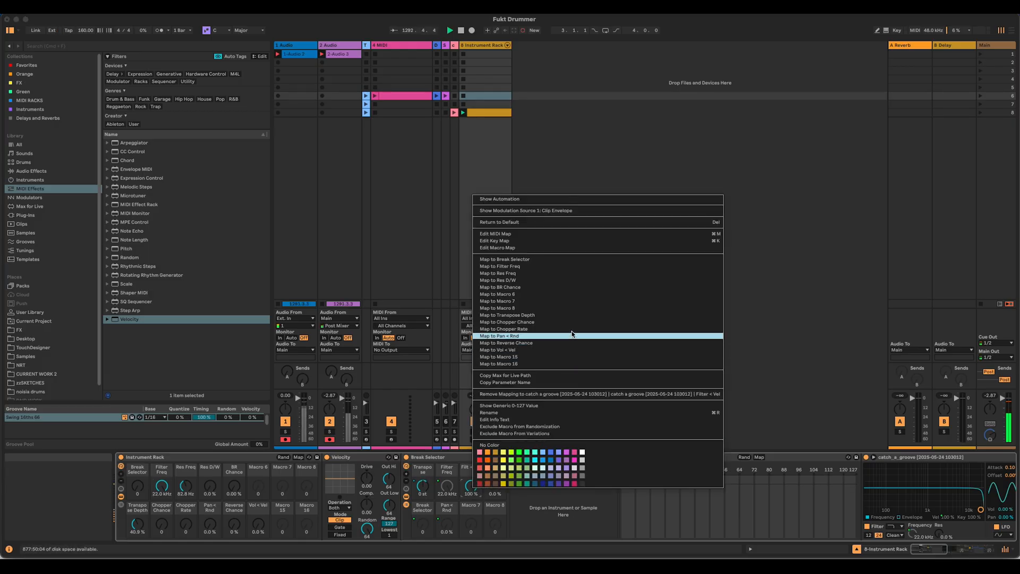
left_click(569, 301)
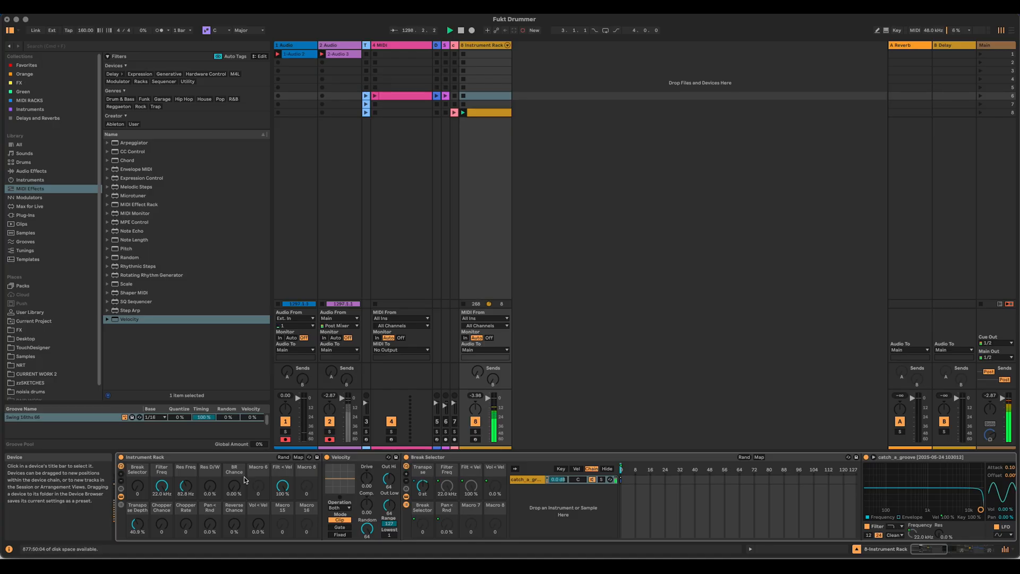
left_click_drag(234, 485, 234, 470)
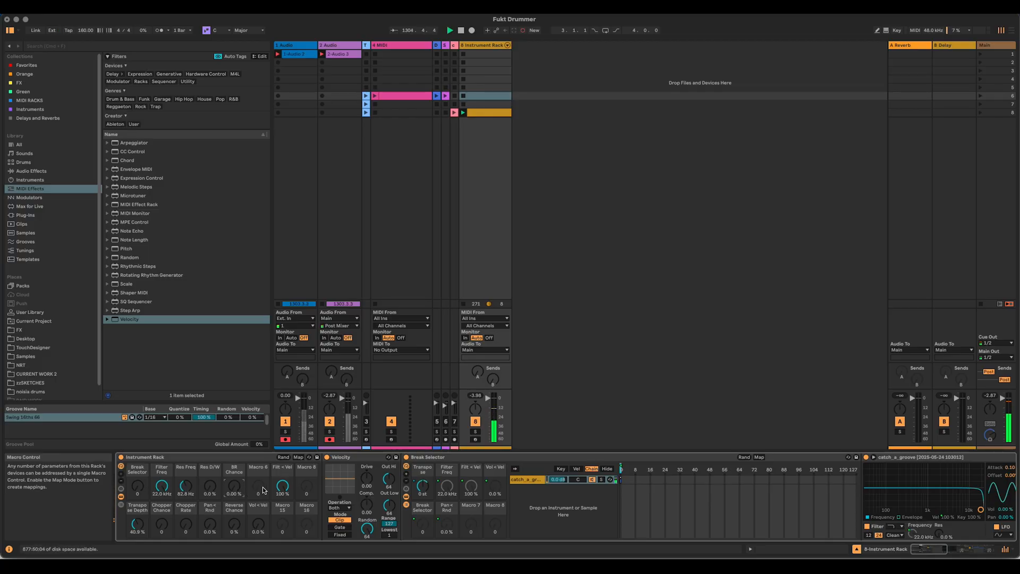
right_click(282, 485)
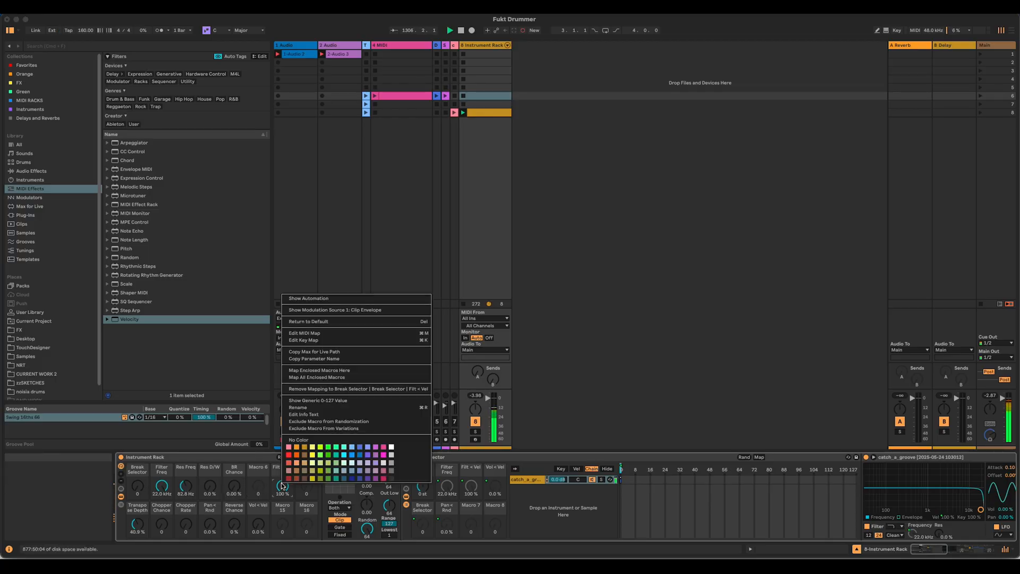
left_click(351, 389)
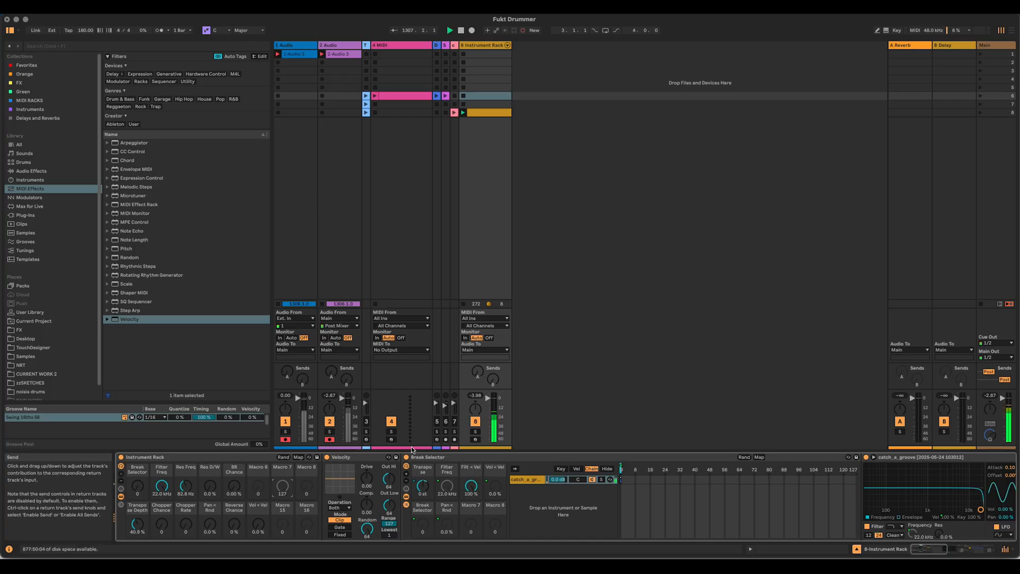
Step: Map Filt < Vel to Macro 6 of the Instrument Rack and collapse the Break Selector, LFO and Audio Effect Rack
right_click(470, 487)
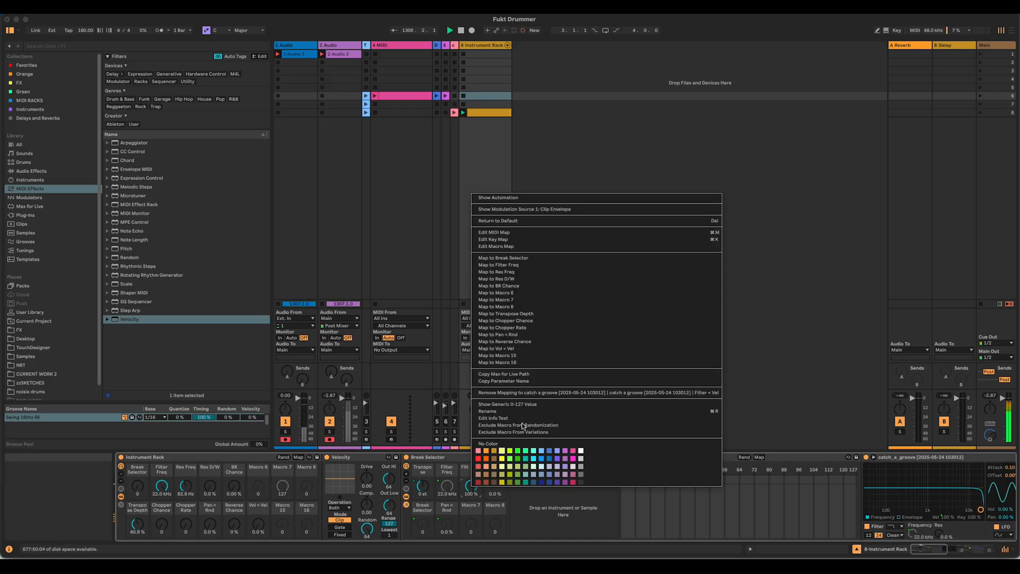
left_click(546, 293)
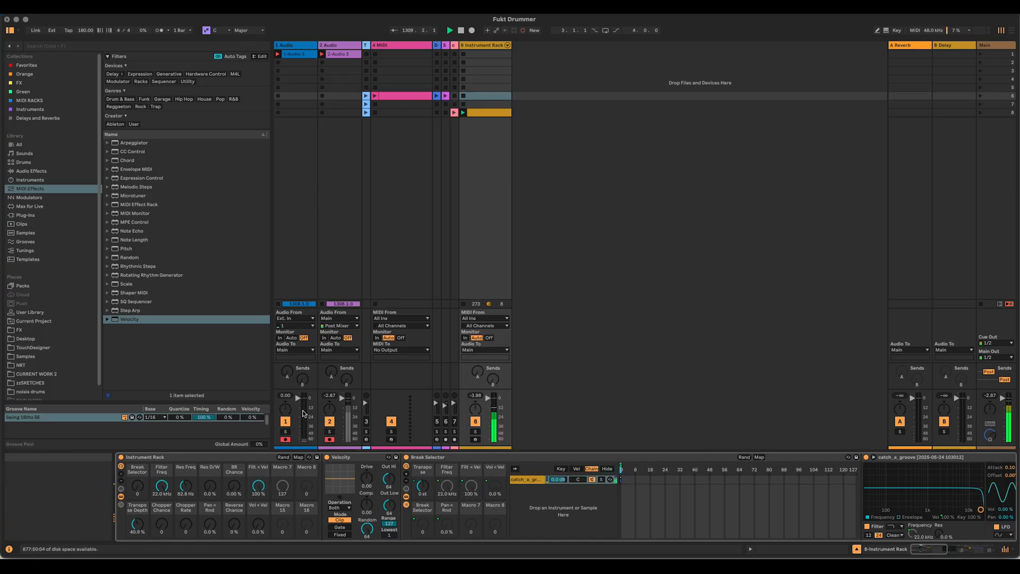
double_click(461, 458)
double_click(476, 458)
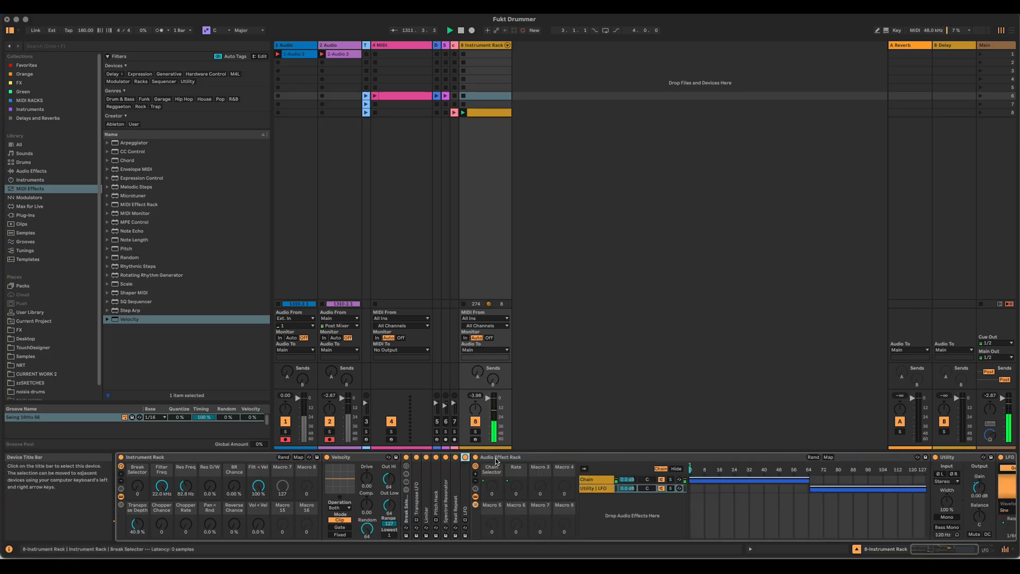
left_click(514, 458)
double_click(514, 458)
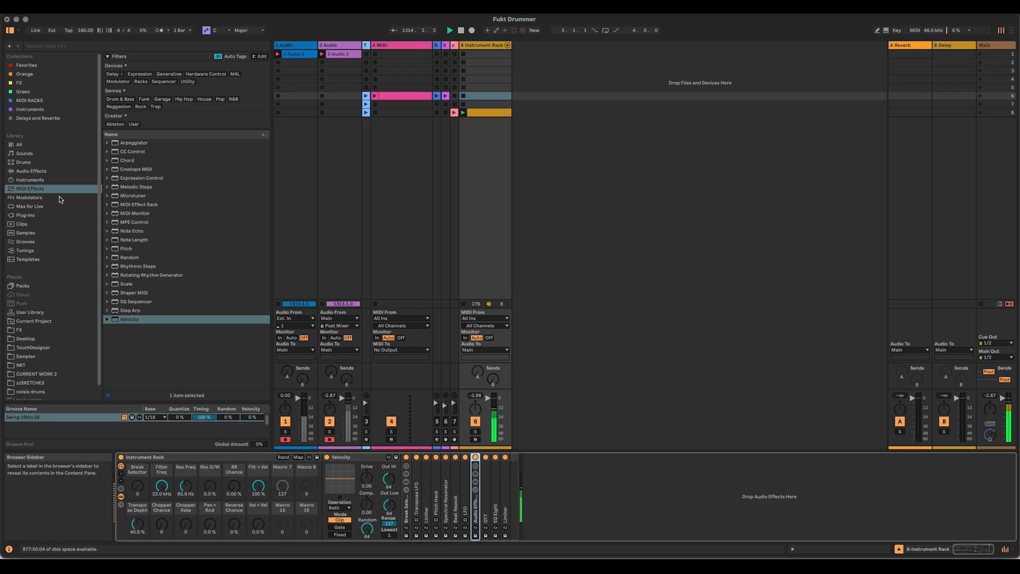
Step: Insert a Reverb audio effect between Beat Repeat and the LFO in the device chain
left_click(59, 164)
left_click(59, 171)
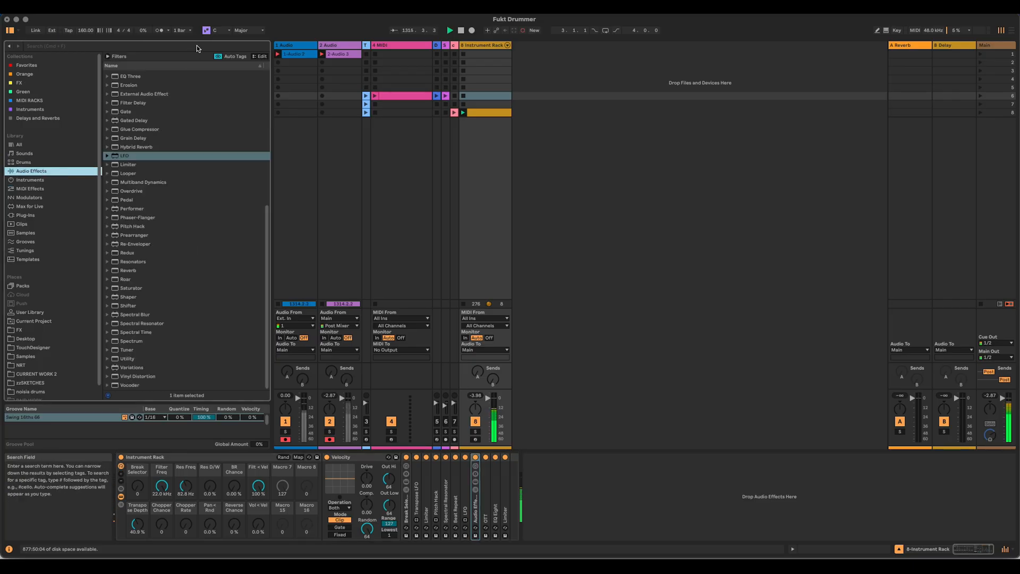
mouse_move(125, 272)
left_mouse_down()
mouse_move(362, 290)
mouse_move(448, 417)
mouse_move(463, 499)
left_mouse_up()
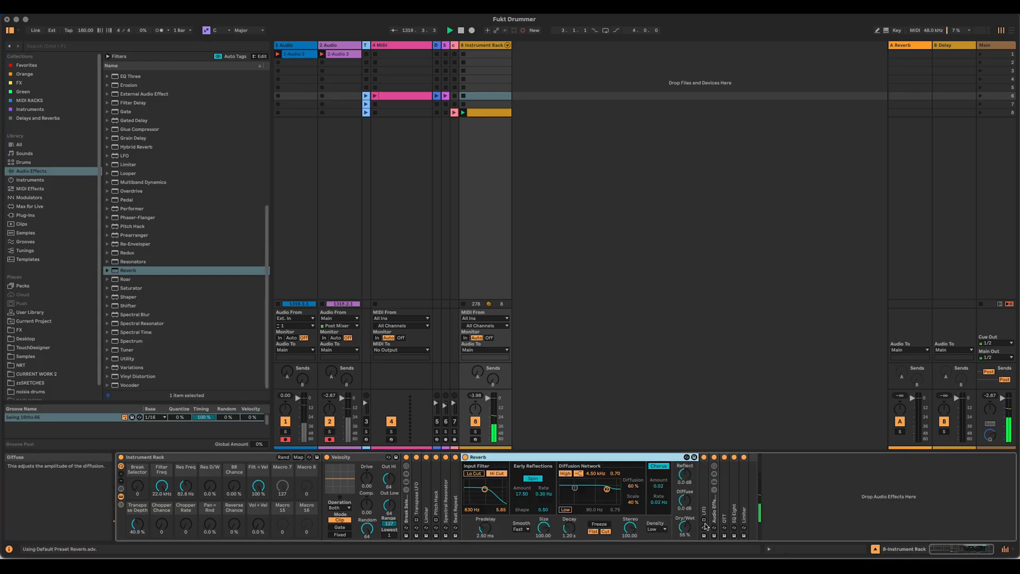
Step: Rename the Audio Effect Rack after the LFO as "Chopper Rack" and collapse it
double_click(713, 496)
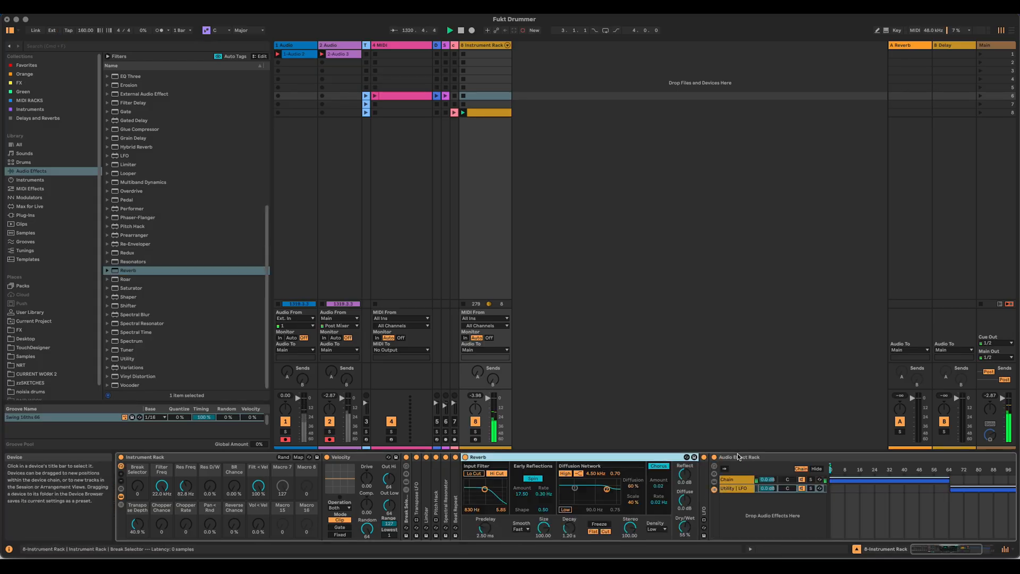
left_click(756, 467)
key("super+r")
type("Chopper Rack")
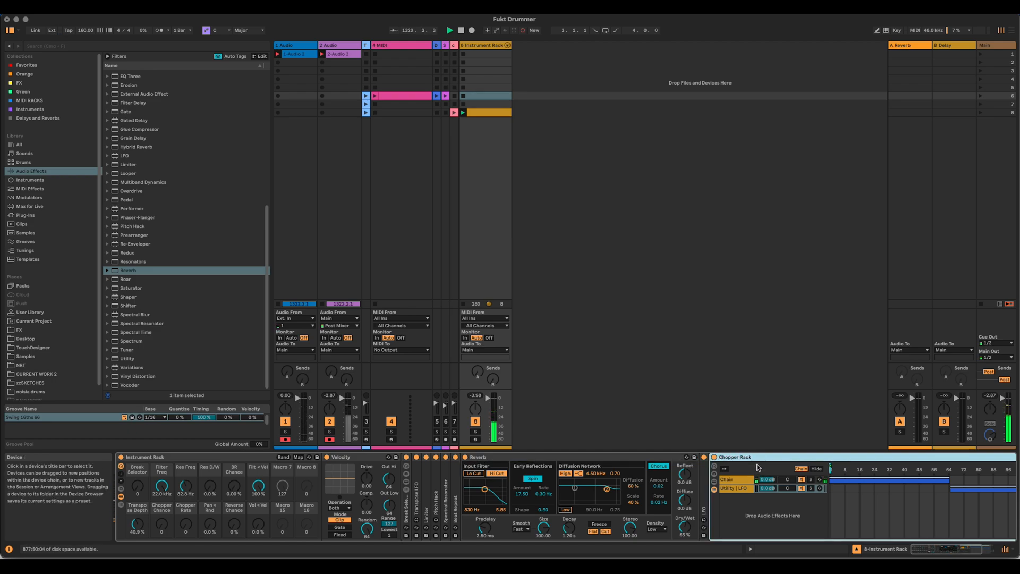
double_click(757, 458)
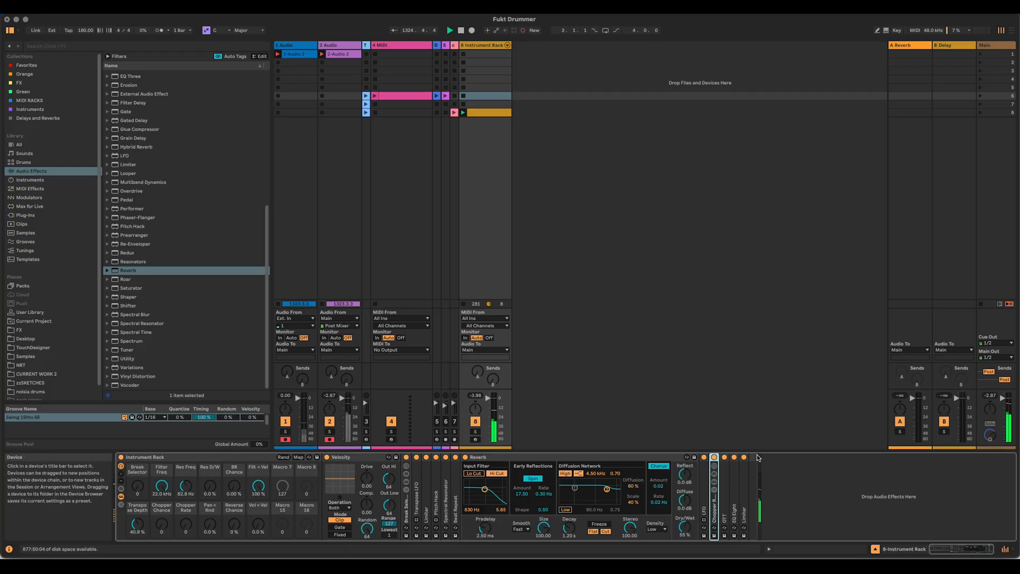
Step: Map the Reverb's Dry/Wet to Macro 8 and its Decay to Macro 7 of the Instrument Rack
right_click(676, 535)
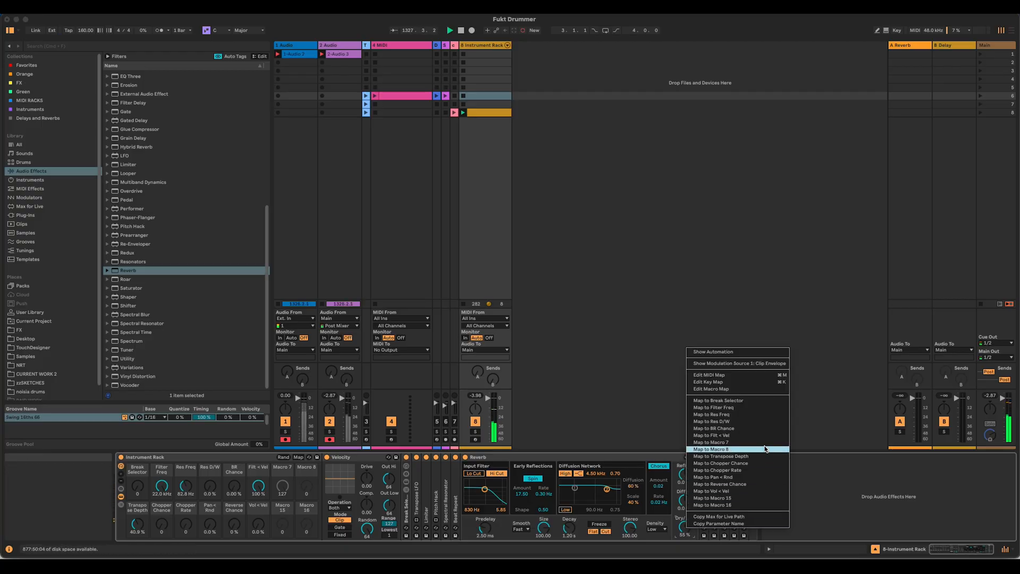
left_click(710, 449)
right_click(569, 528)
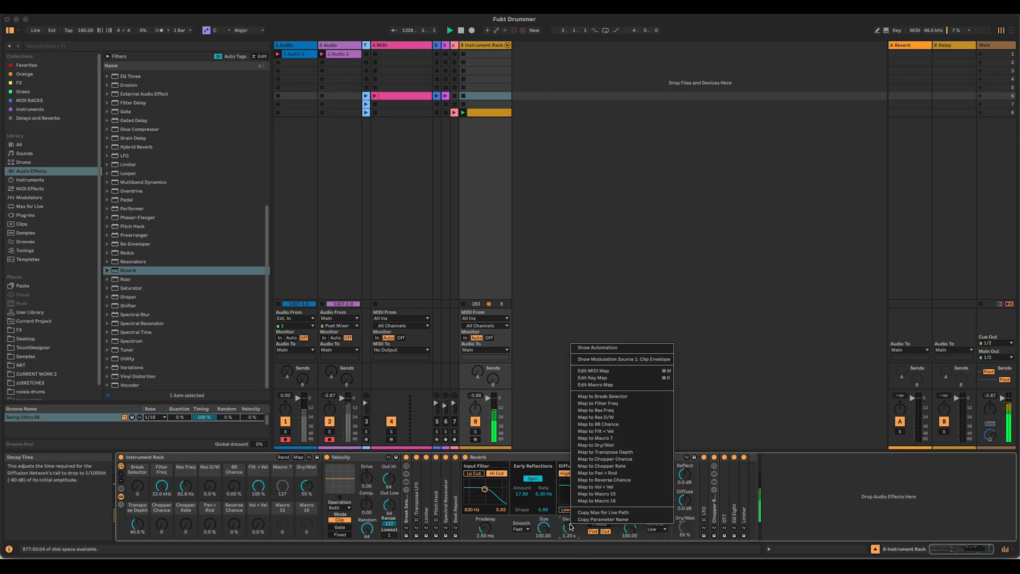
left_click(630, 438)
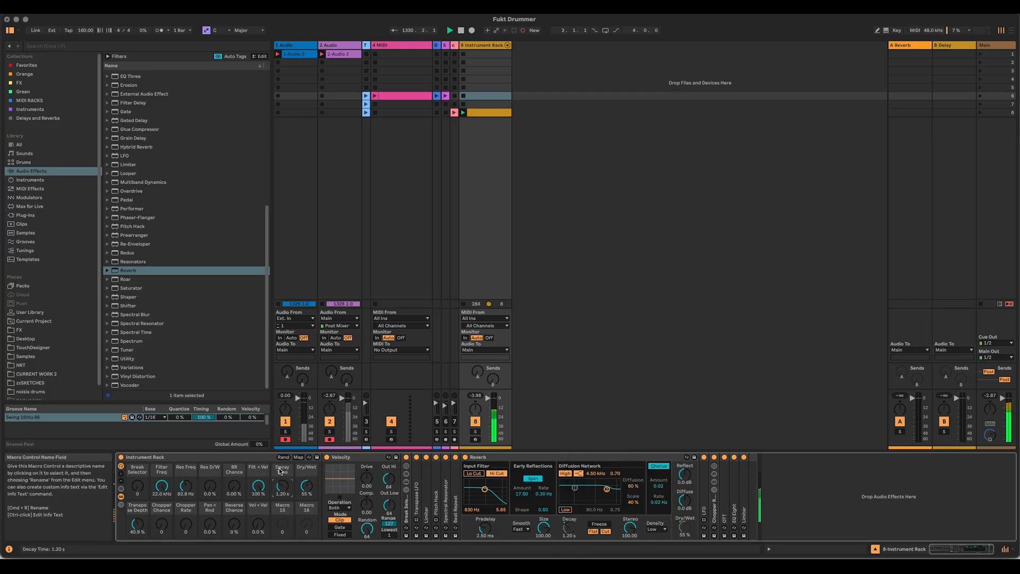
Step: Rename the reverb's decay macro as "Verb Decay" and its dry/wet macro as "Verb D/W"
key("super+r")
type("Verb")
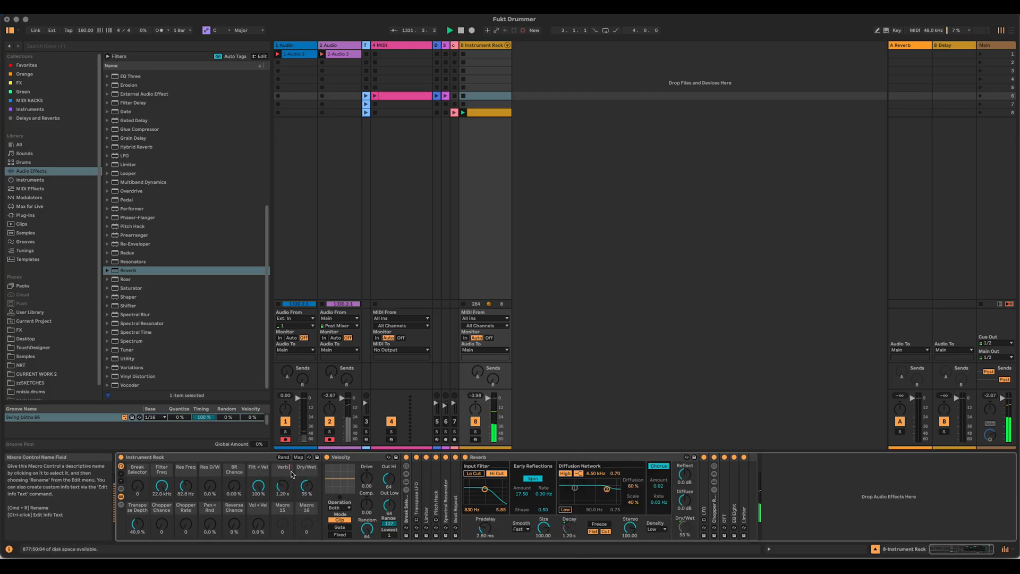
type(" Decay")
left_click(303, 470)
key("super+r")
type("Verb D/W")
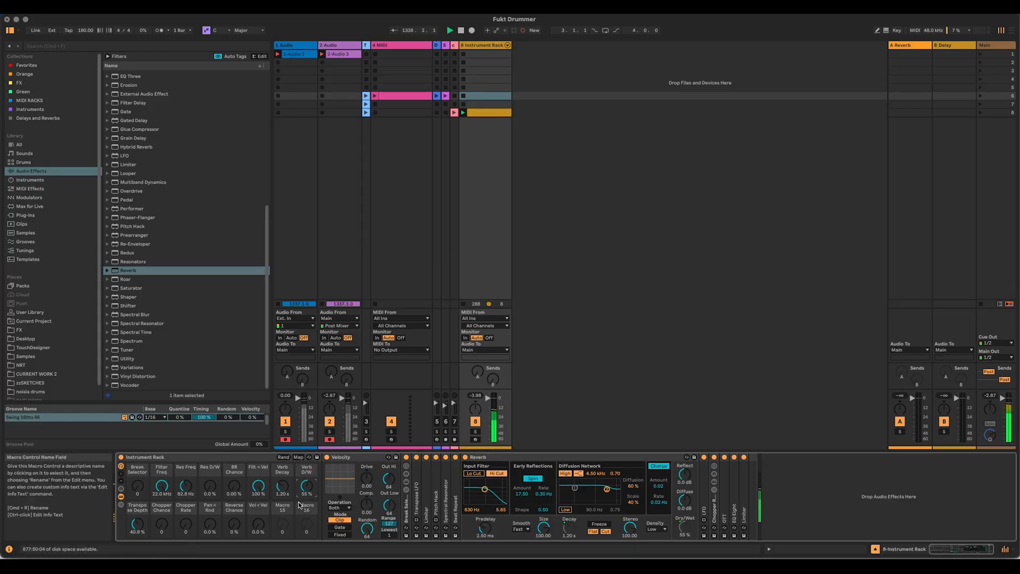
Step: Insert a Drum Buss audio effect between OTT and EQ Eight and enable its Comp option
scroll(156, 177, "up", 9)
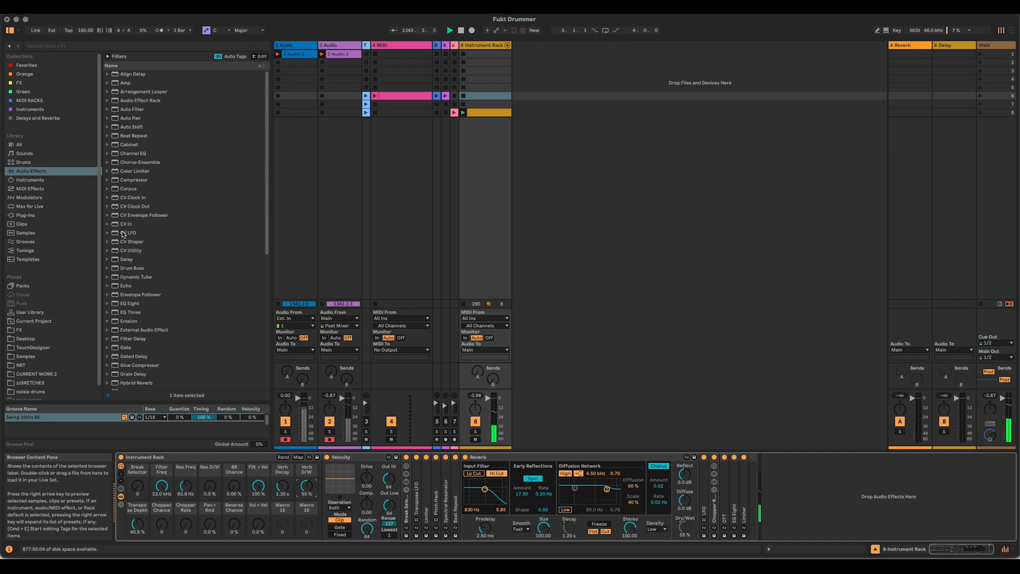
left_click_drag(129, 268, 728, 490)
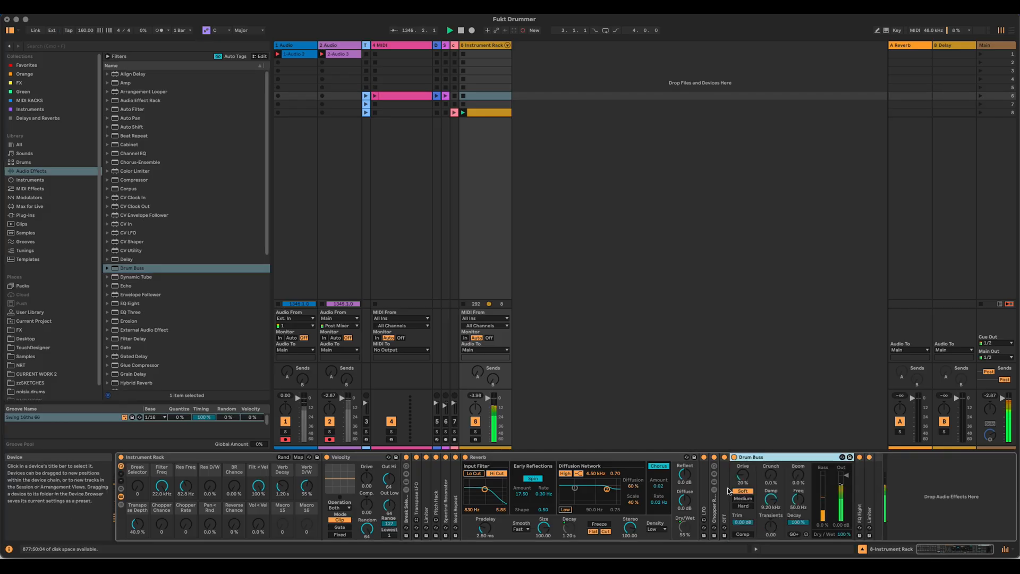
left_click_drag(804, 487, 804, 487)
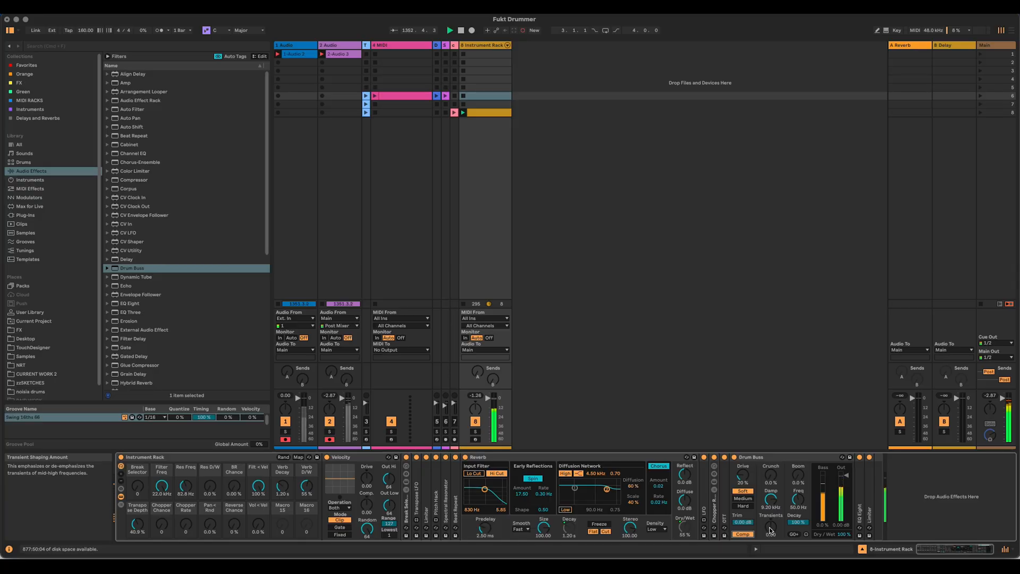
Step: Set the Drum Buss Transients to -0.95 and map the parameter to Macro 15 of the Instrument Rack
left_click_drag(771, 526, 770, 532)
right_click(770, 529)
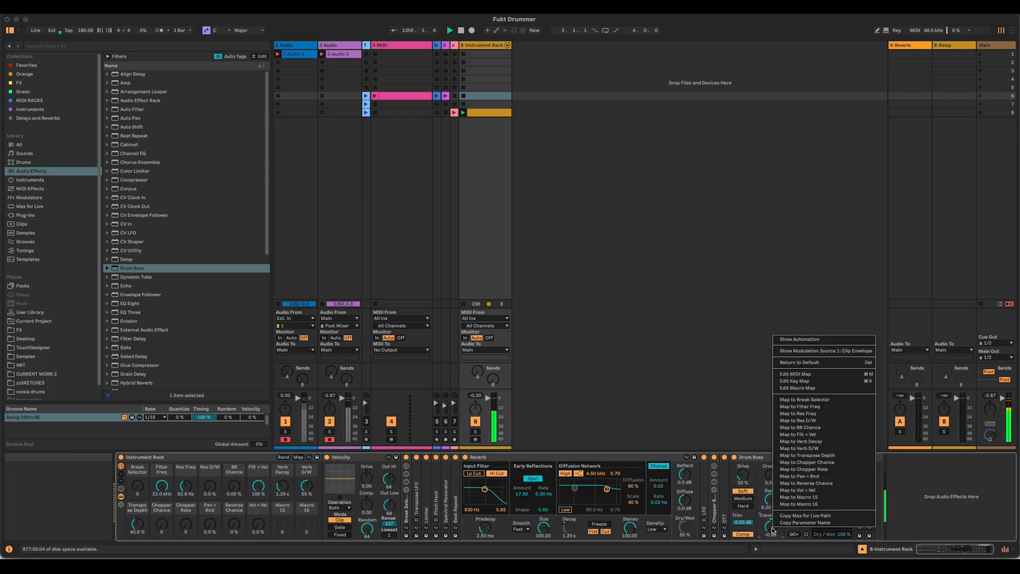
left_click(838, 497)
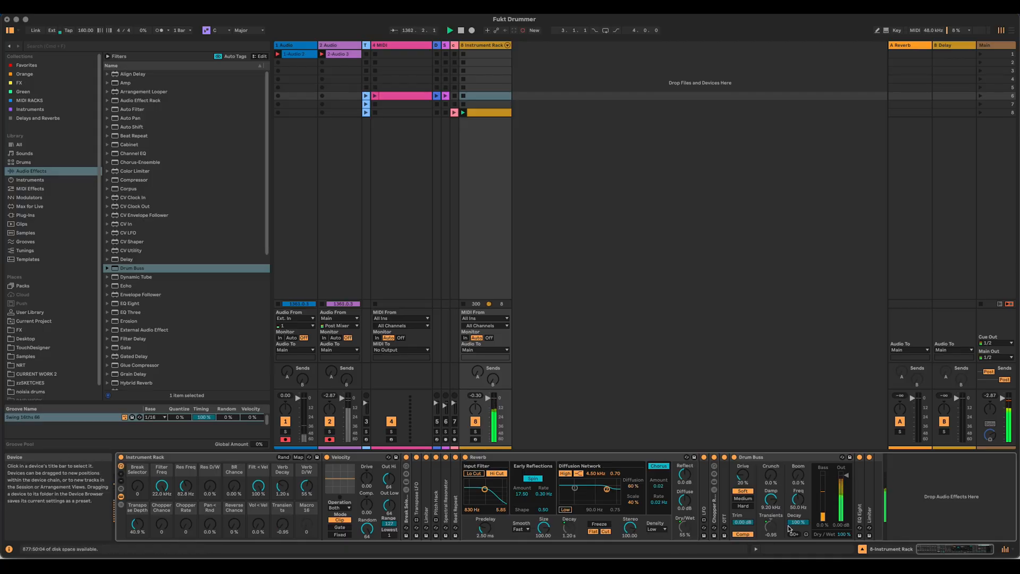
Step: Set the Drum Buss Drive to 22% and Crunch to 13%, and map Drive to Macro 16
left_click_drag(743, 475, 743, 473)
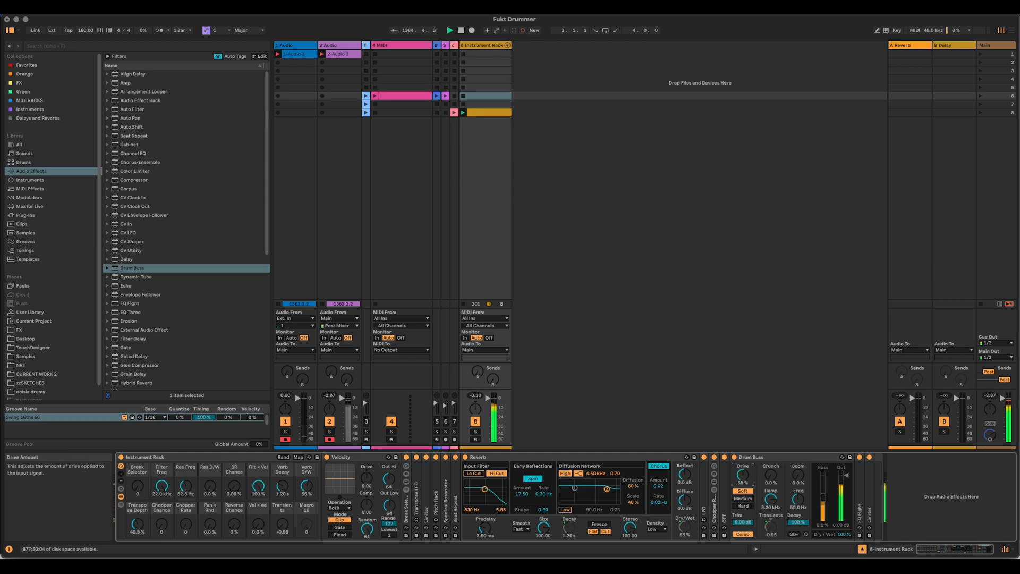
left_click_drag(743, 475, 771, 464)
left_click_drag(743, 476, 742, 474)
right_click(745, 476)
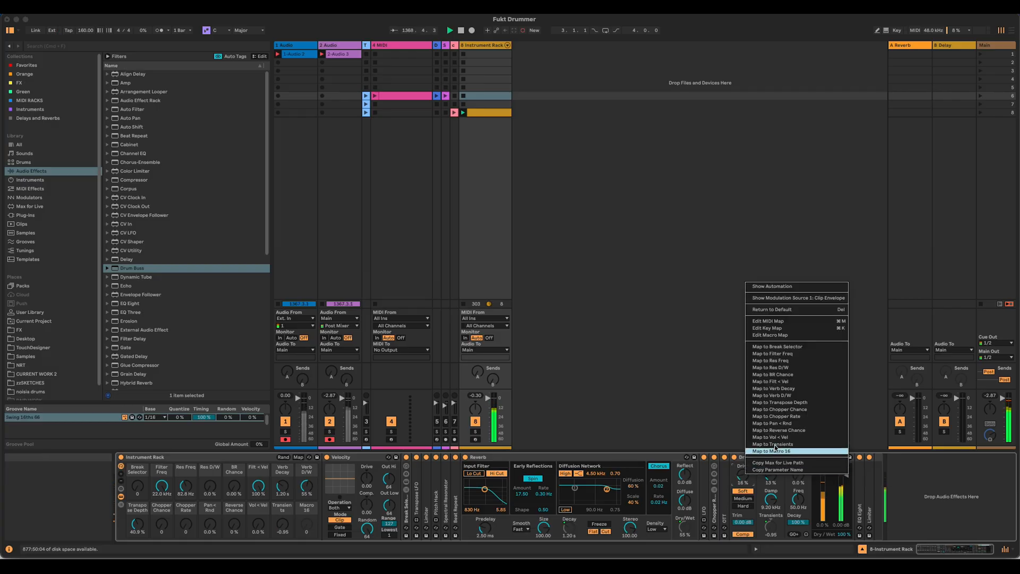
left_click(770, 451)
Step: Set Transients to 0.04 and replace the Drive mapping on Macro 16 with the Drum Buss Dry/Wet
mouse_move(306, 524)
left_mouse_down()
mouse_move(282, 520)
mouse_move(287, 526)
left_mouse_up()
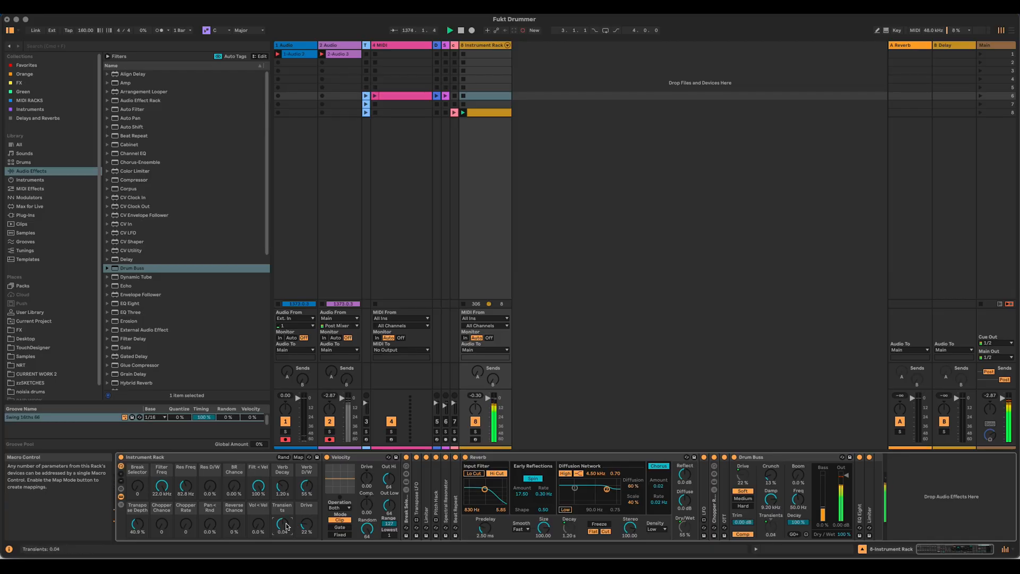
right_click(307, 524)
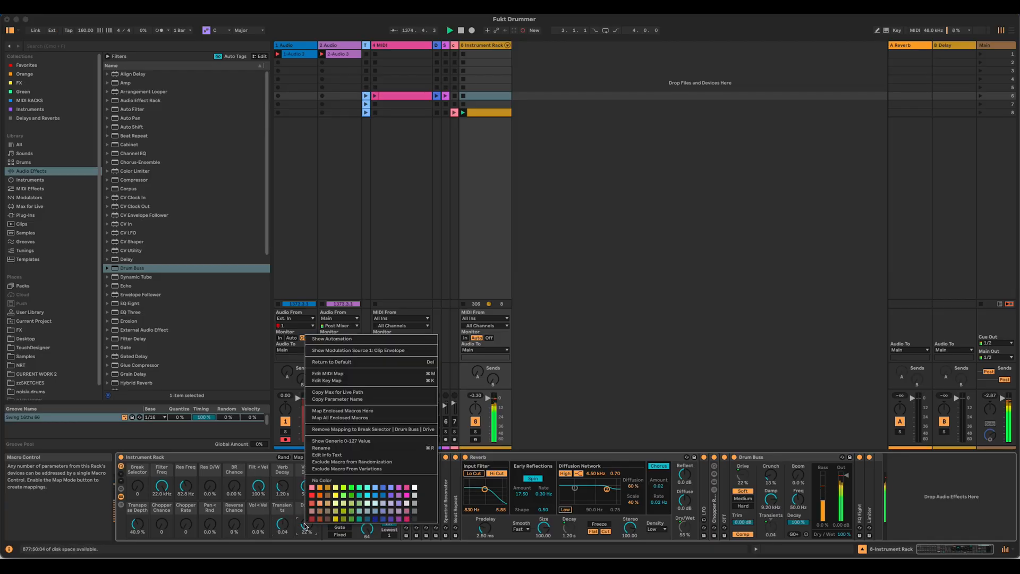
left_click(352, 429)
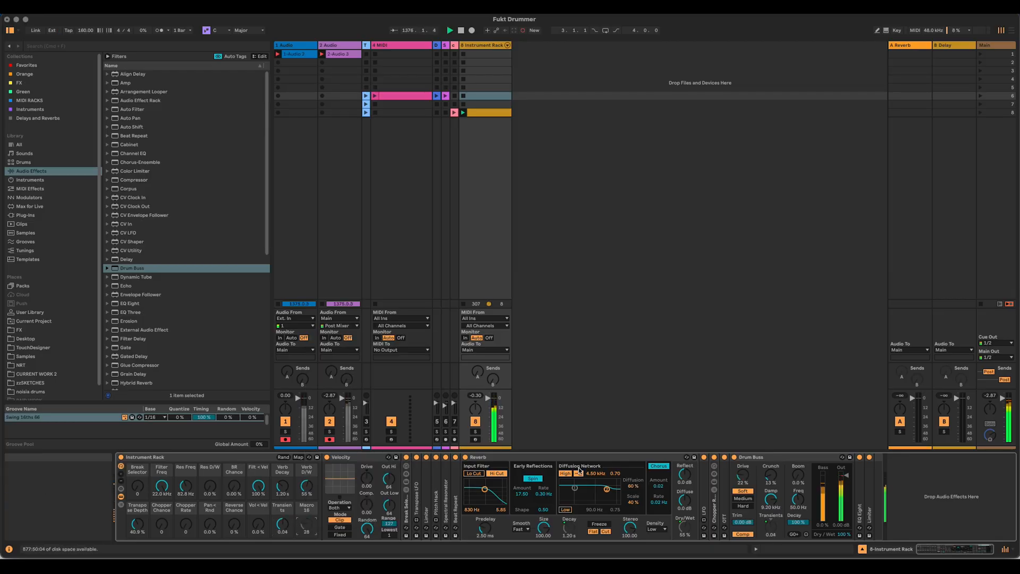
right_click(842, 534)
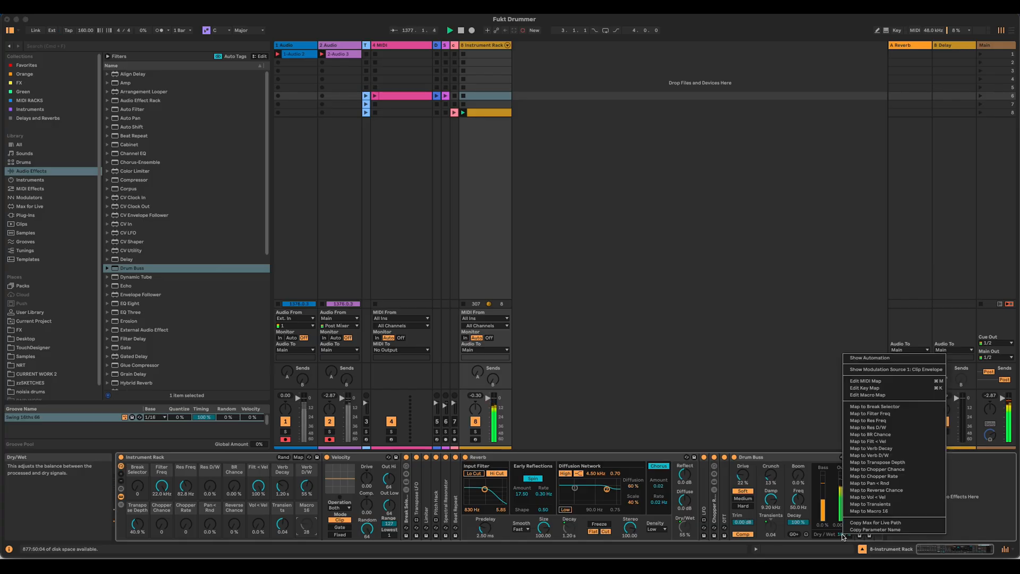
left_click(913, 511)
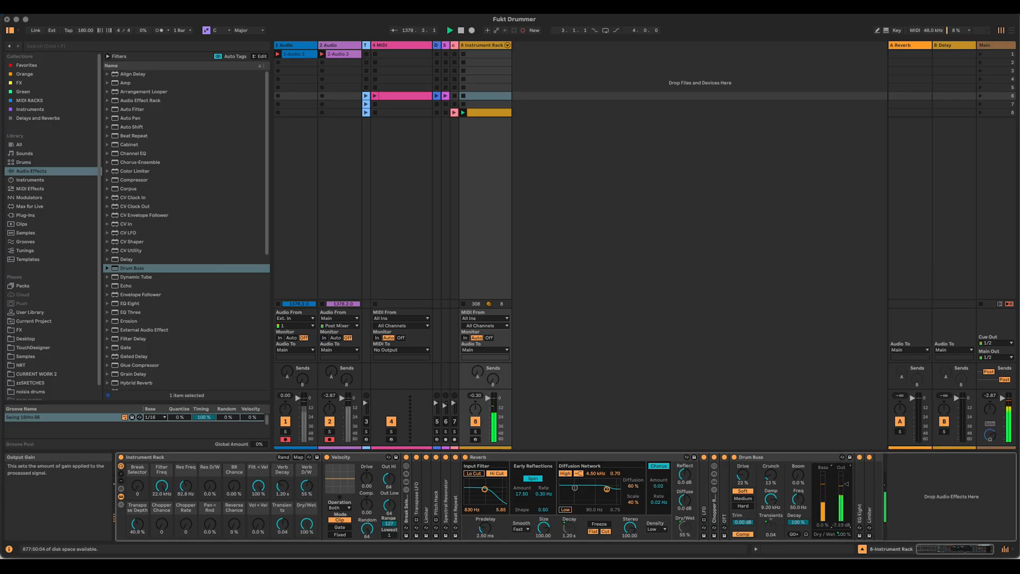
Step: Lower the Drum Buss output gain to -14.0 dB while comparing Dry/Wet at 0% and 100% with different Transients amounts, ending on 100% wet
left_click_drag(306, 524, 307, 568)
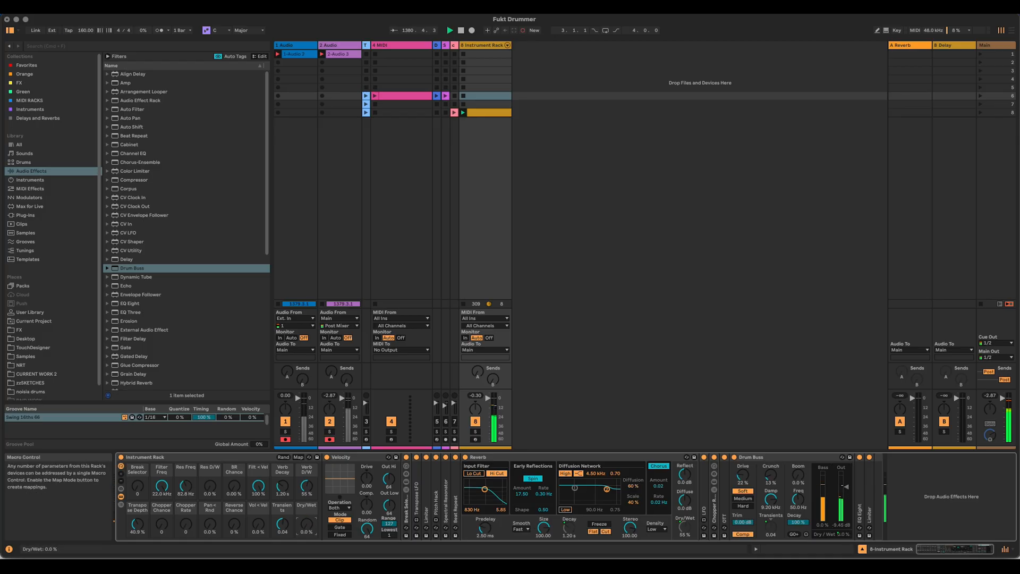
left_click_drag(307, 524, 306, 478)
left_click_drag(847, 487, 846, 488)
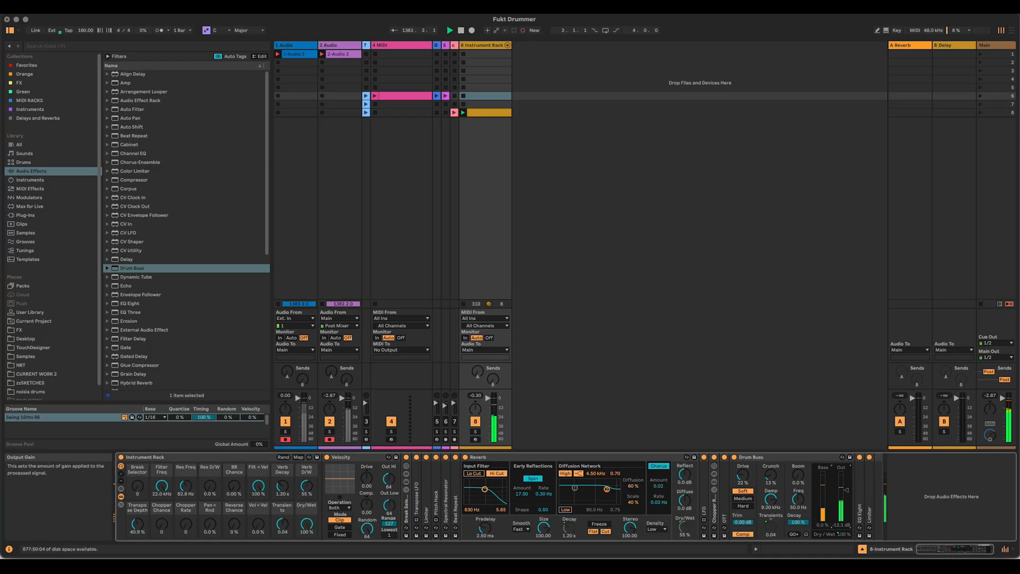
left_click_drag(306, 524, 307, 568)
left_click_drag(306, 524, 285, 563)
left_click_drag(282, 524, 283, 472)
left_click_drag(306, 524, 307, 568)
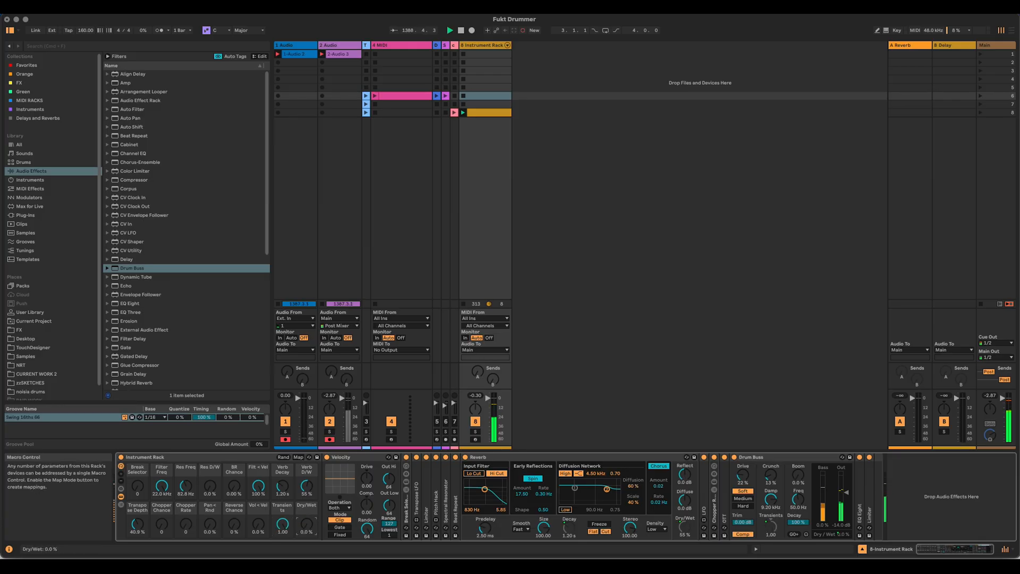
left_click_drag(306, 524, 283, 569)
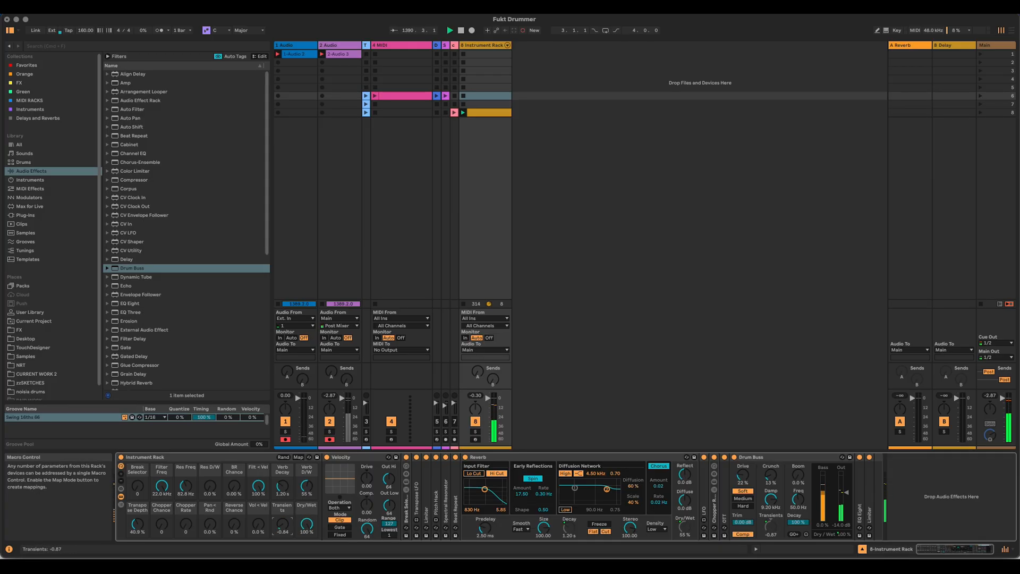
Step: Move the Drum Buss before the Reverb, try Transients at -1.00, and set it to -0.15
left_click(758, 458)
left_click_drag(764, 457, 518, 460)
left_click_drag(282, 524, 283, 542)
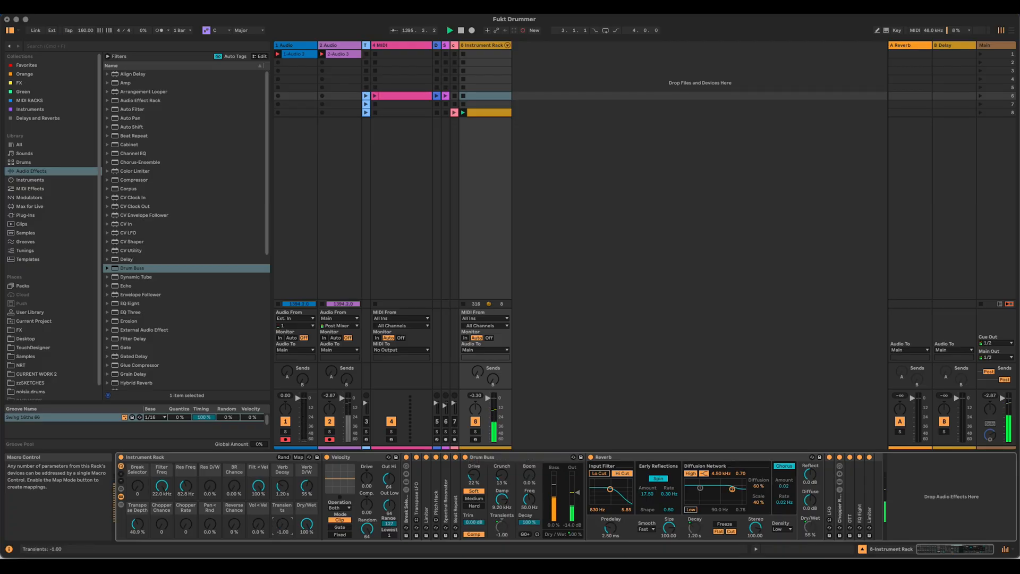
mouse_move(283, 533)
left_mouse_down()
mouse_move(283, 510)
mouse_move(282, 527)
left_mouse_up()
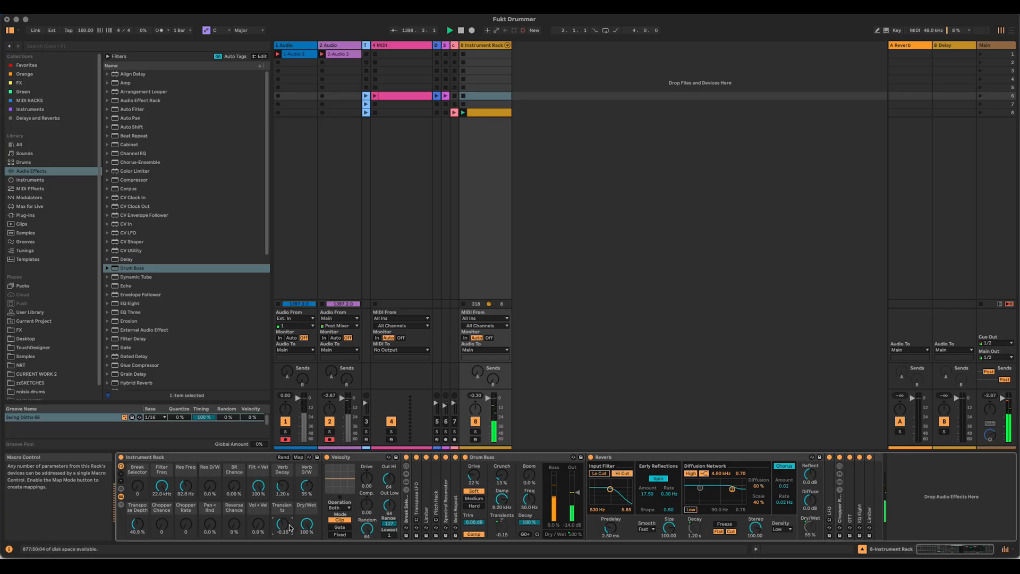
Step: Colour the Break Selector macro pink and the Filter Freq macro orange
right_click(139, 474)
left_click(146, 436)
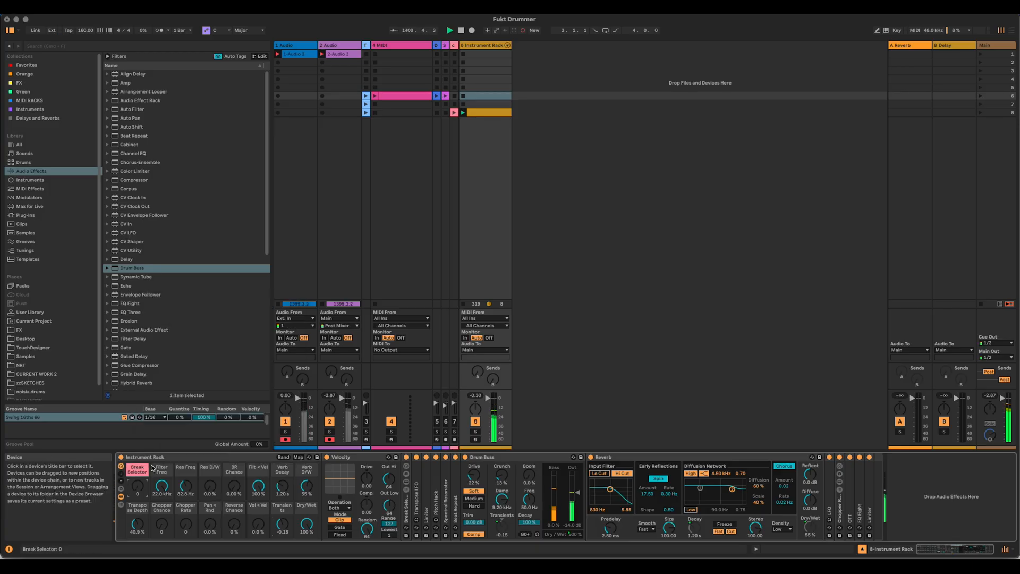
right_click(162, 471)
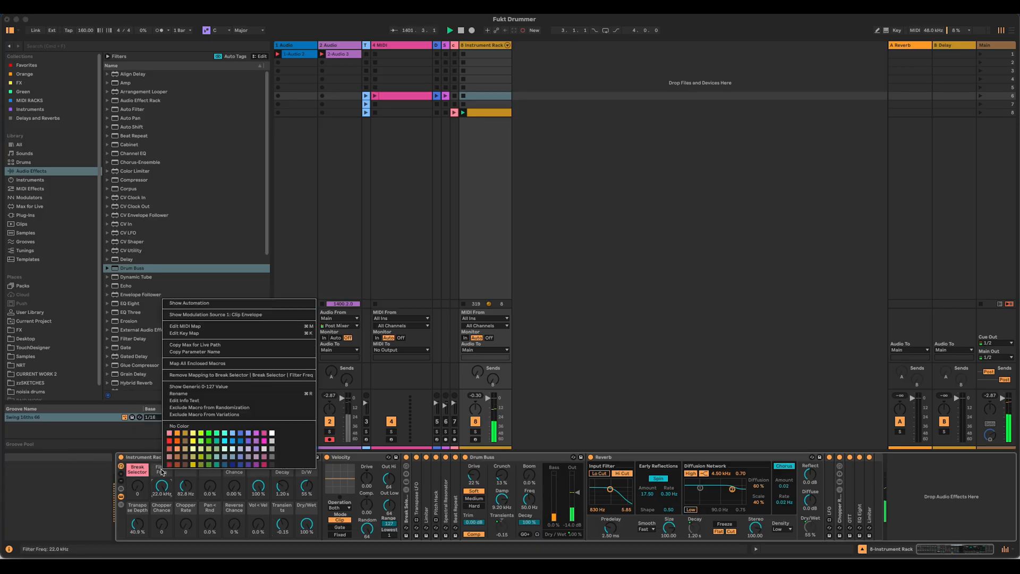
left_click(177, 433)
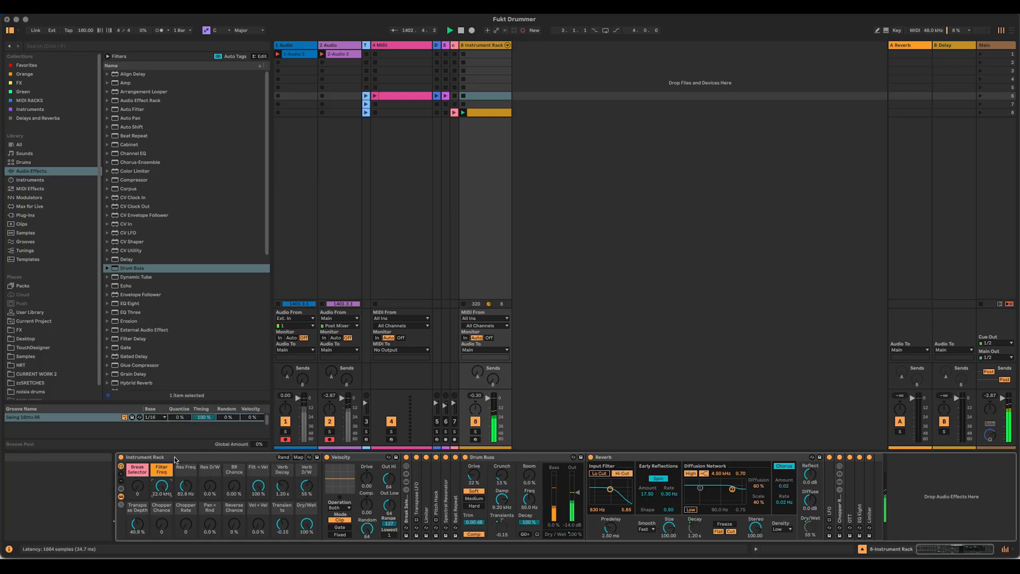
Step: Colour the Filt < Vel and Vol < Vel macros the same orange as the Filter Freq macro
right_click(257, 471)
left_click(274, 432)
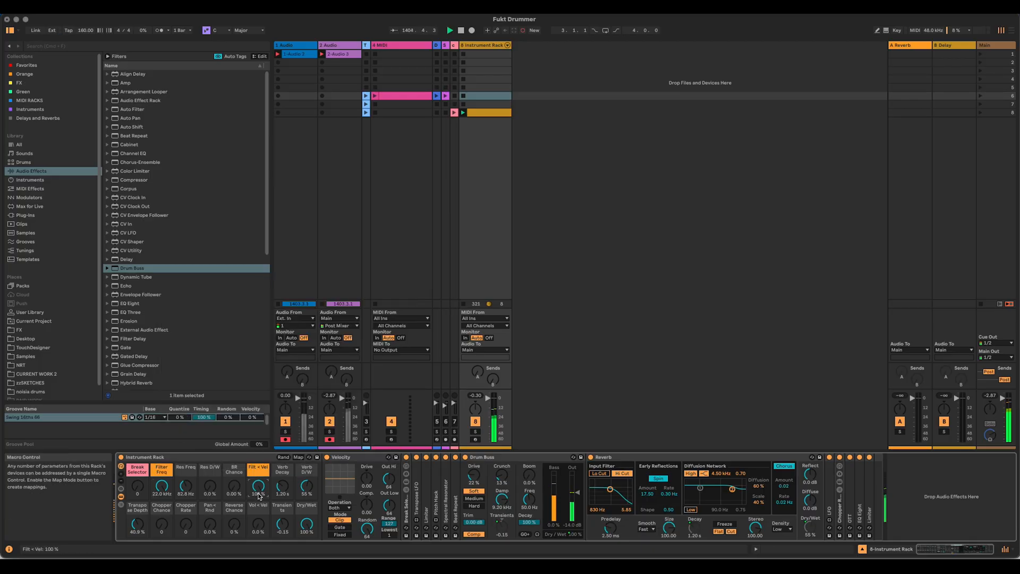
right_click(257, 508)
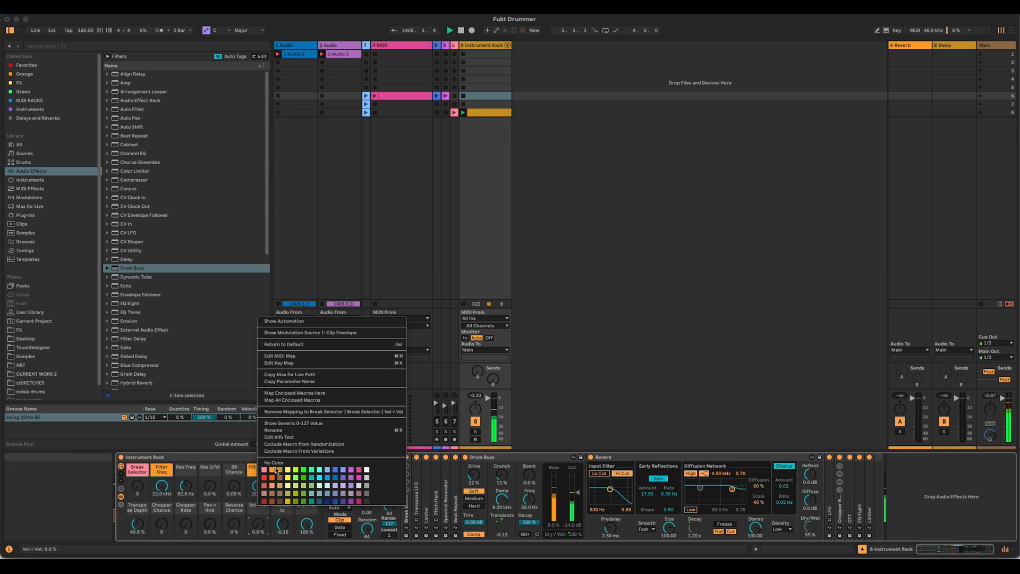
left_click(273, 470)
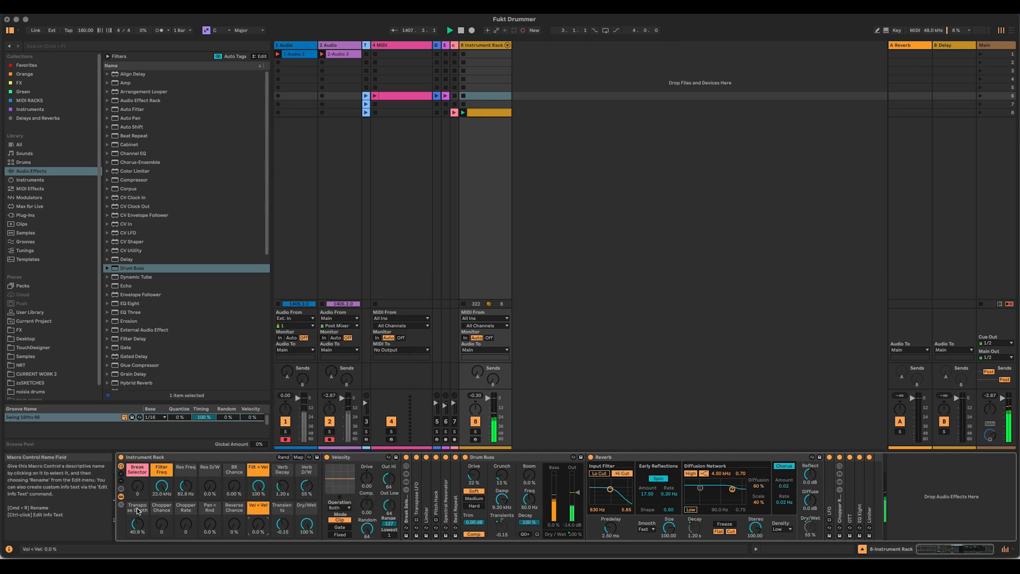
Step: Colour the Transpose Depth macro dark red and the Chopper Chance and Chopper Rate macros Dorian Yellow
right_click(141, 508)
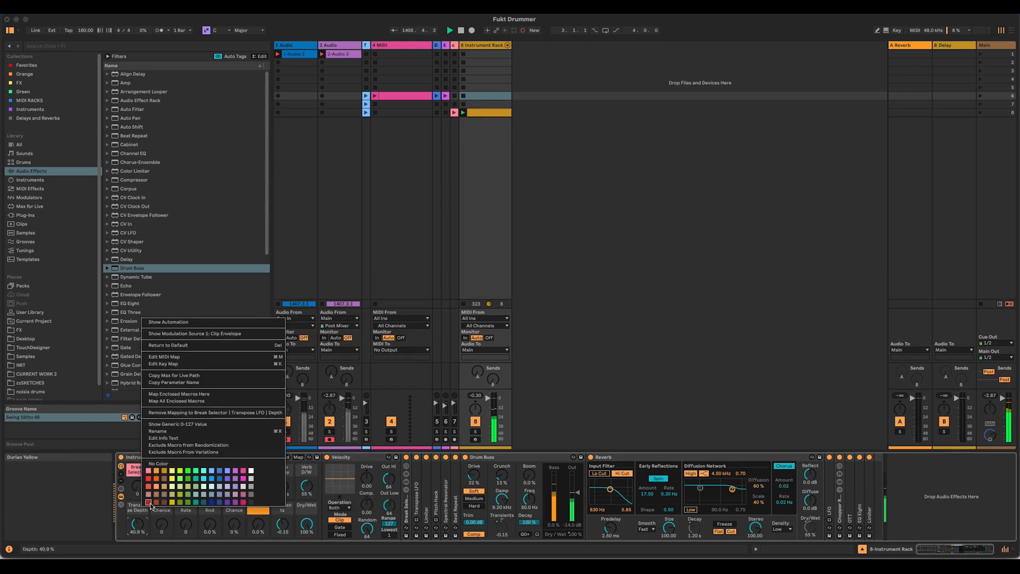
left_click(148, 502)
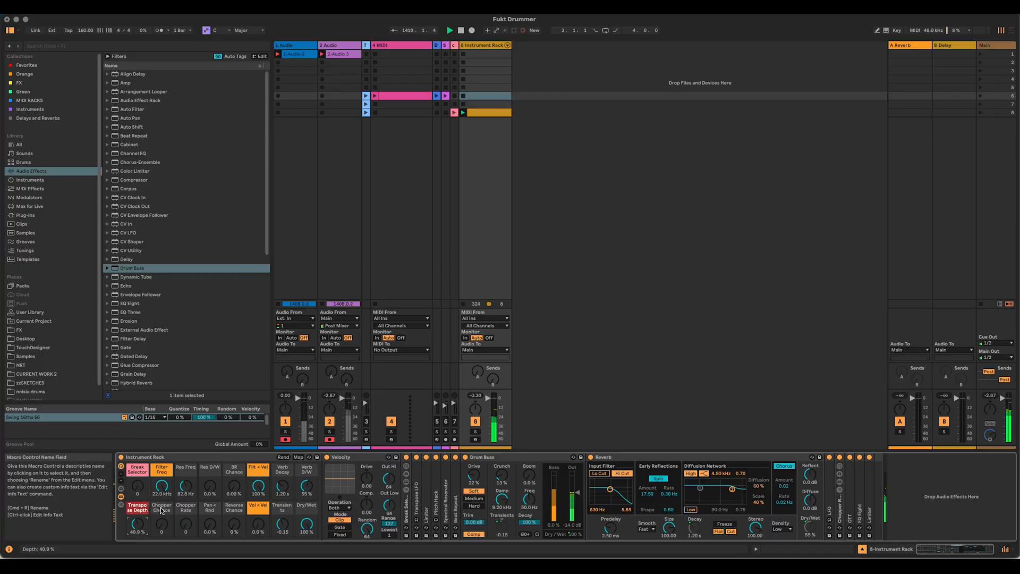
right_click(162, 508)
left_click(192, 503)
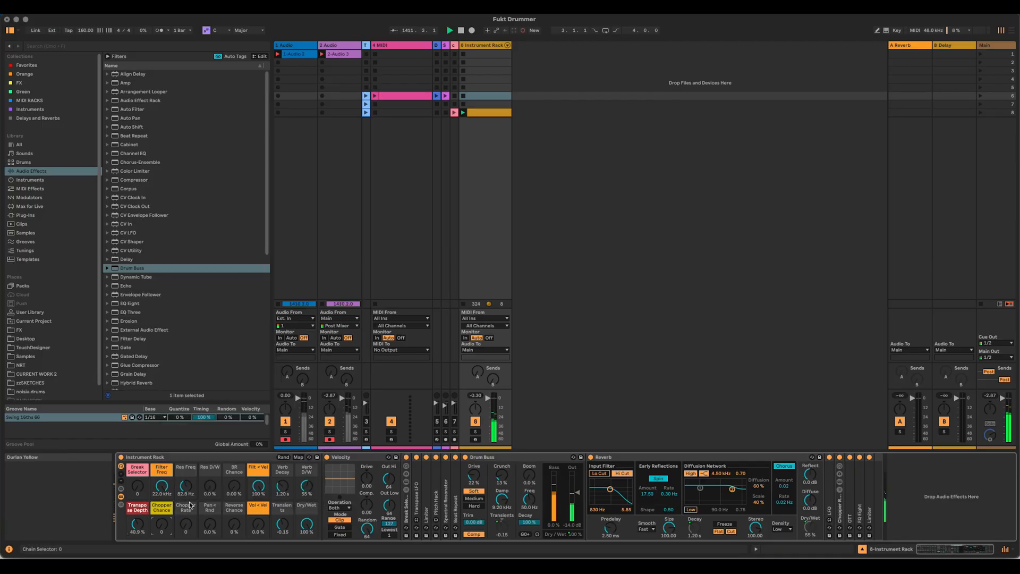
right_click(189, 504)
left_click(222, 500)
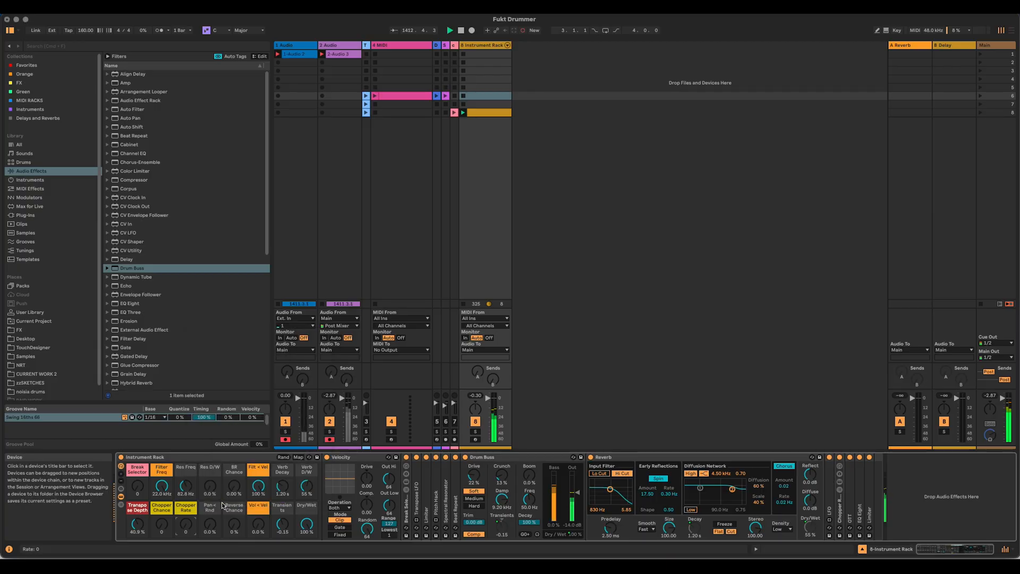
Step: Colour the Pan < Rnd macro Frank Orange and the Reverse Chance and BR Chance macros purple
right_click(210, 510)
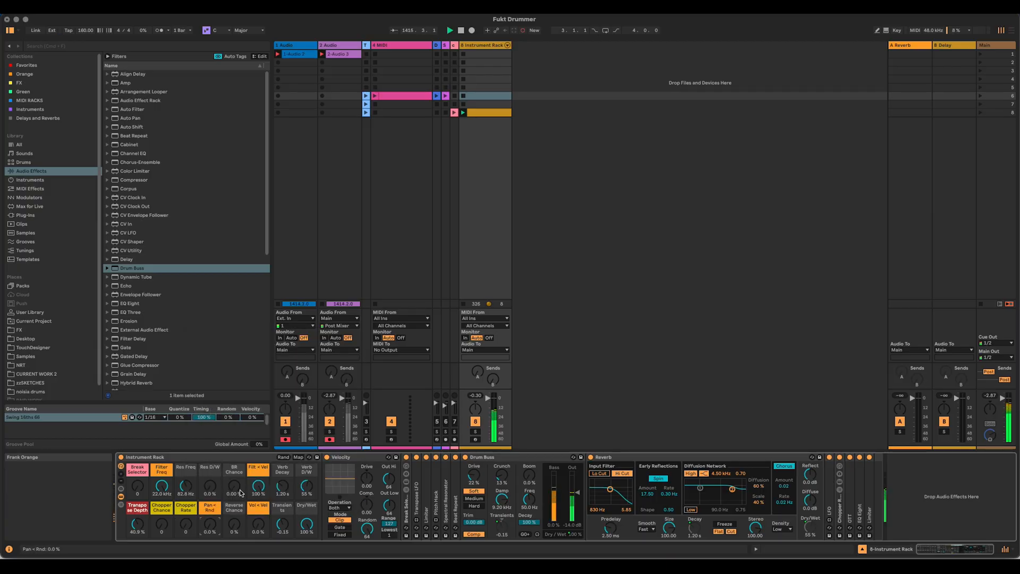
left_click(225, 473)
right_click(231, 511)
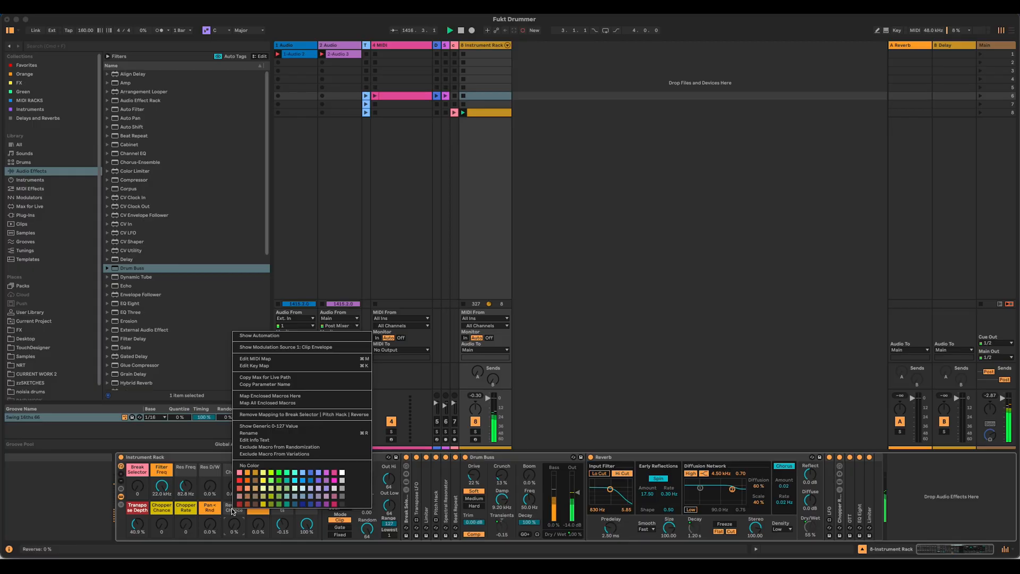
left_click(318, 478)
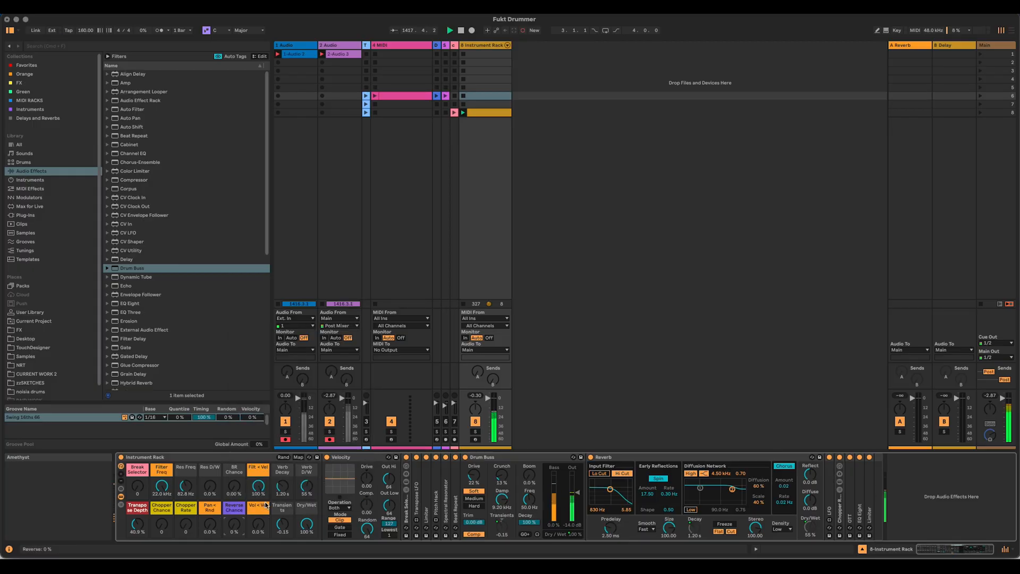
right_click(232, 470)
left_click(319, 440)
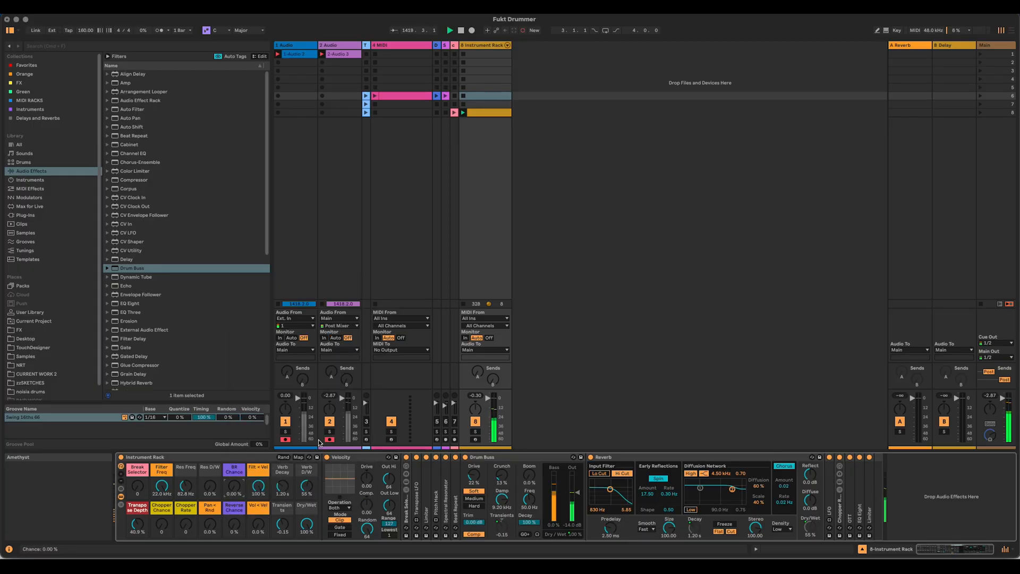
Step: Colour the Res Freq macro green and the Res D/W macro lime yellow
right_click(183, 470)
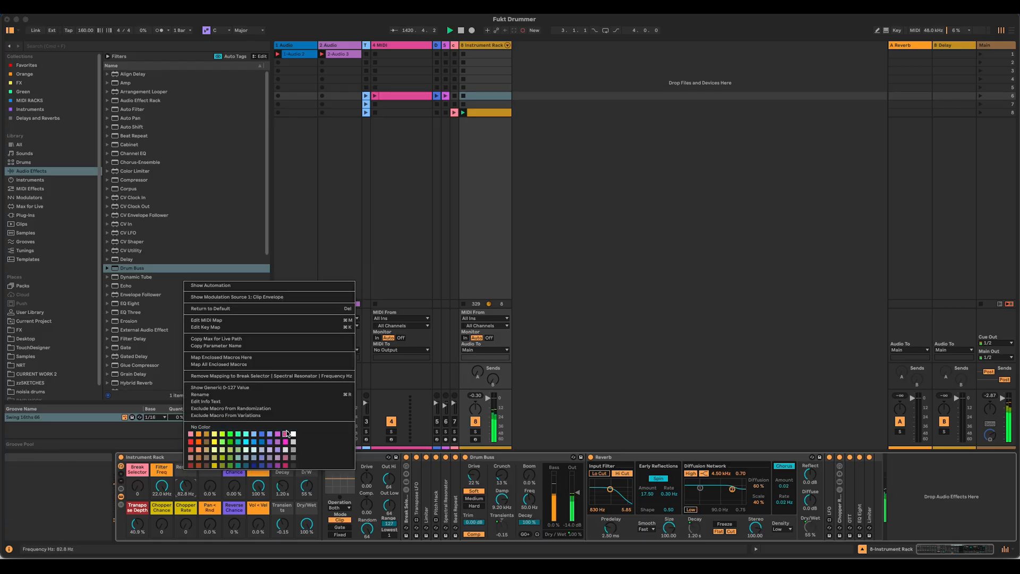
left_click(237, 434)
right_click(214, 468)
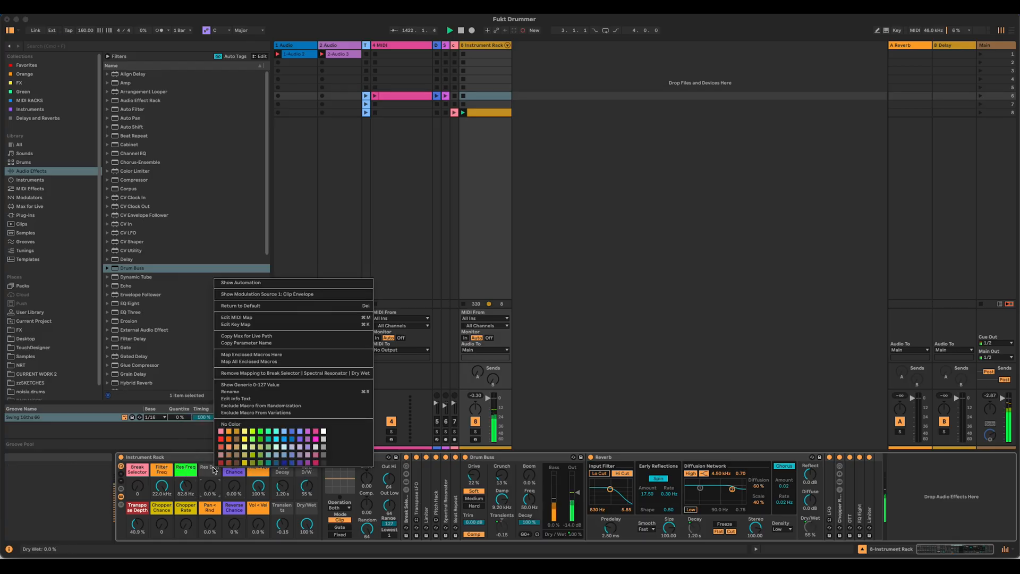
left_click(247, 436)
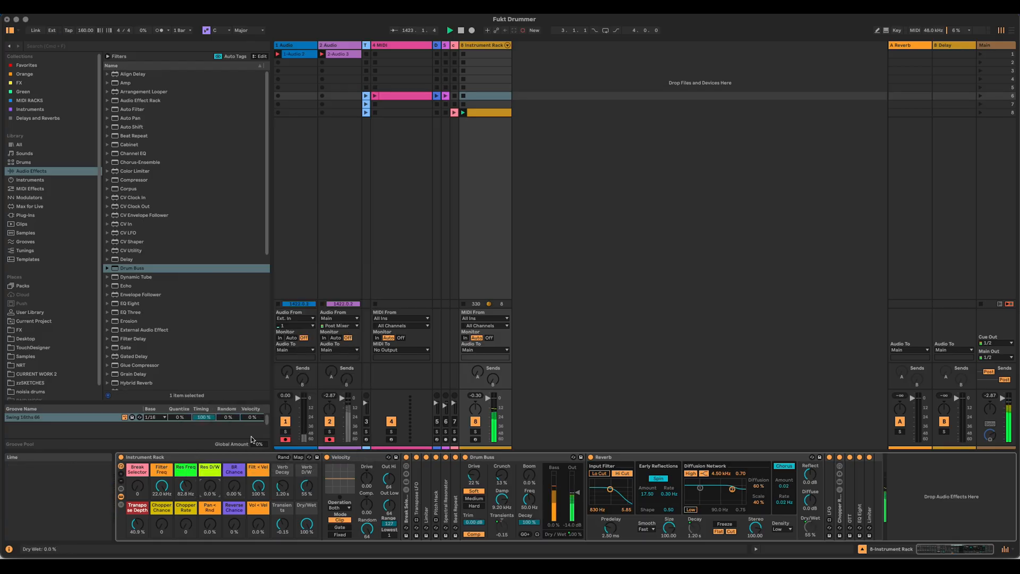
Step: Colour the Verb Decay and Verb D/W macros grey and the Transients and Dry/Wet macros white
right_click(283, 469)
left_click(393, 449)
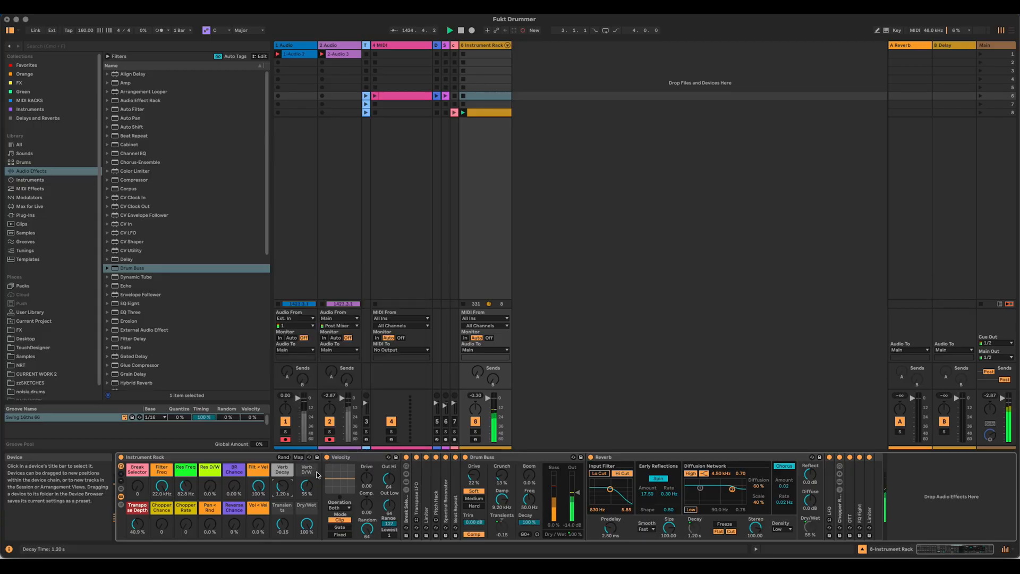
right_click(306, 471)
left_click(415, 449)
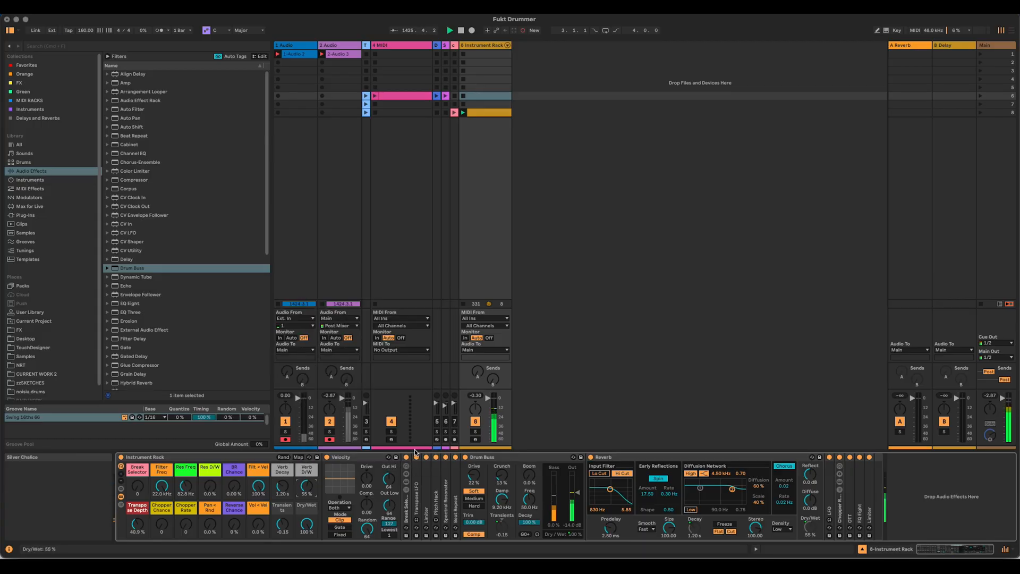
right_click(279, 509)
left_click(388, 473)
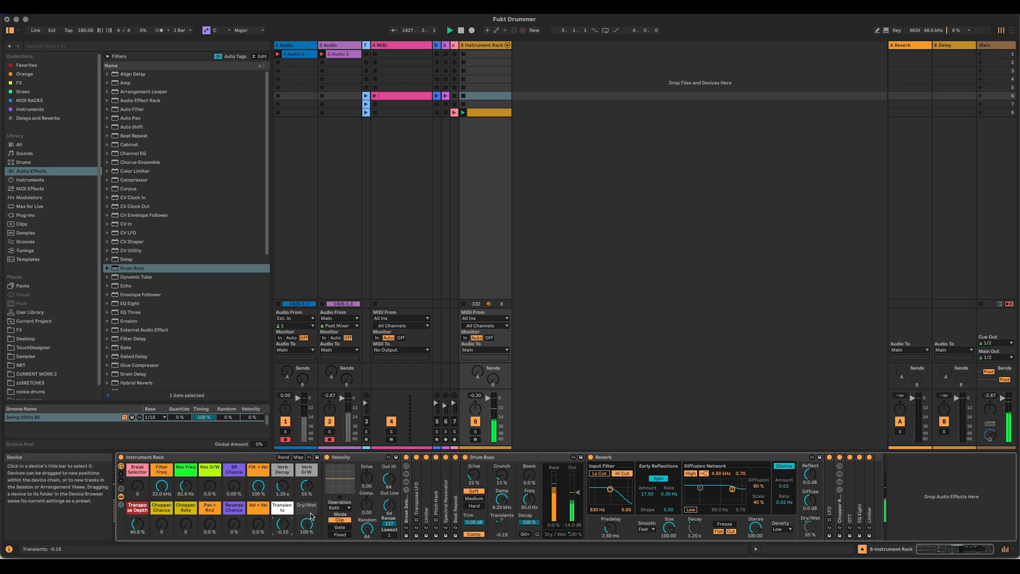
right_click(302, 508)
left_click(412, 469)
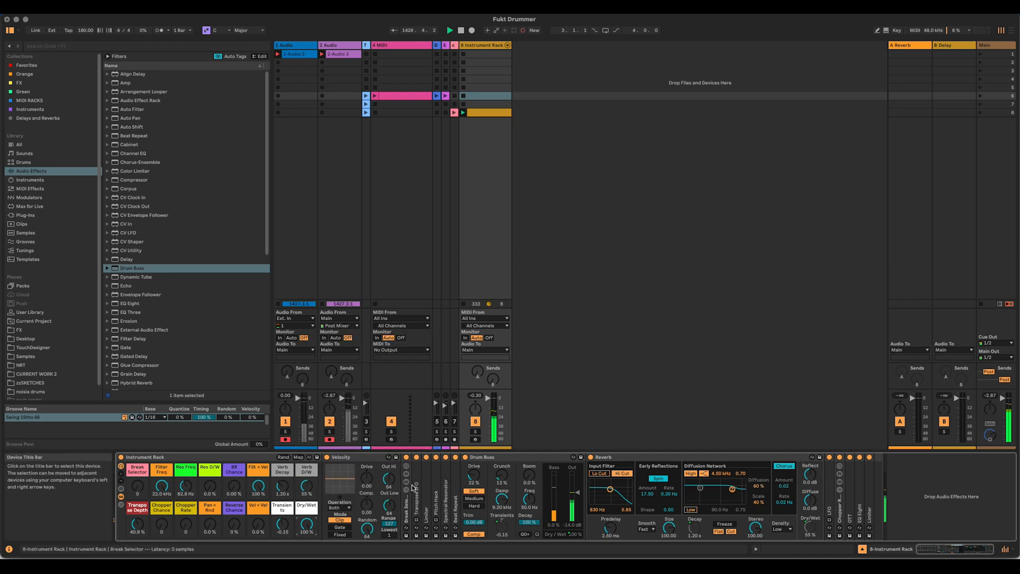
Step: Fold the Drum Buss and Reverb devices, and widen the collapsed Drum Rack track to play its blue clip
double_click(506, 455)
double_click(511, 455)
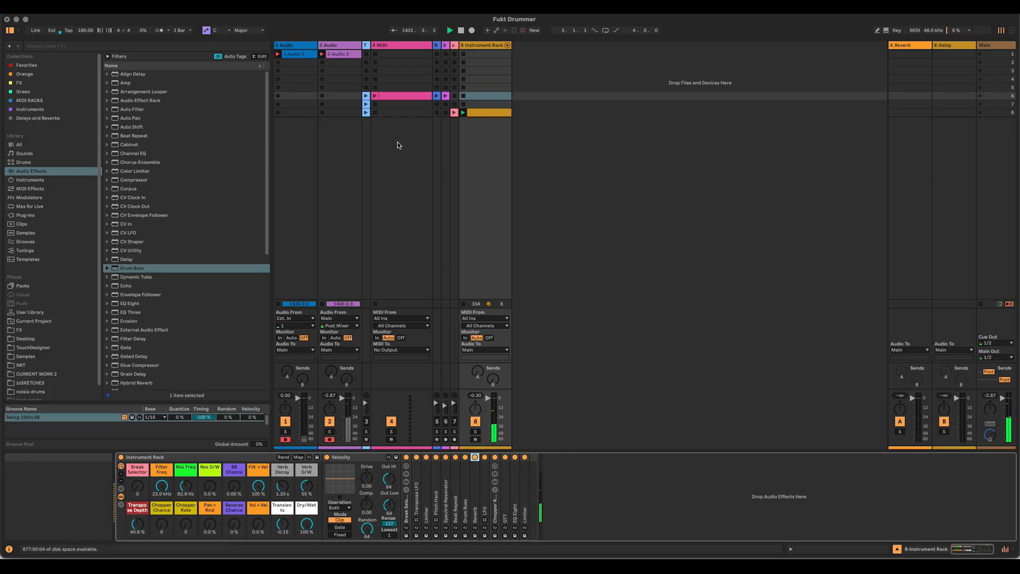
left_click_drag(440, 45, 477, 47)
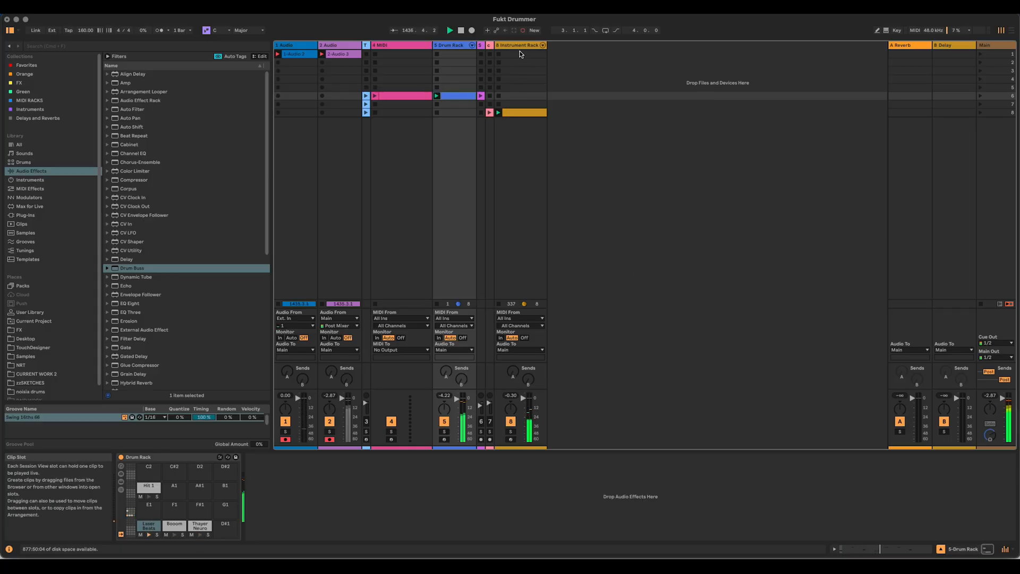
Step: Add a Compressor after the Instrument Rack and sidechain it from the 5-Drum Rack track
left_click(518, 46)
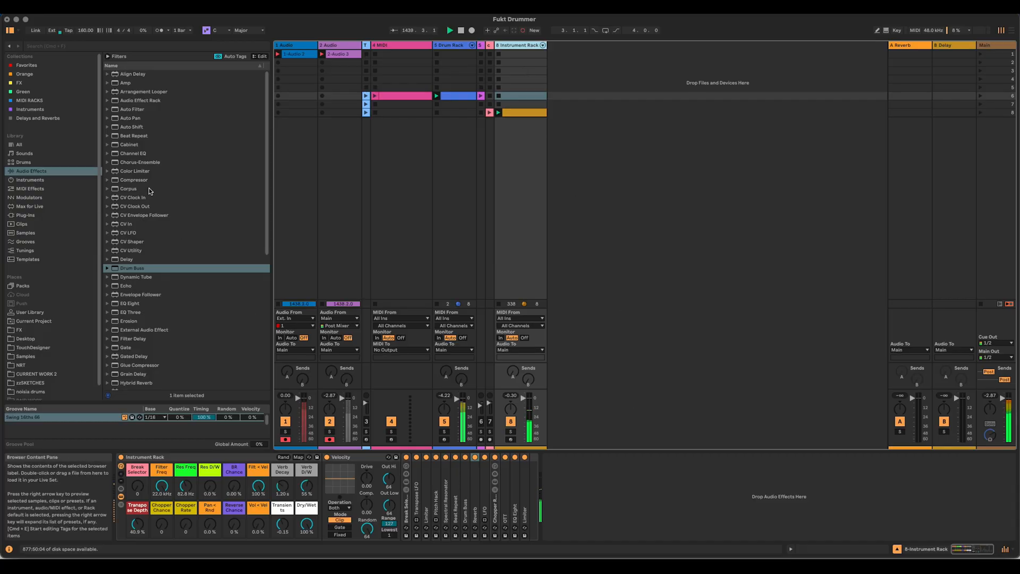
left_click_drag(130, 180, 563, 489)
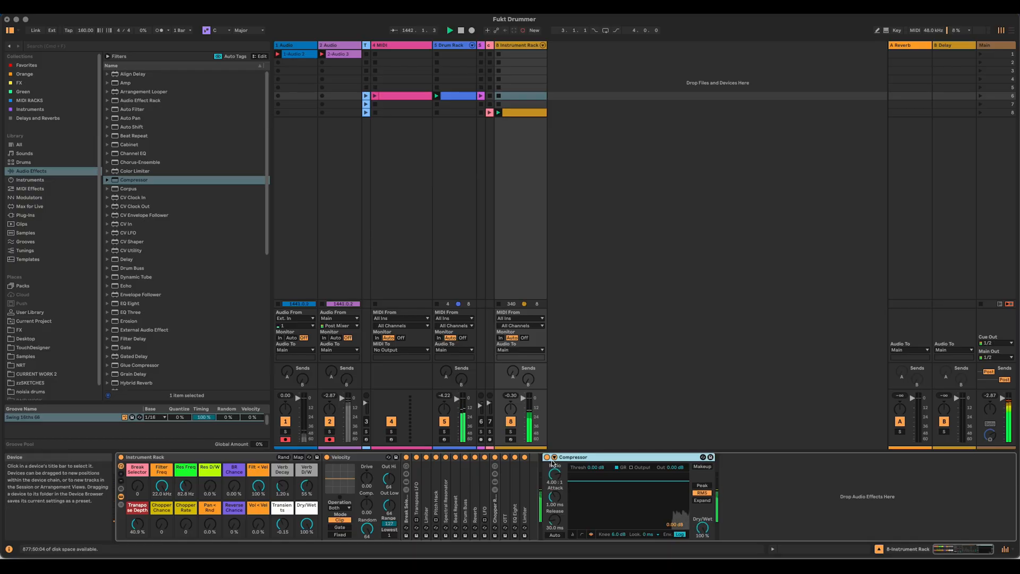
left_click(558, 467)
left_click(561, 480)
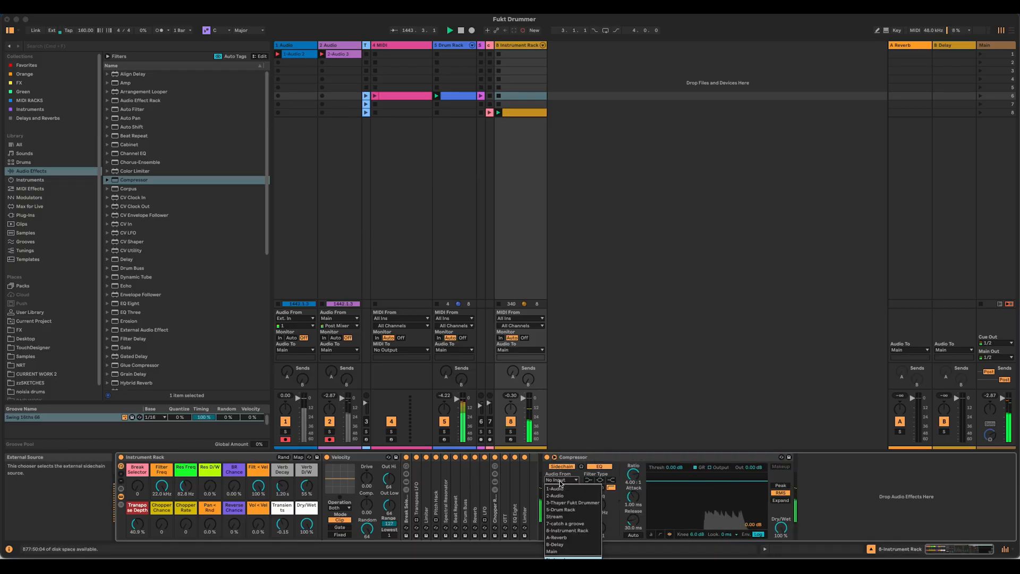
left_click(561, 510)
Step: Set the Compressor's threshold to -33.1 dB, release to 228 ms, ratio to inf : 1 and Dry/Wet to 72%
left_click_drag(673, 467, 673, 486)
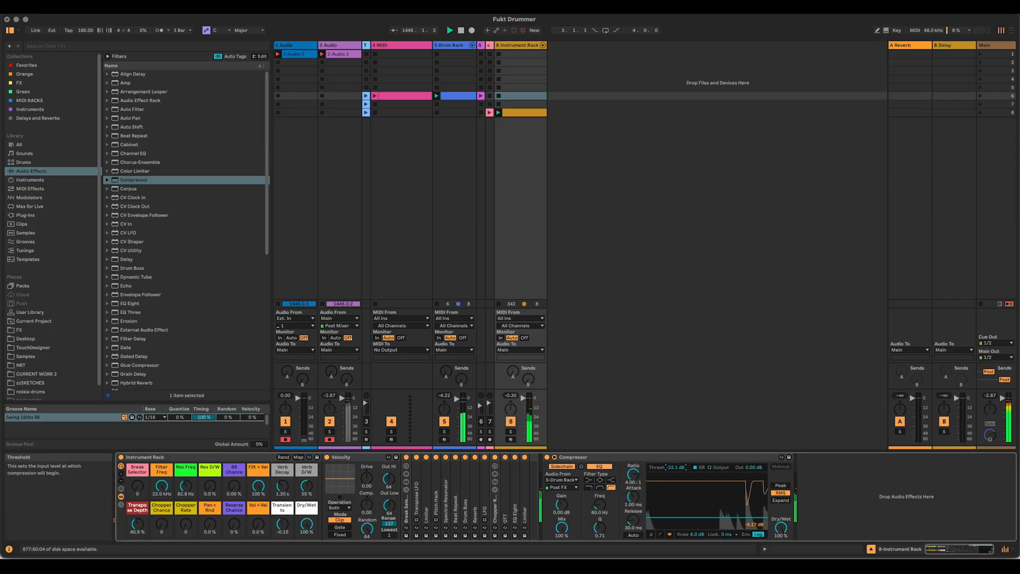
left_click_drag(633, 519, 633, 499)
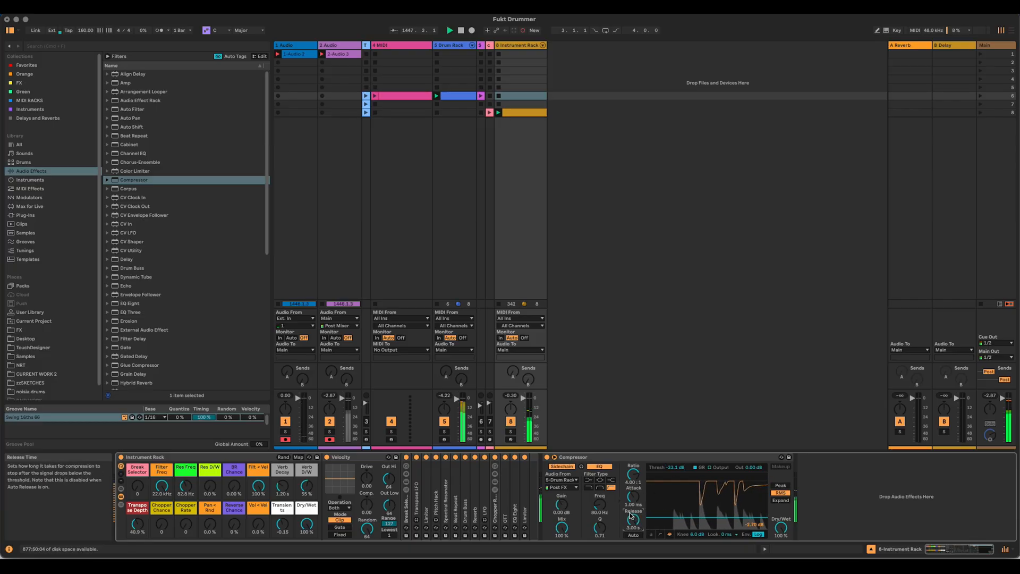
left_click_drag(635, 530, 636, 548)
left_click_drag(632, 473, 633, 468)
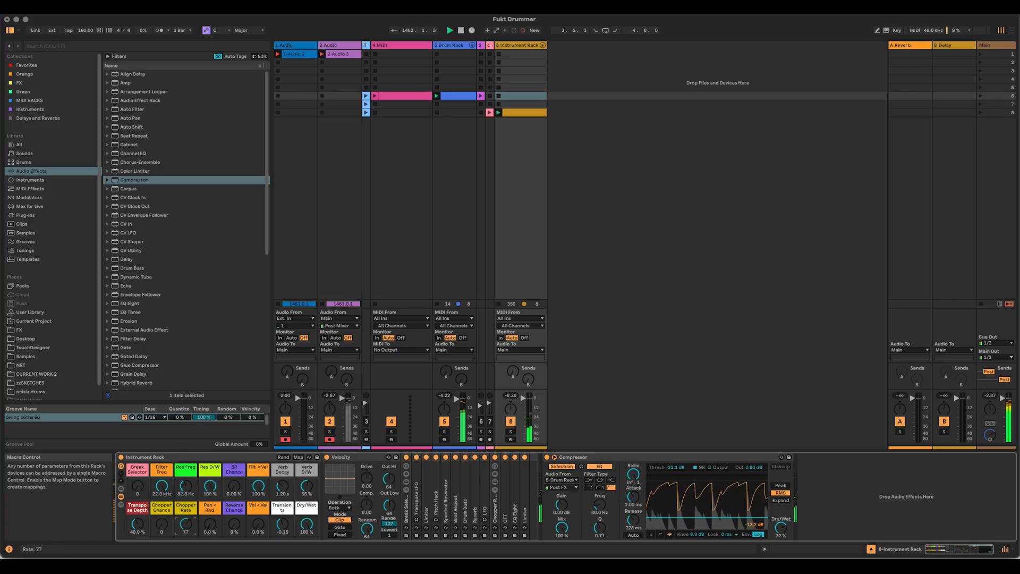
Step: Set the Chopper Chance macro to 106, Chopper Rate to 25 and Transients to 0.28
left_click_drag(165, 524, 165, 472)
left_click_drag(191, 525, 191, 537)
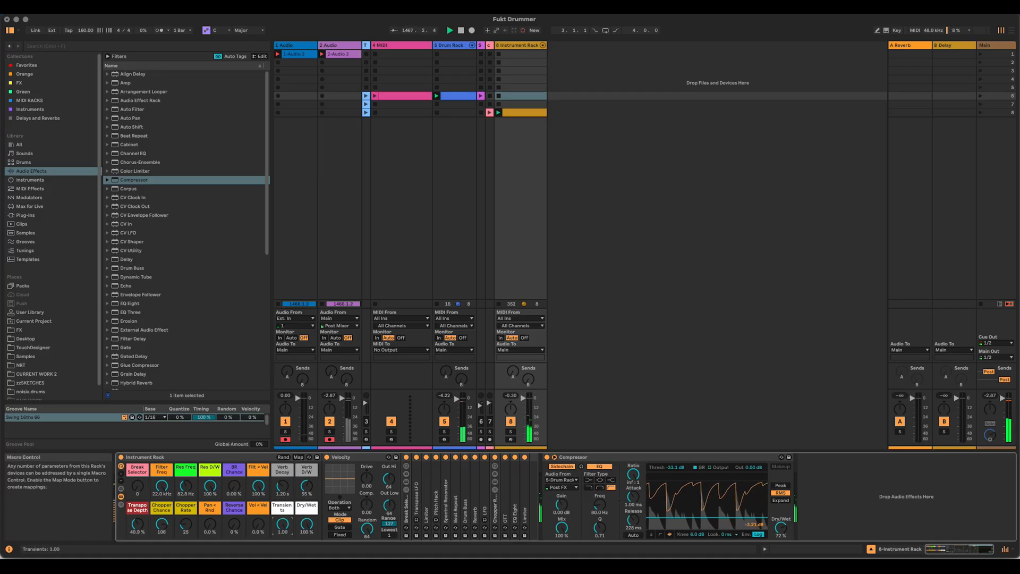
left_click_drag(282, 524, 282, 563)
left_click_drag(282, 524, 282, 499)
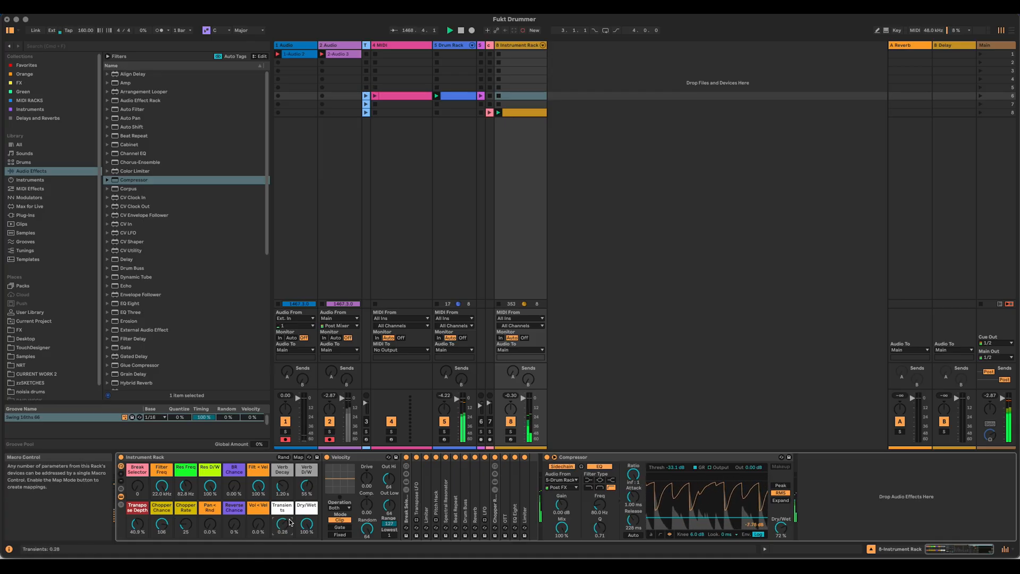
Step: Rename the Dry/Wet macro beside Transients to "DB D/W"
key("super+r")
type("Drum")
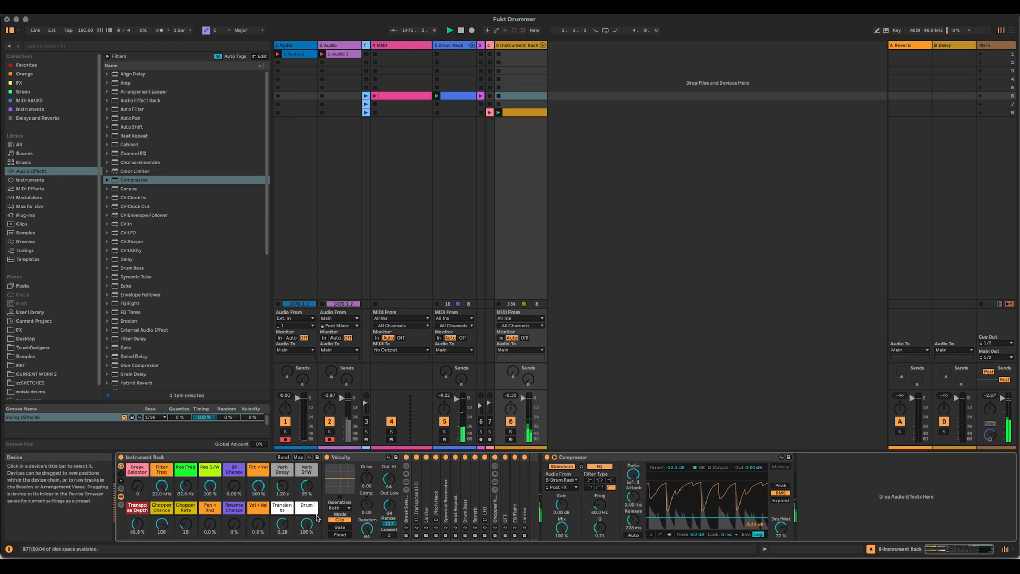
key("BackSpace")
key("BackSpace")
key("BackSpace")
key("BackSpace")
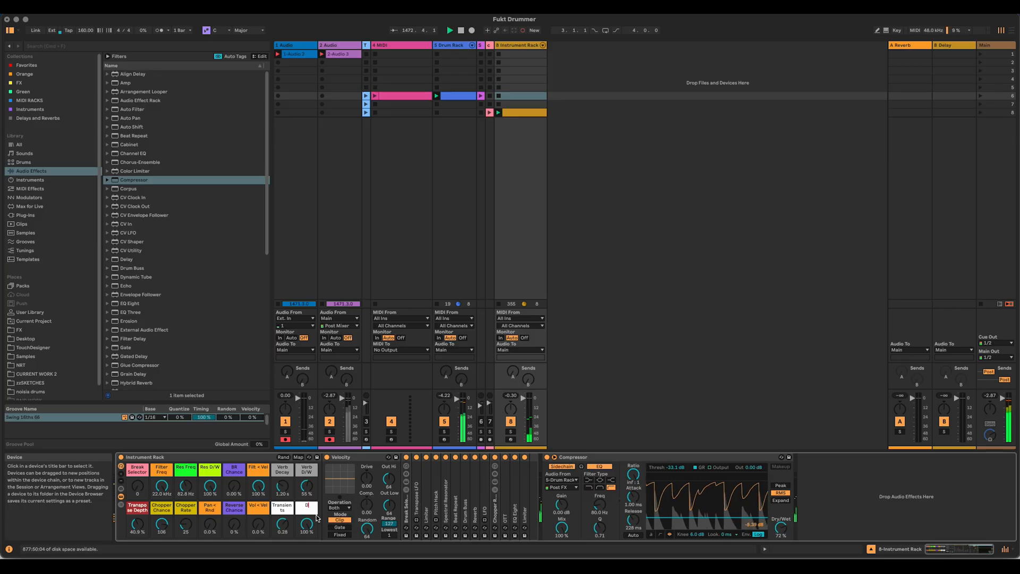
type("B D/W")
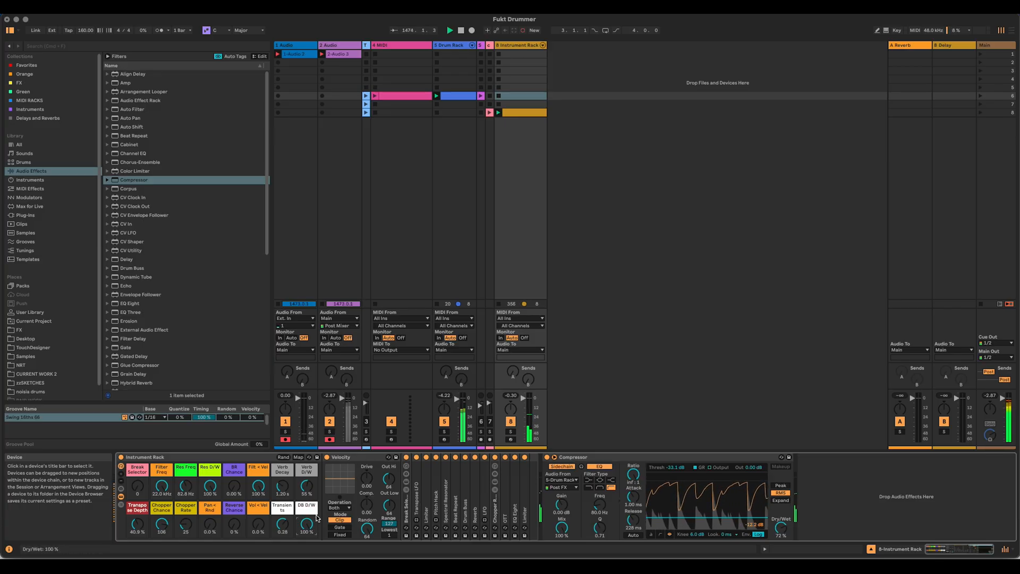
Step: Set the macros Res D/W to 57%, Chopper Chance to 0, Reverse Chance to 49% and BR Chance to 43.3%
left_click_drag(237, 521, 211, 507)
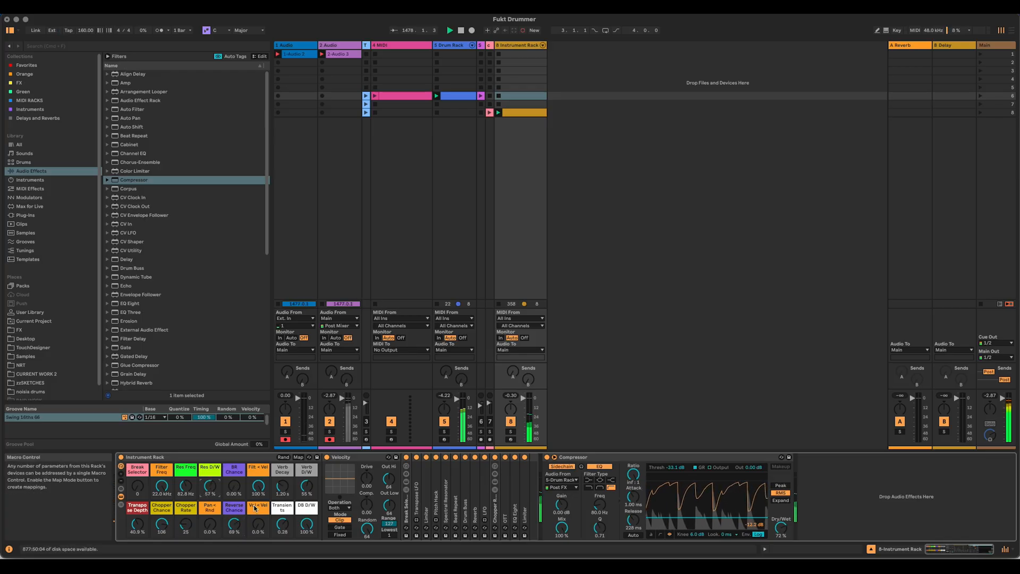
left_click_drag(164, 524, 164, 563)
left_click(241, 524)
left_click_drag(235, 506, 236, 516)
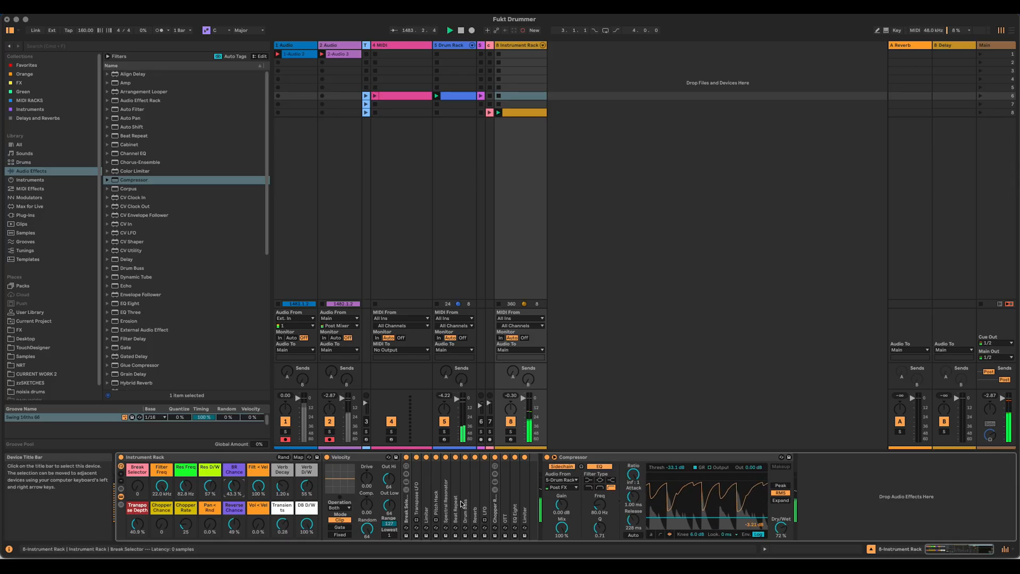
Step: Unfold Beat Repeat and pitch its repeats down, and set the Verb D/W macro to 0%
double_click(456, 513)
mouse_move(513, 528)
left_mouse_down()
mouse_move(513, 538)
mouse_move(538, 518)
mouse_move(512, 526)
left_mouse_up()
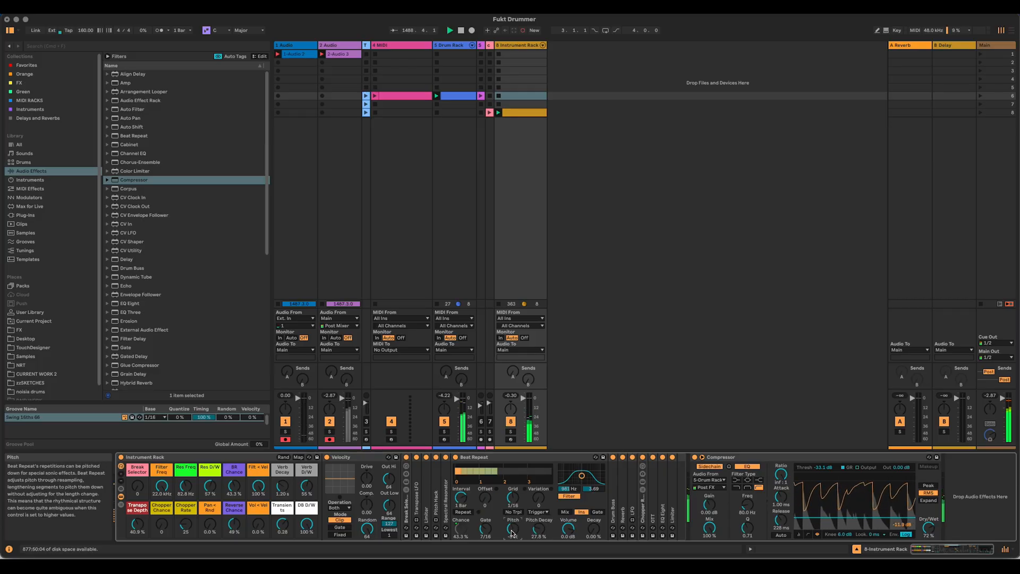
left_click_drag(305, 487, 305, 513)
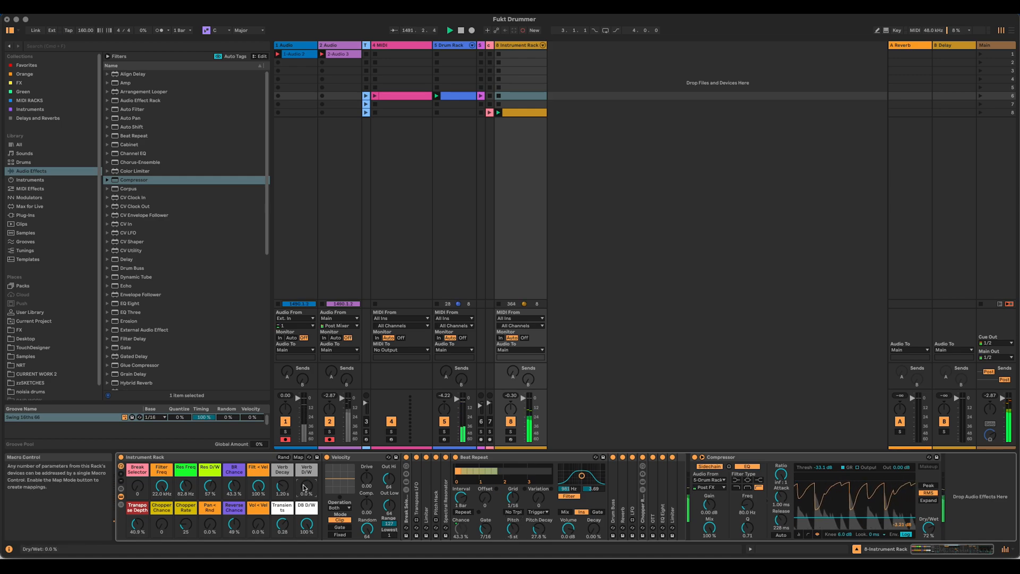
Step: Set the Verb D/W macro to 13% and the Pan < Rnd macro to 28%, and fold Beat Repeat
left_click_drag(304, 487, 303, 481)
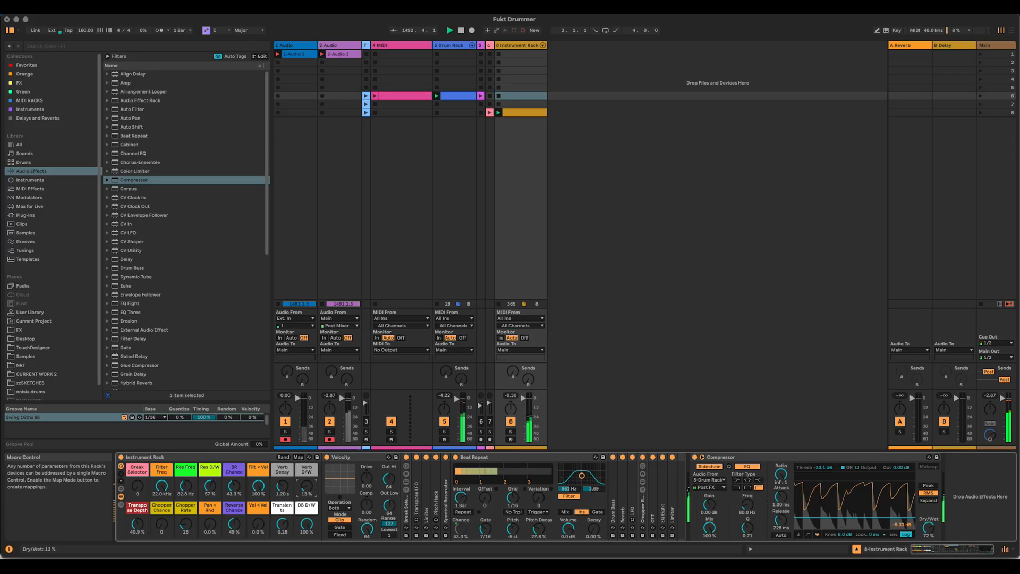
left_click_drag(210, 523, 210, 511)
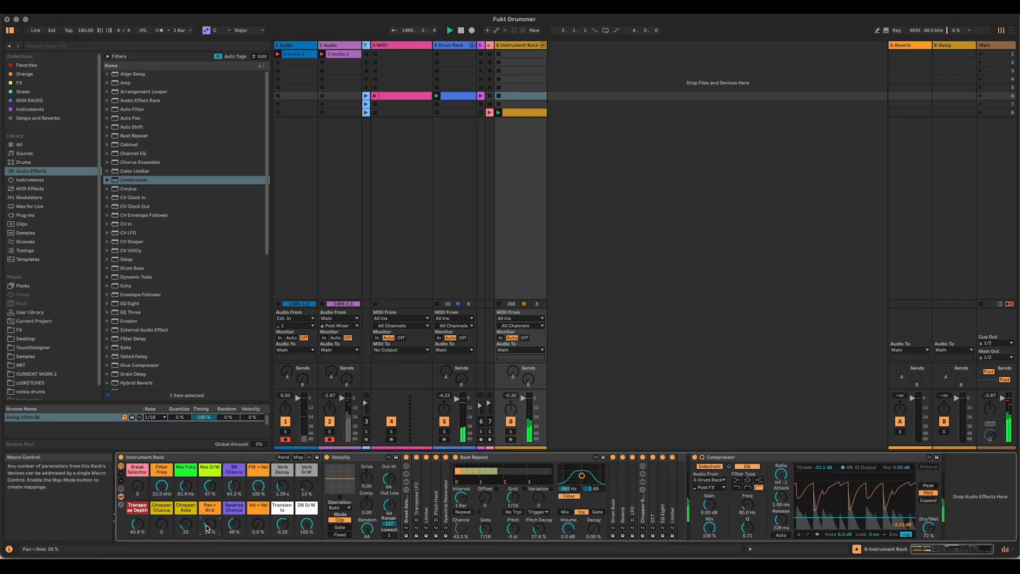
double_click(481, 457)
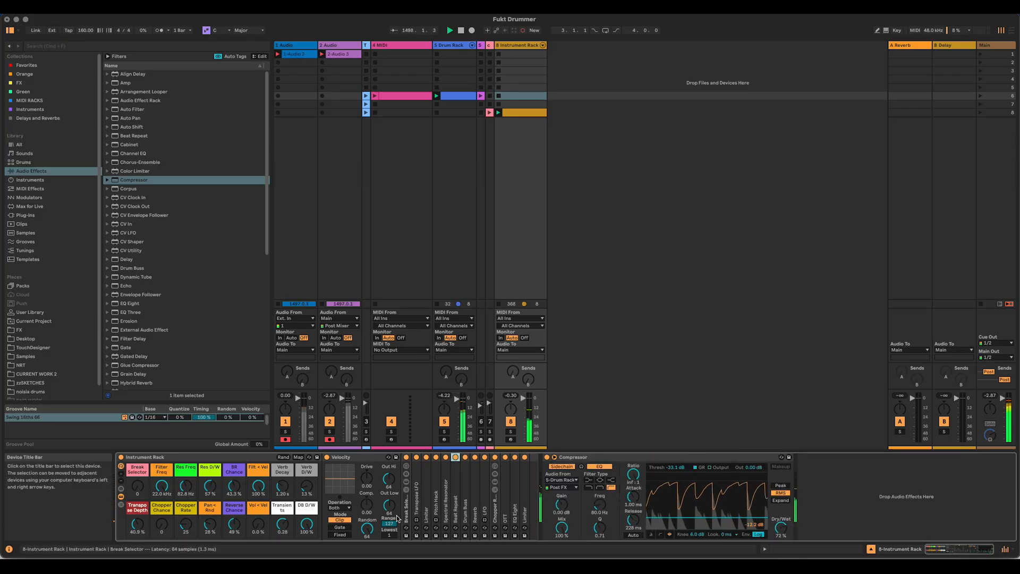
Step: Examine the Instrument Rack's chain list and nested Break Selector, and collapse the rack to its macros
left_click(120, 497)
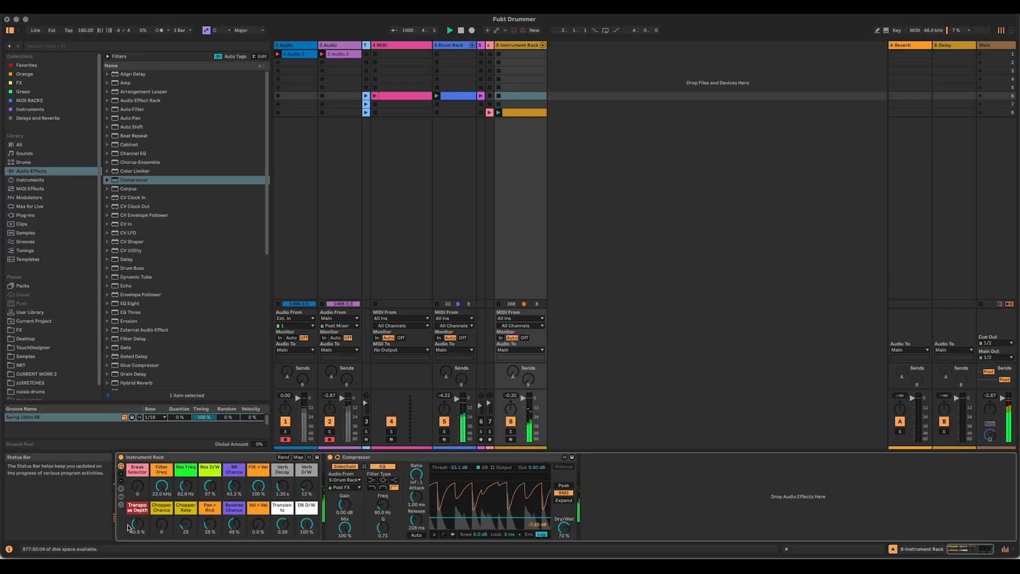
left_click(120, 504)
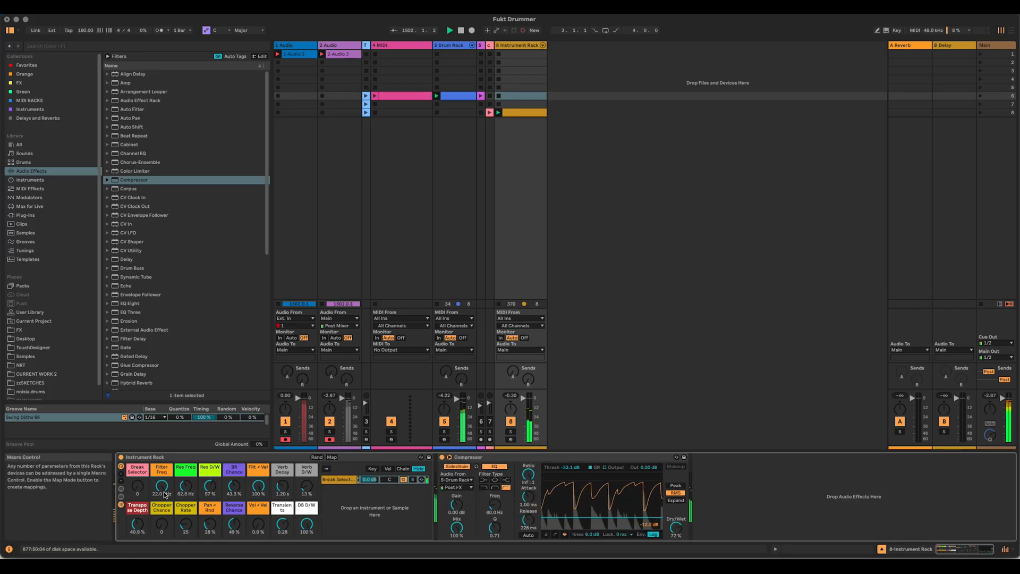
left_click(120, 497)
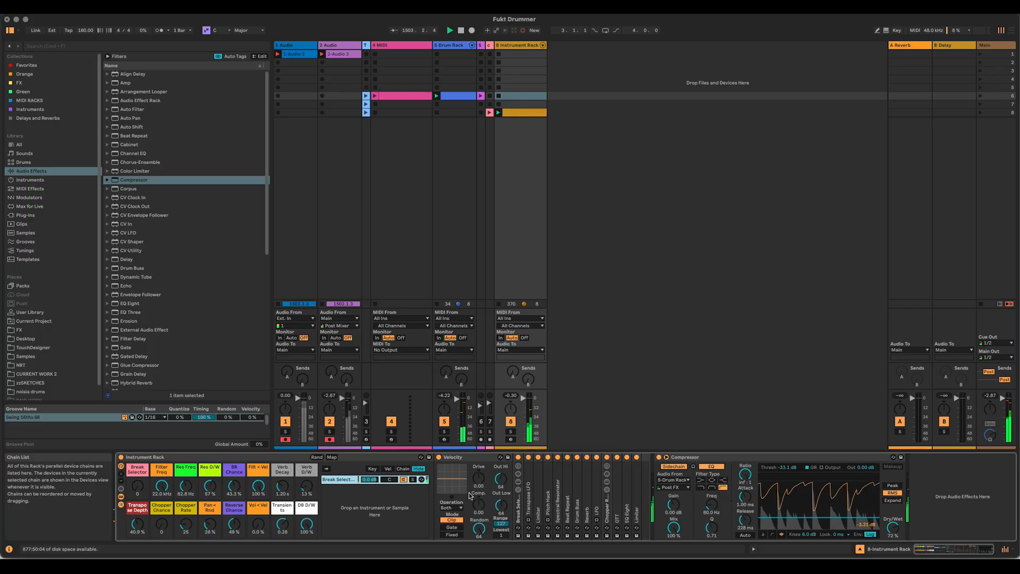
double_click(518, 497)
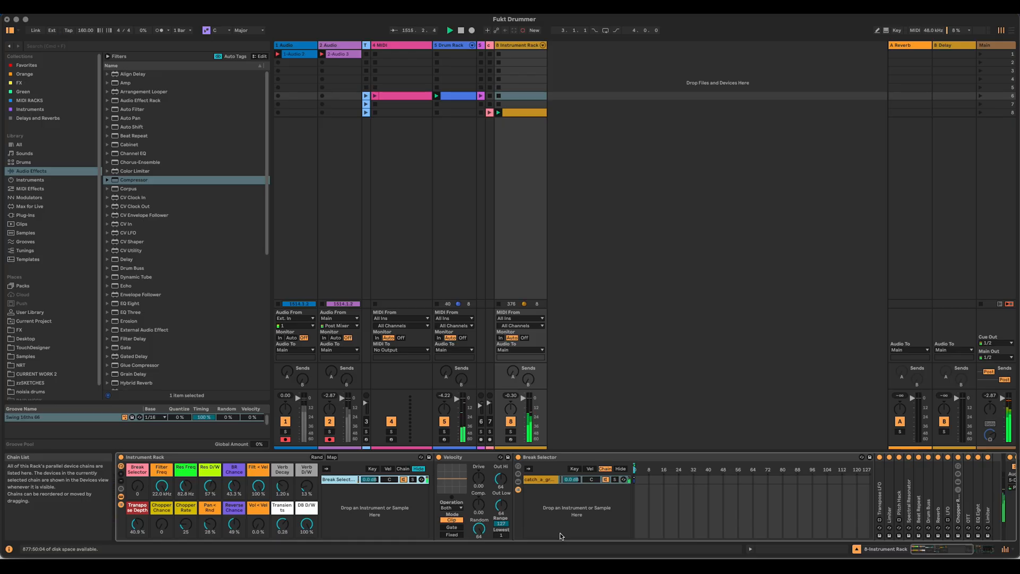
left_click(121, 498)
left_click(121, 498)
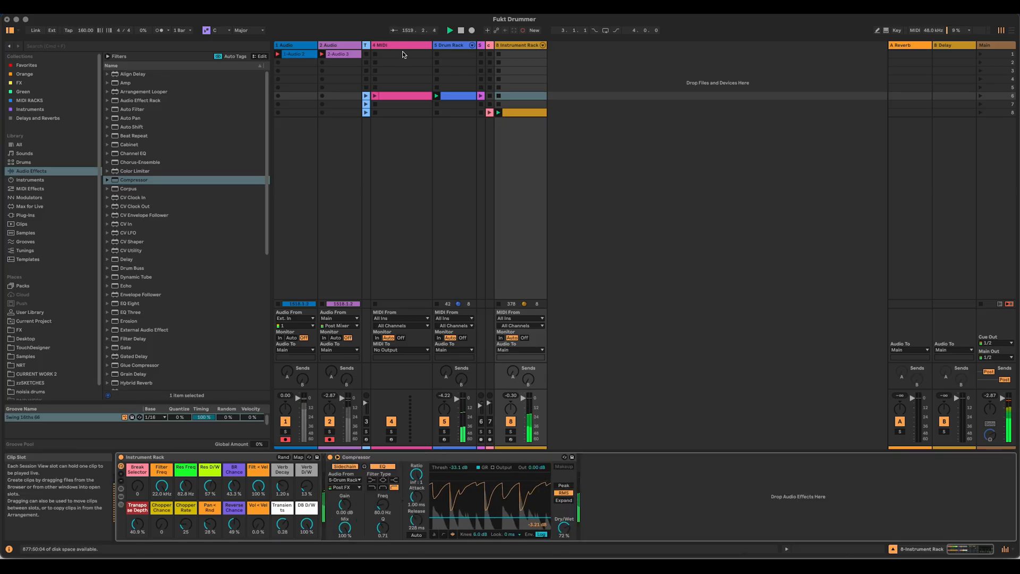
Step: Widen the narrow third track in Session View and show its Fukt Drummer rack
left_click_drag(368, 46, 439, 47)
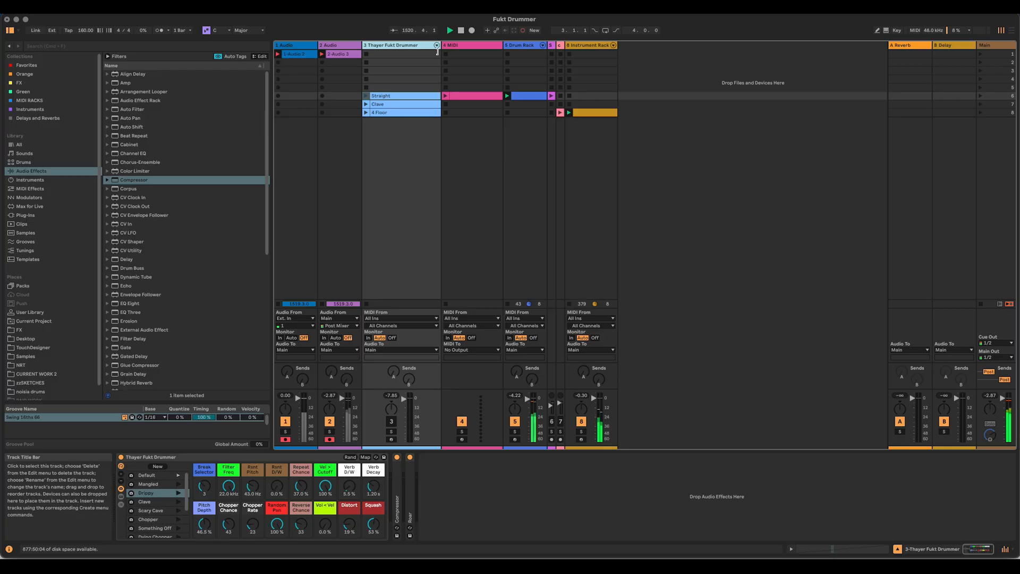